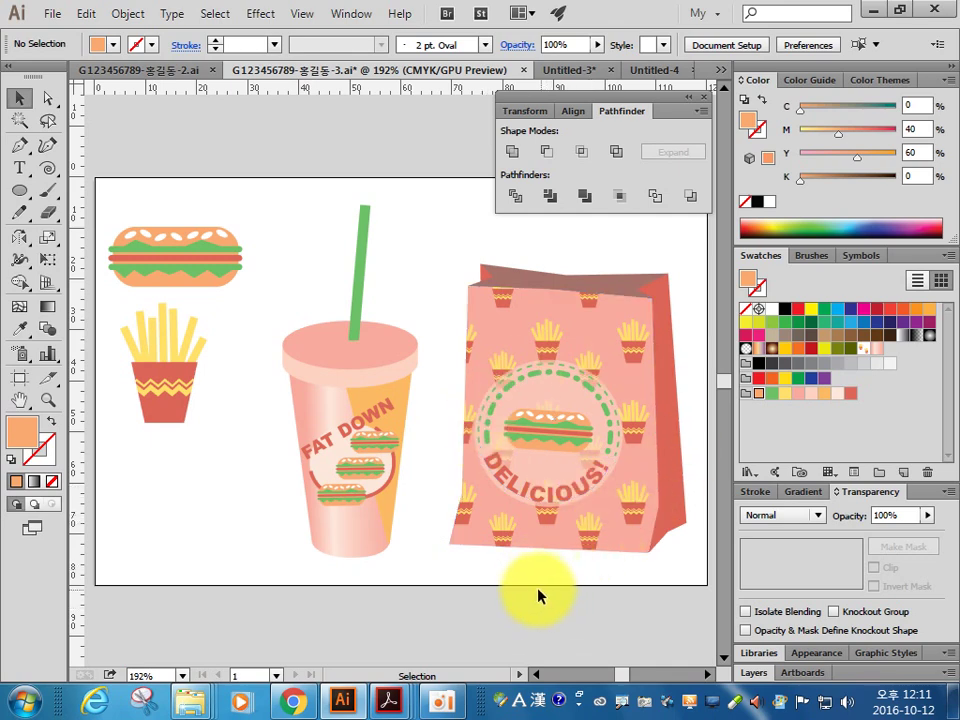
Step: Switch to the blank Untitled-5 document and show its 6 × 4 grid over the artboard
click(673, 72)
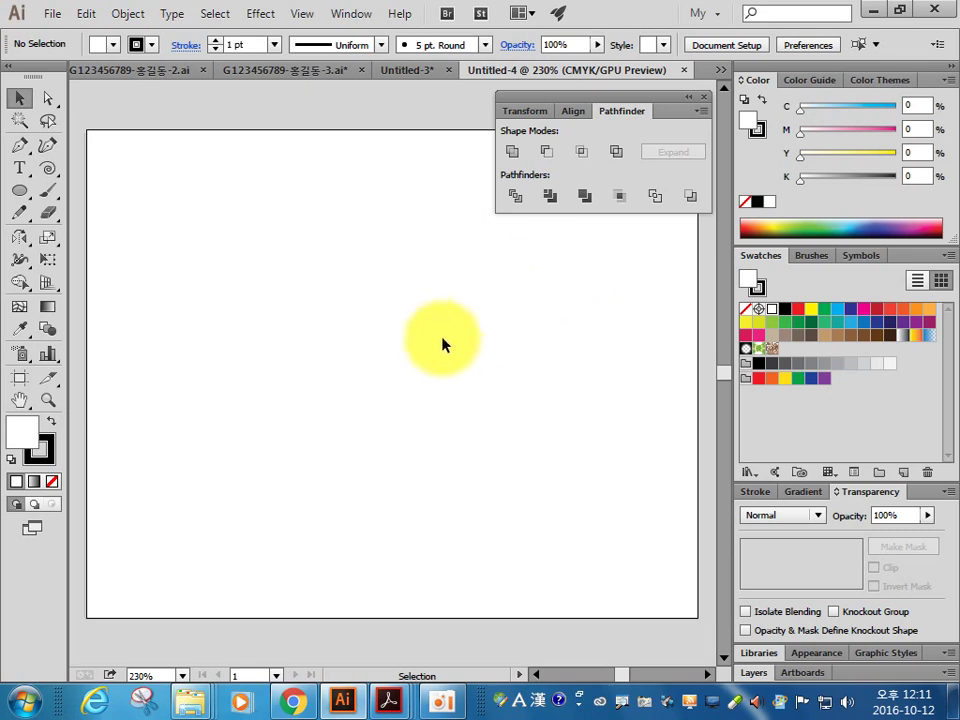
click(721, 71)
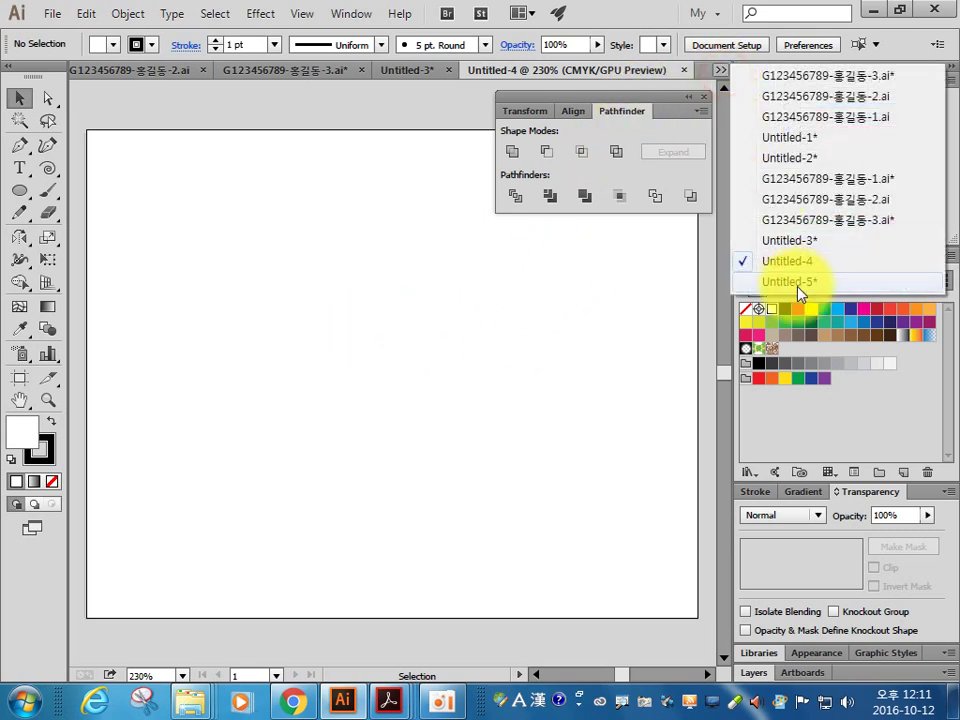
click(790, 281)
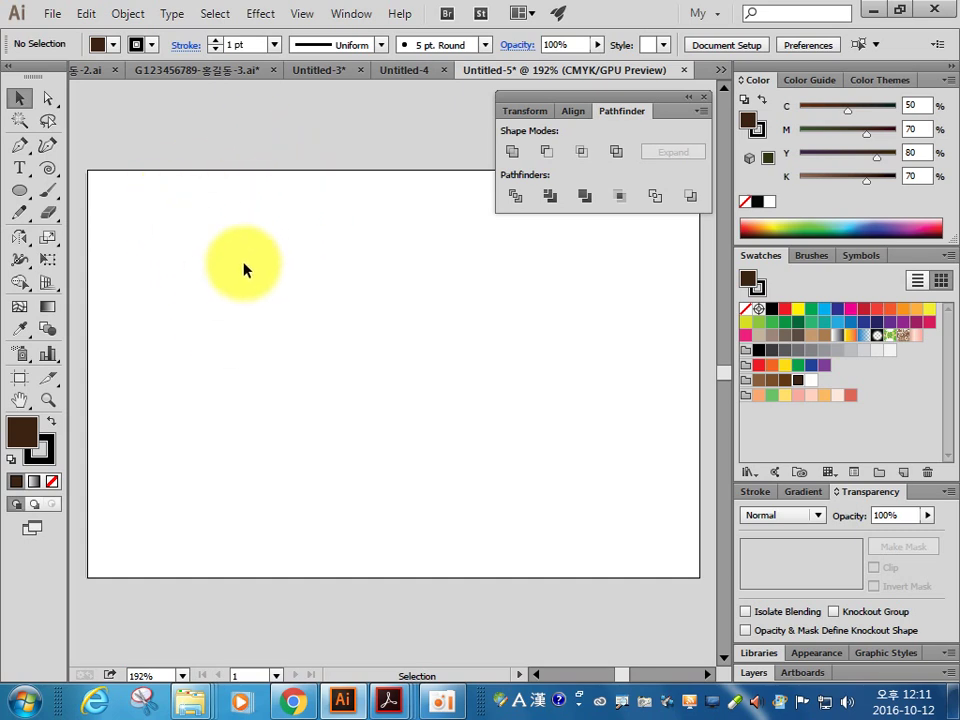
key(ctrl+quotedbl)
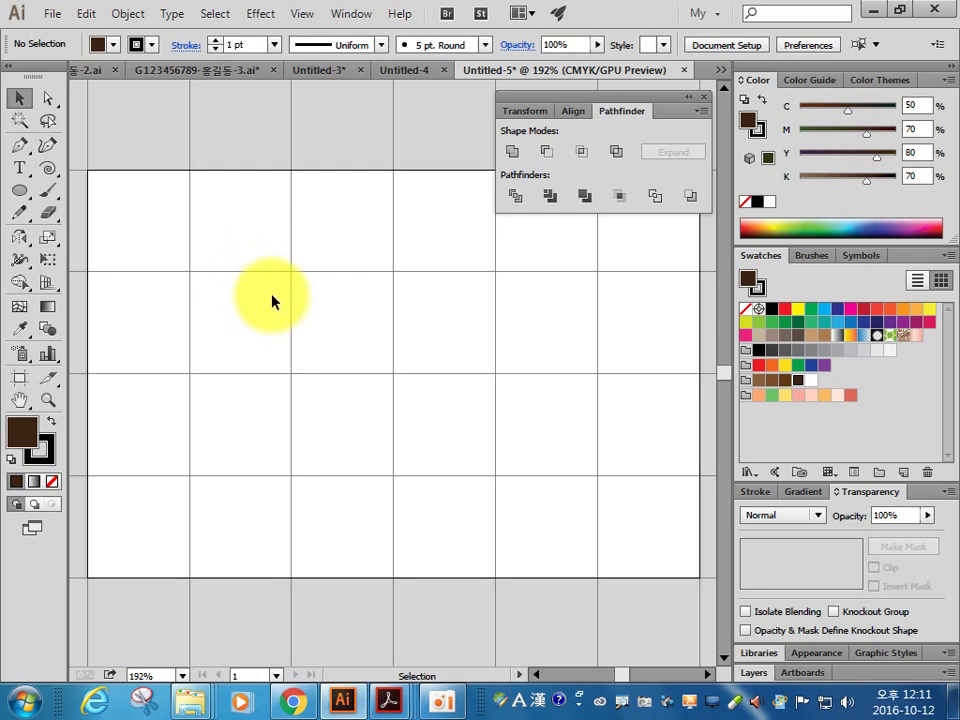
Step: Choose the Rounded Rectangle tool with peach C0 M40 Y60 K0 fill and no stroke
click(22, 190)
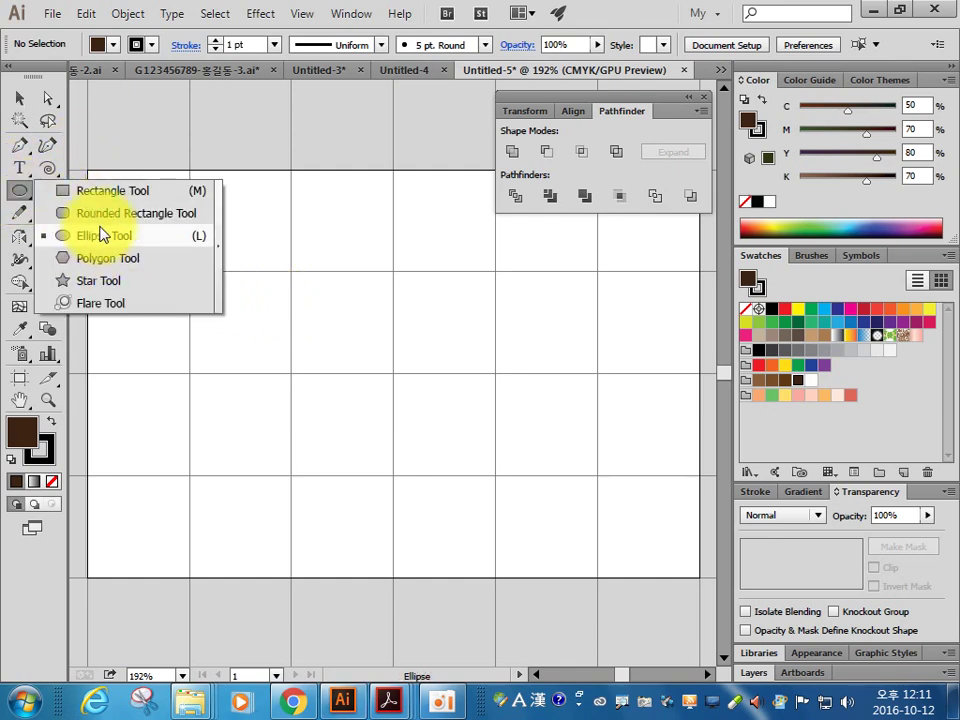
drag(25, 195, 90, 212)
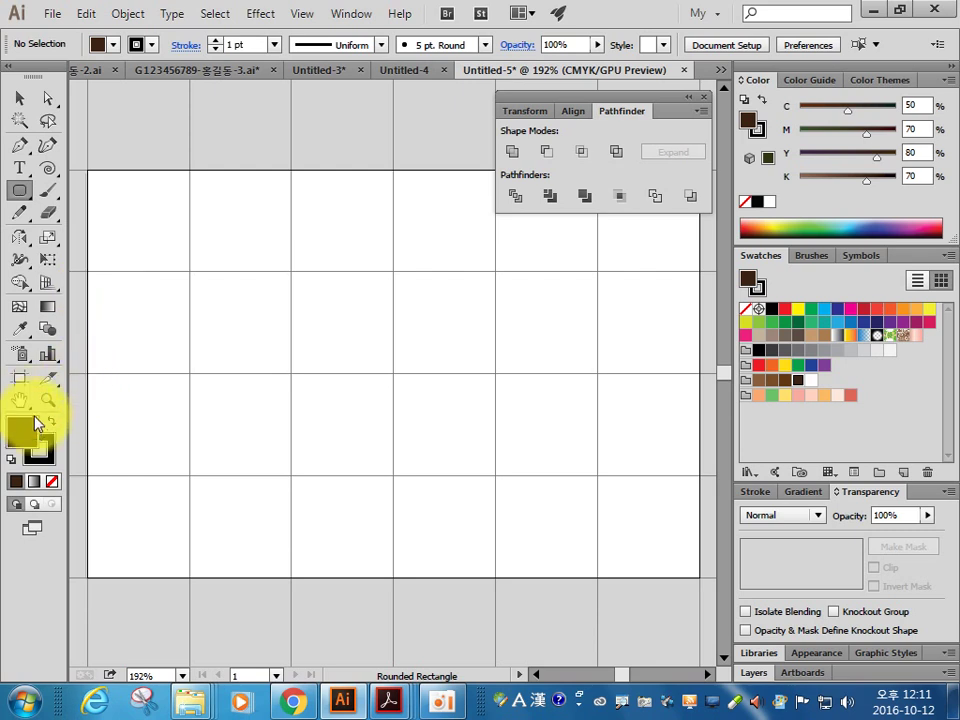
click(759, 396)
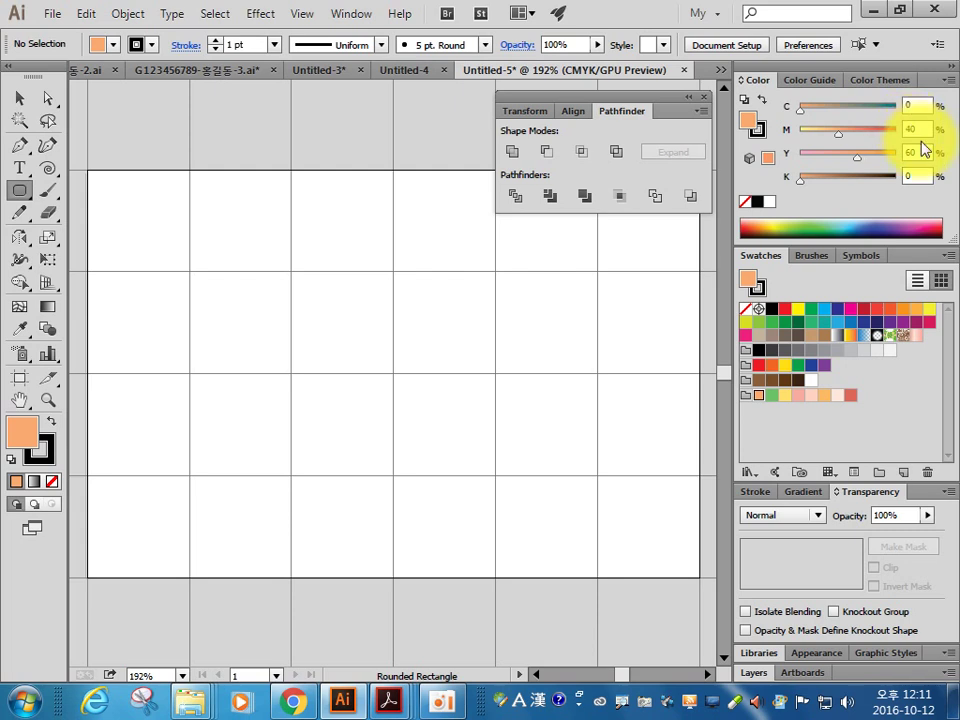
click(45, 445)
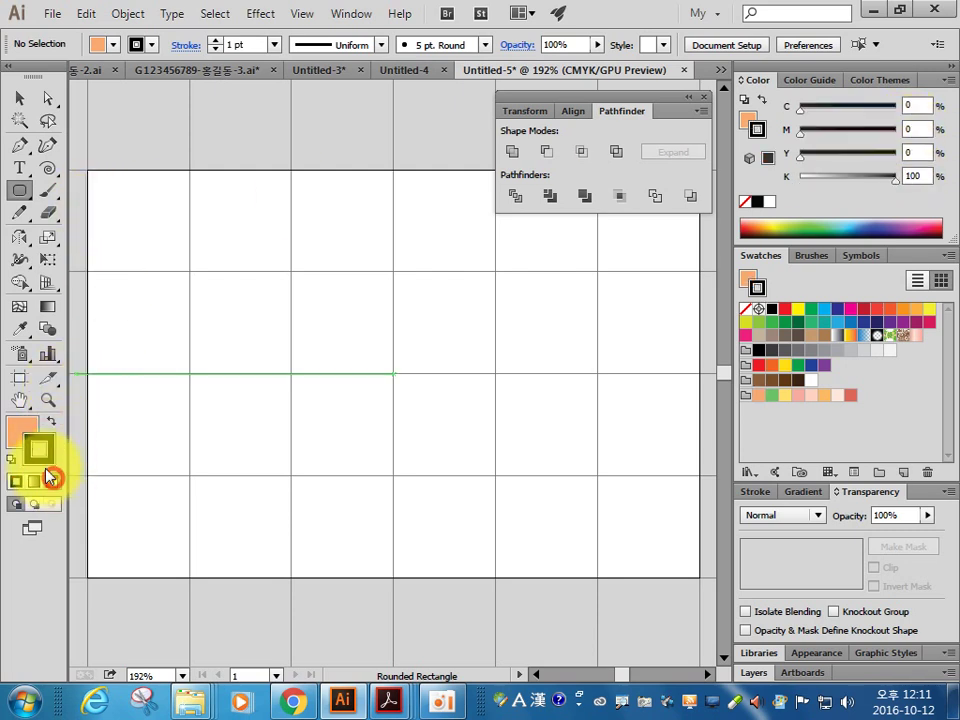
click(49, 477)
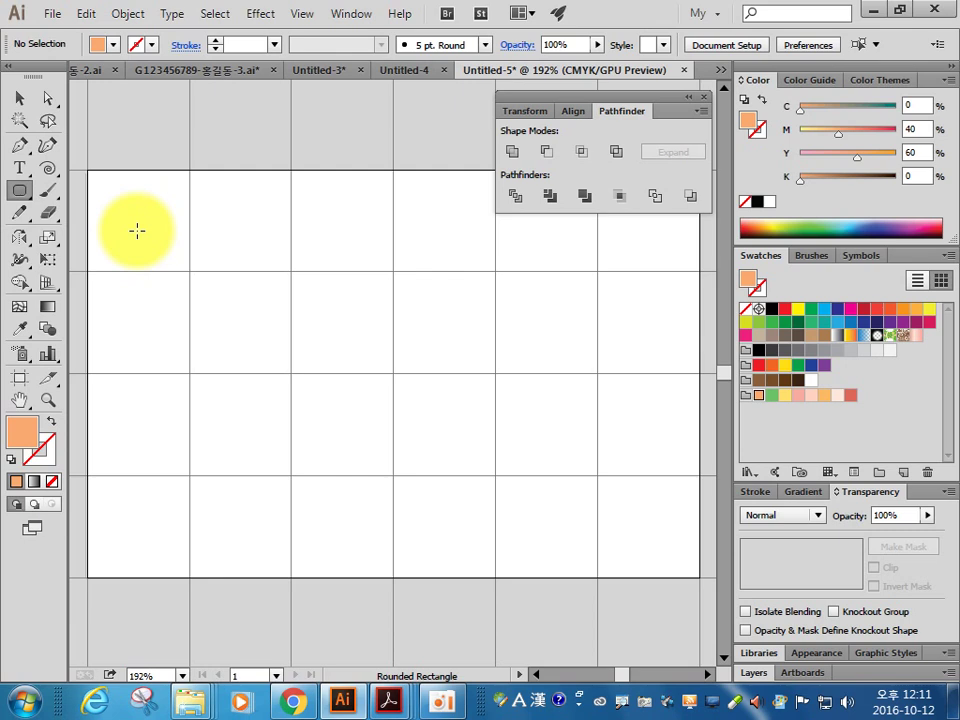
Step: Create the bun as a rounded rectangle with 6 mm corner radius, then check the reference PDF
drag(124, 227, 248, 291)
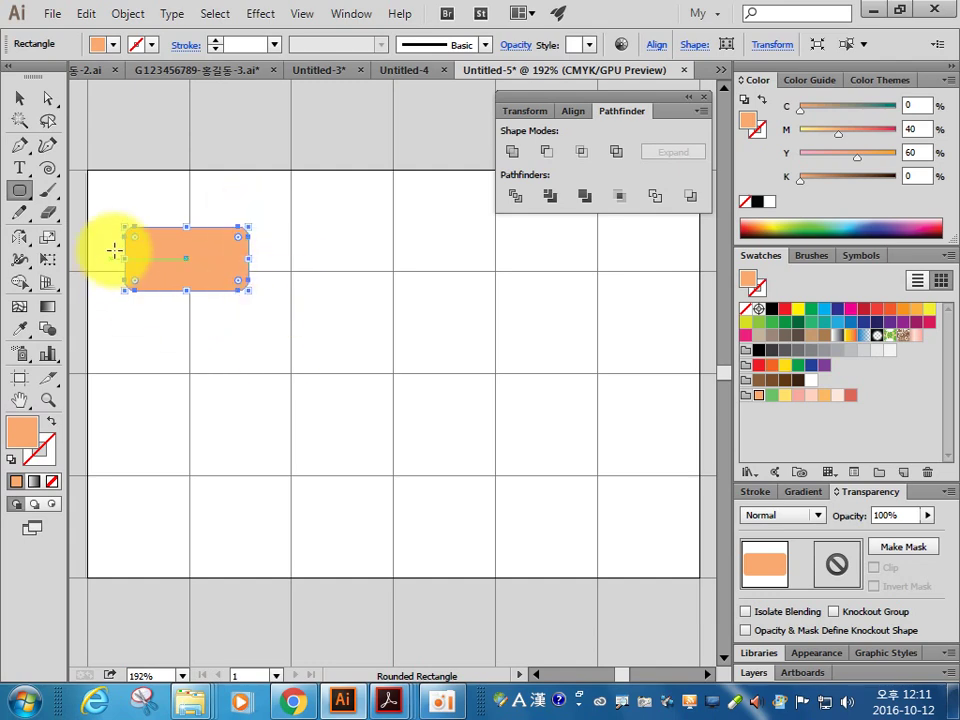
key(Delete)
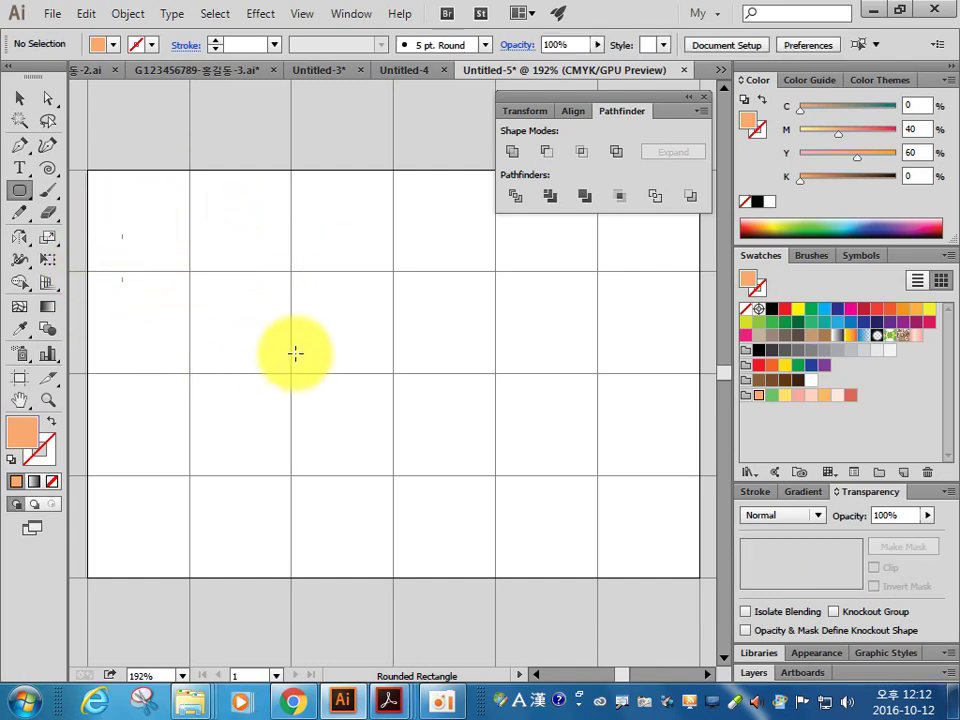
click(123, 228)
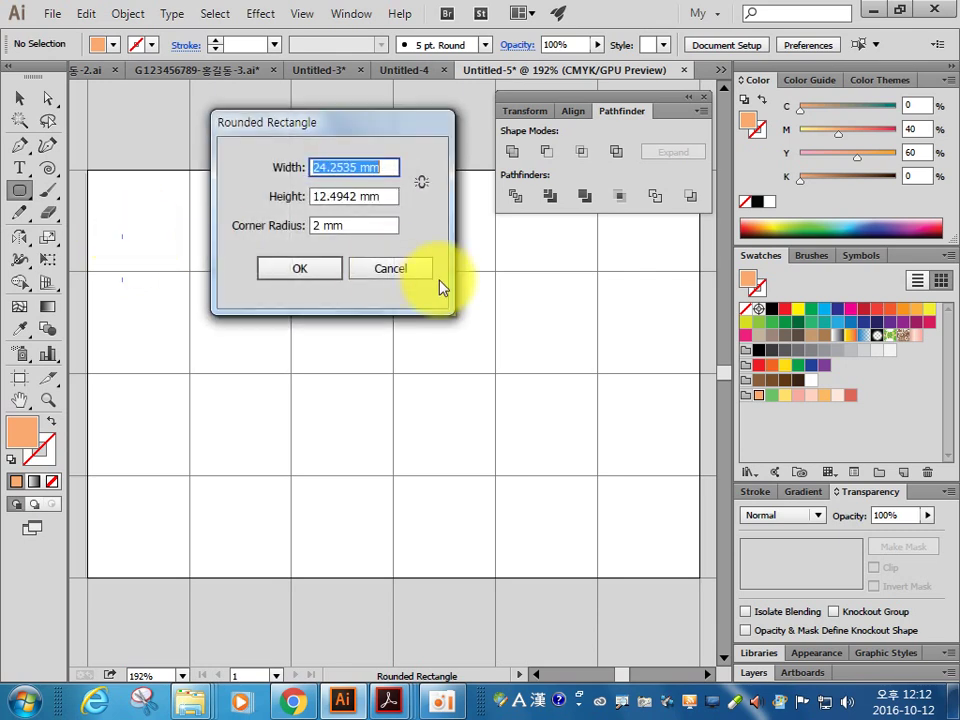
double_click(321, 227)
text(6)
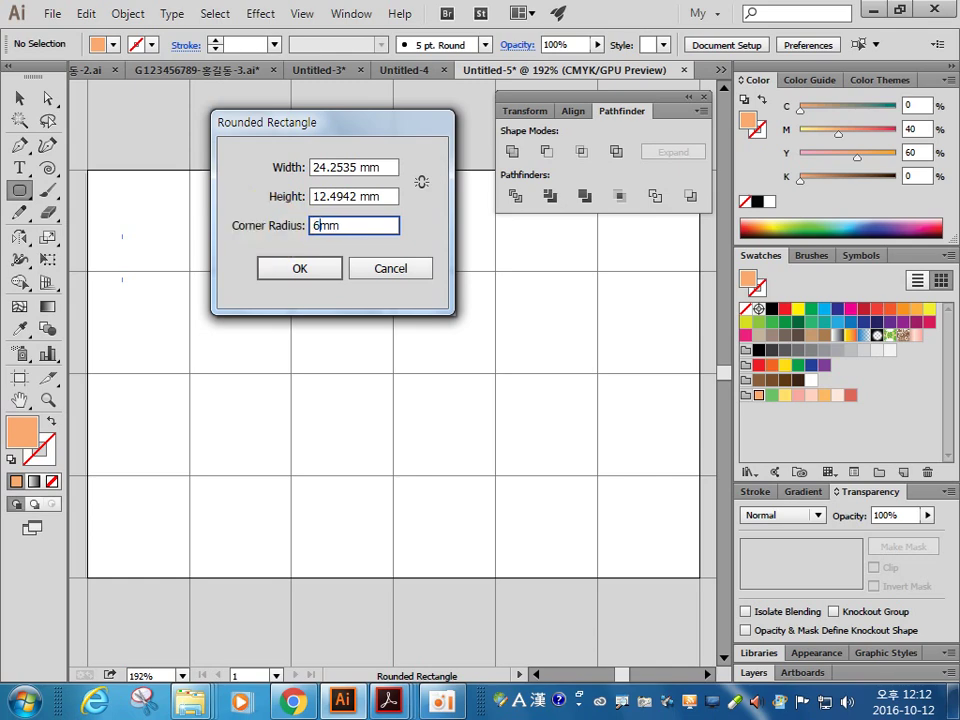
key(Return)
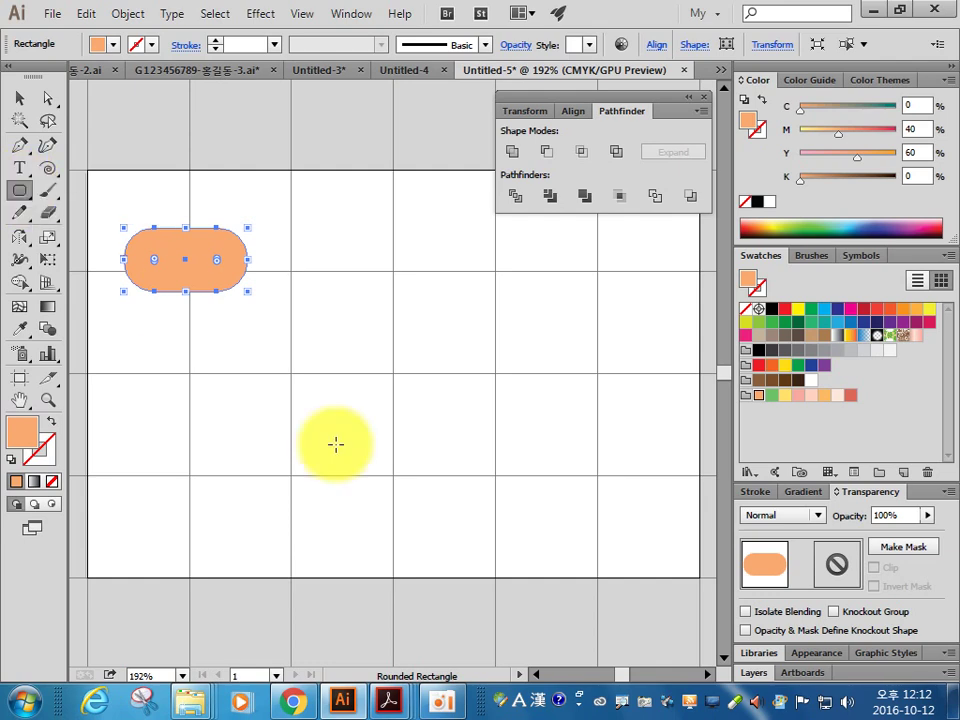
mouse_move(388, 701)
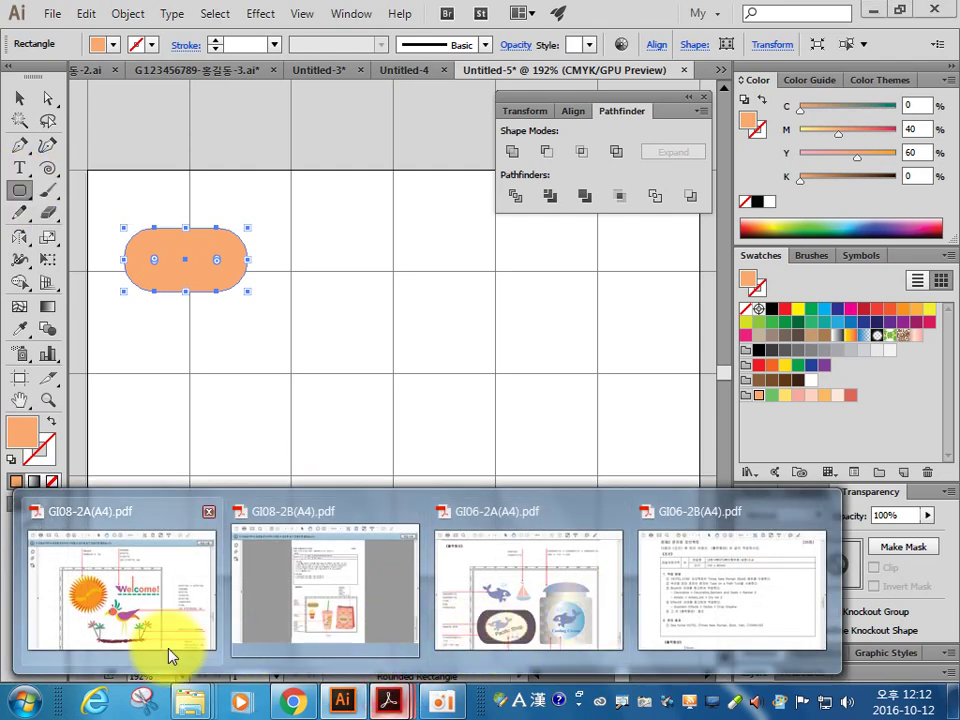
click(317, 621)
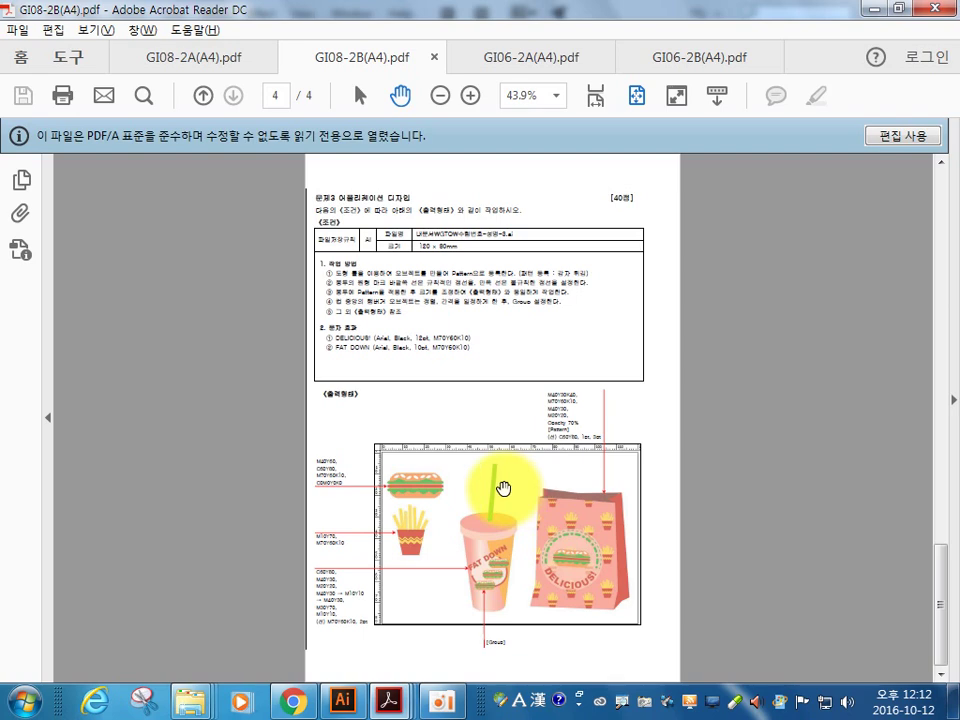
ctrl+scroll(503, 488, up, 1)
ctrl+scroll(503, 488, up, 1)
drag(482, 489, 487, 229)
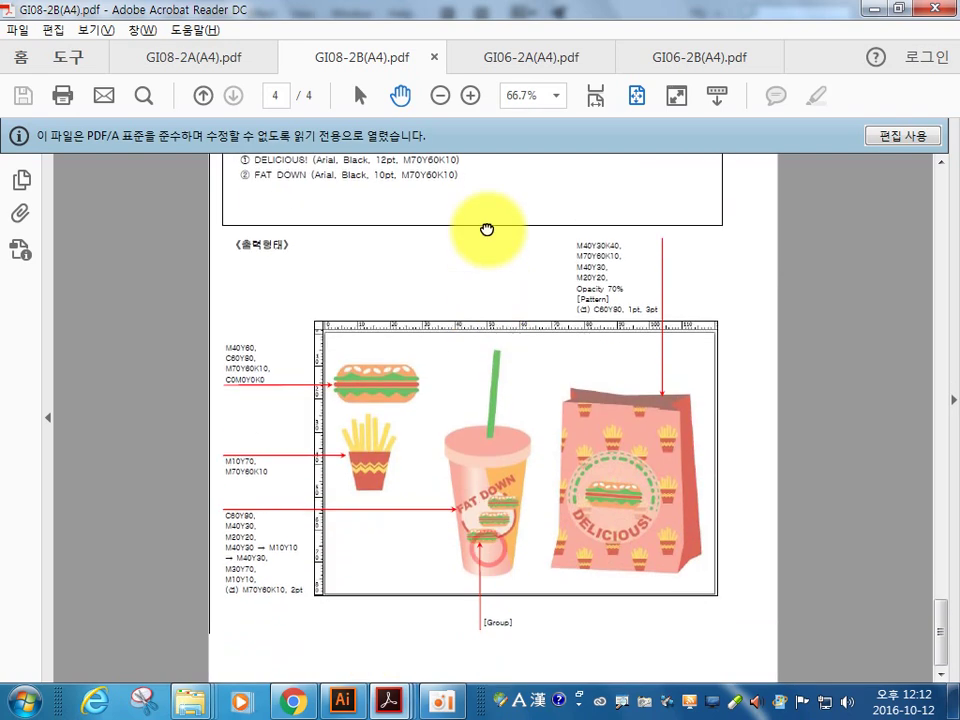
ctrl+scroll(496, 229, up, 1)
ctrl+scroll(496, 229, up, 2)
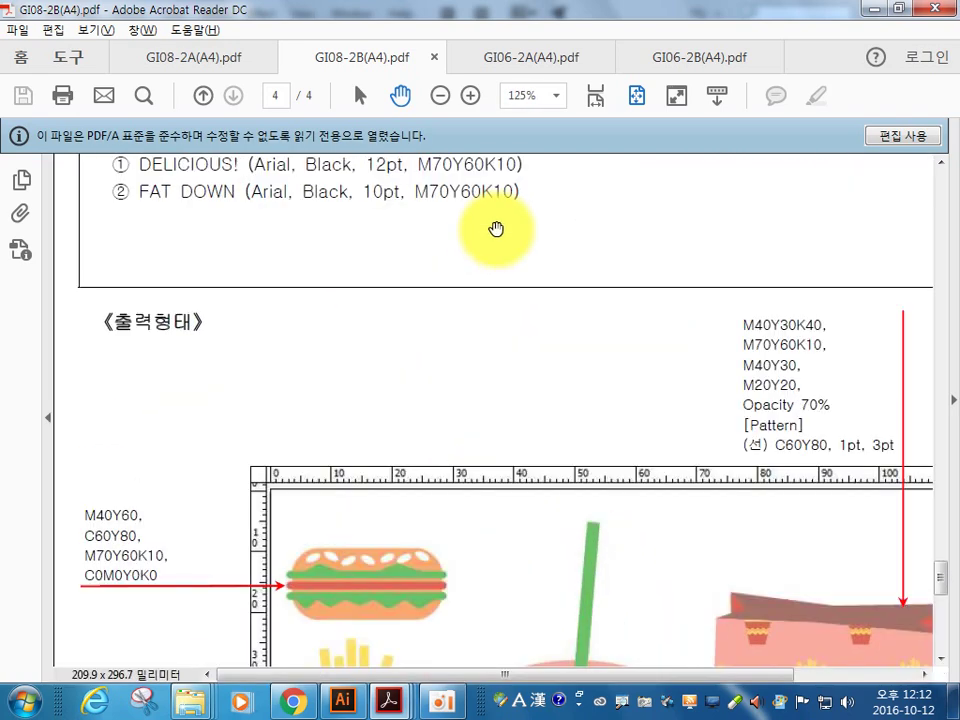
drag(480, 430, 536, 229)
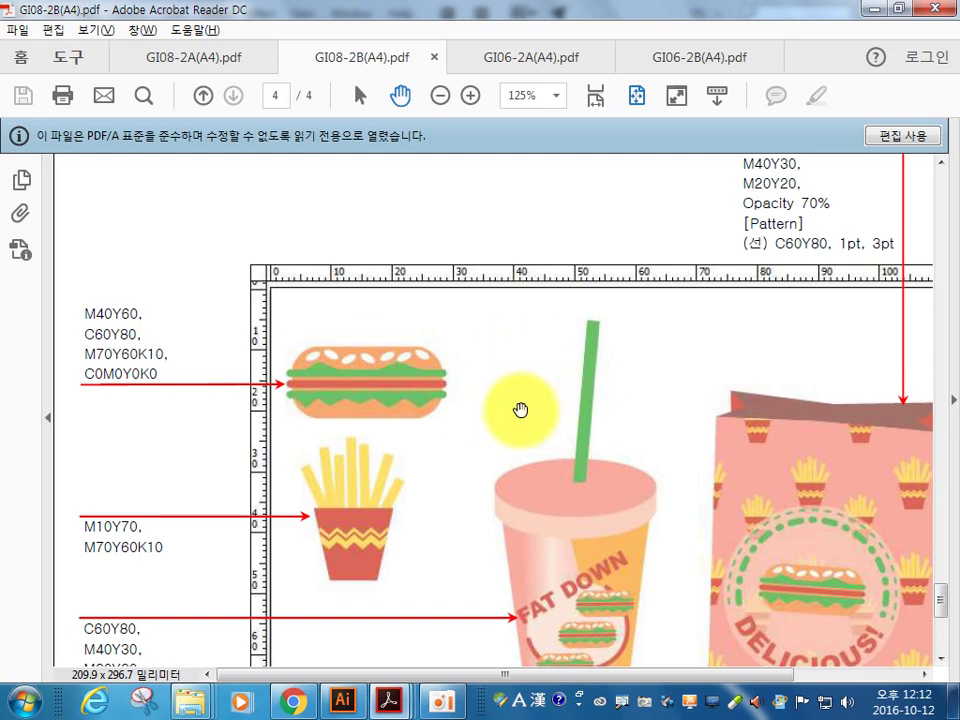
key(alt+Tab)
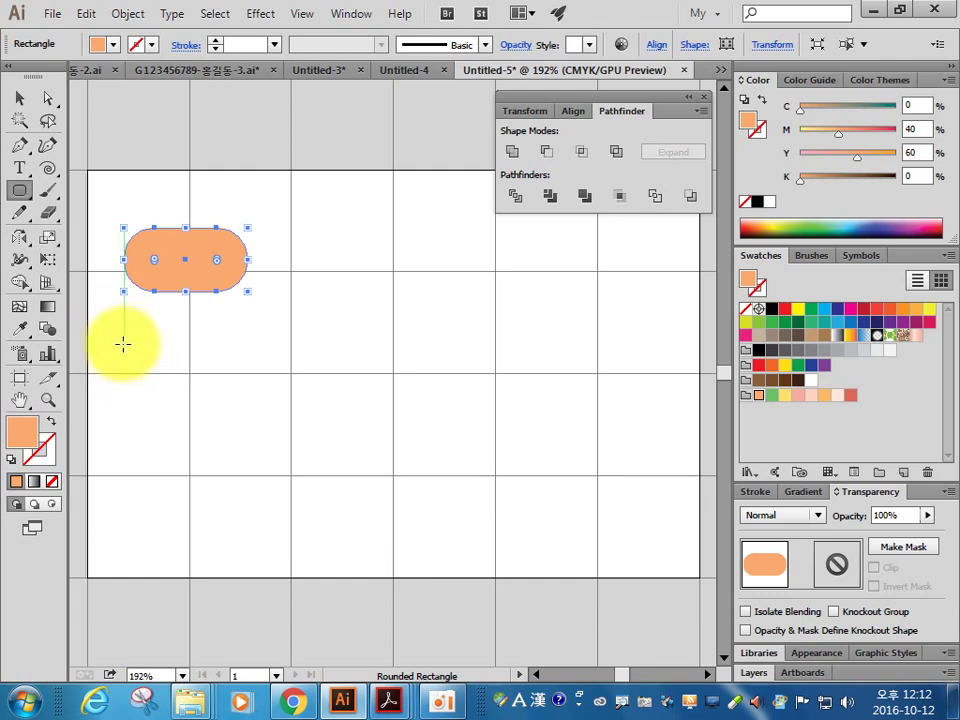
Step: Draw a thin C0 M70 Y60 K10 bar across the bun's centre, then zoom in
drag(123, 344, 247, 353)
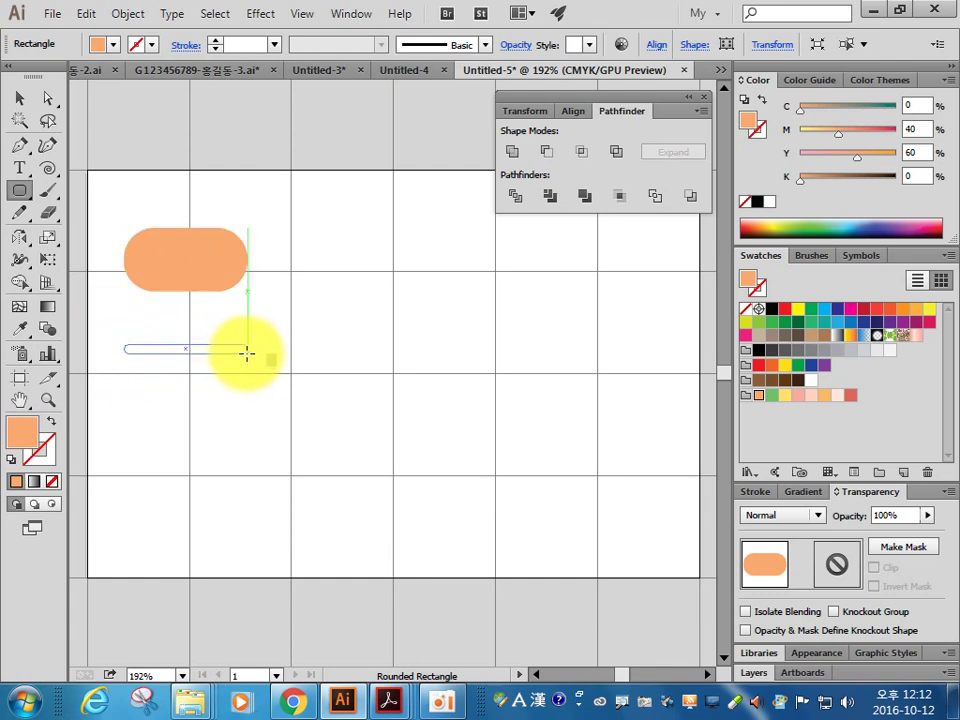
drag(254, 354, 256, 354)
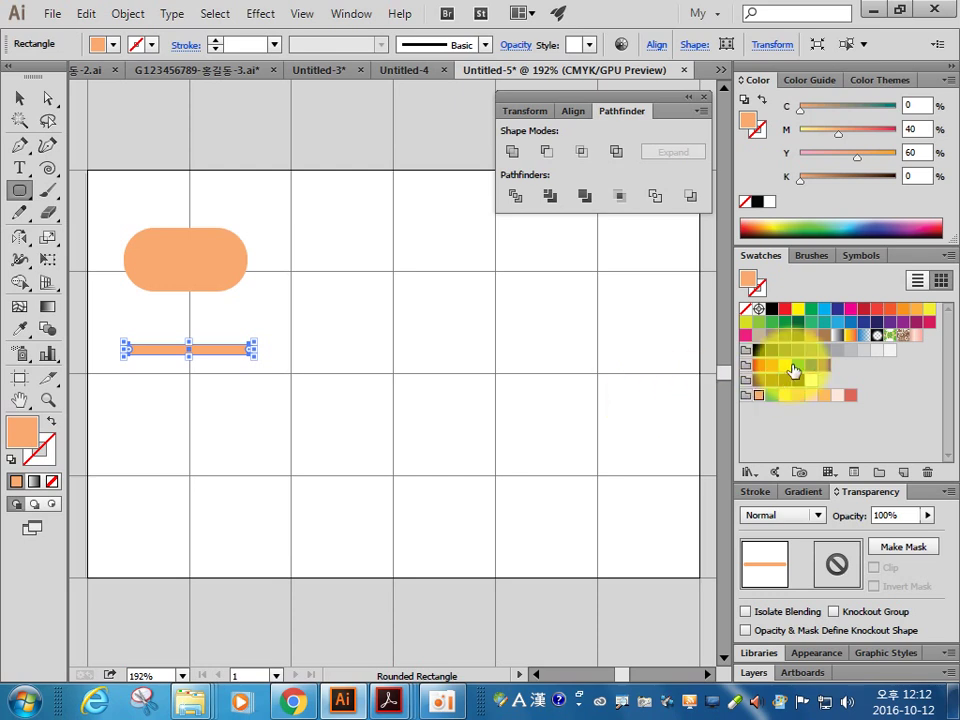
click(850, 395)
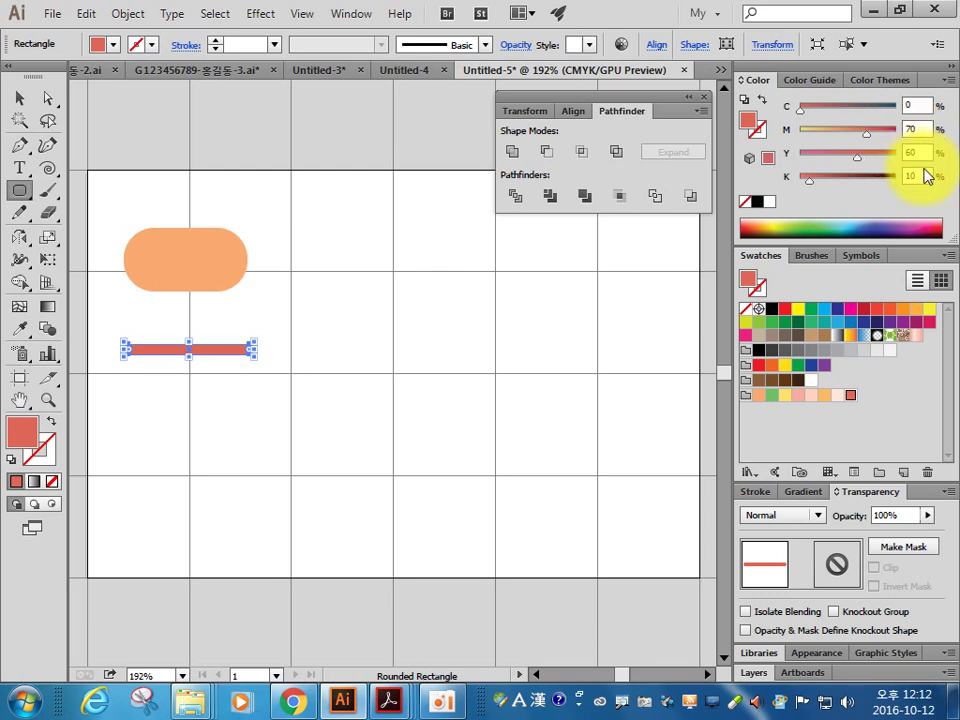
click(19, 97)
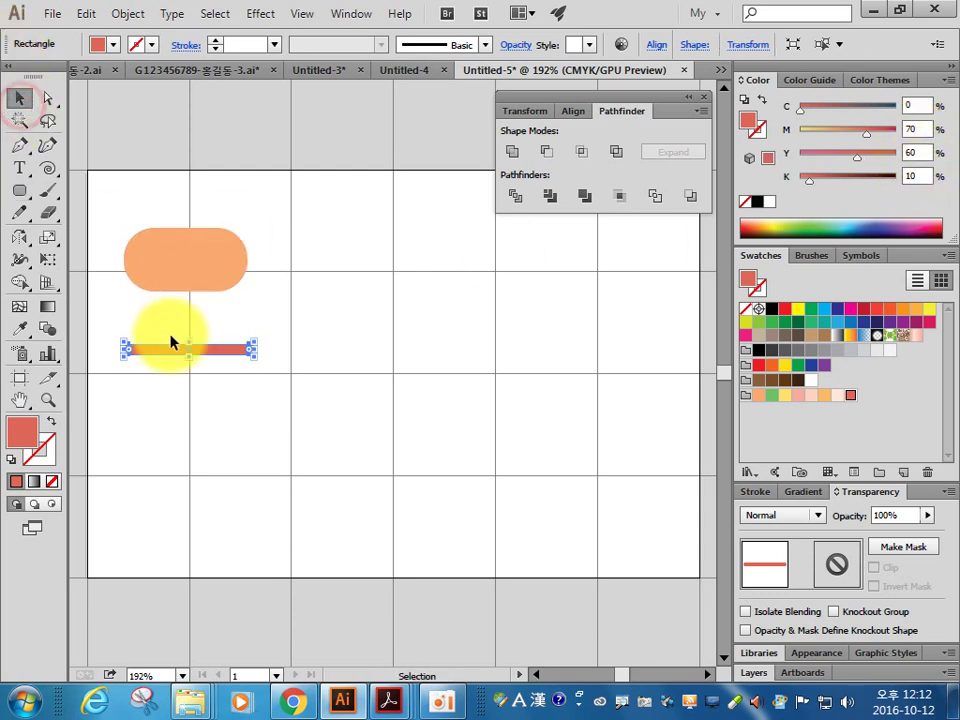
drag(225, 352, 224, 268)
click(257, 334)
key(ctrl+space)
mouse_move(108, 199)
mouse_down()
mouse_move(347, 369)
mouse_move(392, 355)
mouse_up()
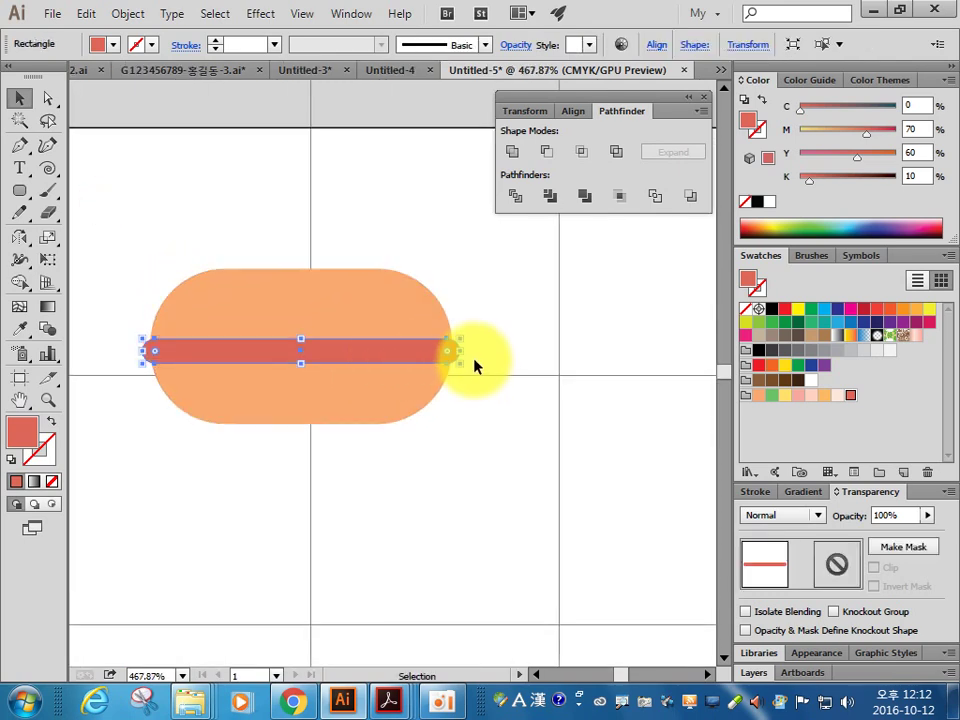
mouse_move(388, 701)
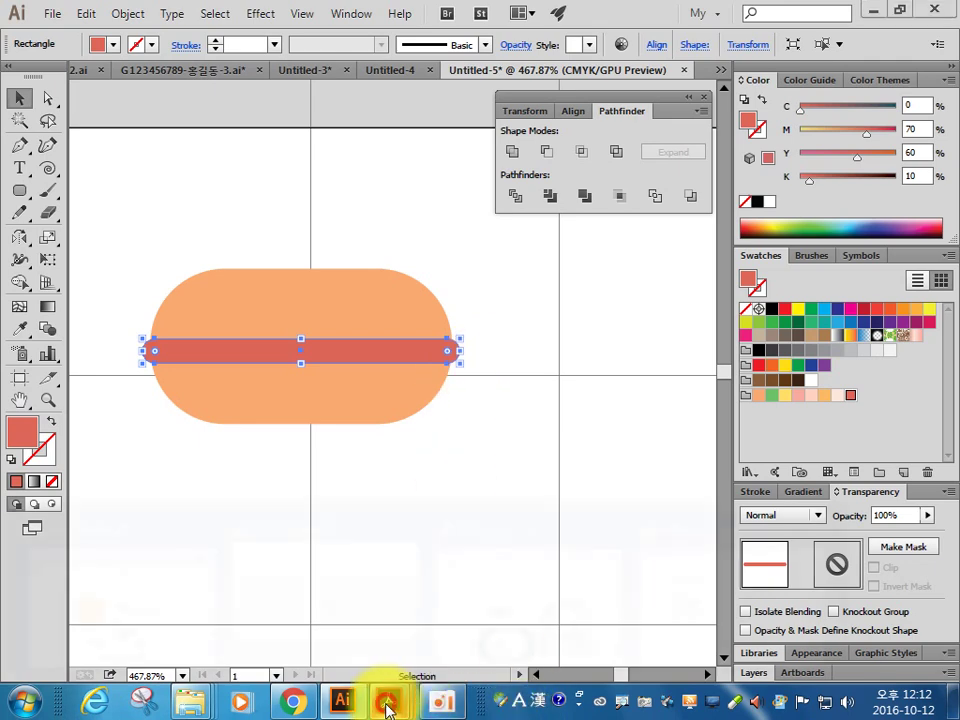
click(345, 607)
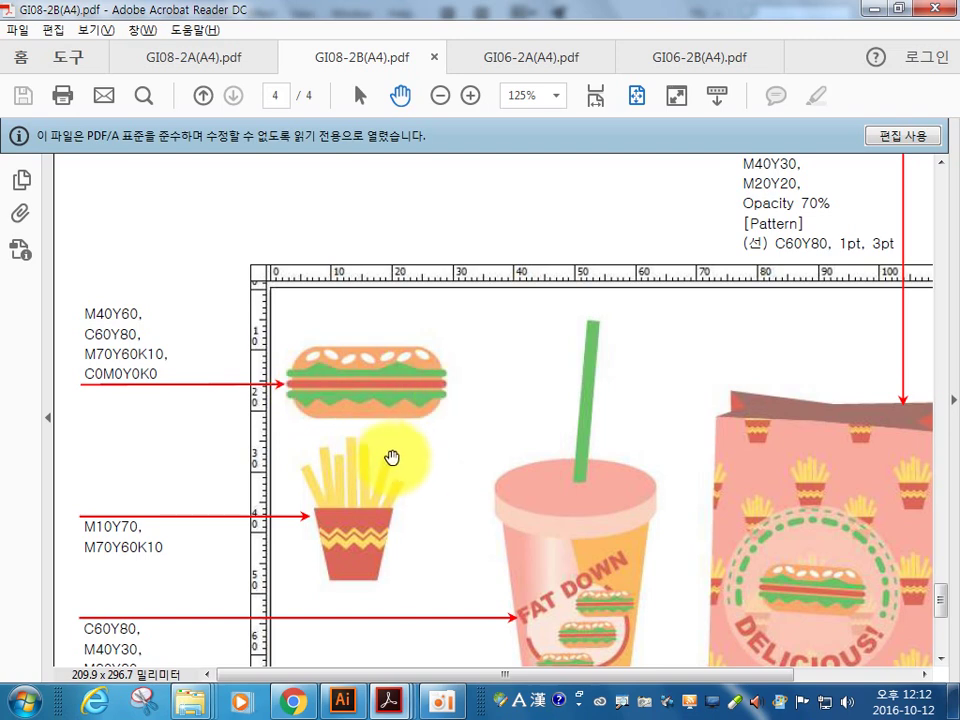
key(alt+Tab)
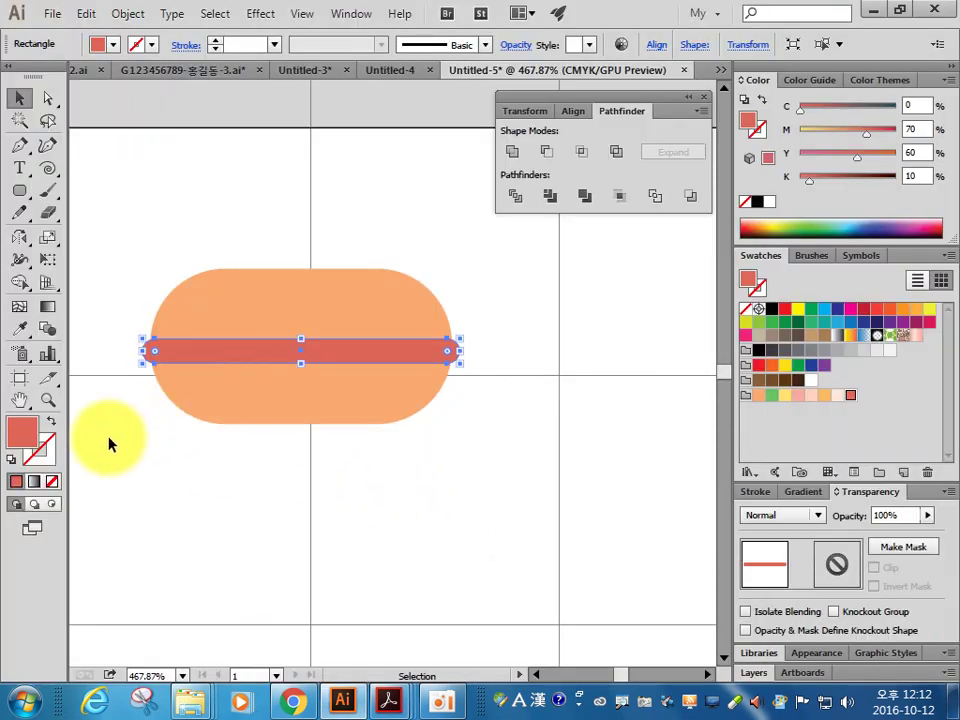
click(107, 197)
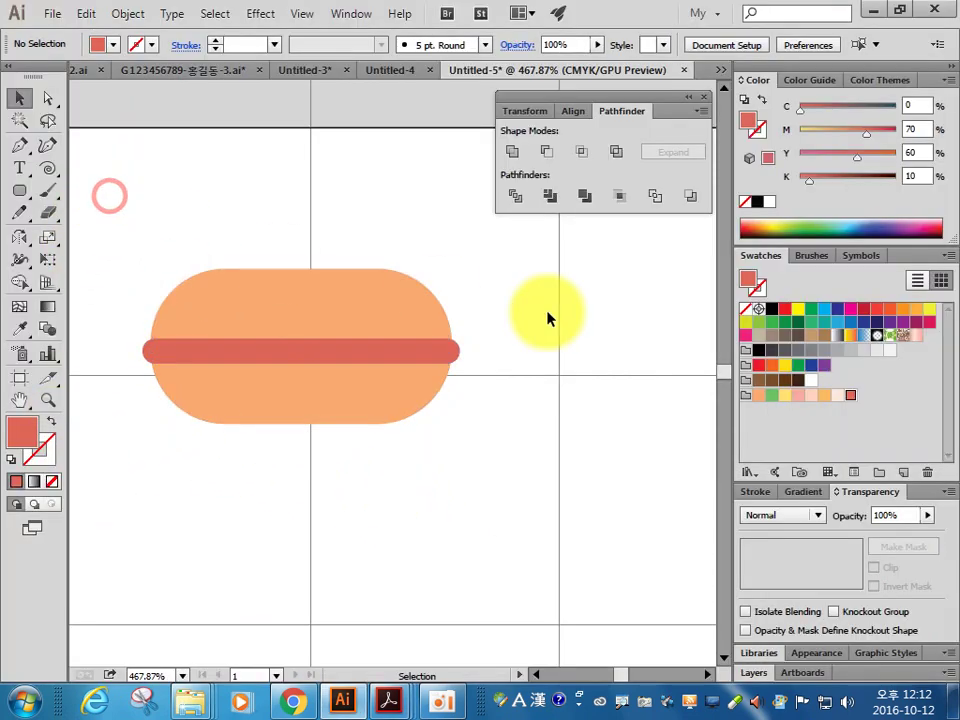
Step: Pen a closed, wavy green C60 Y80 lettuce path along the sausage's top edge
click(772, 395)
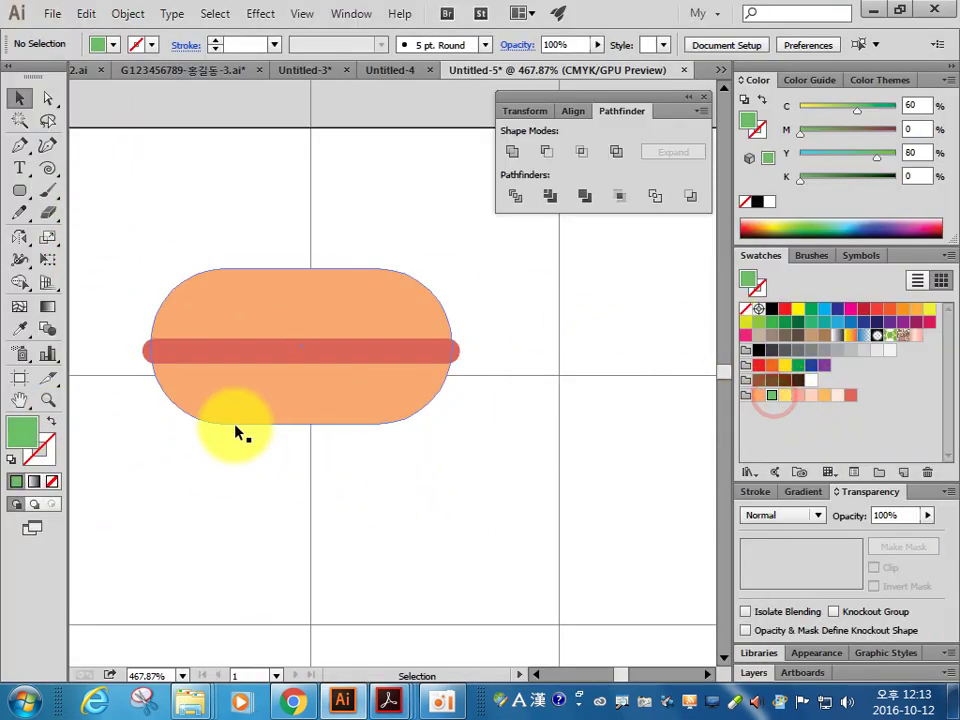
click(921, 105)
click(19, 145)
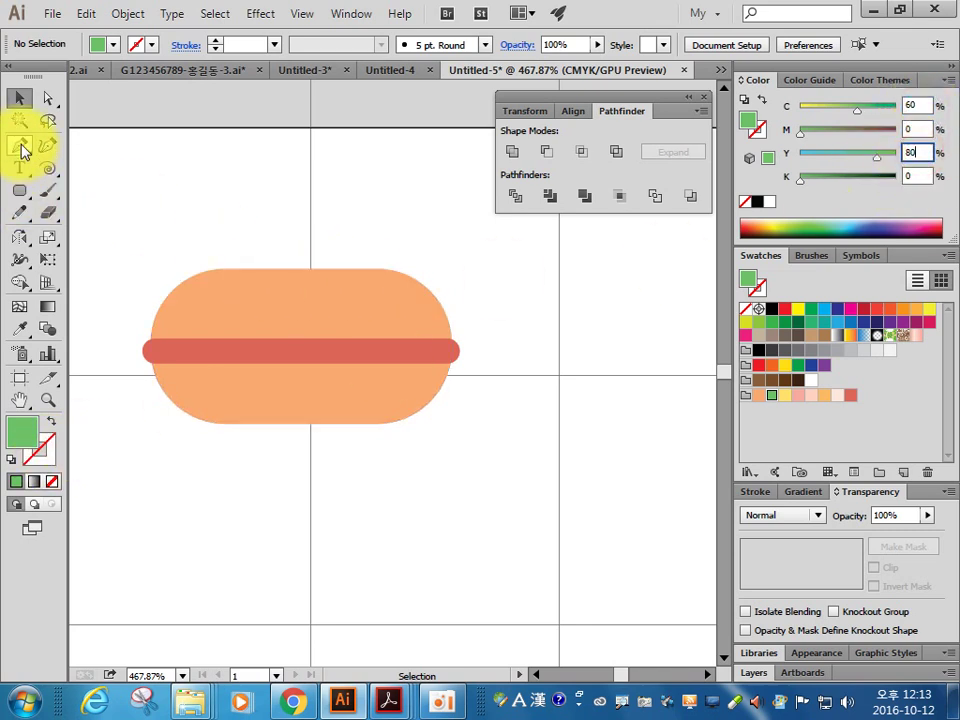
click(146, 329)
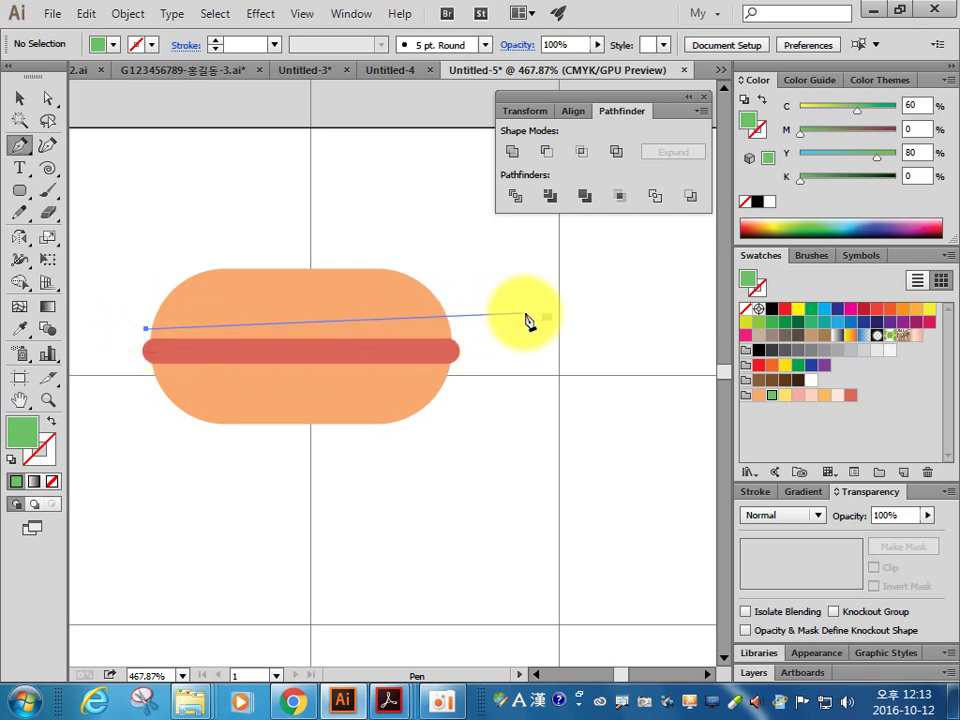
click(460, 338)
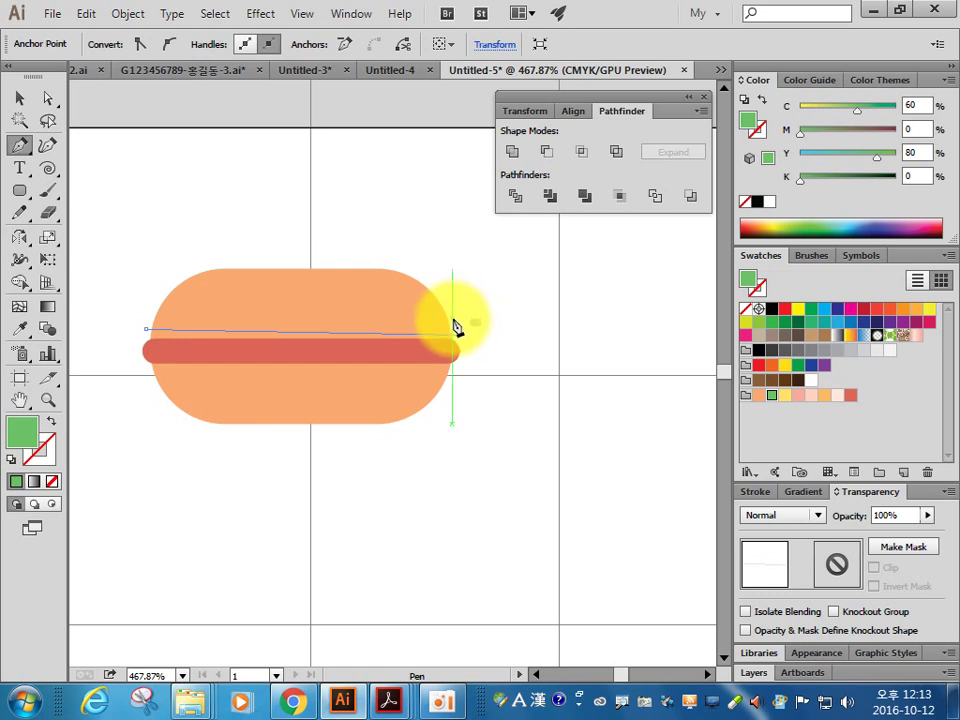
drag(456, 322, 418, 323)
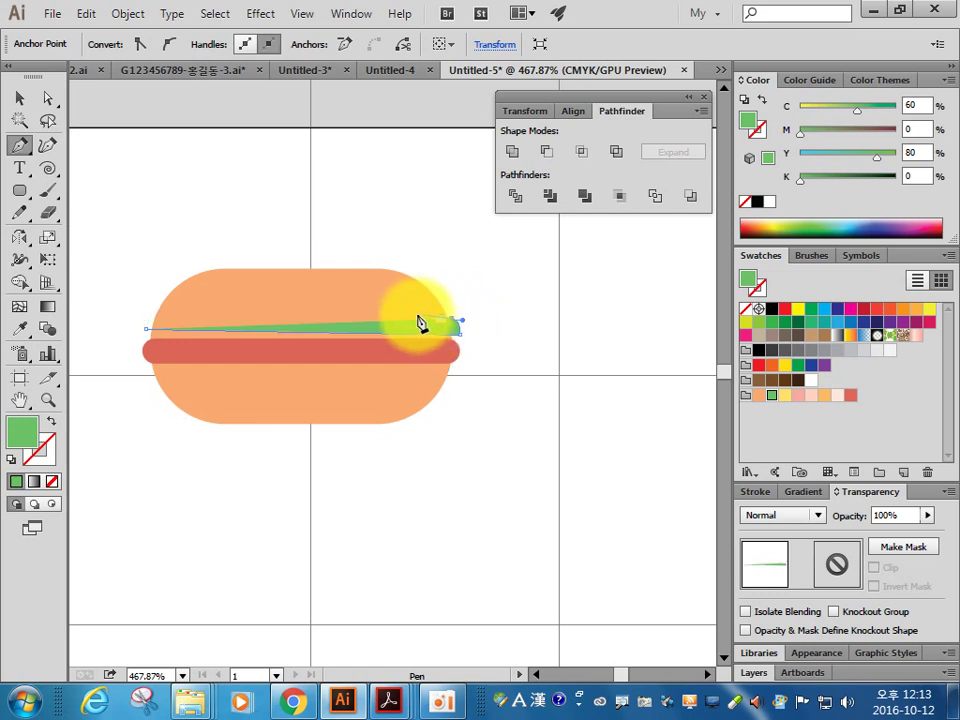
mouse_move(424, 327)
mouse_down()
mouse_move(415, 329)
mouse_move(401, 302)
mouse_move(357, 322)
mouse_up()
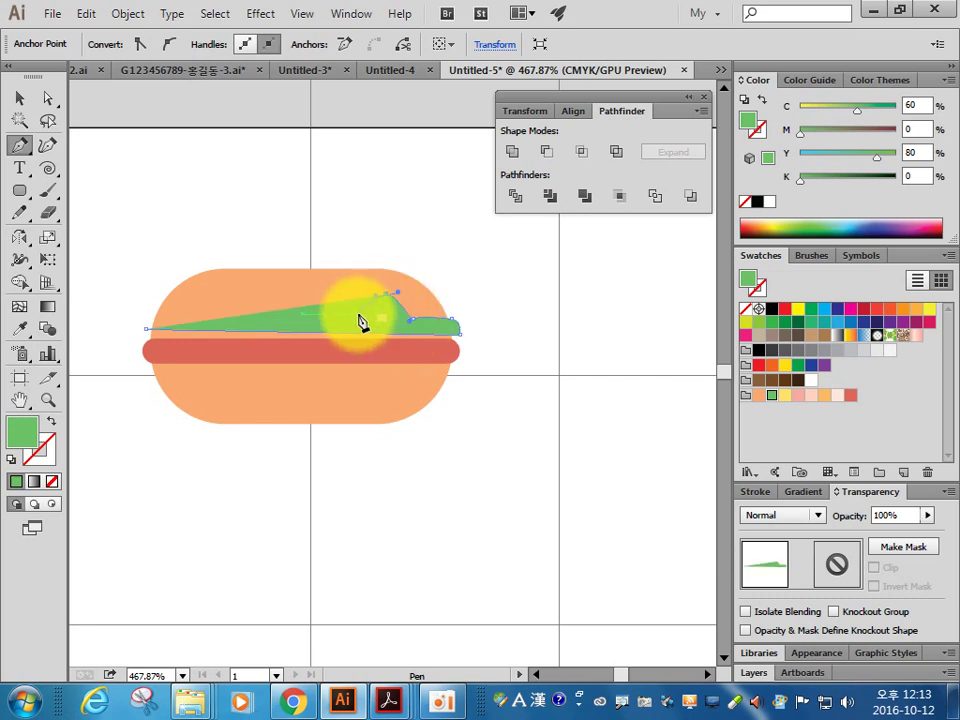
drag(358, 318, 311, 322)
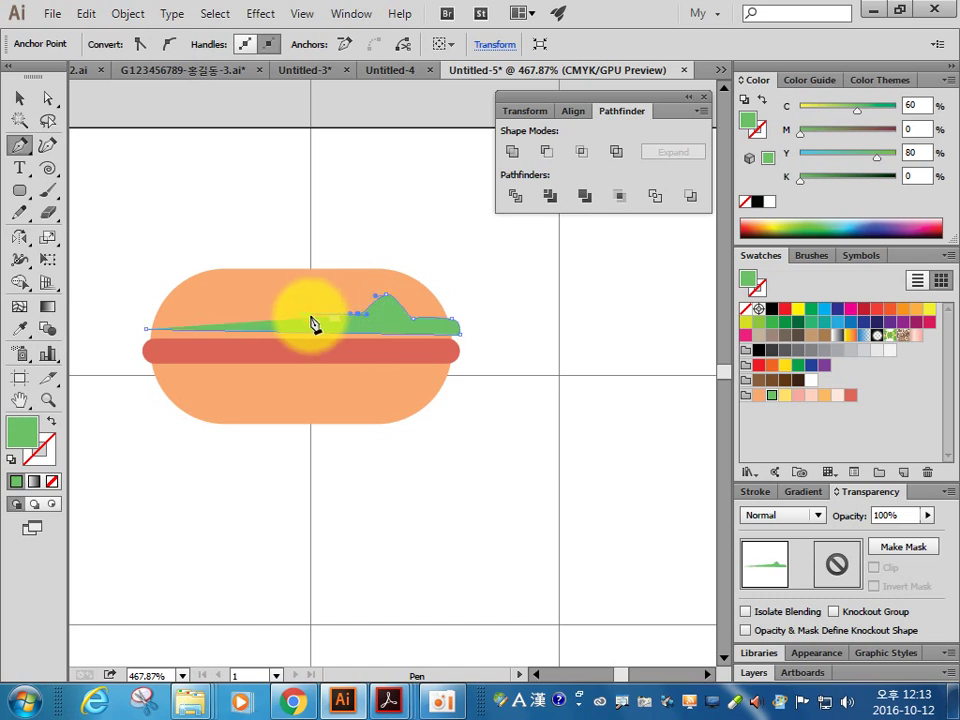
mouse_move(311, 322)
mouse_down()
mouse_move(264, 327)
mouse_move(225, 300)
mouse_move(206, 304)
mouse_move(191, 330)
mouse_move(171, 311)
mouse_up()
click(150, 315)
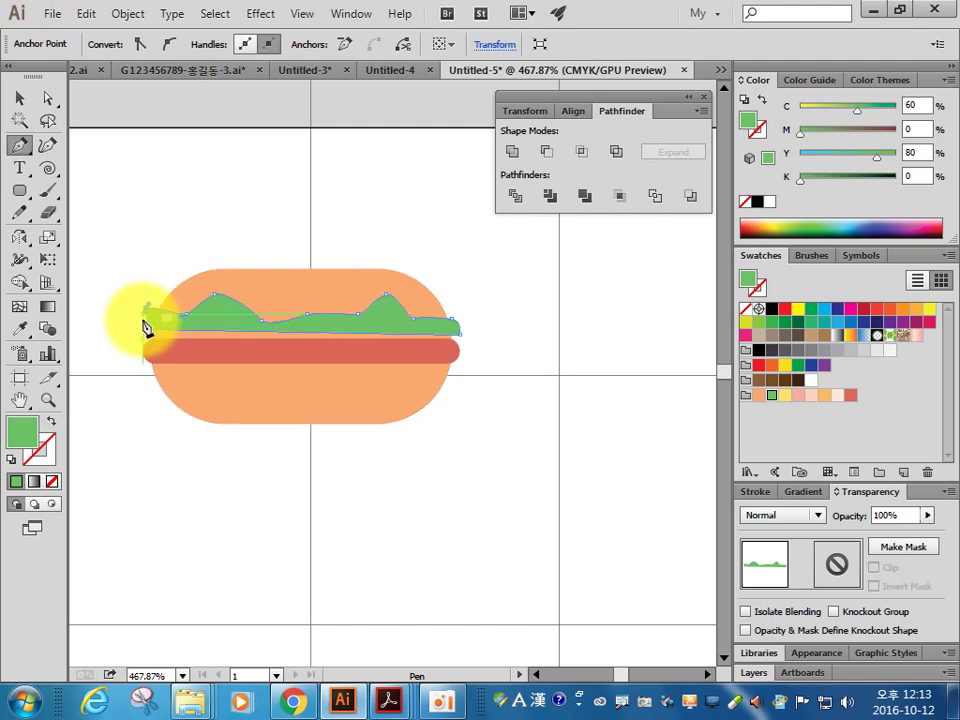
click(19, 98)
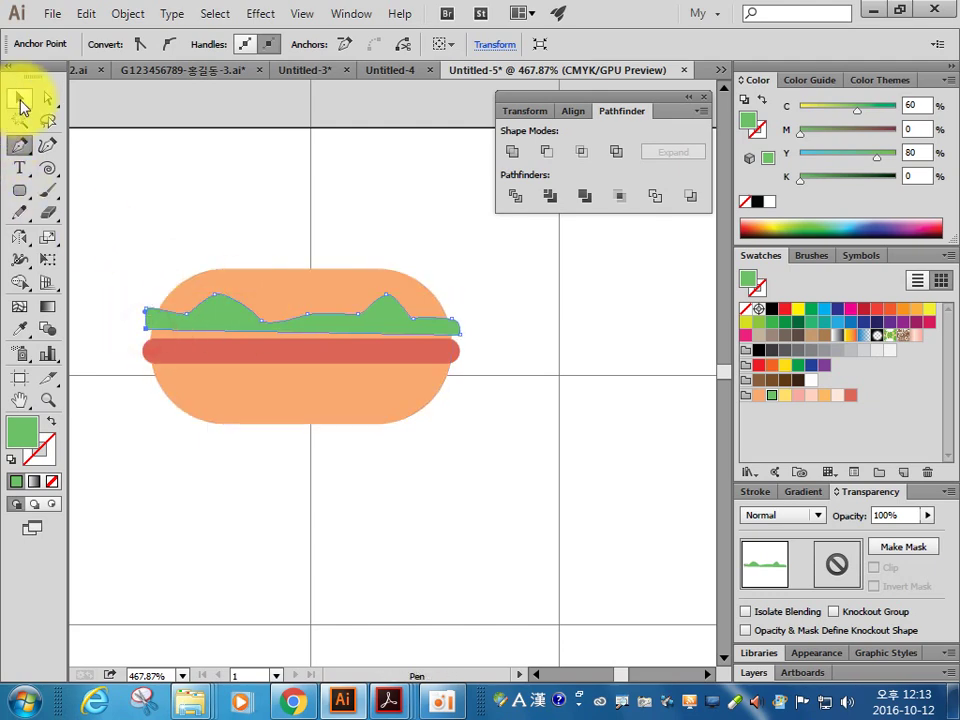
Step: Reflect a copy of the lettuce across a horizontal axis on the sausage, placing it below
click(300, 320)
click(544, 356)
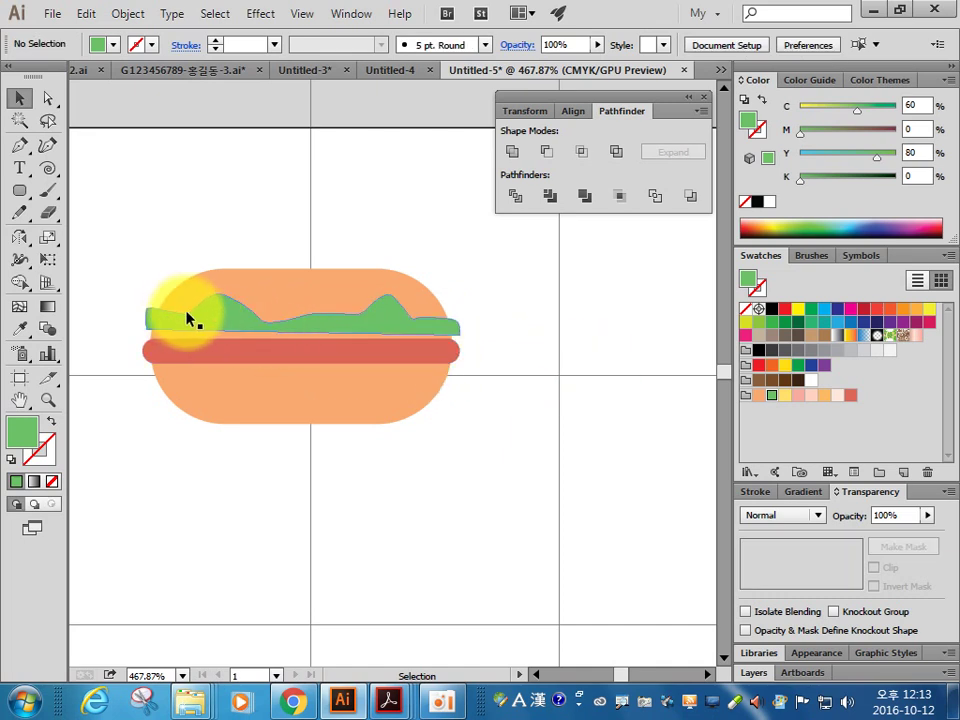
click(216, 320)
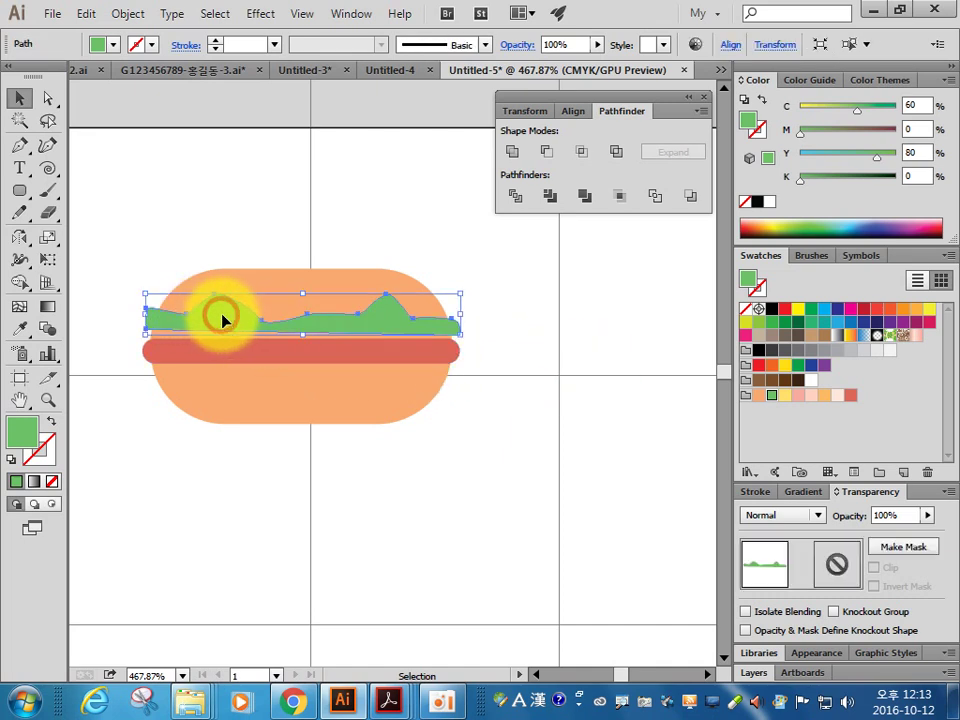
drag(19, 241, 42, 260)
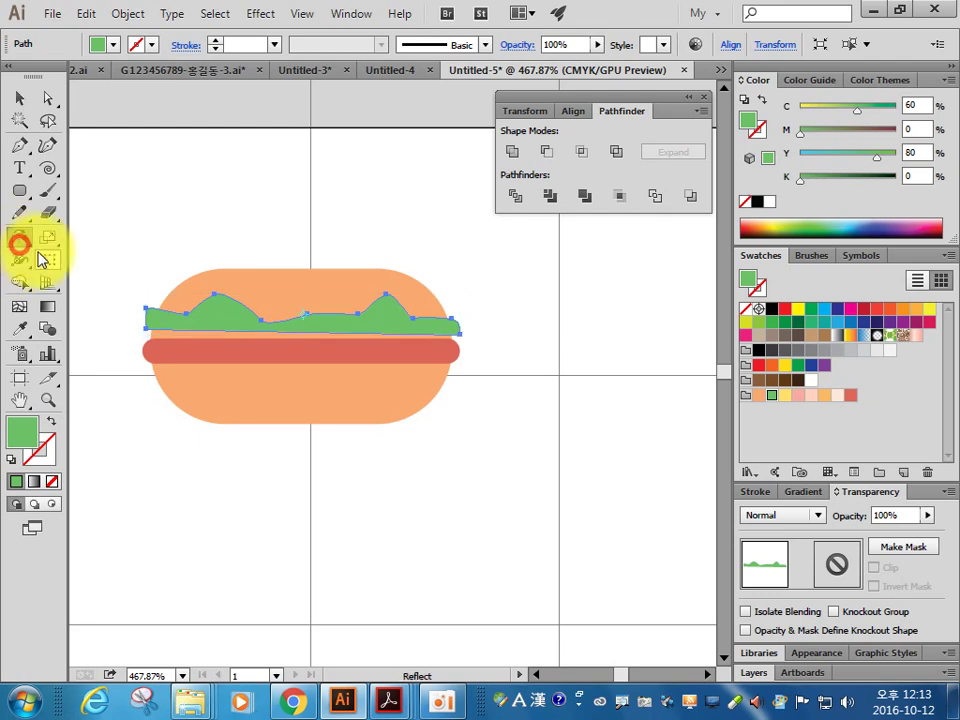
alt+click(264, 352)
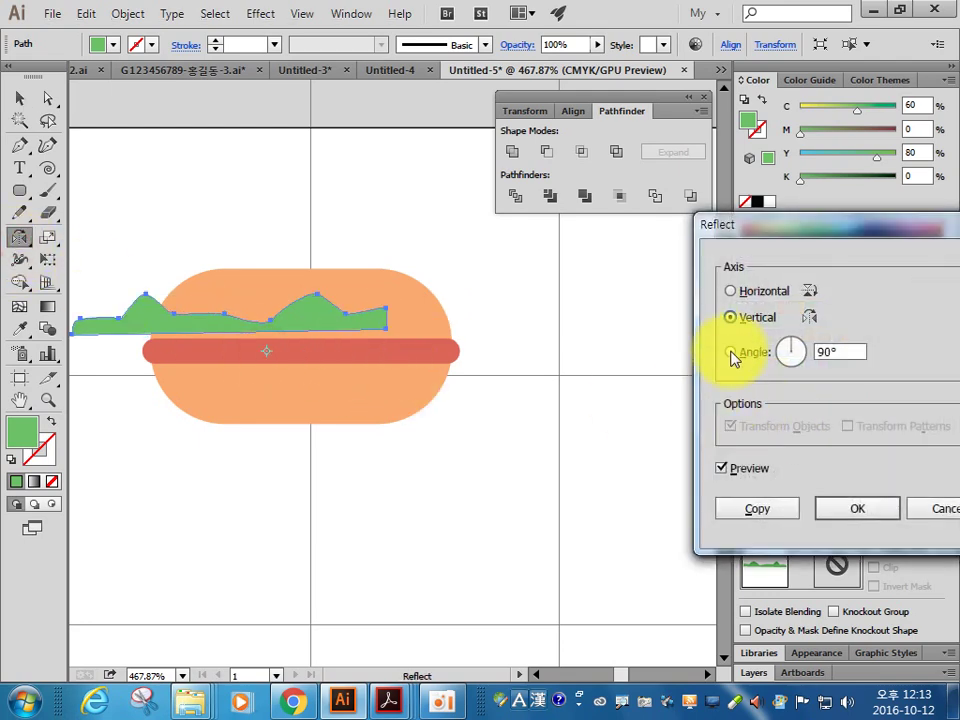
click(731, 291)
click(755, 510)
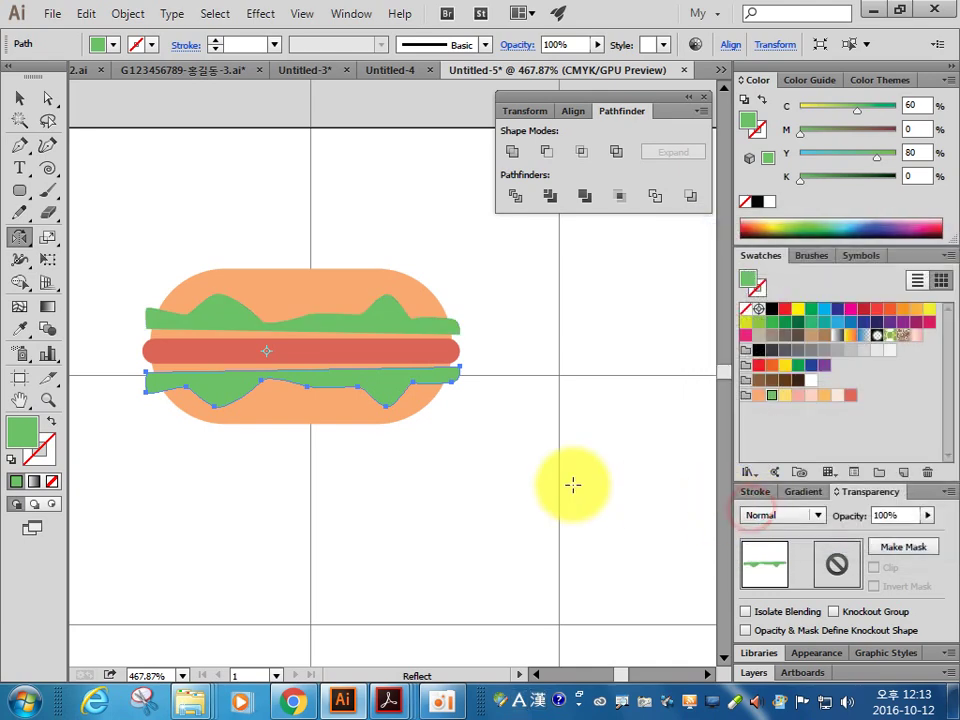
click(20, 98)
click(380, 255)
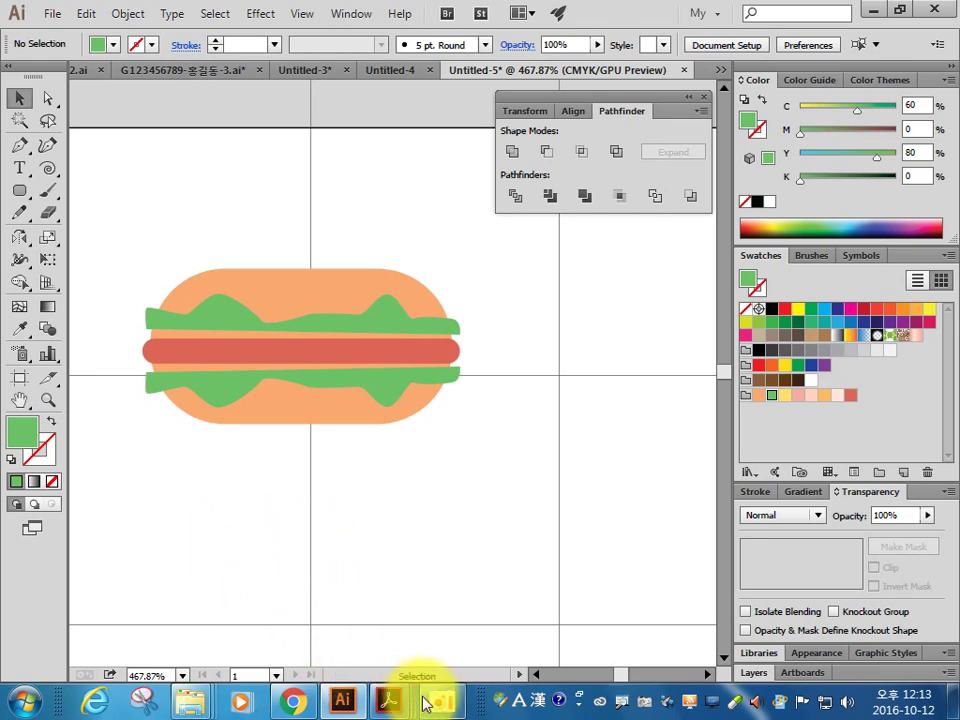
mouse_move(388, 701)
click(350, 433)
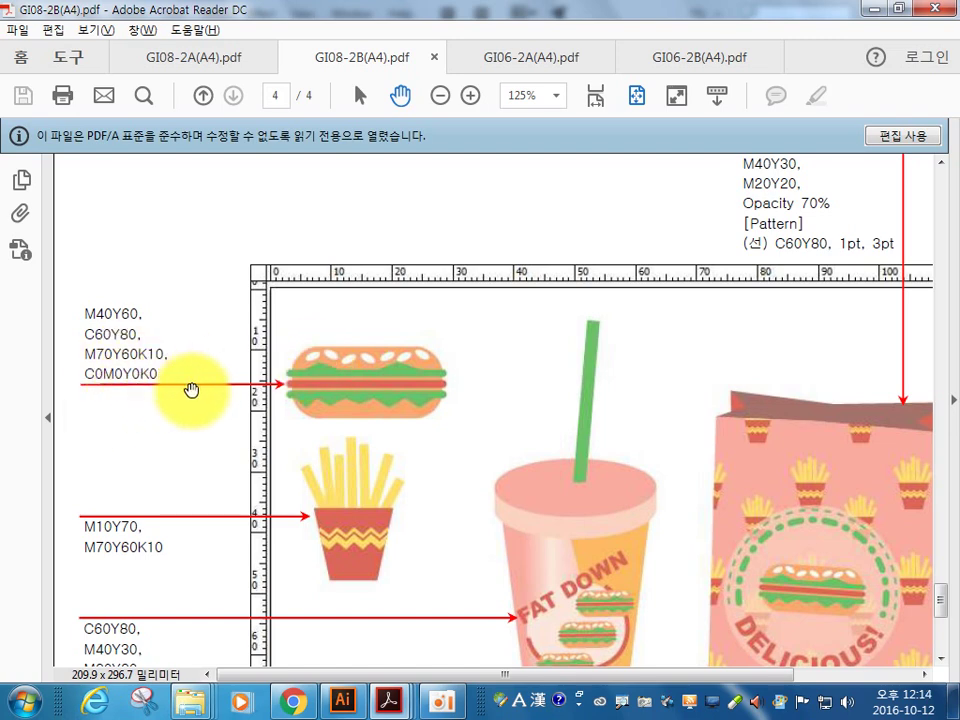
key(alt+Tab)
click(19, 190)
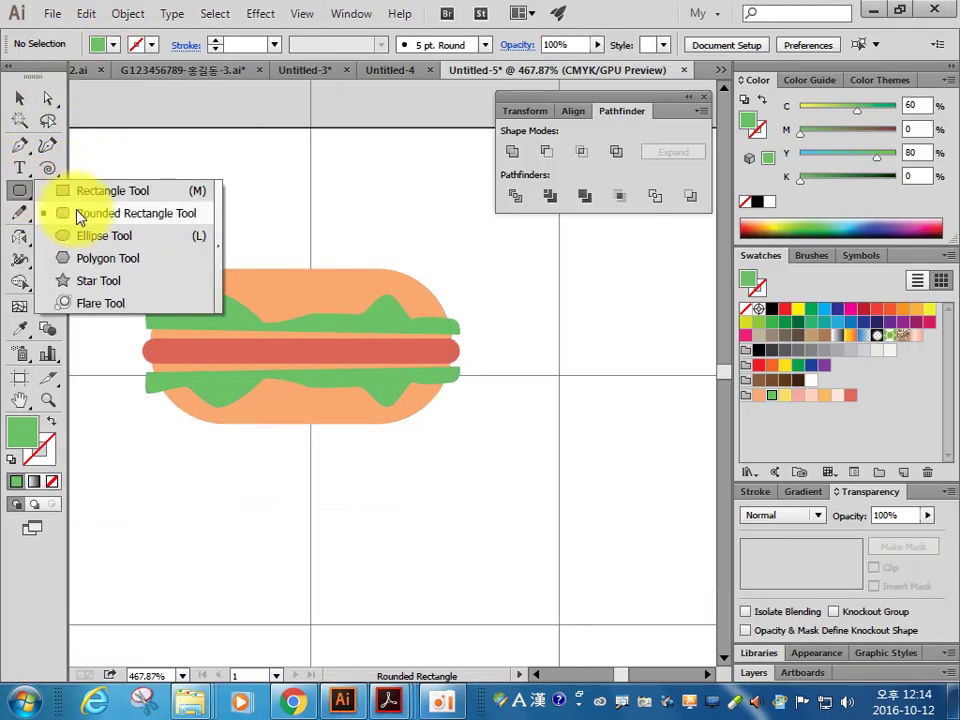
Step: Draw a small white oval on the top bun and tilt it like a sesame seed
drag(26, 193, 60, 233)
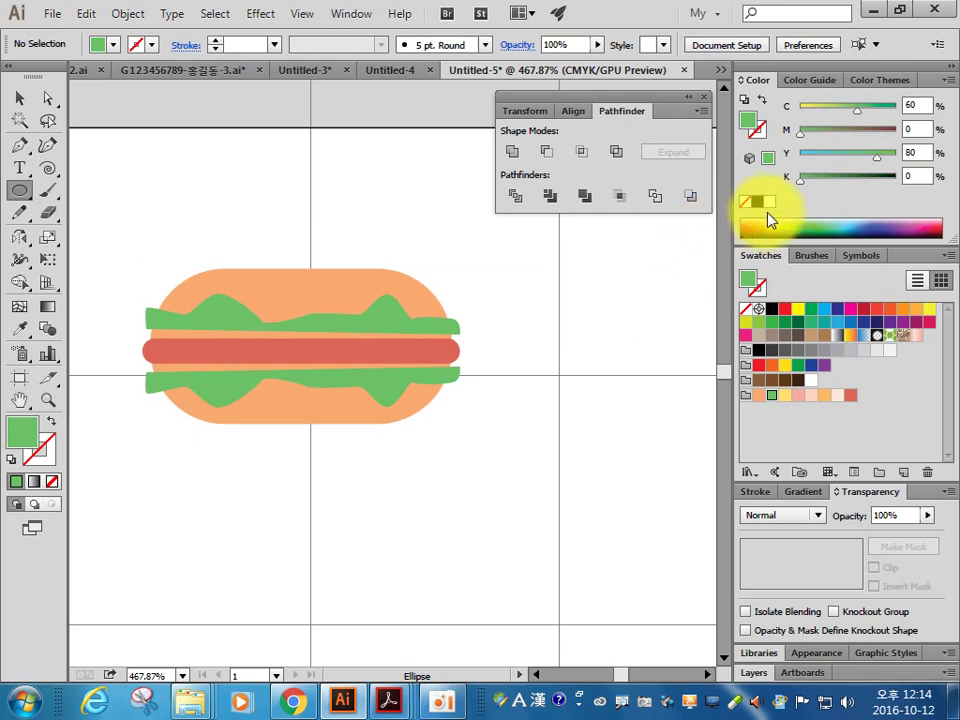
click(769, 201)
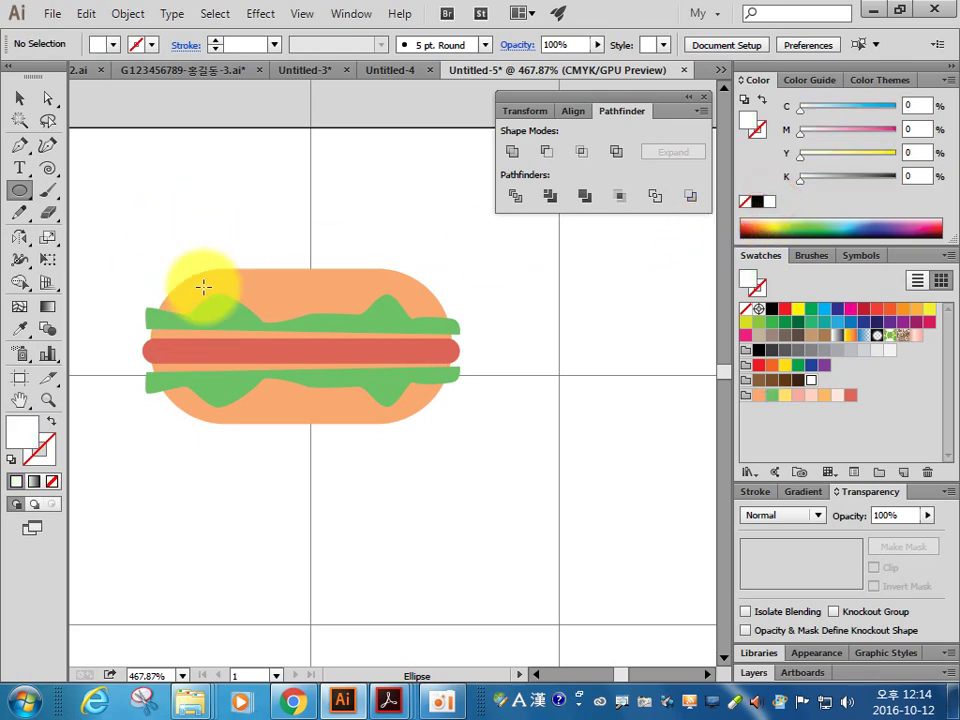
key(ctrl+space)
drag(155, 227, 294, 300)
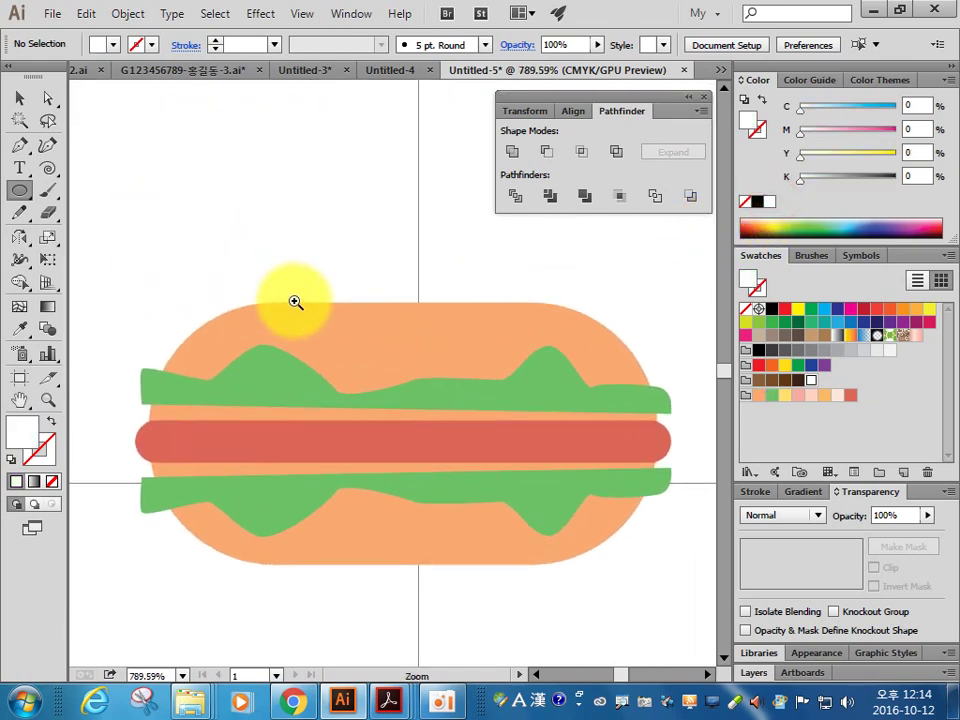
drag(251, 356, 270, 358)
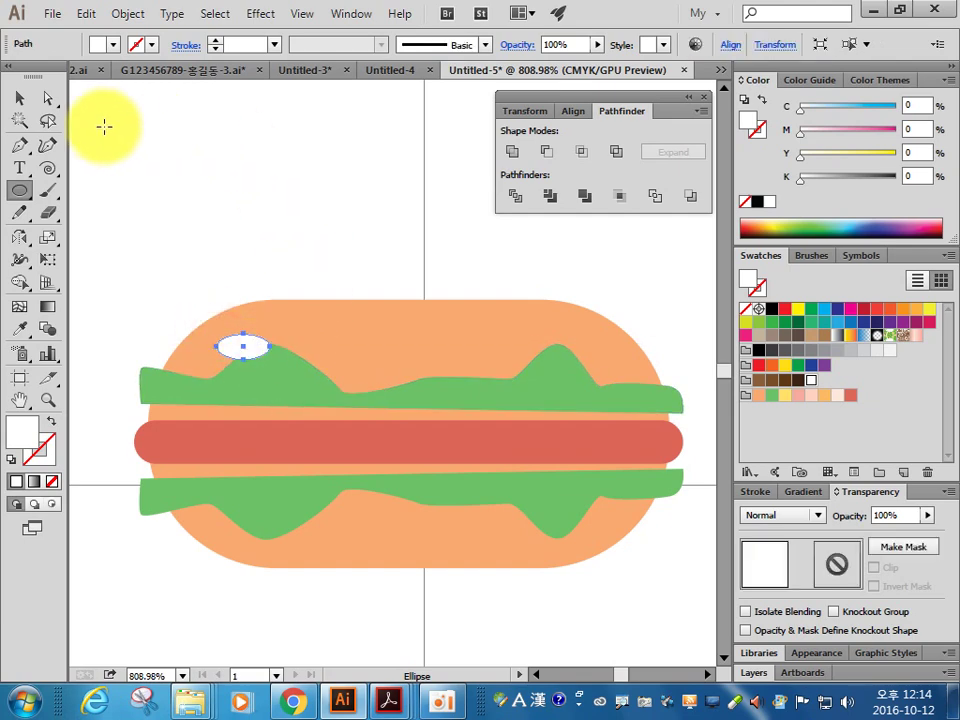
click(20, 98)
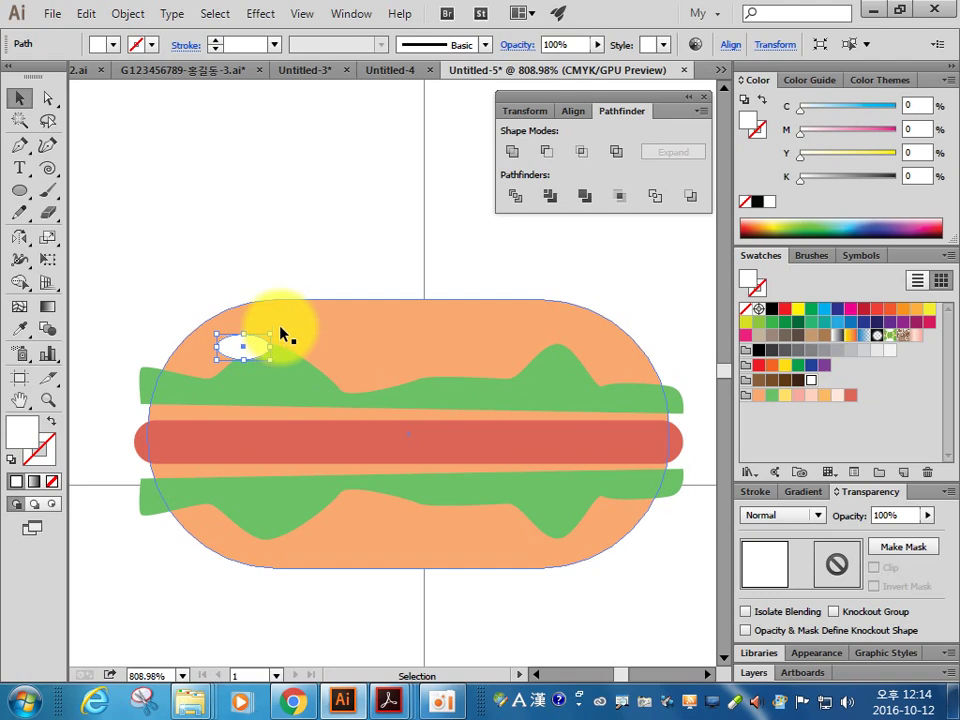
drag(276, 327, 279, 306)
mouse_move(253, 349)
mouse_down()
mouse_move(241, 345)
mouse_move(373, 360)
mouse_up()
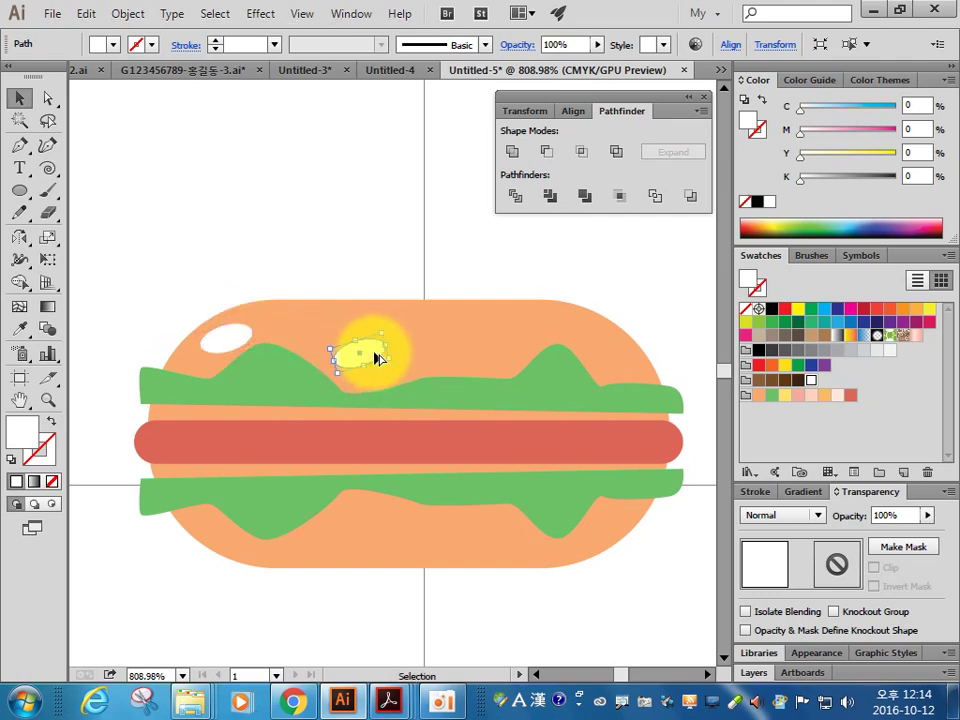
Step: Duplicate the seed along the top bun to make six seeds, then zoom out
drag(370, 358, 498, 348)
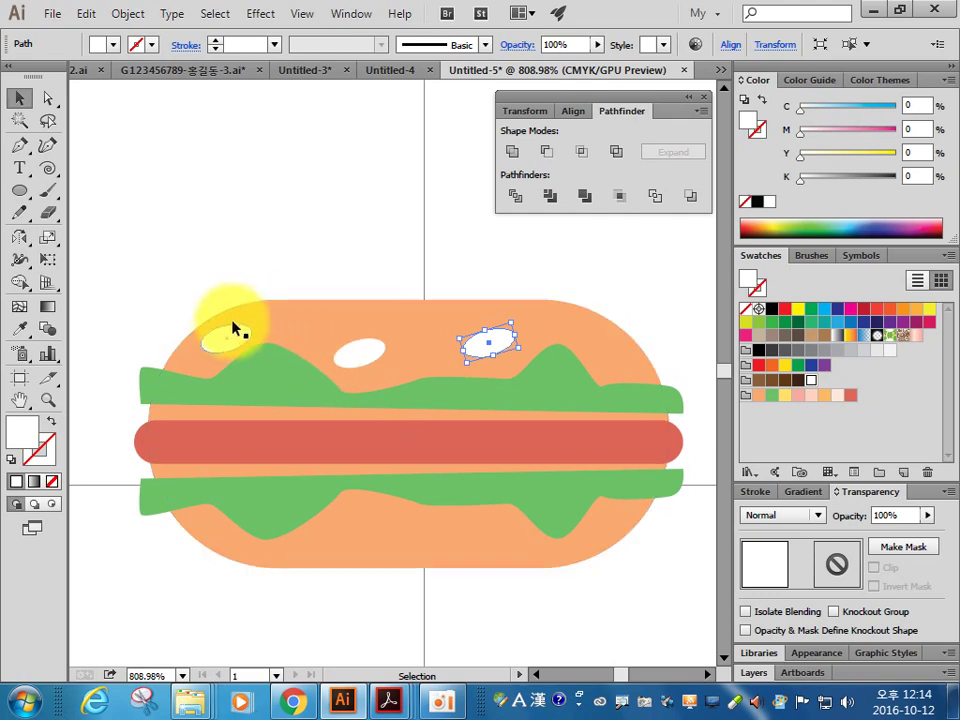
mouse_move(240, 343)
mouse_down()
mouse_move(307, 326)
mouse_move(332, 338)
mouse_move(307, 336)
mouse_move(435, 367)
mouse_up()
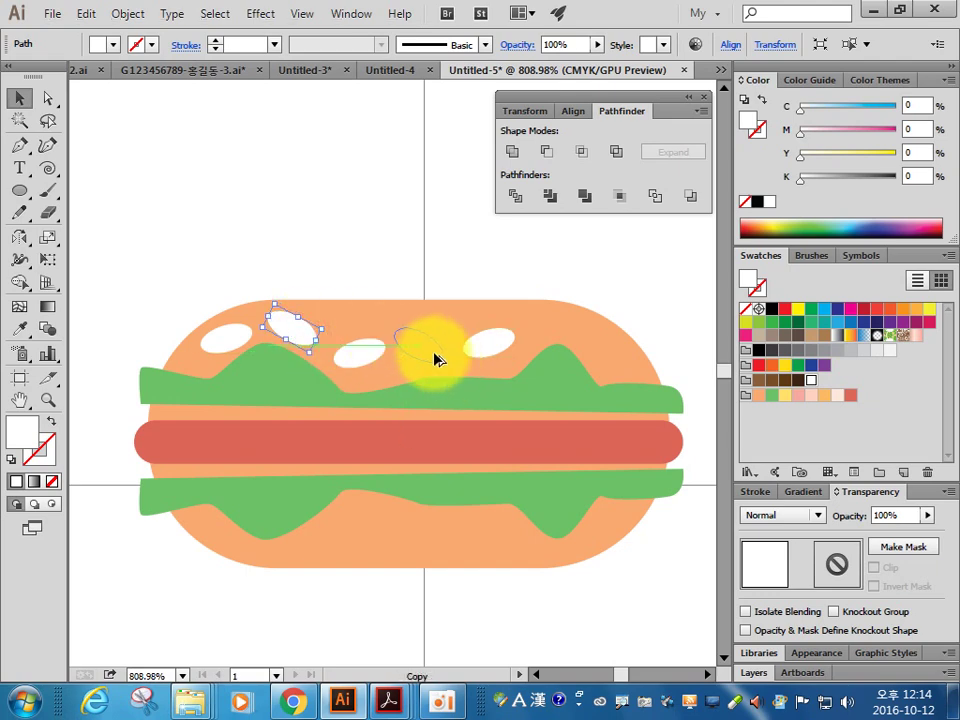
drag(432, 358, 573, 346)
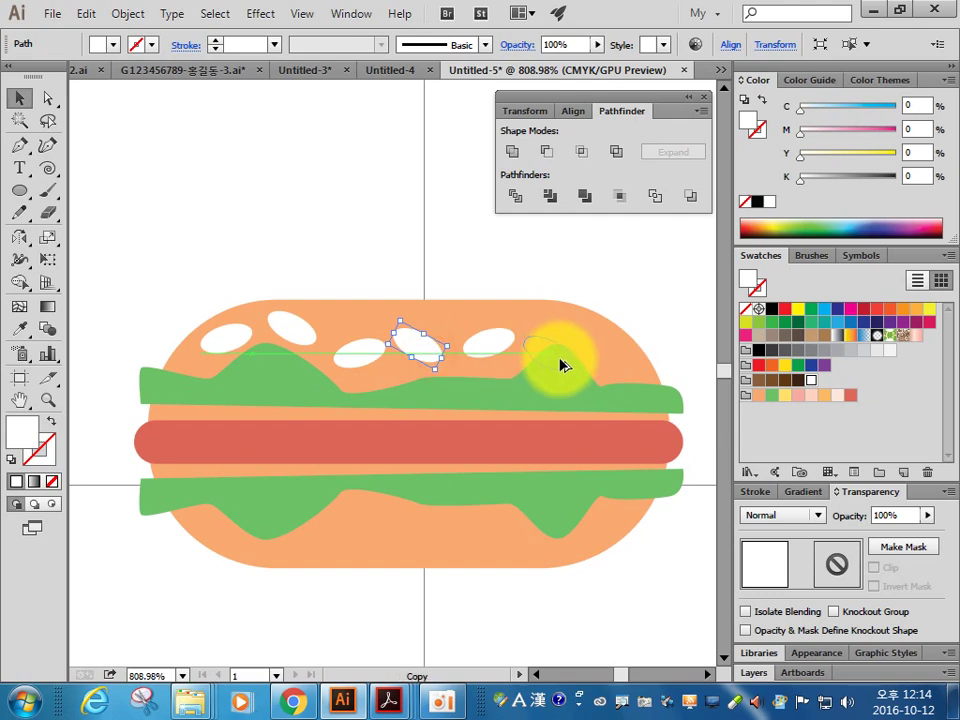
drag(580, 343, 578, 343)
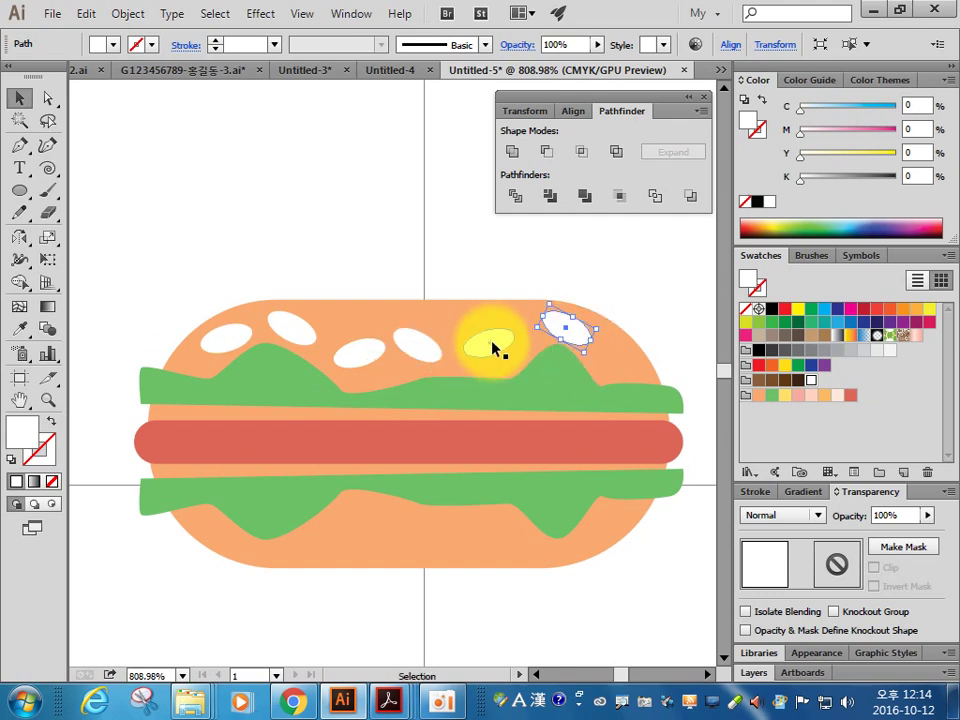
click(445, 268)
click(540, 380)
key(ctrl+minus)
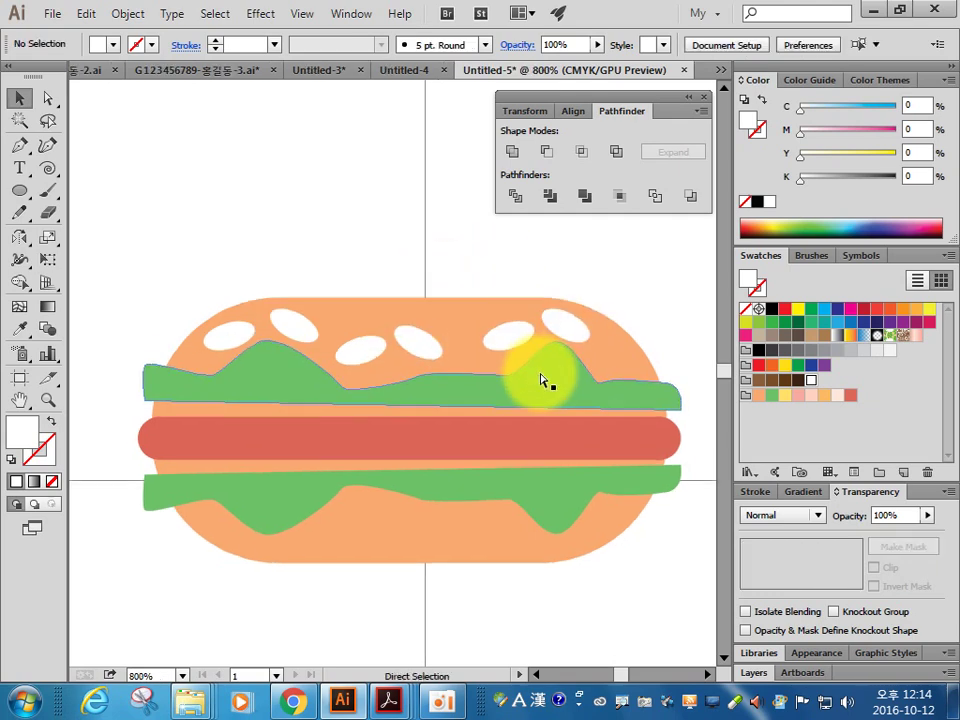
key(ctrl+minus)
key(ctrl+minus)
key(ctrl+minus)
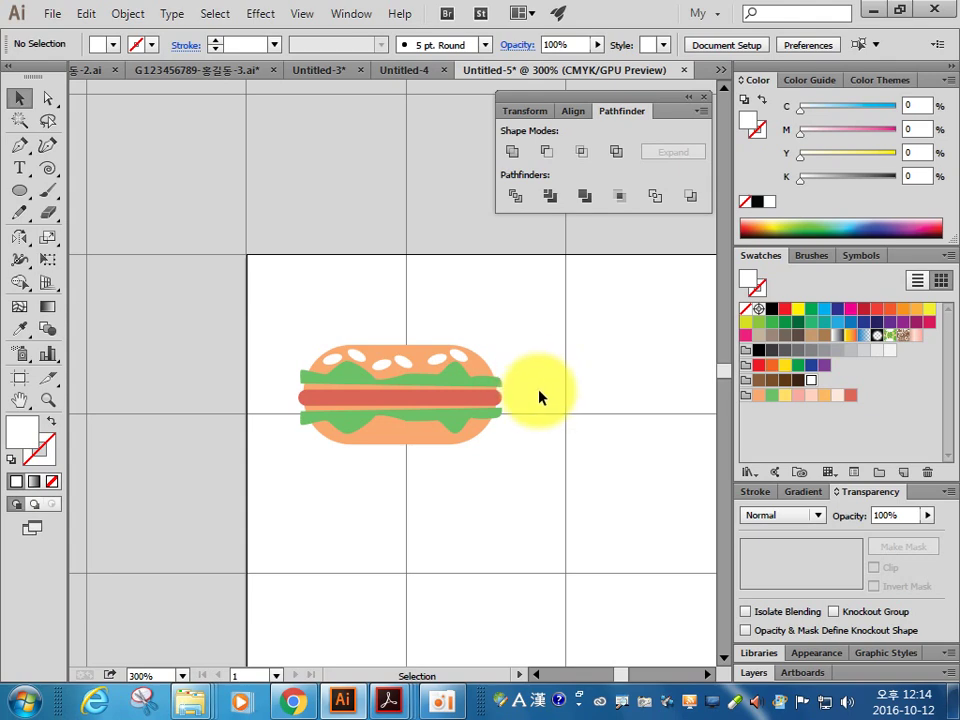
drag(494, 461, 395, 285)
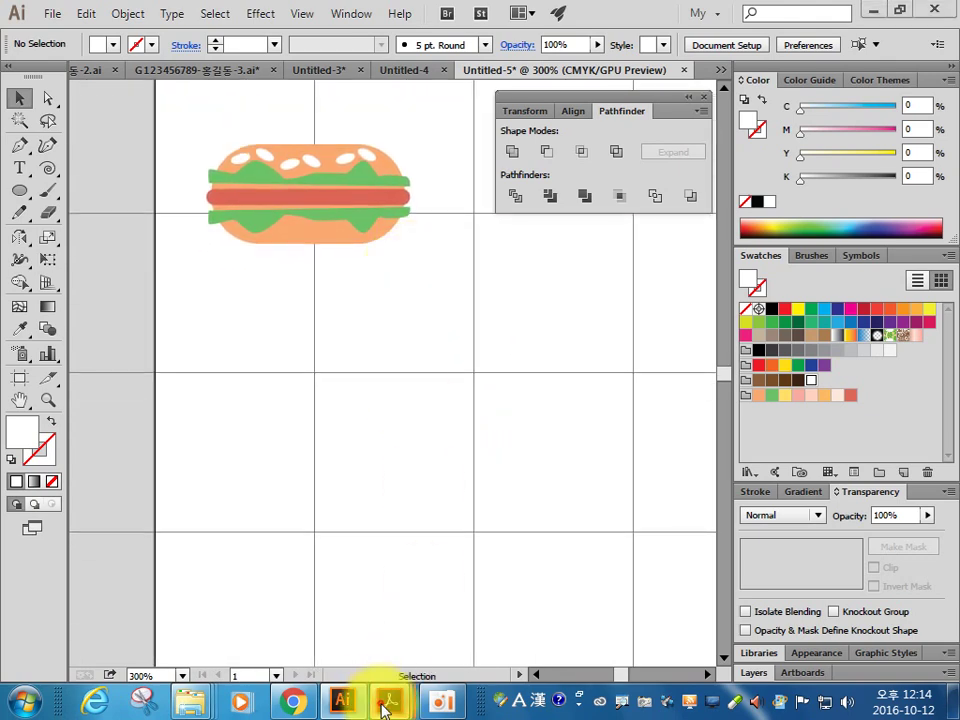
mouse_move(388, 701)
click(347, 605)
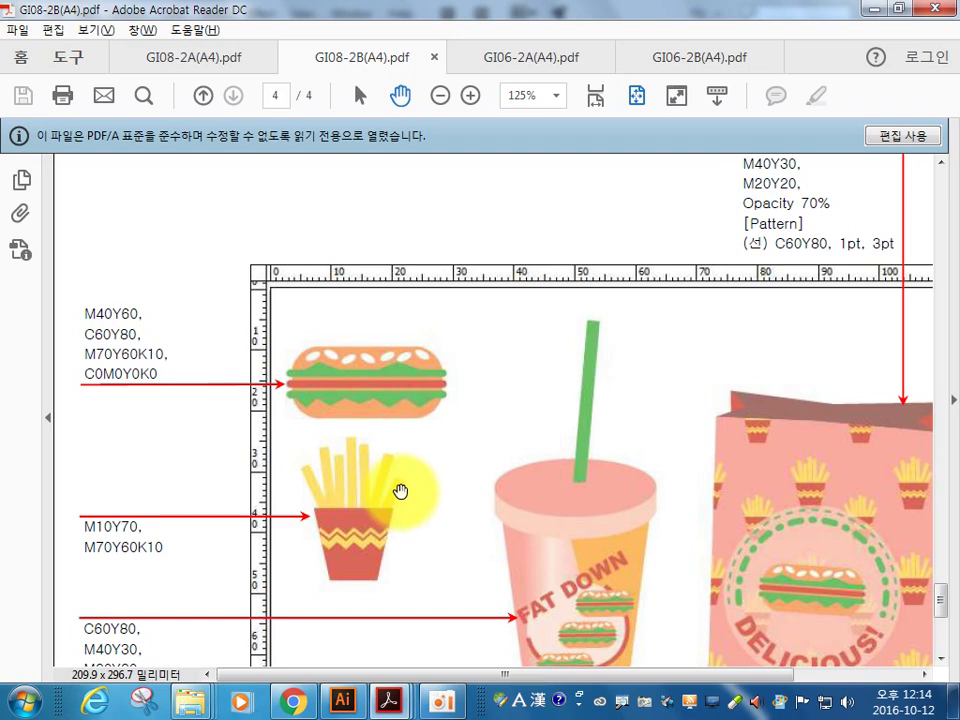
Step: Enlarge the reference sheet and pan to the fries carton, drink cup and their colour values
key(ctrl+plus)
drag(439, 559, 465, 339)
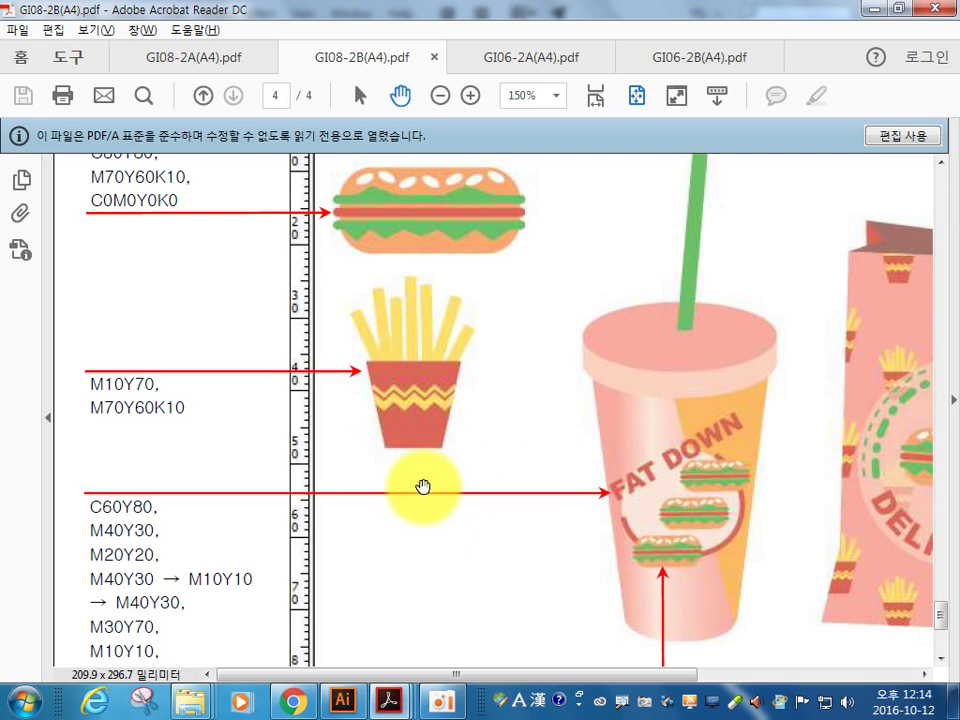
key(alt+Tab)
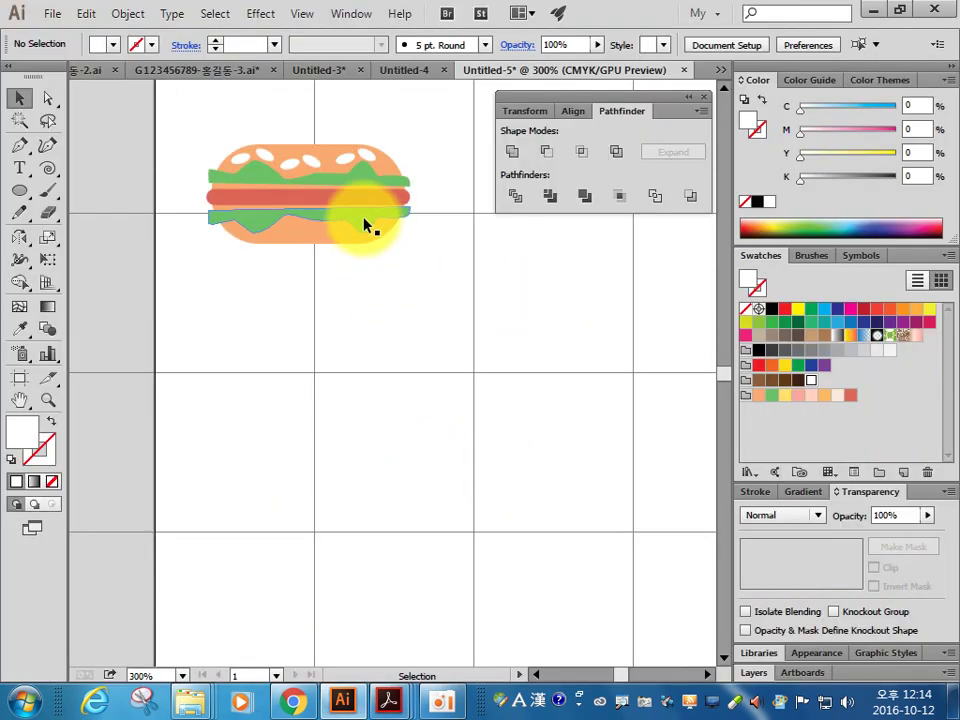
Step: Reuse the sausage's red fill to pen a trapezoid fries carton below the hot dog
click(362, 200)
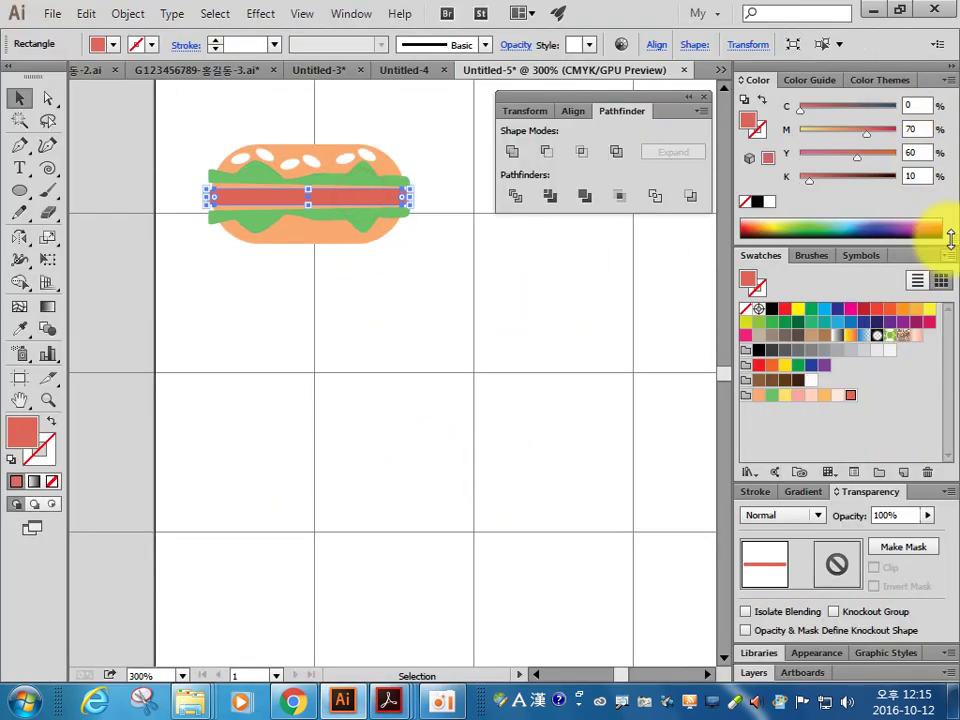
click(22, 146)
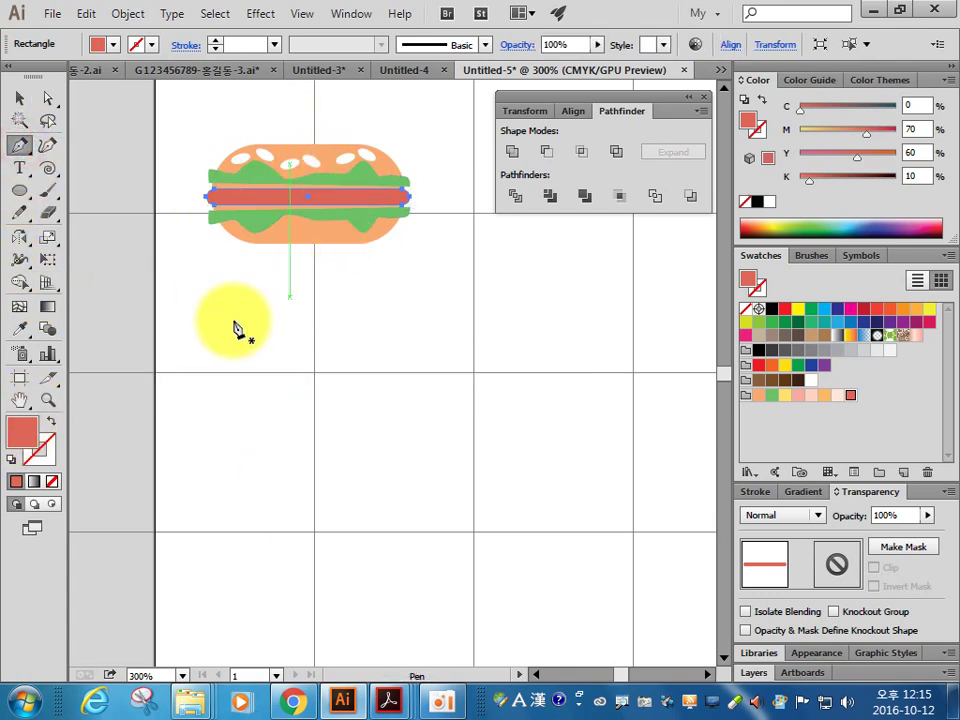
ctrl+click(429, 430)
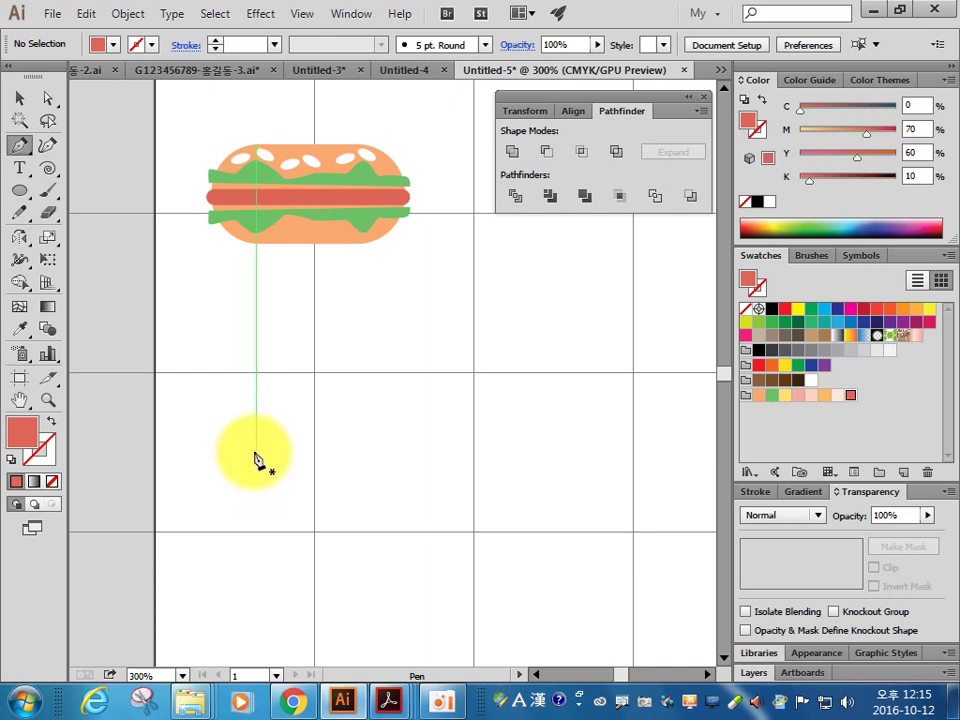
drag(255, 456, 312, 464)
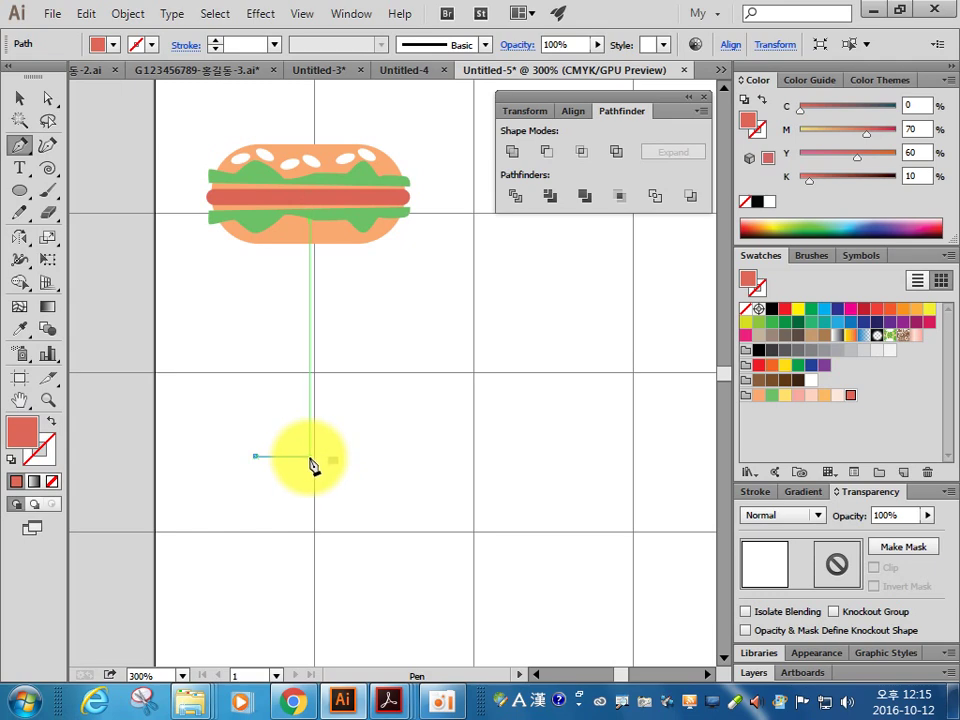
click(345, 344)
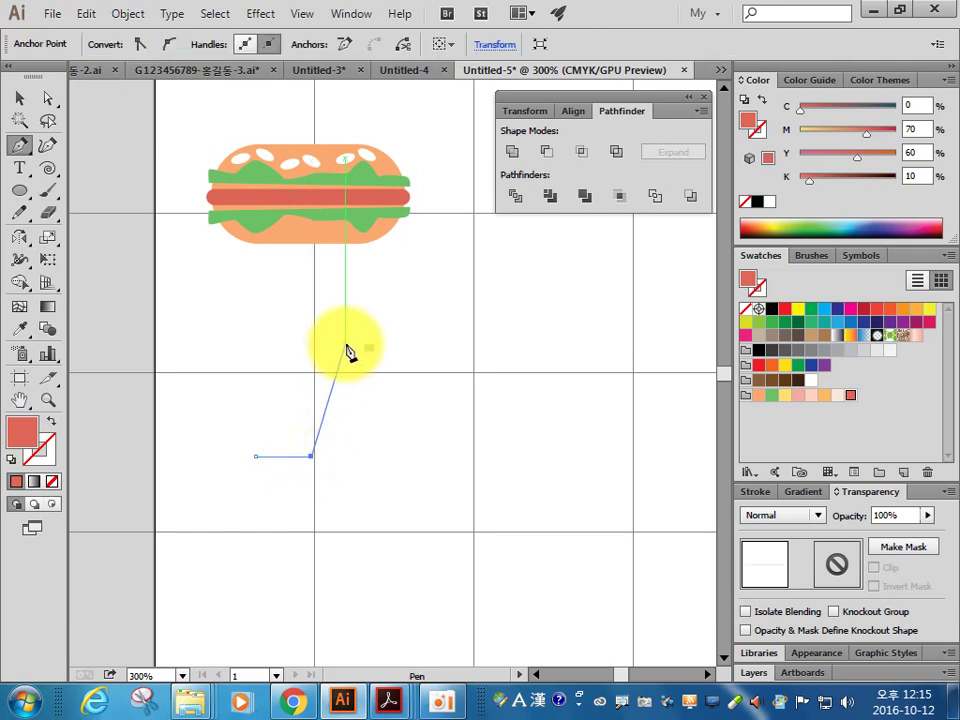
click(231, 344)
click(256, 456)
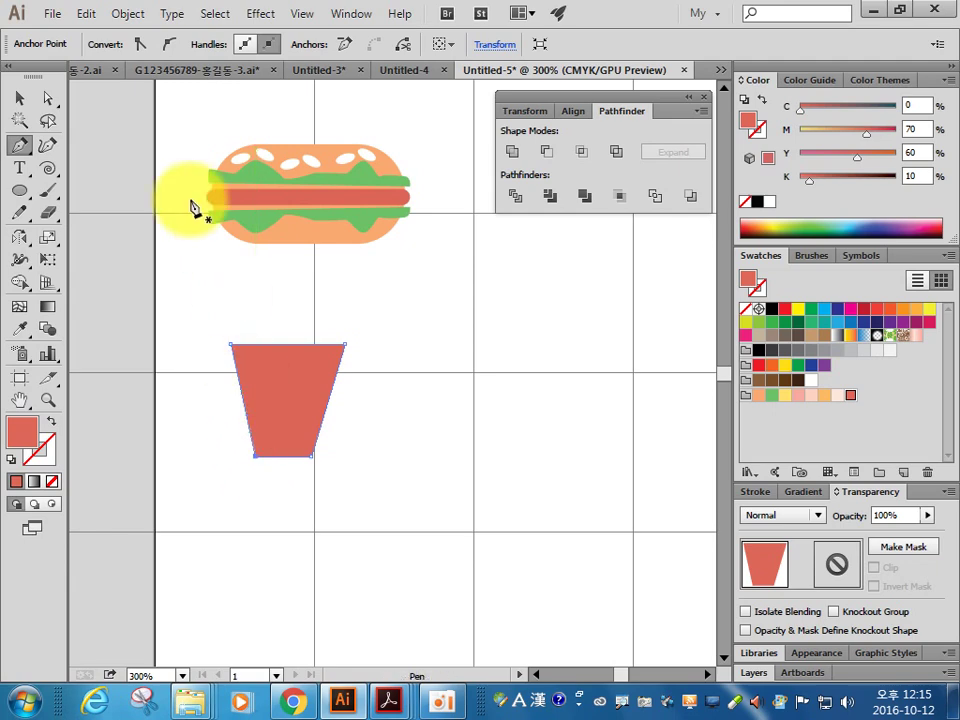
click(19, 97)
click(415, 389)
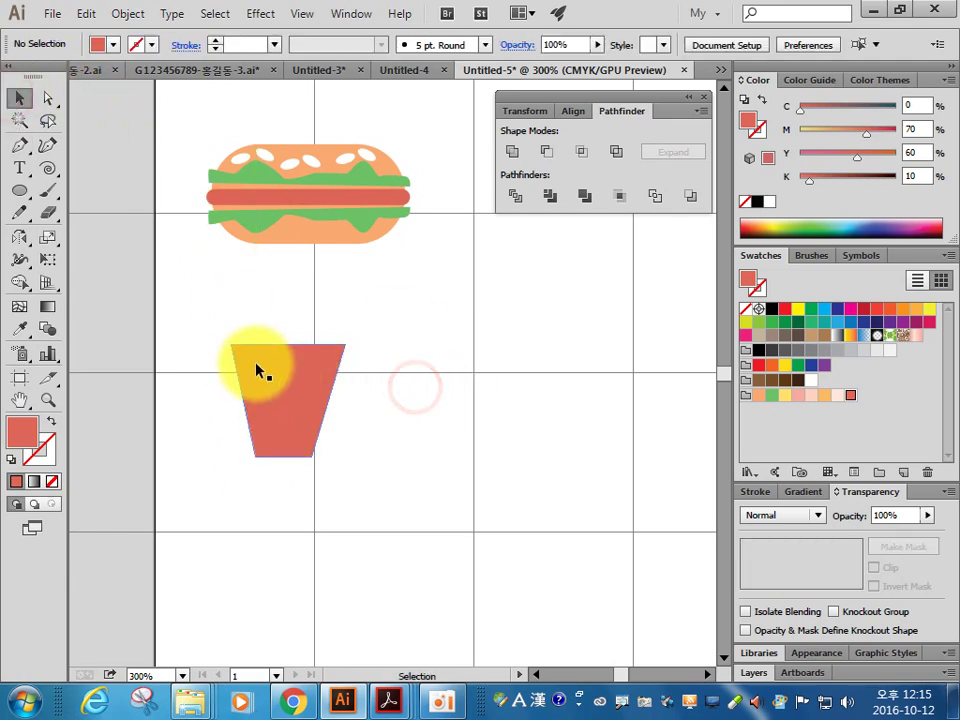
Step: Move the red carton slightly lower beneath the hot dog
mouse_move(396, 431)
mouse_down()
mouse_move(398, 544)
mouse_move(377, 439)
mouse_up()
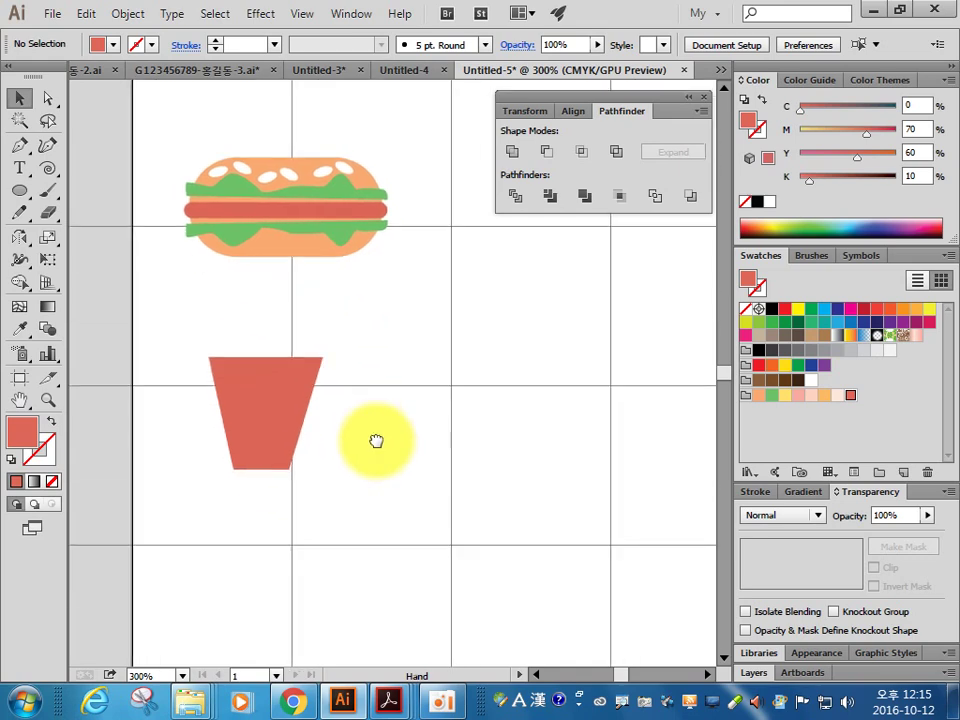
click(262, 417)
drag(272, 424, 274, 442)
click(375, 467)
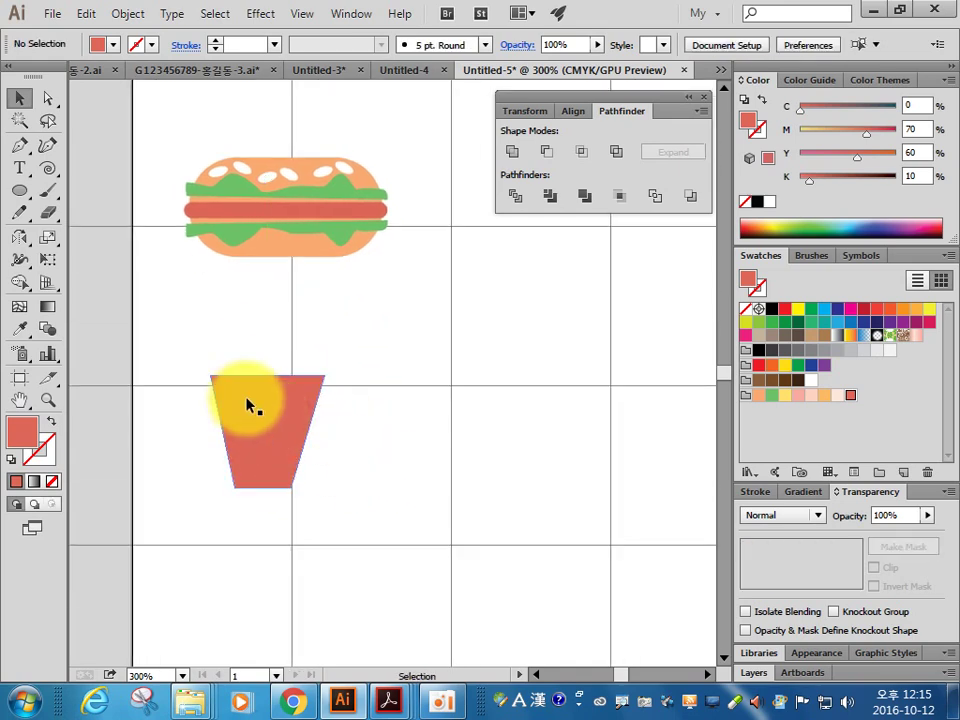
click(19, 190)
click(84, 192)
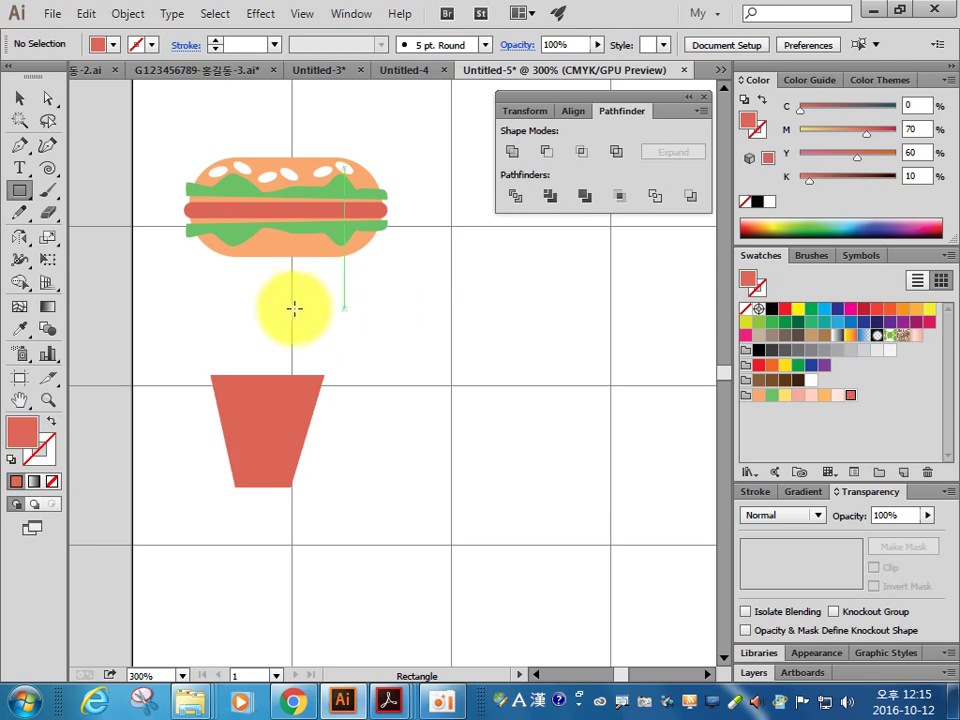
Step: Draw a thin upright yellow M10 Y70 fry bar in the carton and tilt it
drag(256, 284, 268, 402)
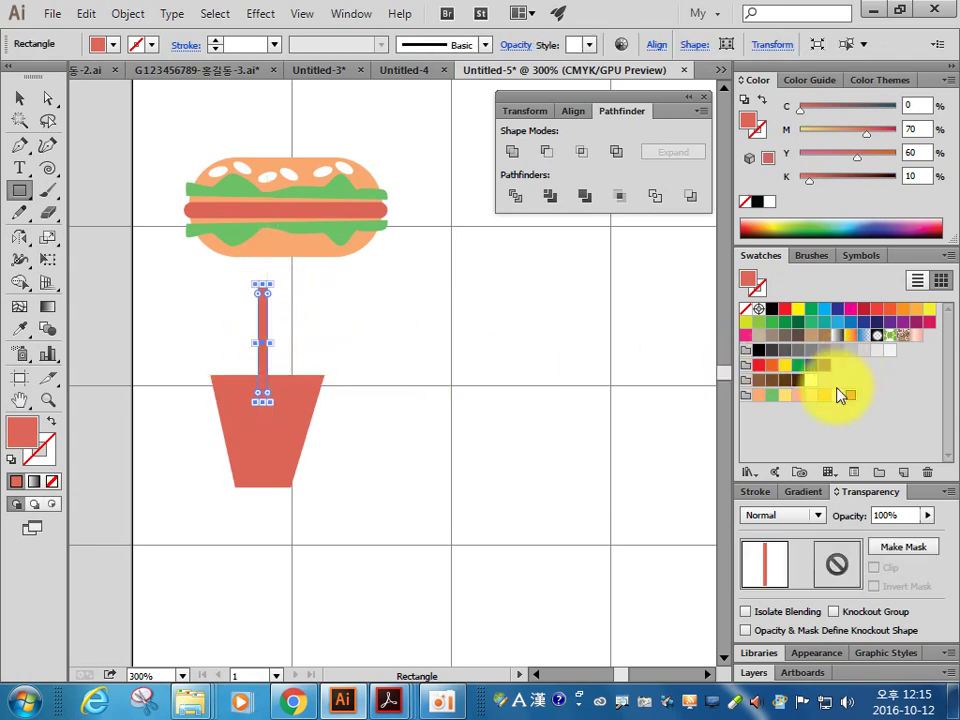
click(783, 395)
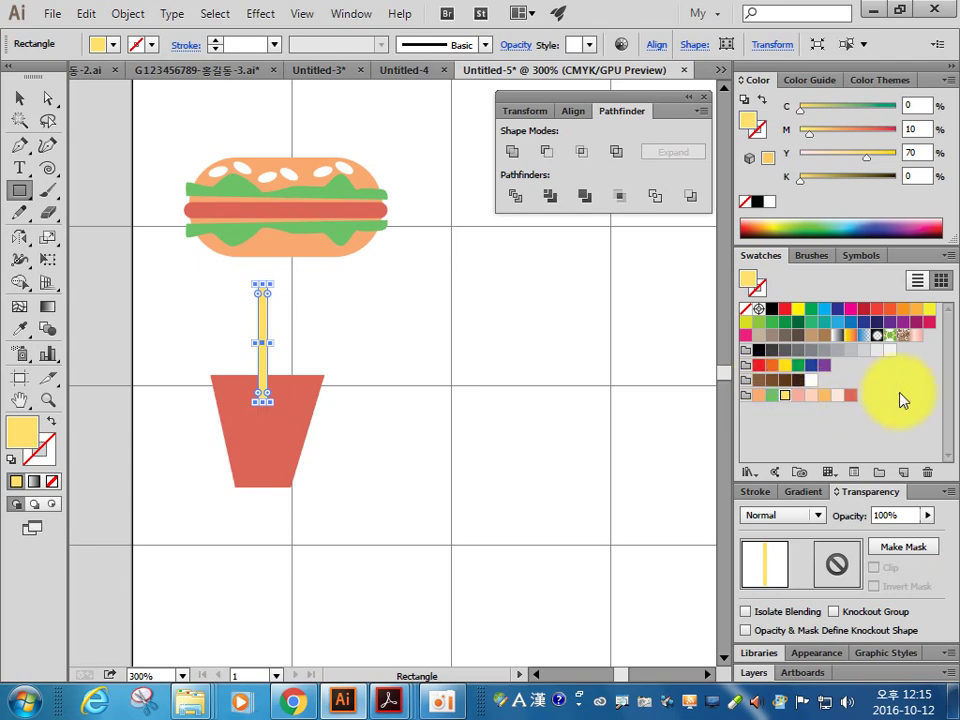
click(21, 100)
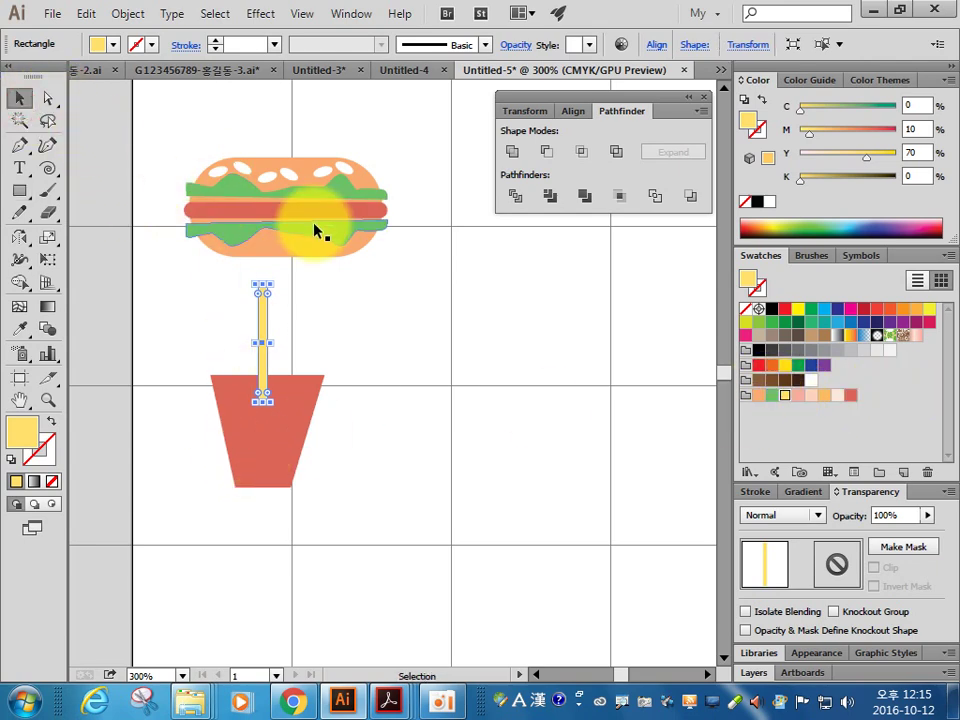
drag(156, 238, 383, 441)
drag(489, 444, 452, 347)
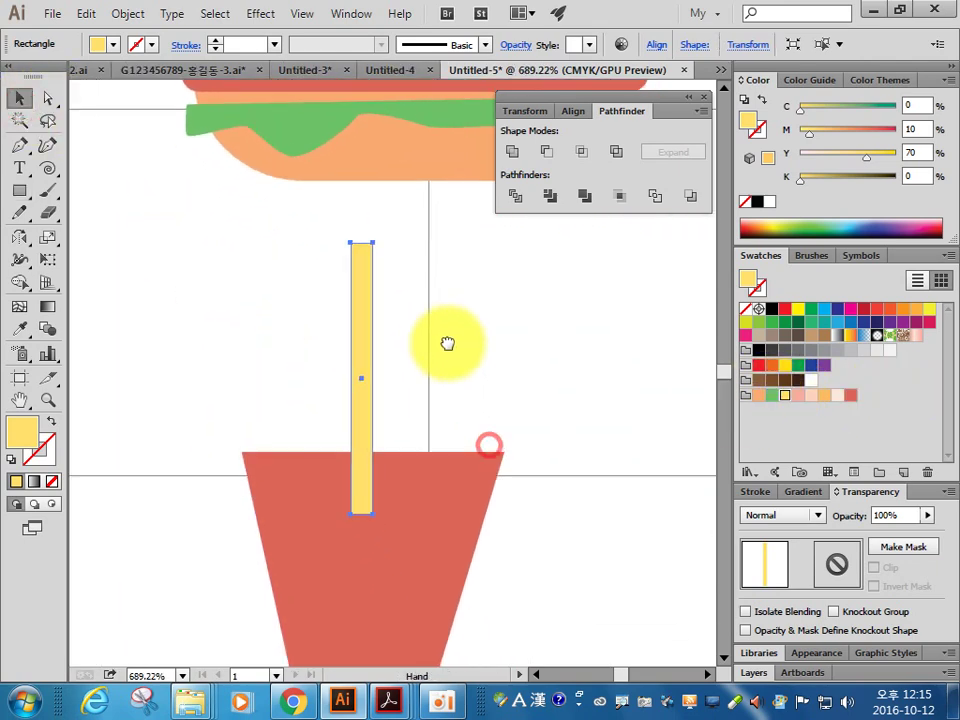
drag(370, 518, 364, 482)
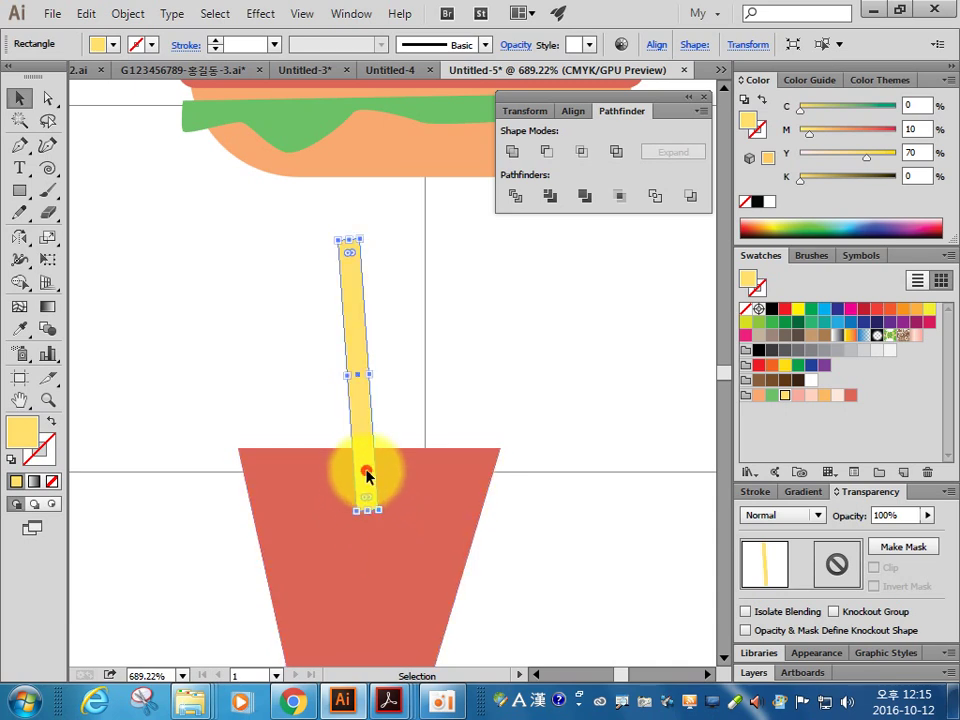
Step: Duplicate and tilt fry copies to the left and right, fanning them upward
drag(366, 467, 336, 516)
drag(305, 279, 300, 272)
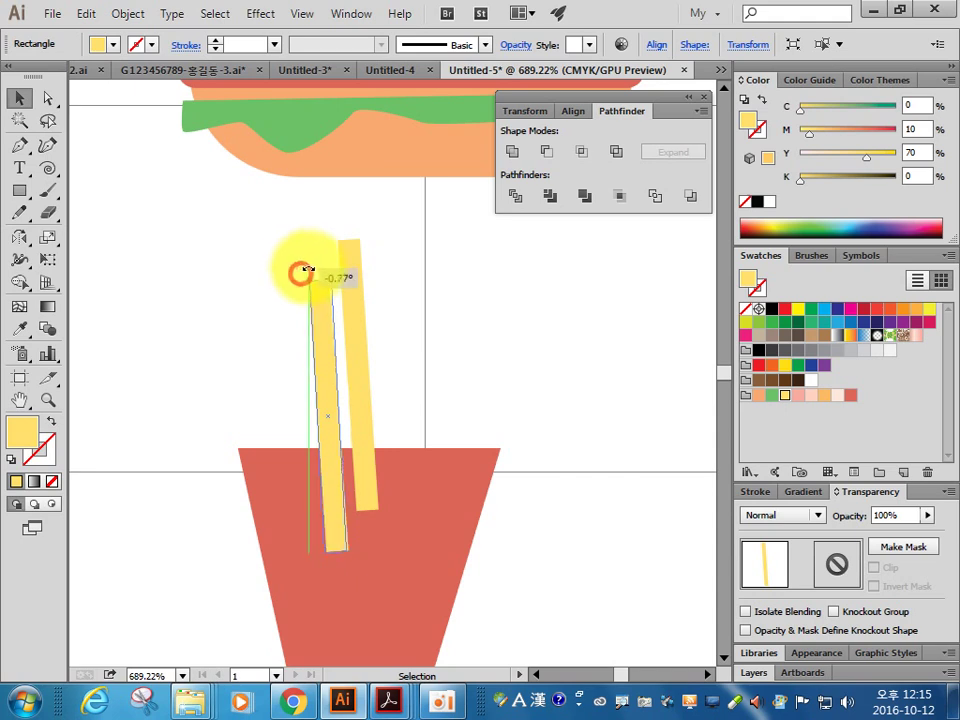
drag(333, 470, 450, 412)
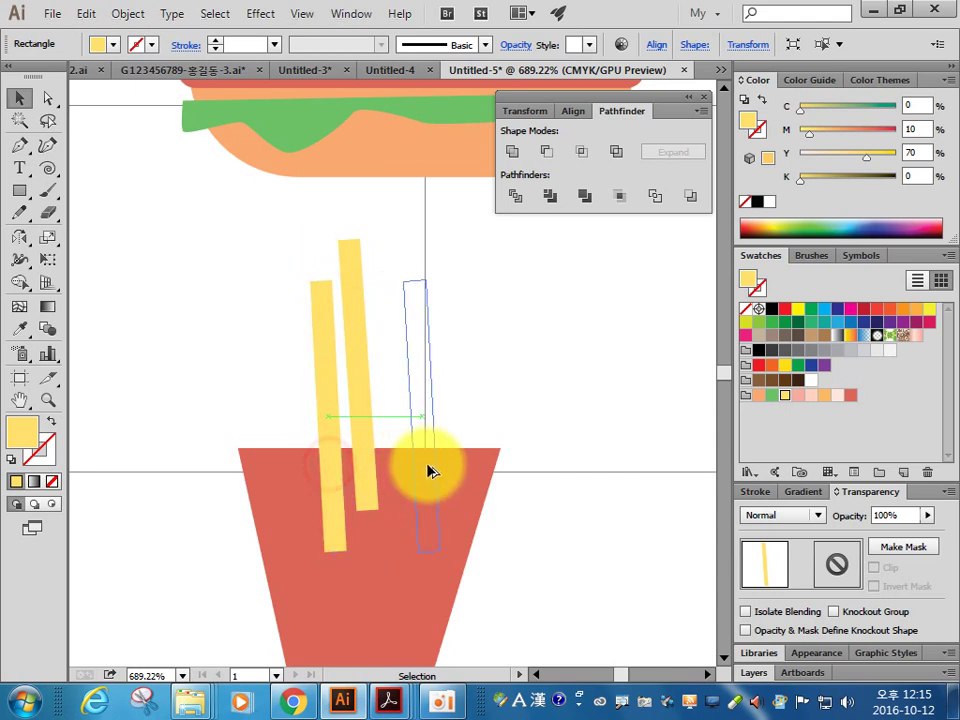
drag(441, 276, 474, 291)
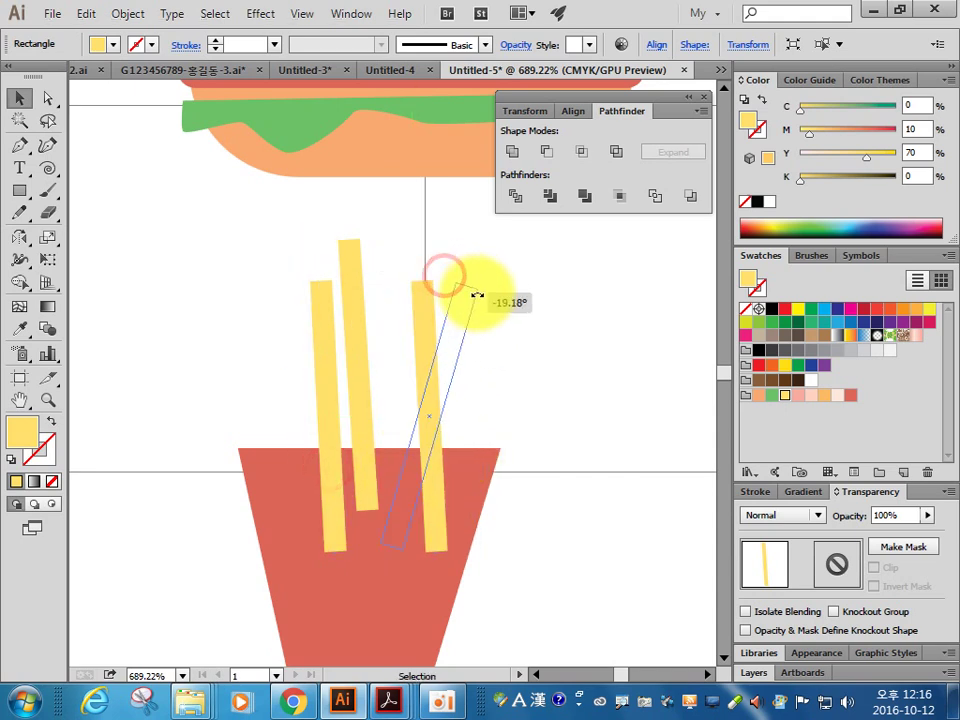
drag(443, 371, 480, 426)
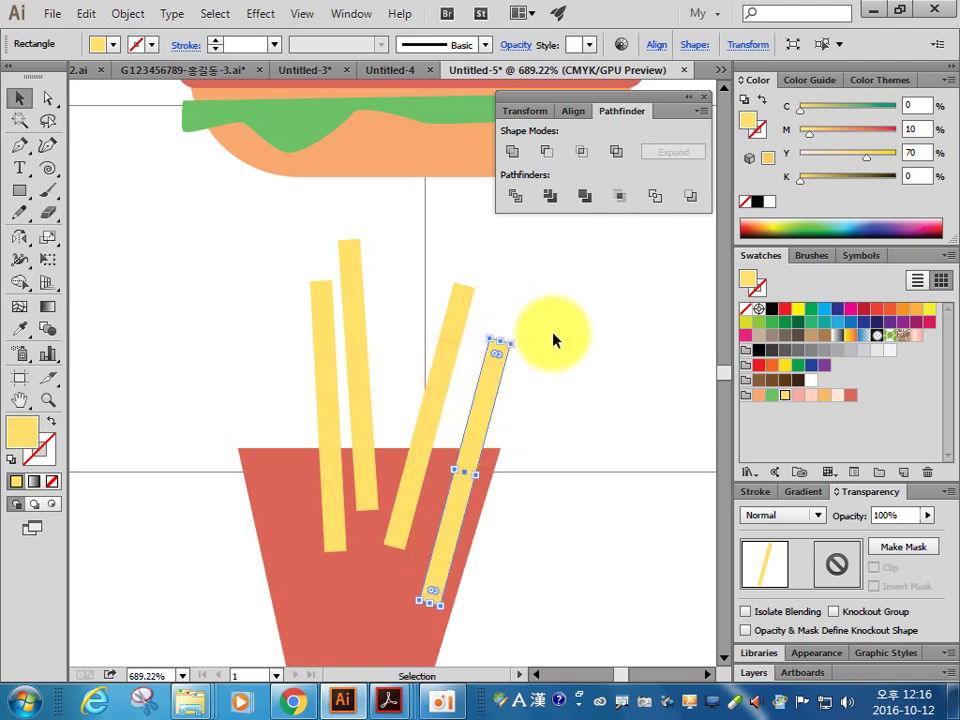
drag(514, 339, 490, 418)
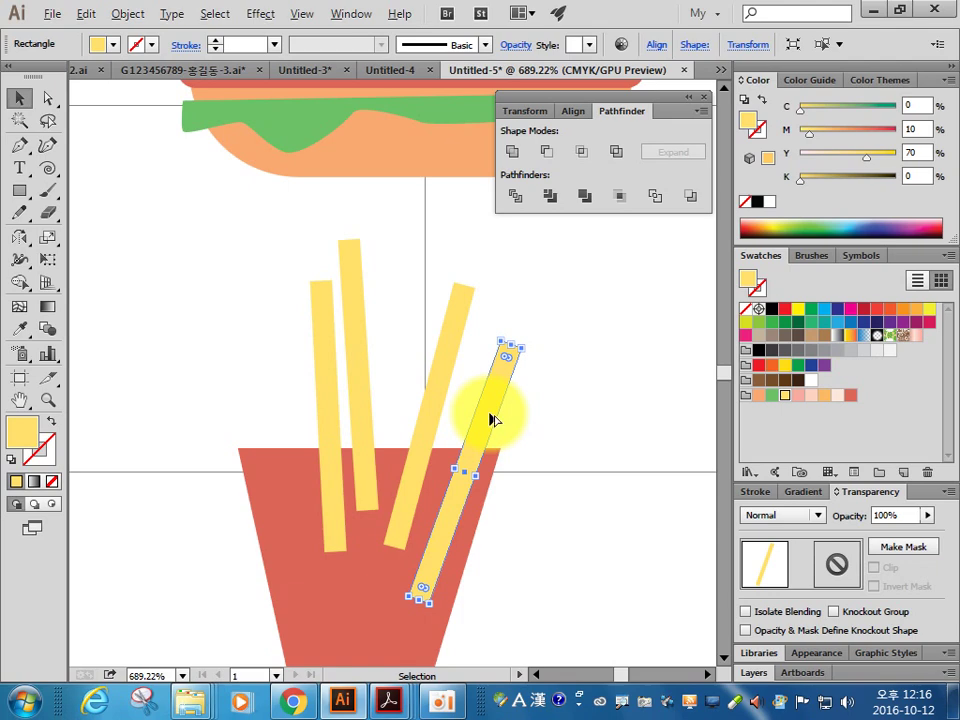
drag(493, 418, 397, 364)
click(434, 280)
click(432, 285)
drag(435, 282, 418, 242)
drag(386, 332, 416, 305)
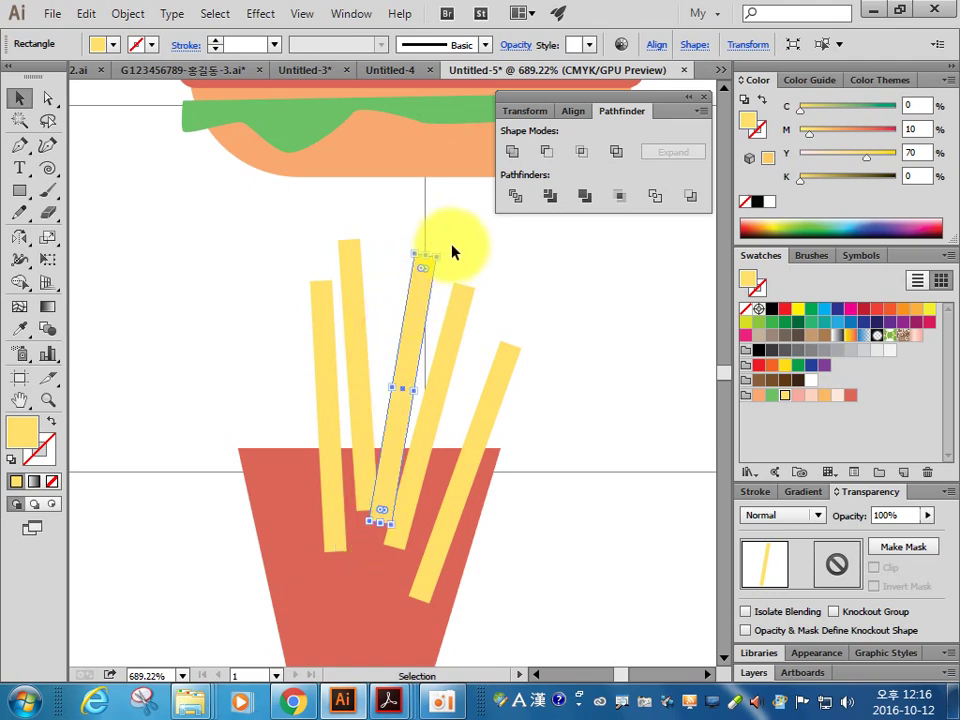
drag(442, 250, 438, 256)
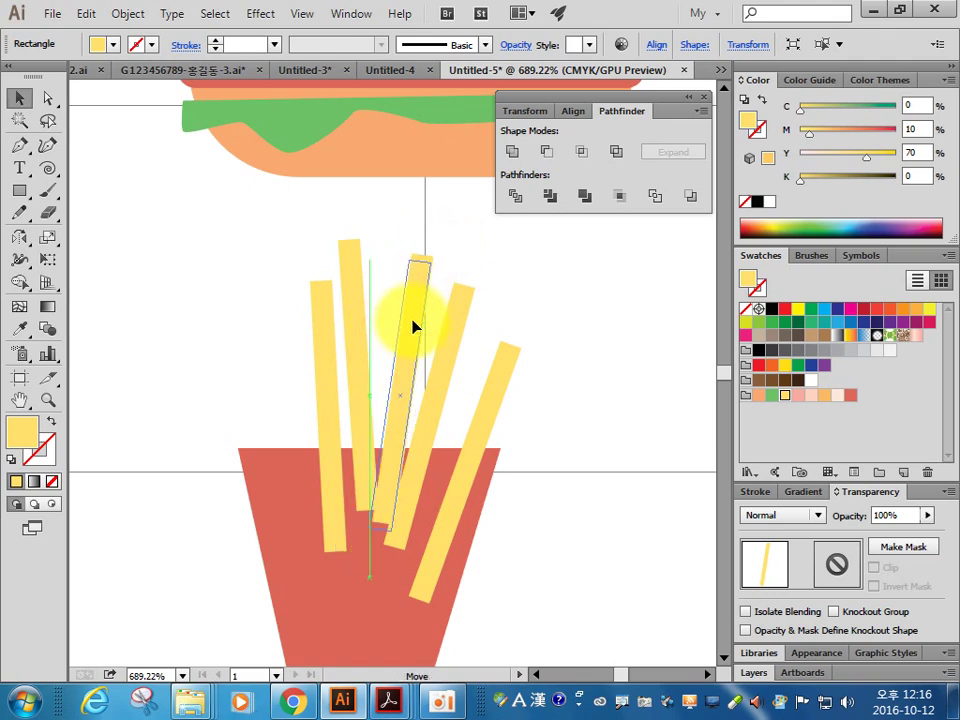
drag(416, 320, 408, 322)
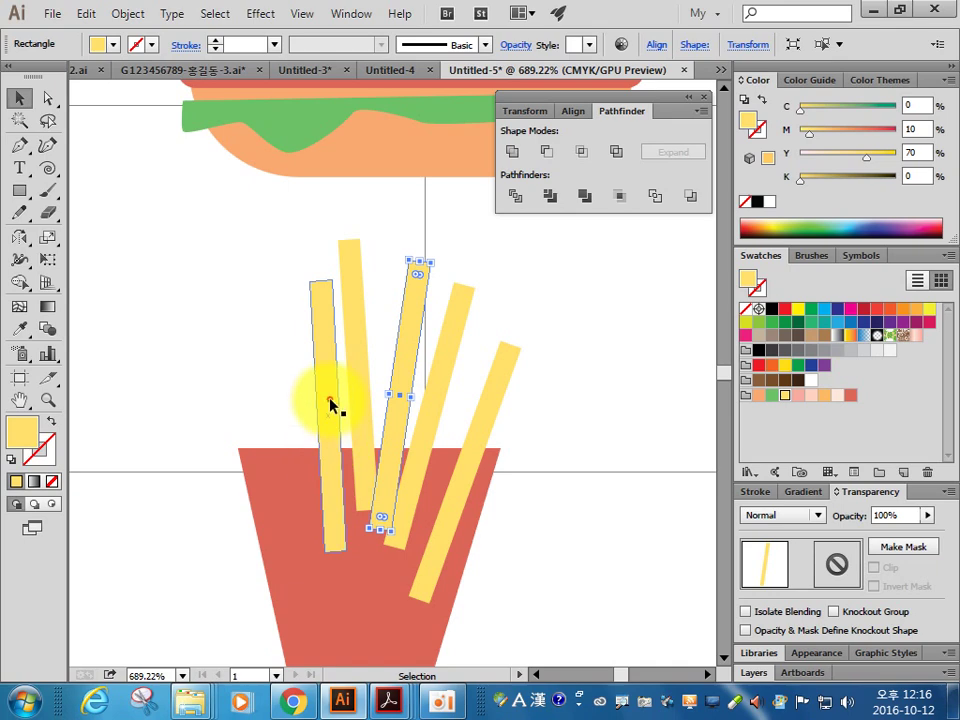
Step: Add two more leaning fries on the left and reposition the middle and right fries
drag(332, 395, 292, 412)
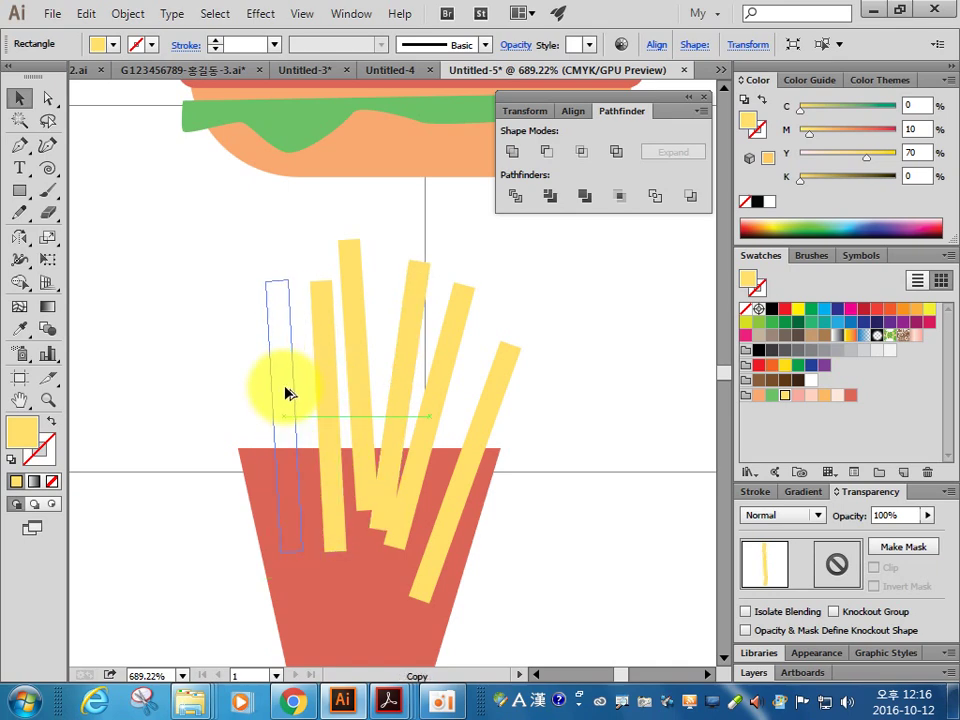
drag(292, 412, 299, 345)
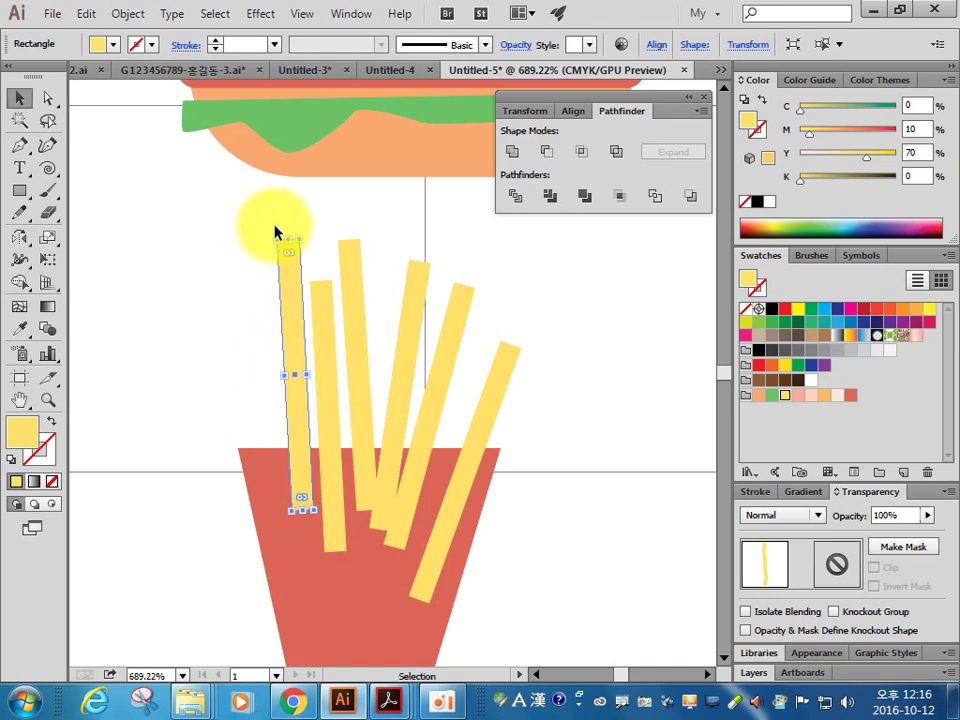
drag(273, 231, 266, 228)
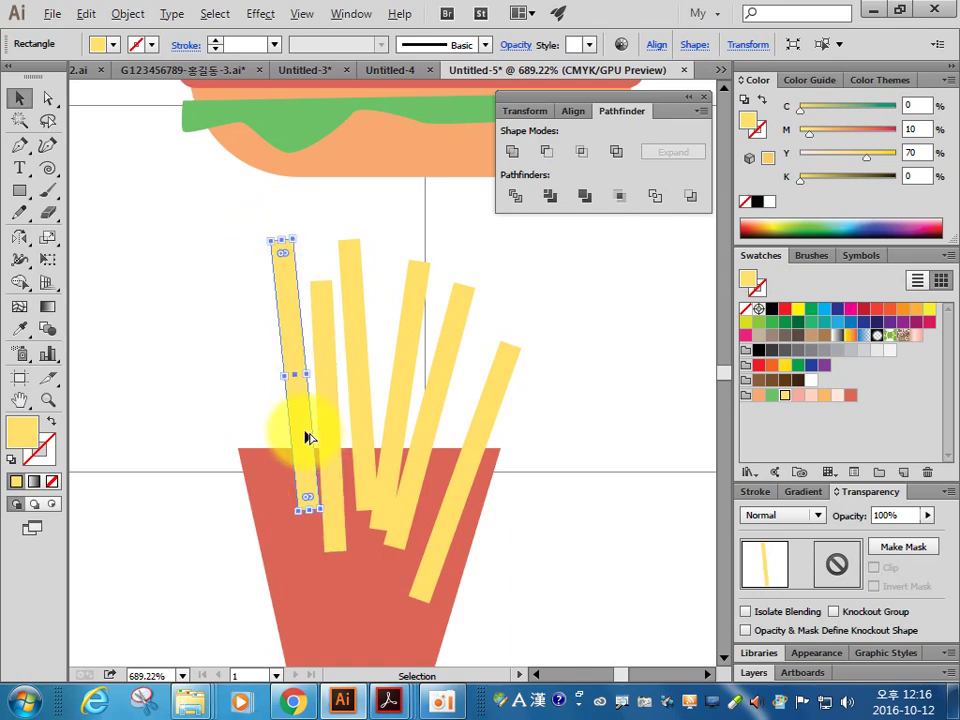
drag(309, 437, 273, 478)
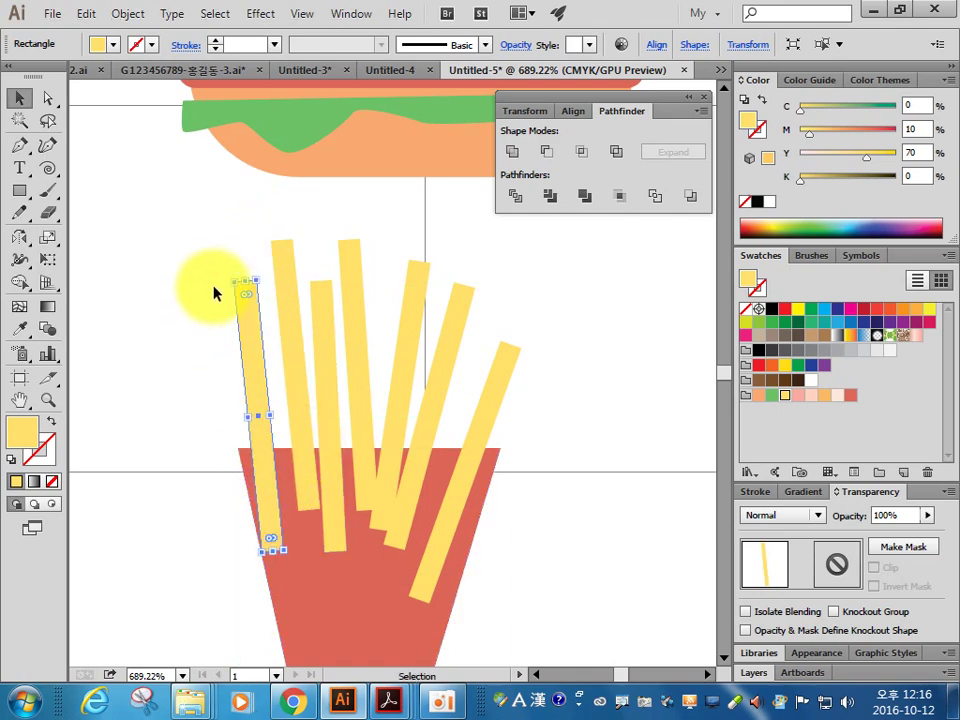
drag(225, 274, 208, 279)
click(519, 477)
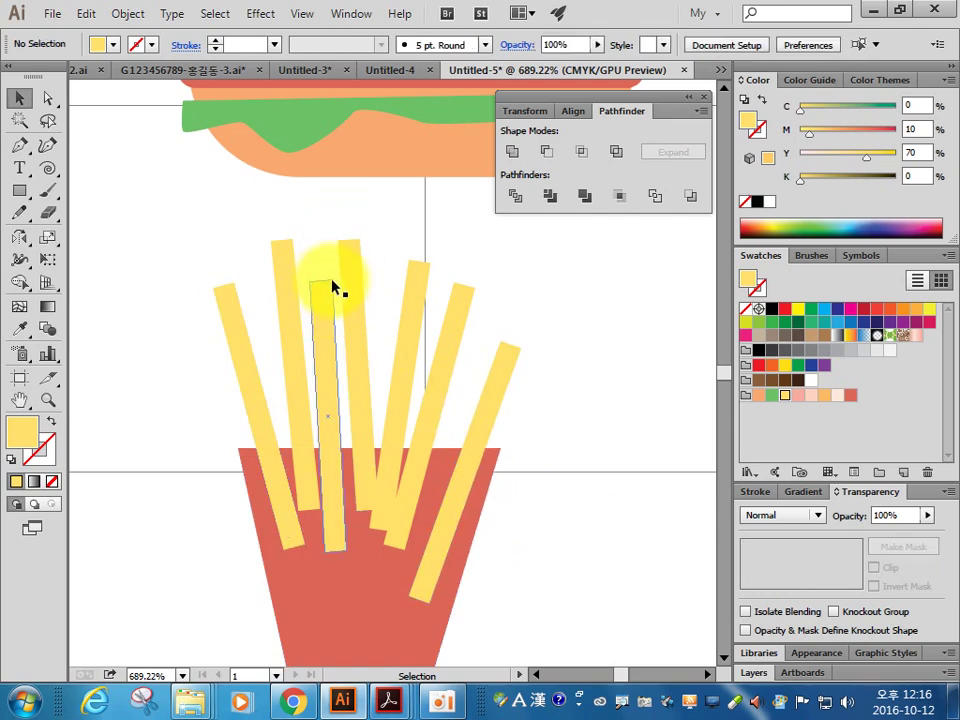
drag(349, 268, 349, 246)
click(402, 340)
drag(402, 340, 472, 388)
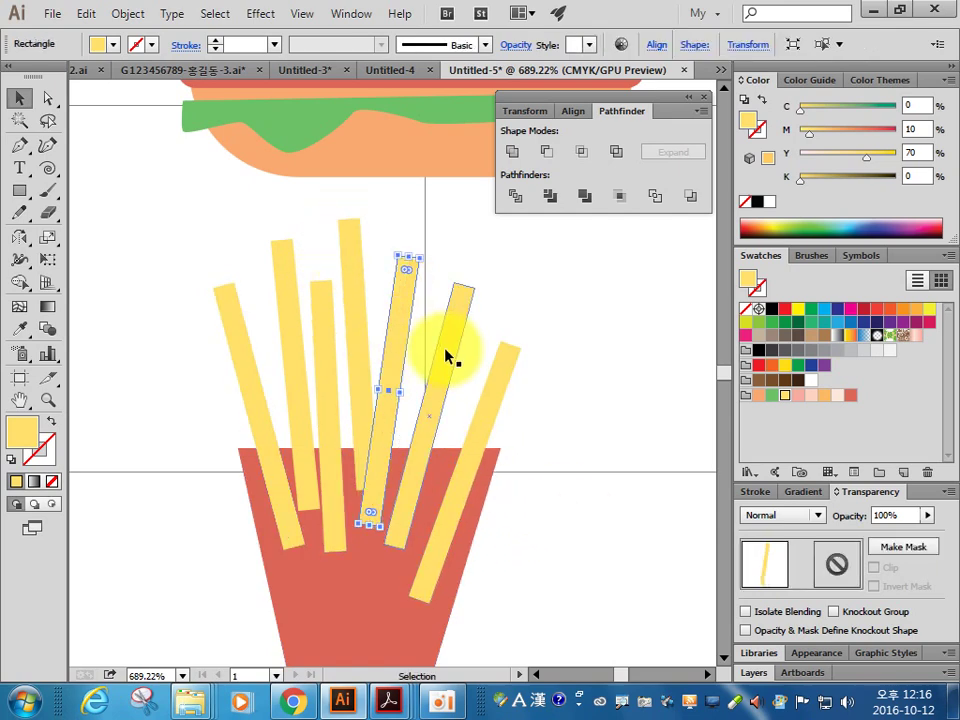
click(529, 446)
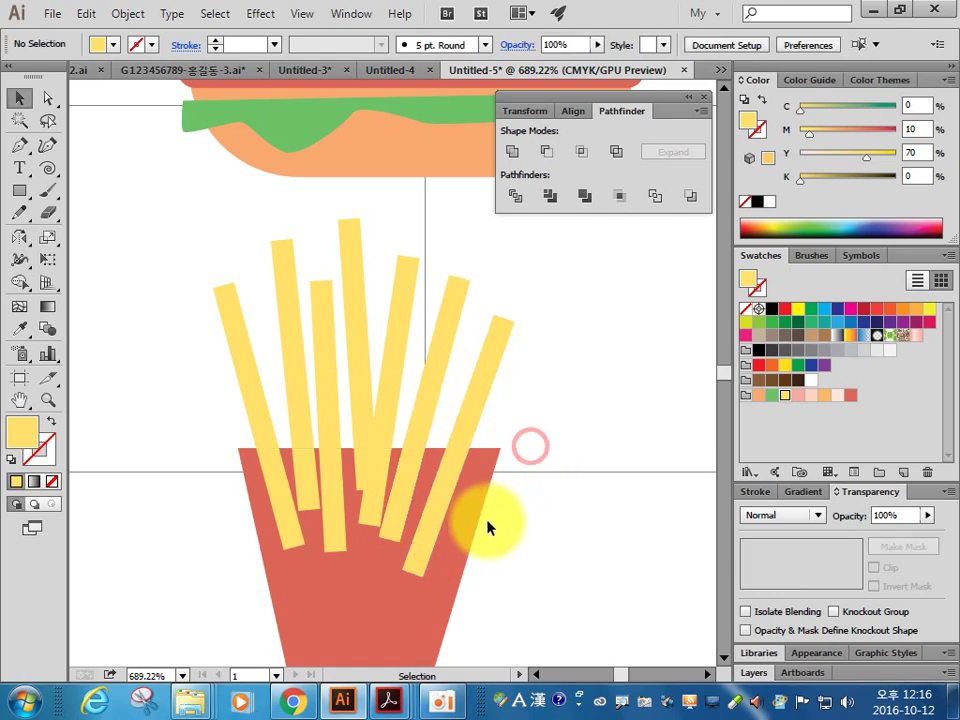
click(461, 519)
Step: Bring the red carton in front of the yellow fries, then zoom in on the carton
right_click(463, 527)
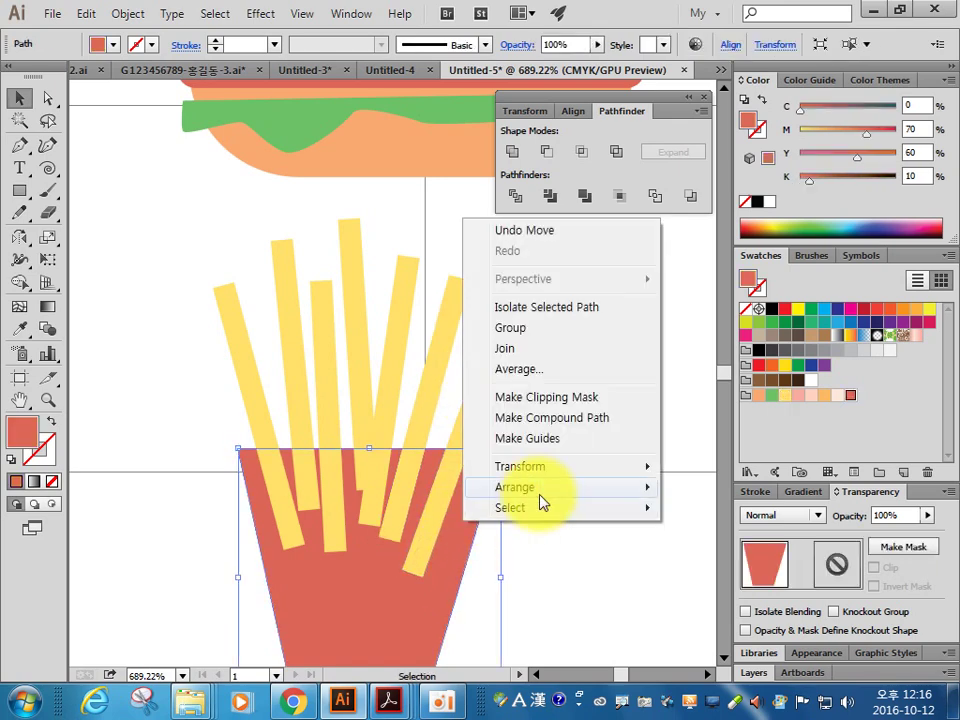
click(752, 491)
click(583, 578)
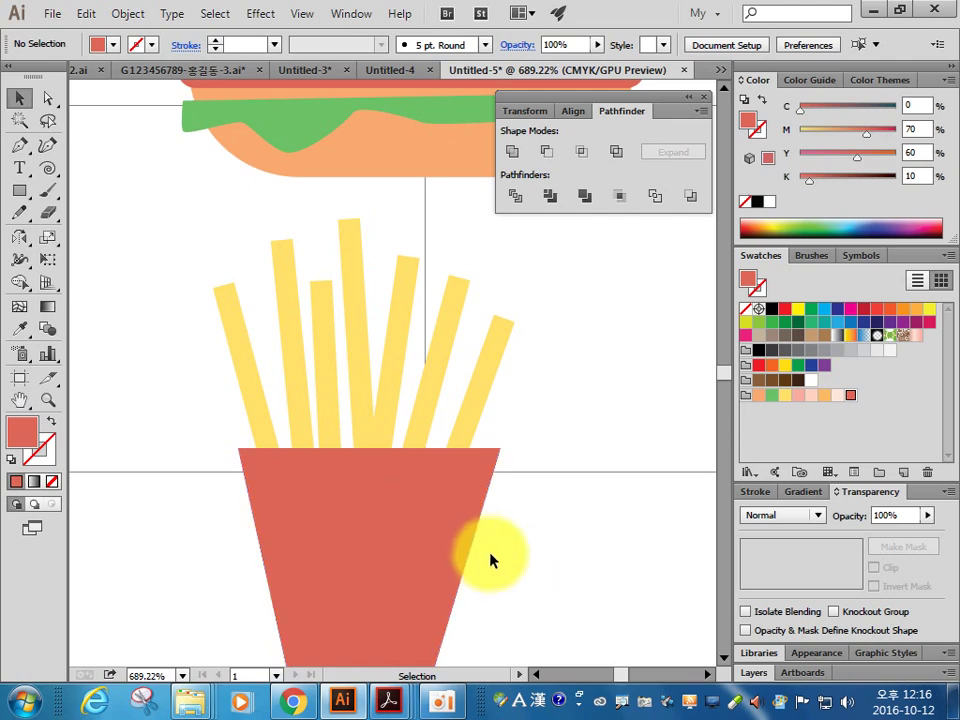
key(ctrl+minus)
key(ctrl+minus)
drag(497, 557, 425, 485)
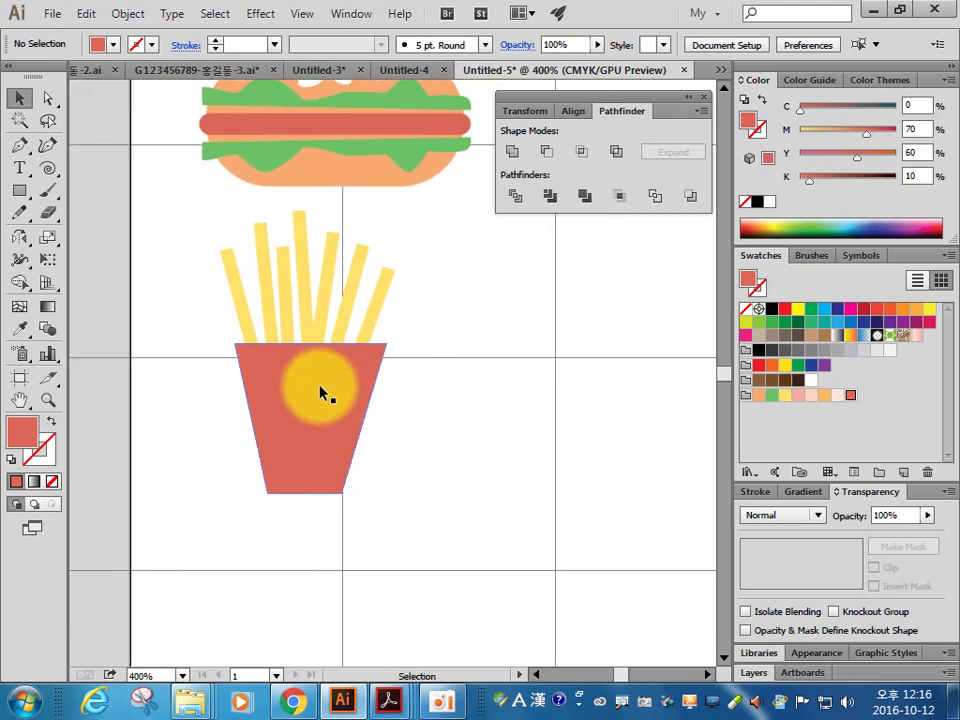
click(47, 97)
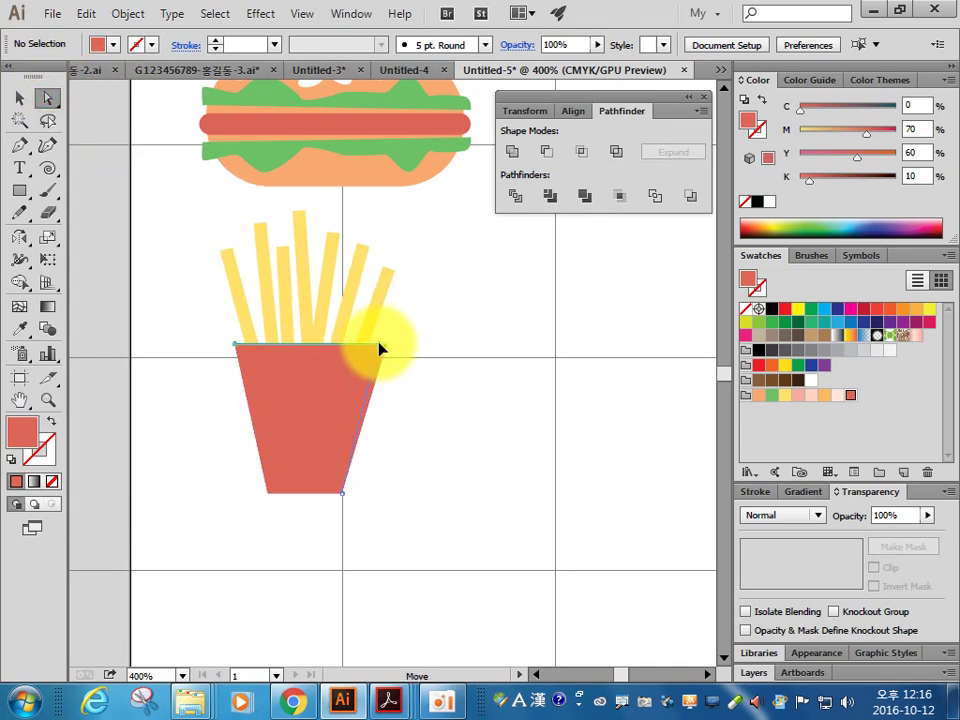
click(411, 368)
drag(199, 278, 286, 323)
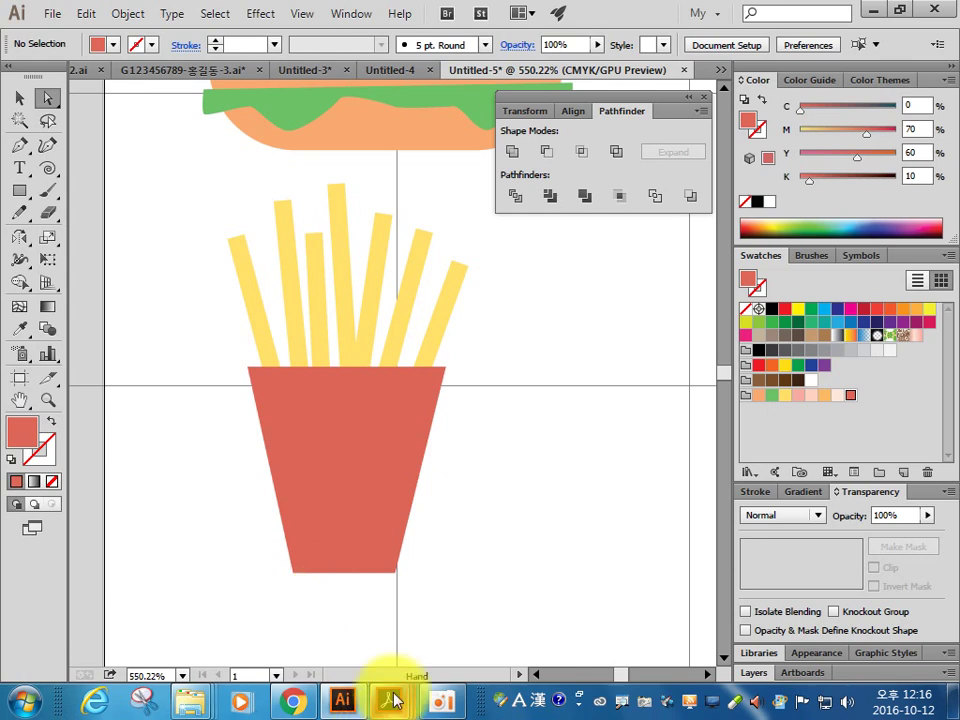
mouse_move(389, 701)
click(385, 640)
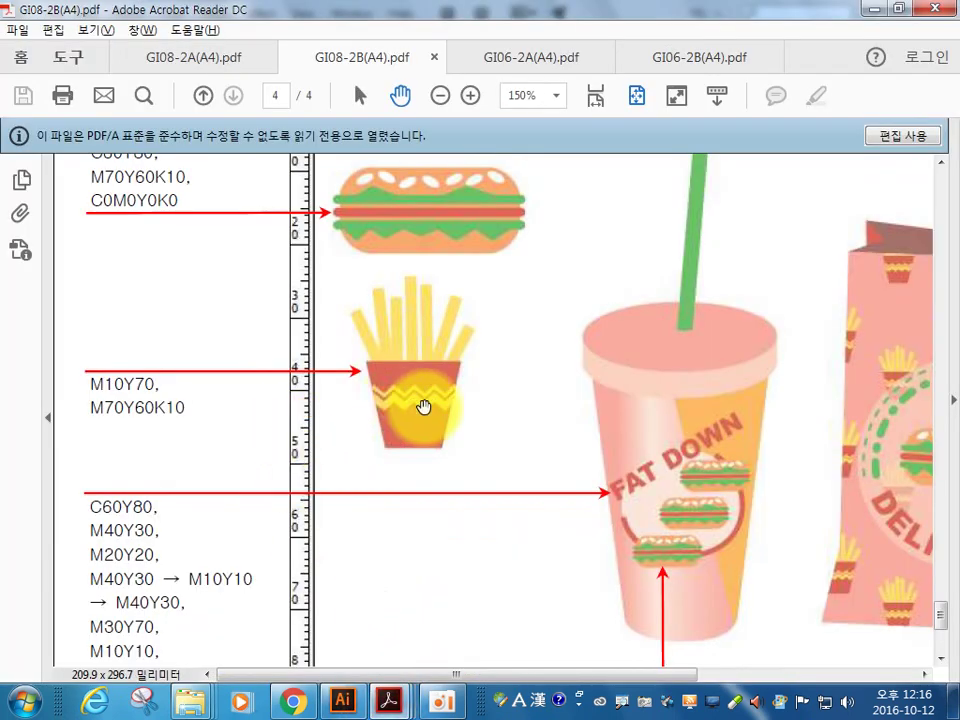
ctrl+scroll(440, 420, up, 1)
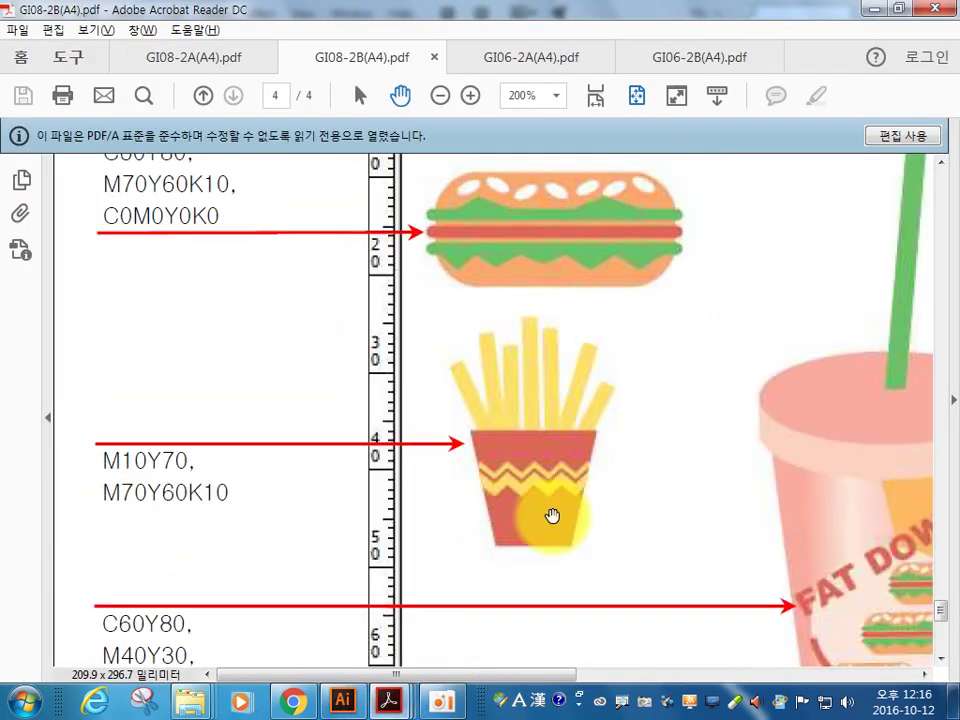
key(alt+Tab)
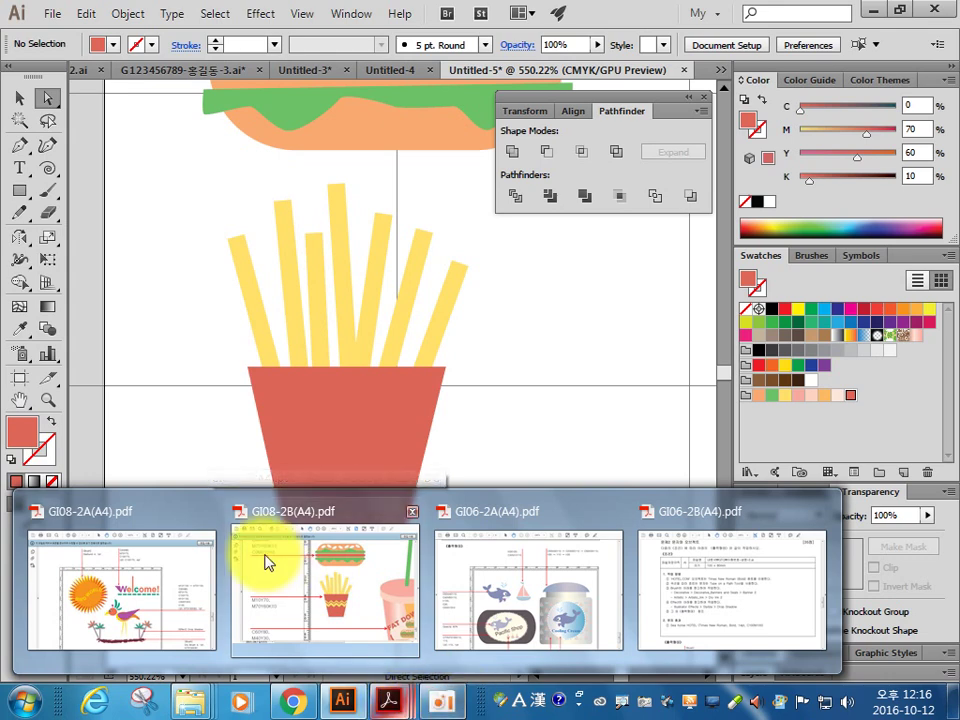
click(19, 144)
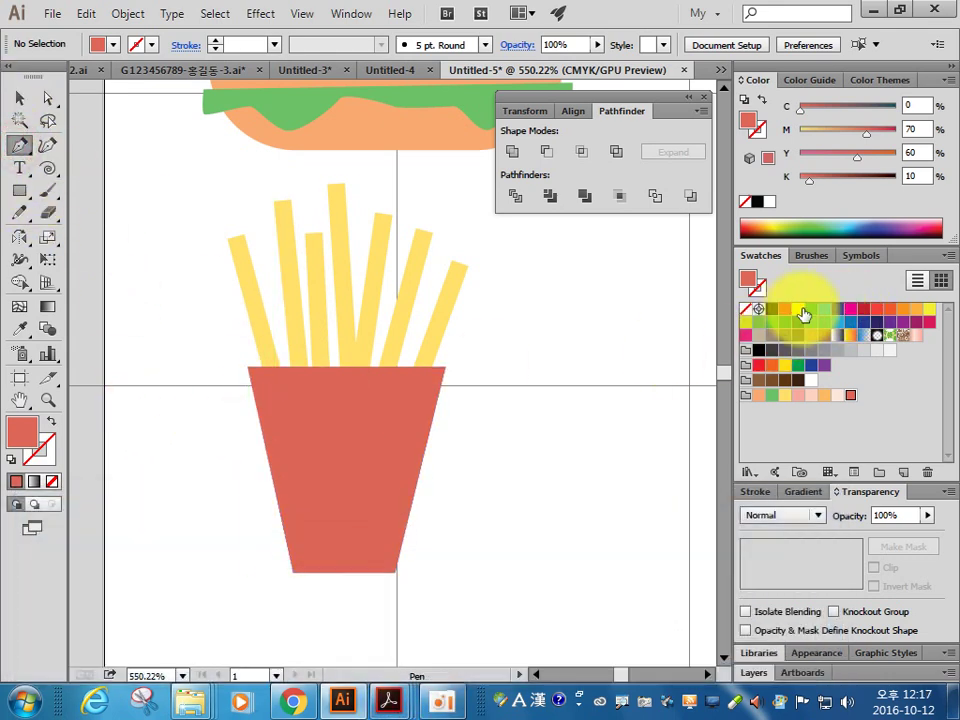
Step: Draw an unfilled, yellow-stroked Pen zigzag across the carton from its left edge to its right edge
click(786, 395)
click(51, 421)
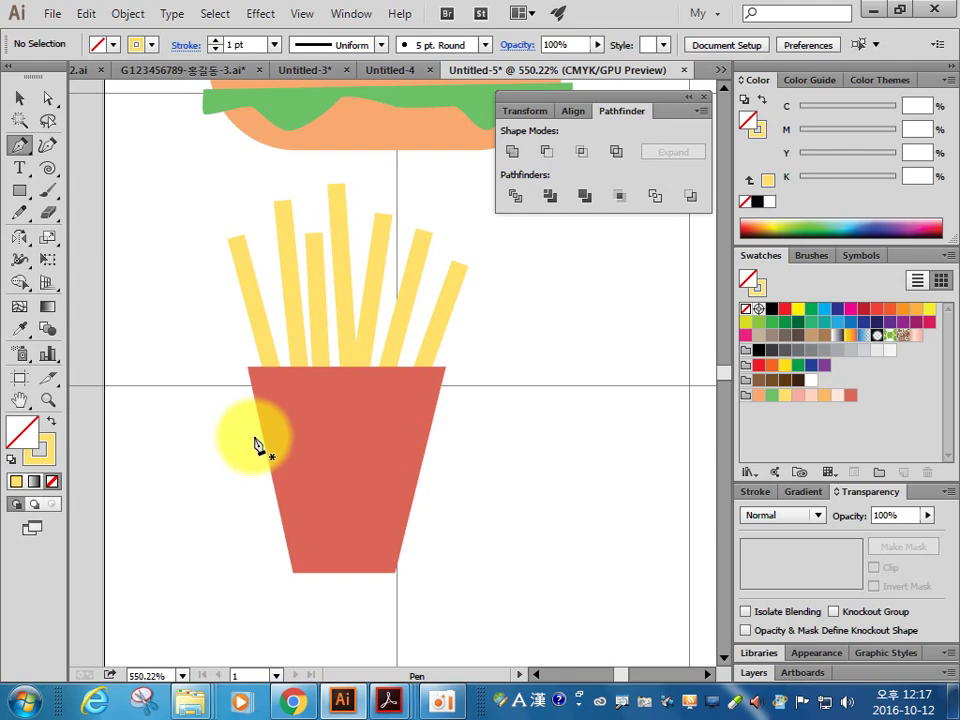
drag(251, 437, 281, 467)
click(302, 442)
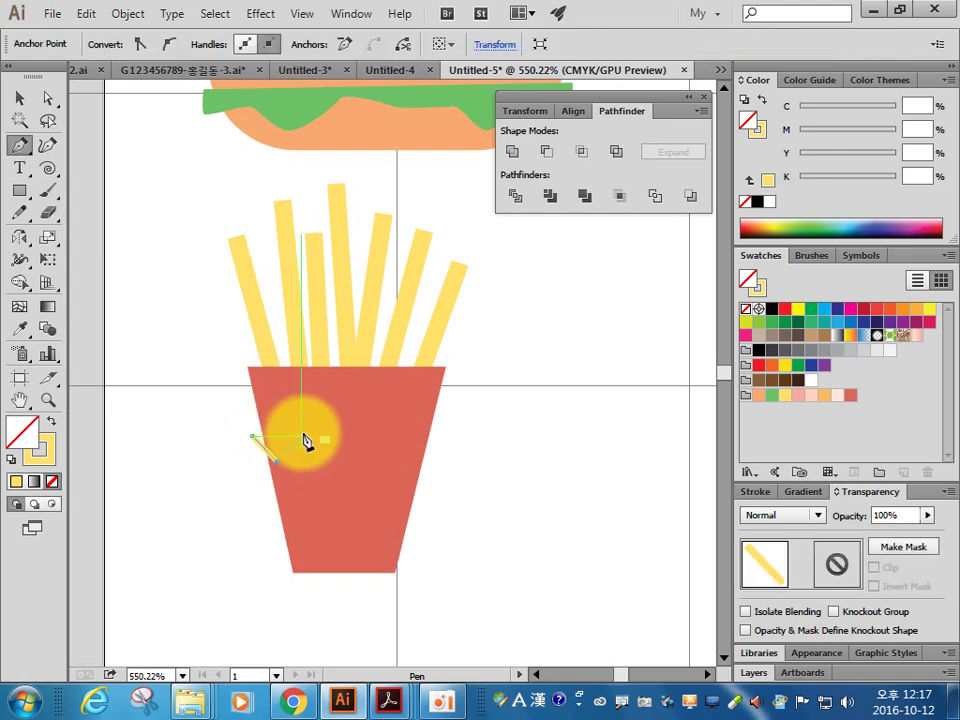
drag(305, 441, 326, 476)
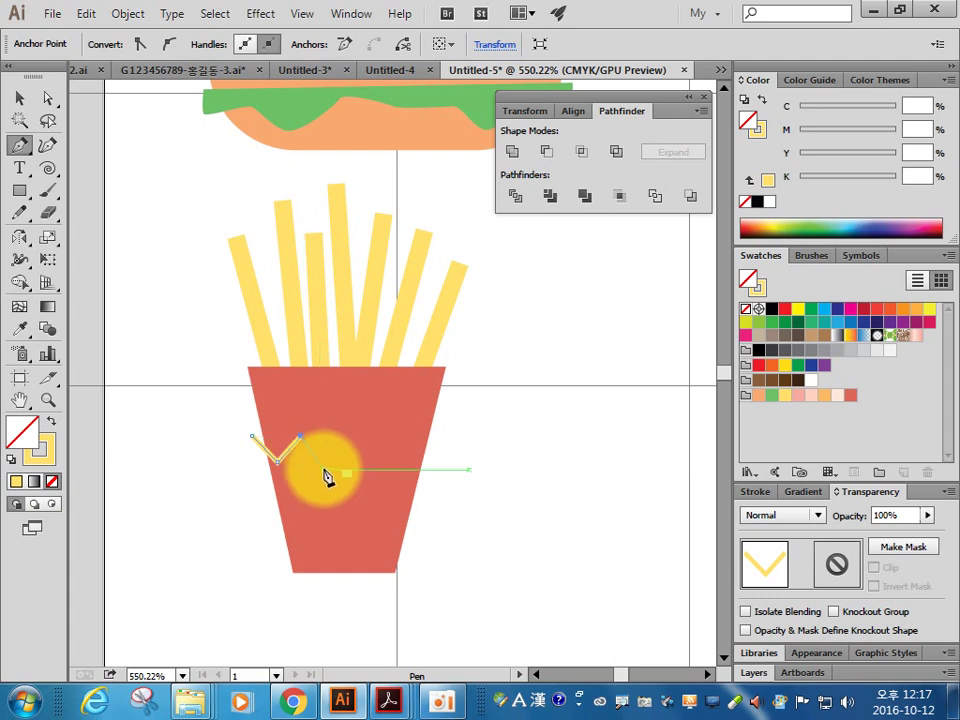
click(341, 438)
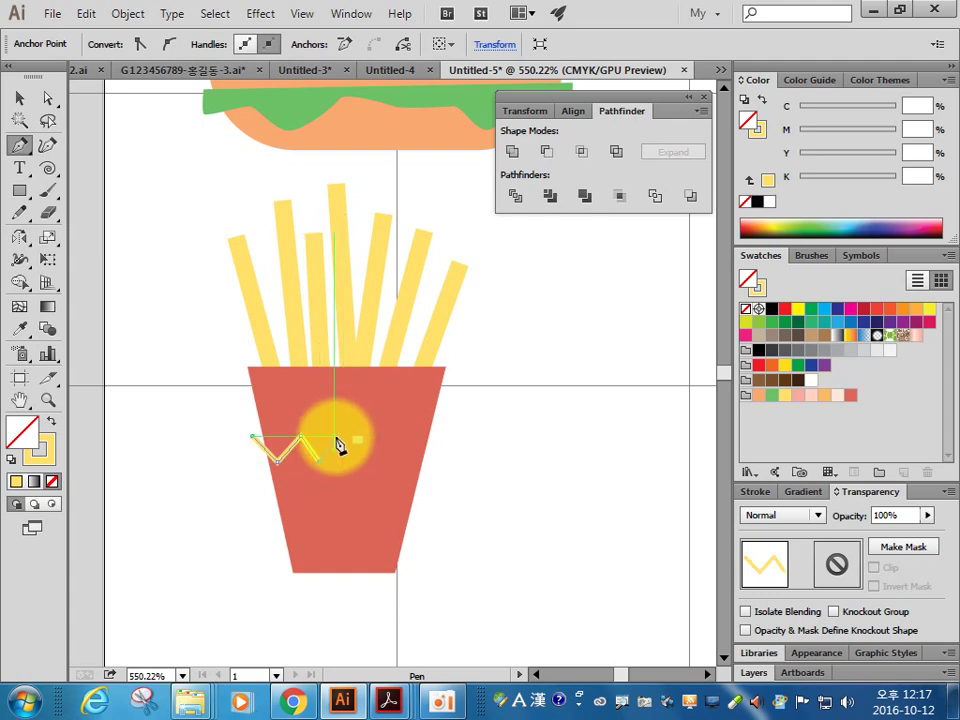
click(355, 465)
click(378, 438)
click(396, 466)
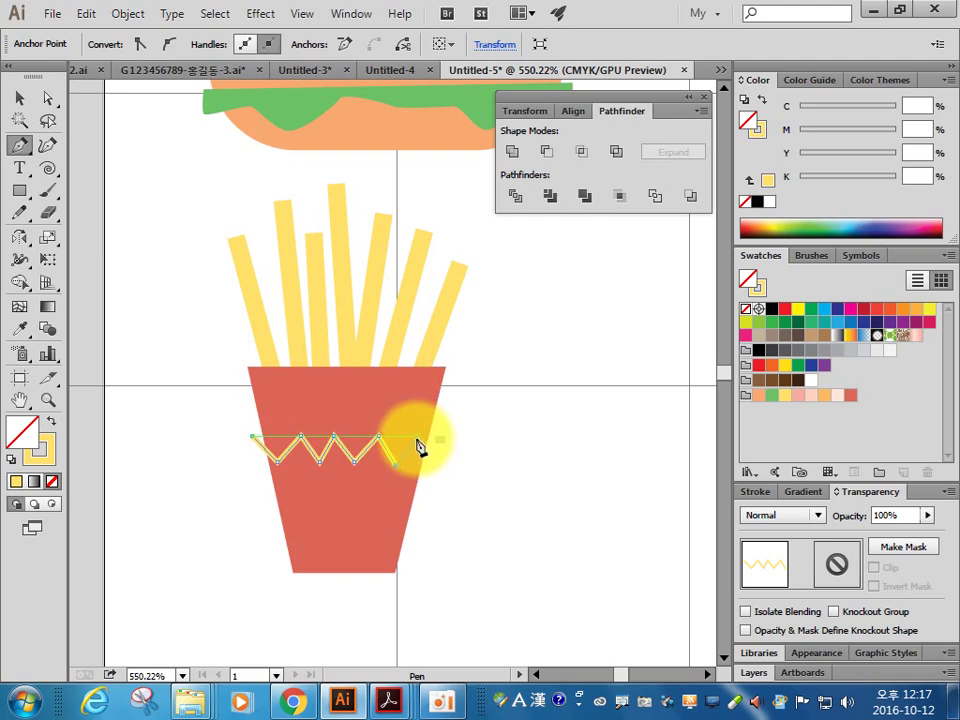
click(437, 438)
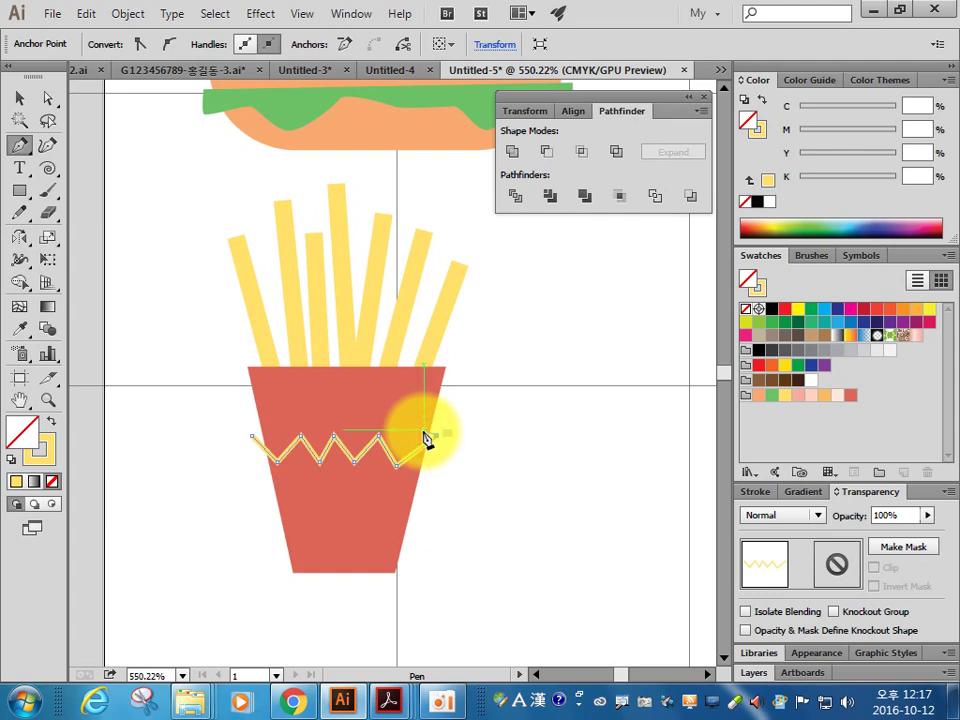
click(20, 97)
click(540, 458)
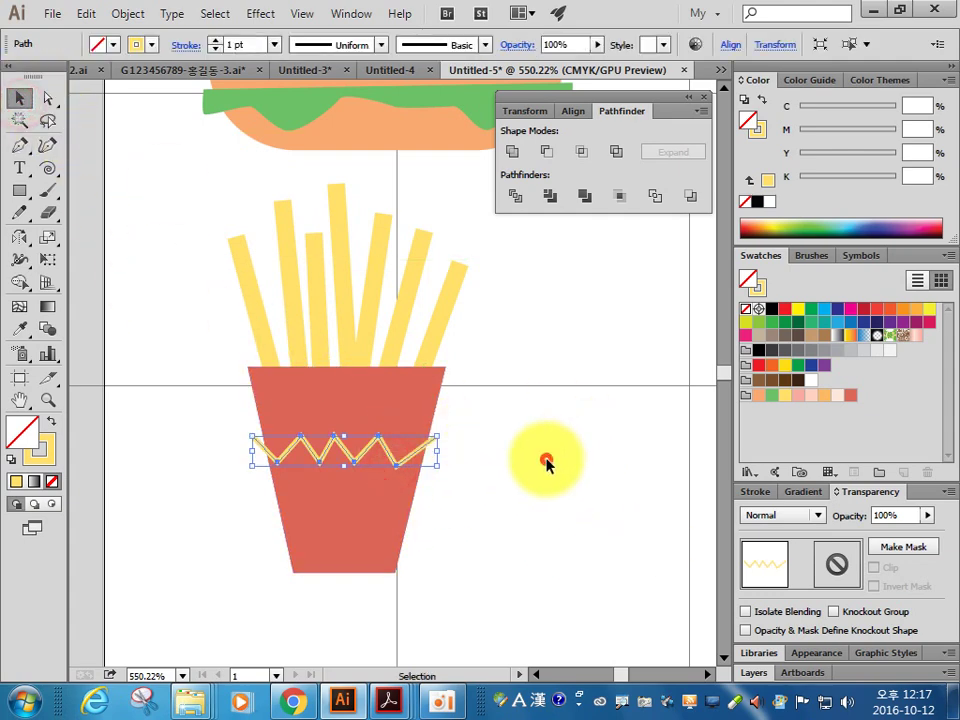
Step: Drag two zigzag anchors with Direct Selection so the peaks are evenly spaced
click(394, 459)
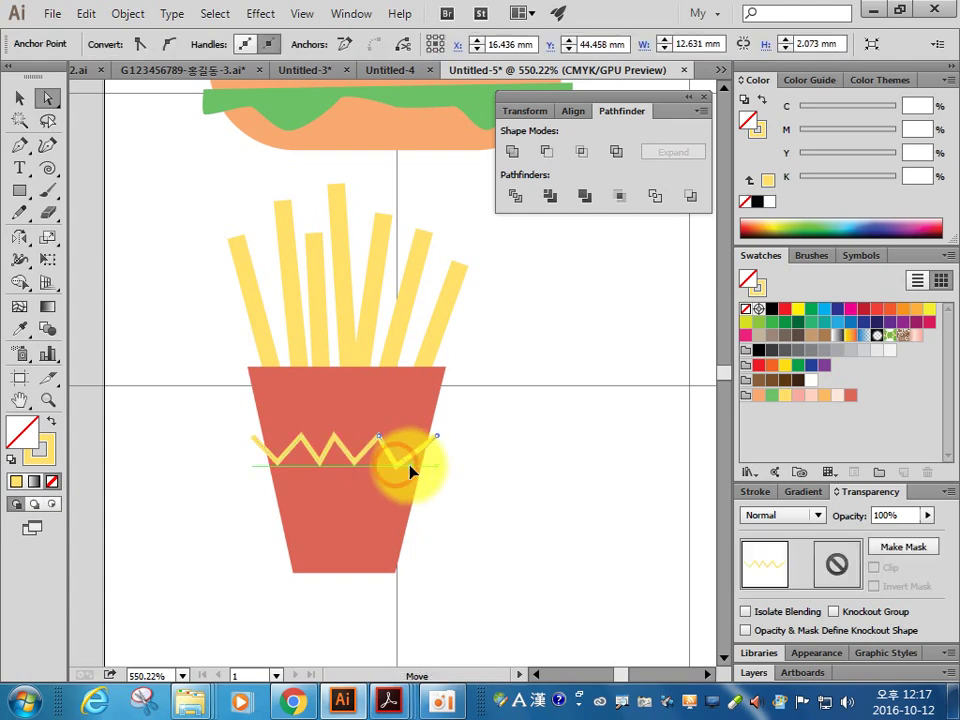
click(354, 461)
mouse_move(354, 461)
mouse_down()
mouse_move(322, 468)
mouse_move(336, 444)
mouse_move(293, 440)
mouse_up()
click(386, 439)
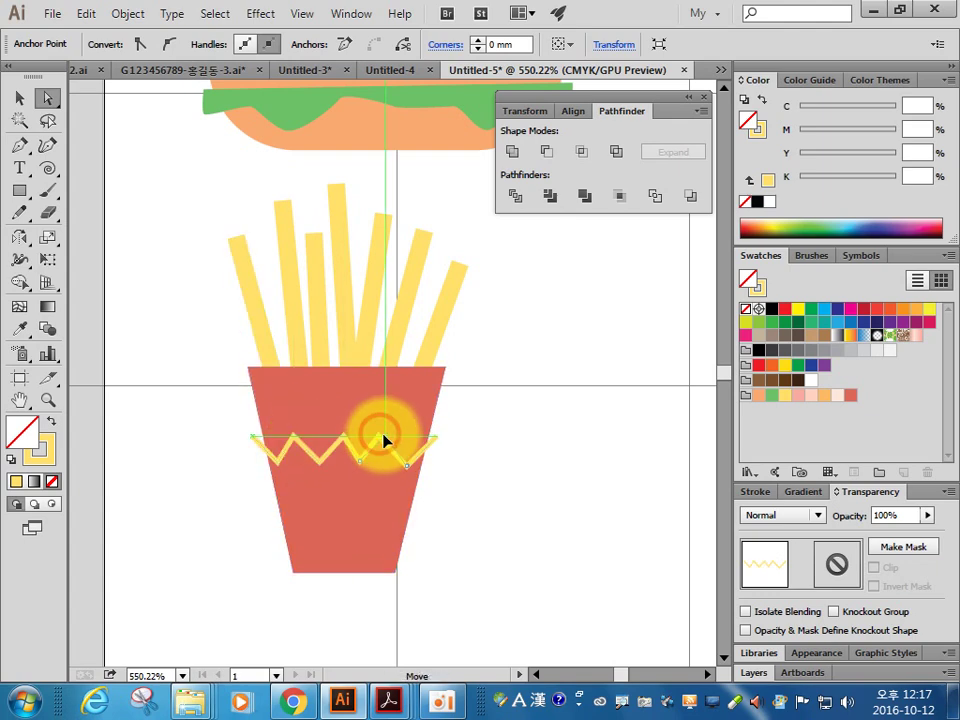
drag(386, 440, 364, 465)
click(460, 484)
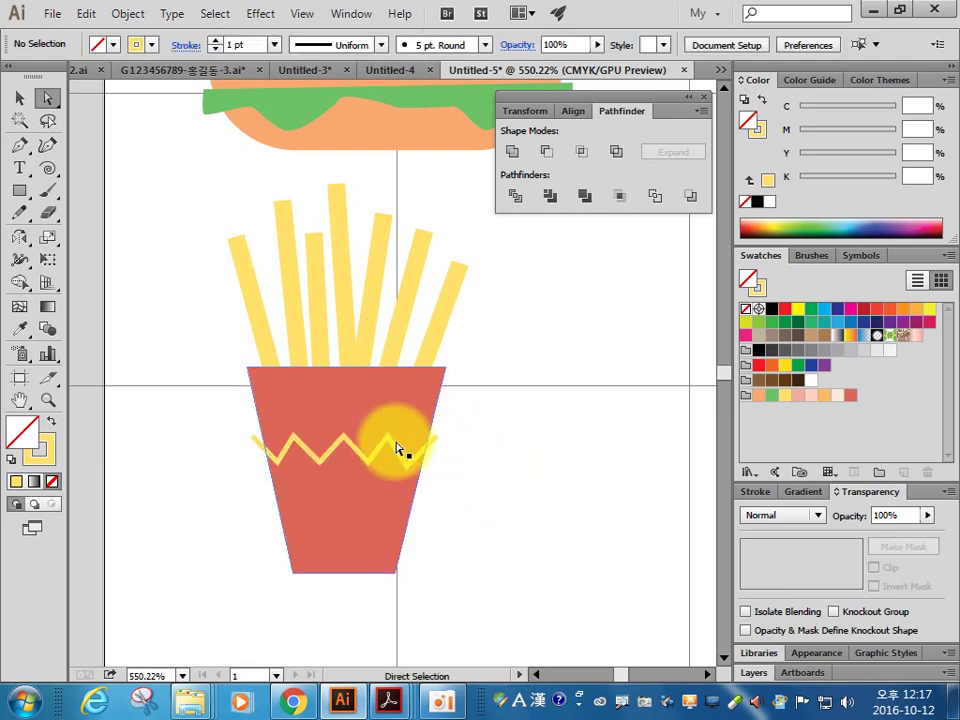
Step: Set the zigzag's stroke weight to 3 pt in the Stroke panel
click(401, 454)
click(755, 491)
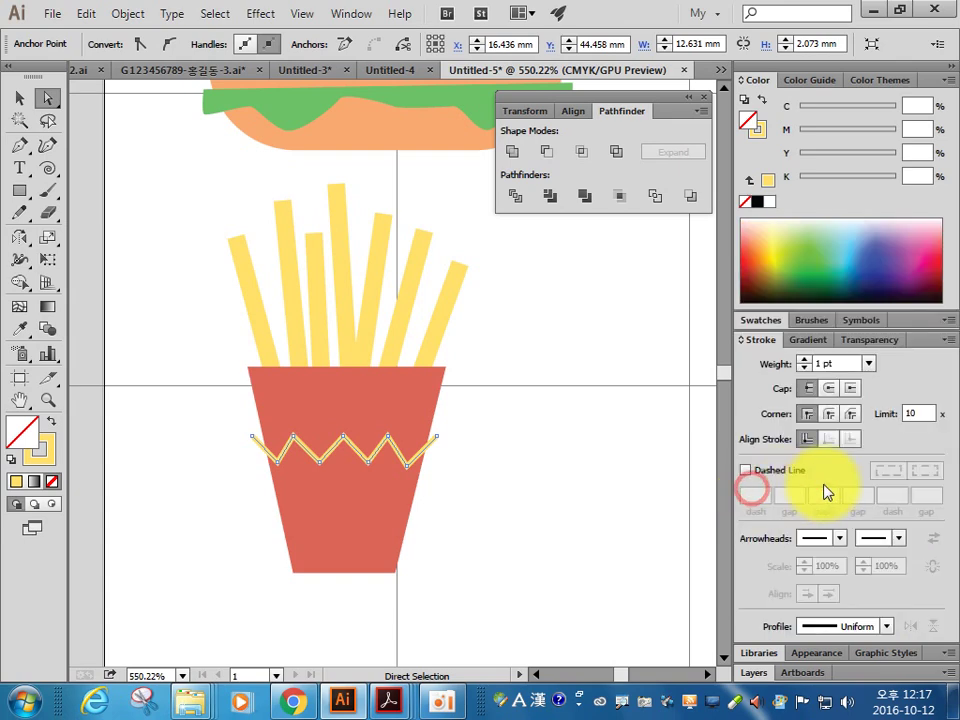
click(868, 364)
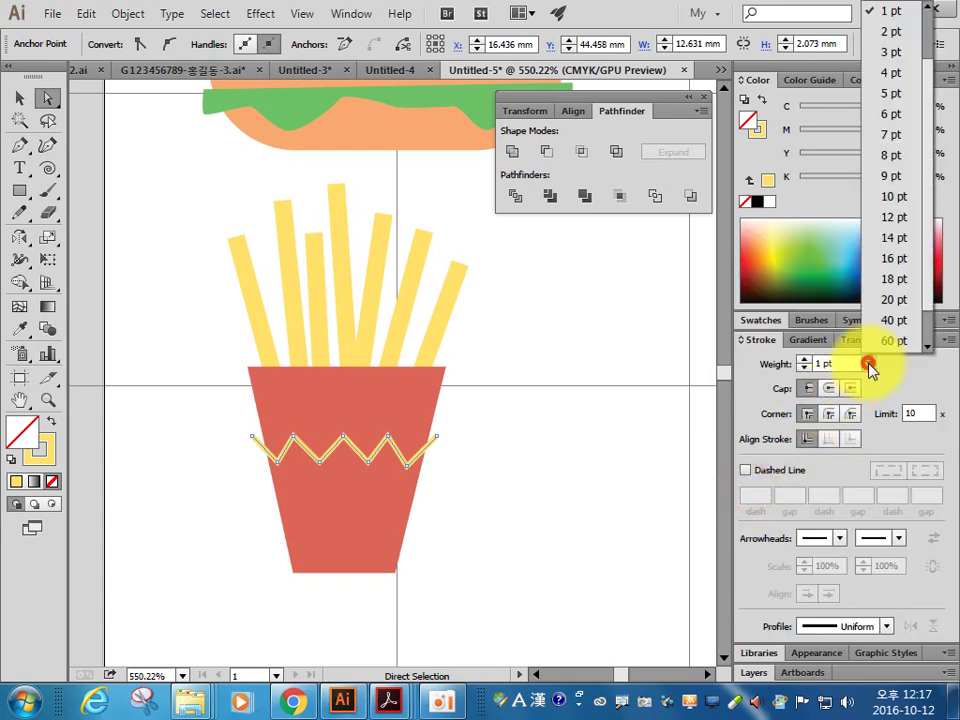
click(890, 73)
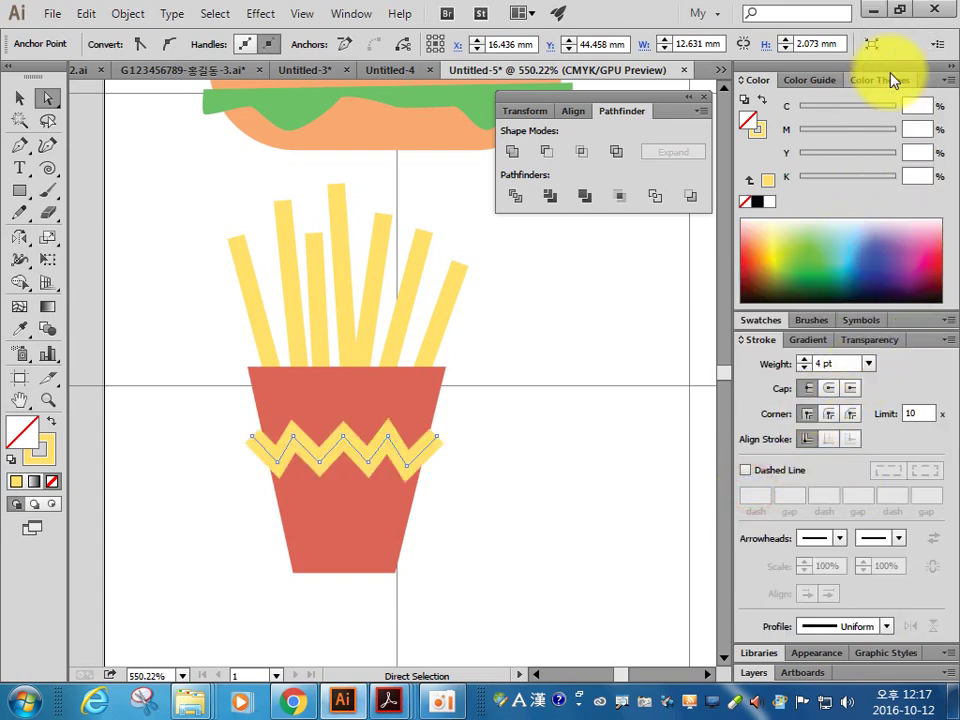
click(868, 364)
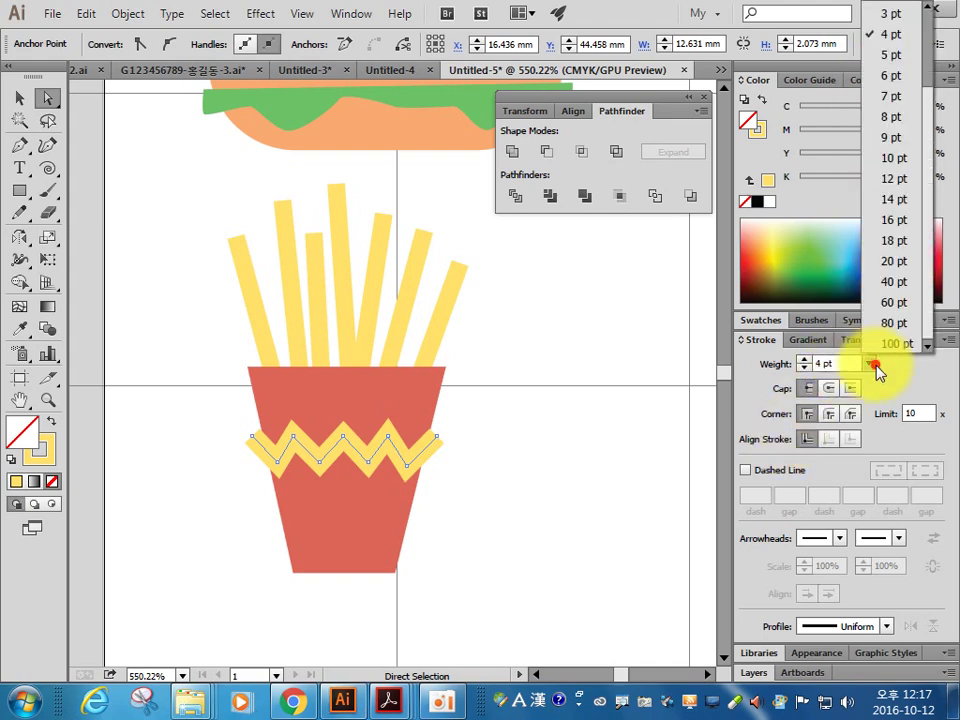
click(889, 13)
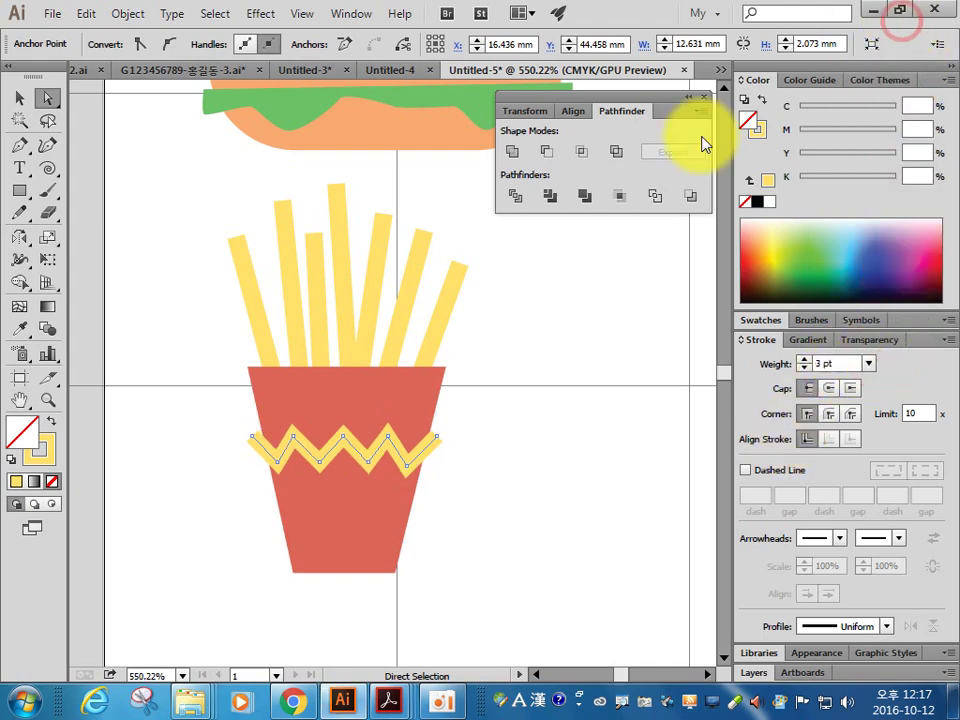
click(502, 418)
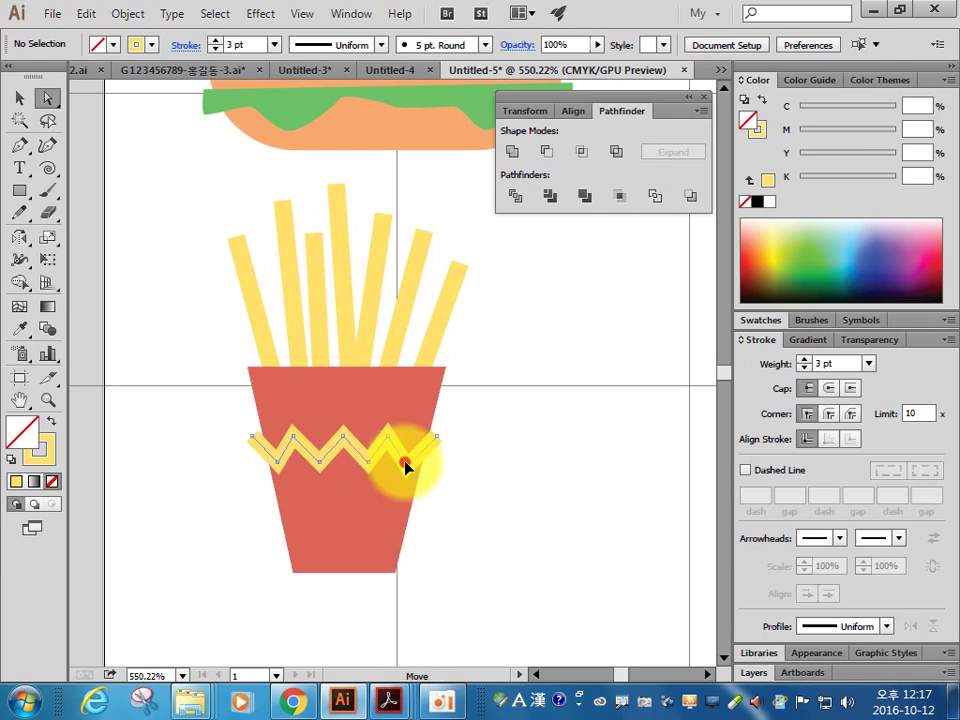
Step: Duplicate the zigzag just above the original and give the copy a 1.5 pt stroke
click(405, 463)
mouse_move(406, 440)
mouse_down()
mouse_move(406, 418)
mouse_move(407, 439)
mouse_up()
click(872, 365)
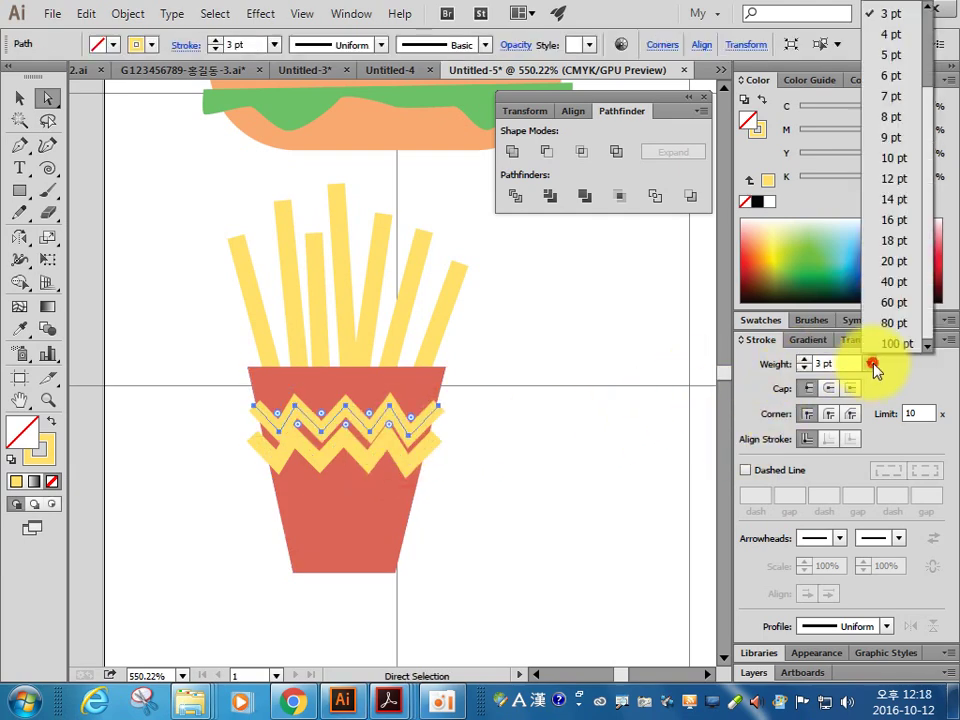
click(888, 79)
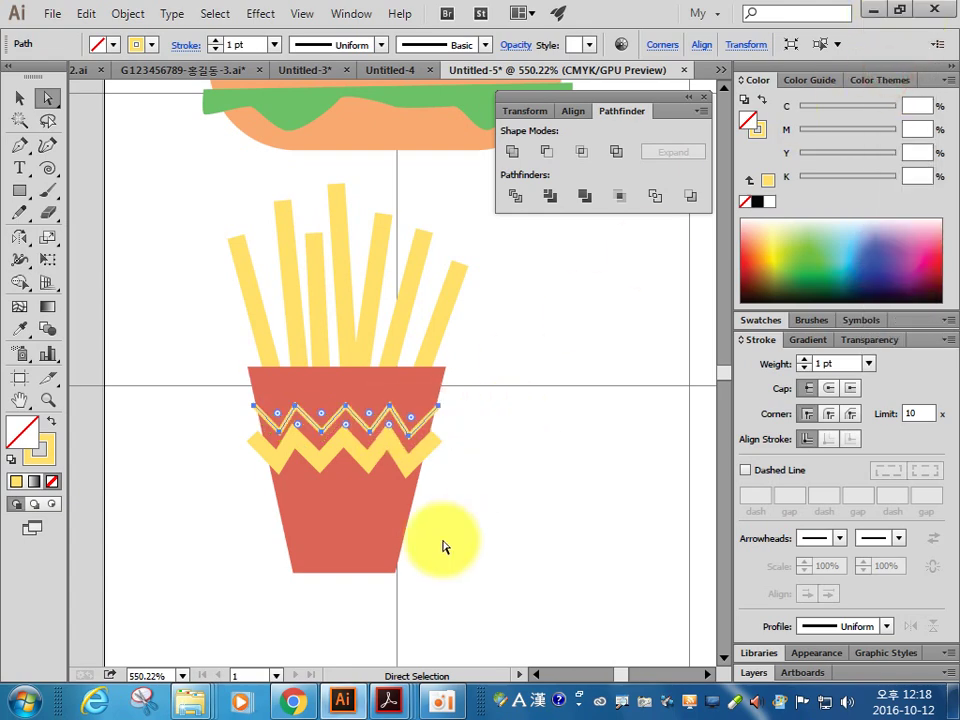
key(Down)
key(Down)
key(Up)
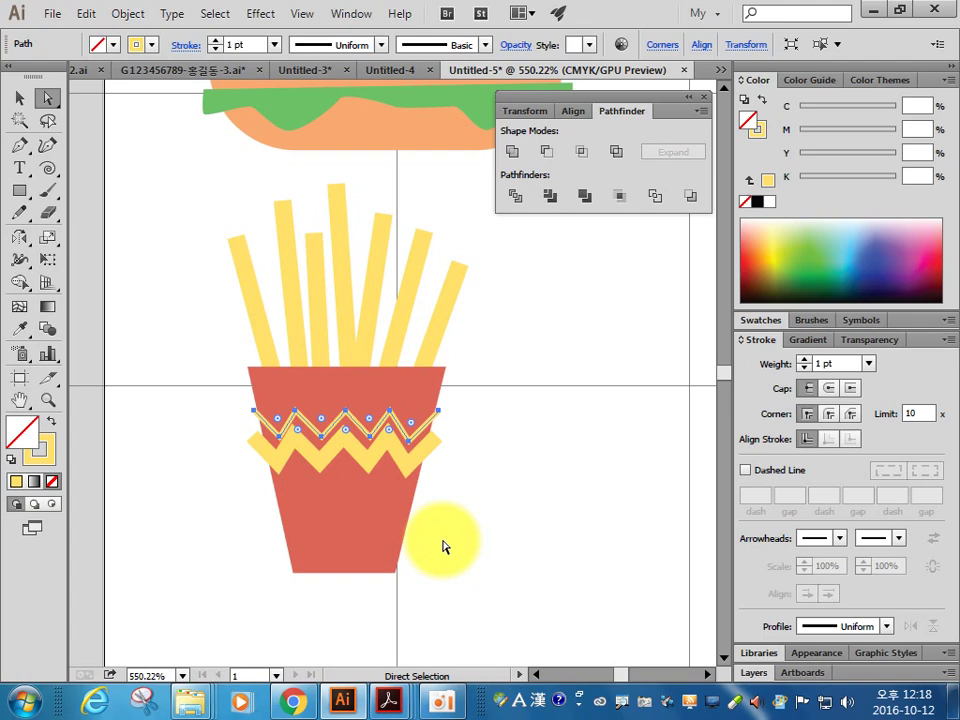
click(822, 364)
text(1.5)
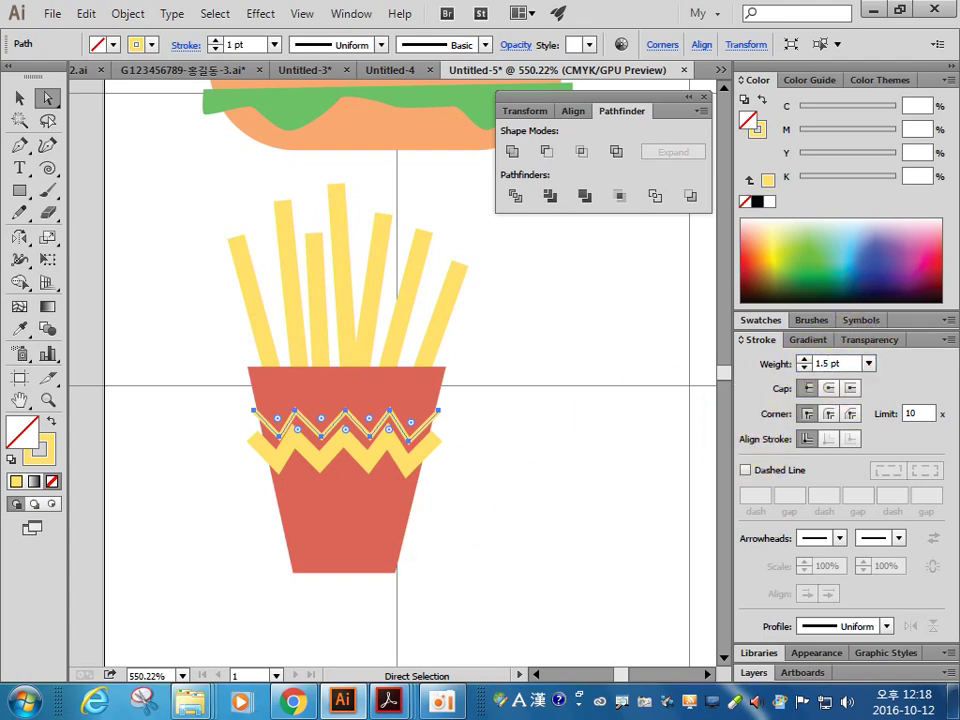
click(478, 461)
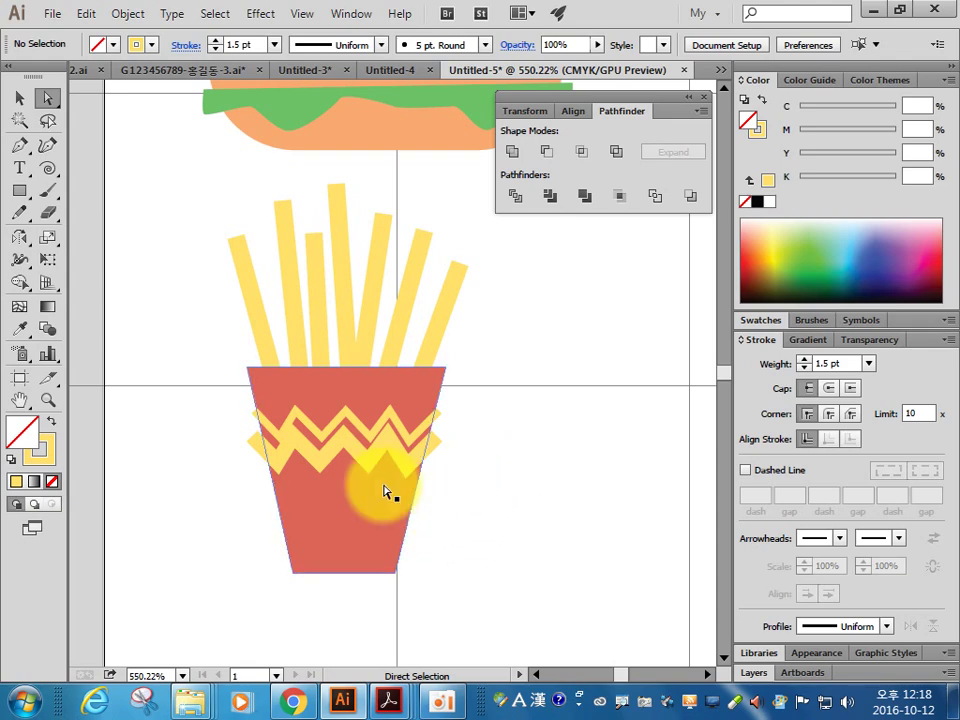
mouse_move(463, 499)
mouse_down()
mouse_move(365, 450)
mouse_move(427, 463)
mouse_up()
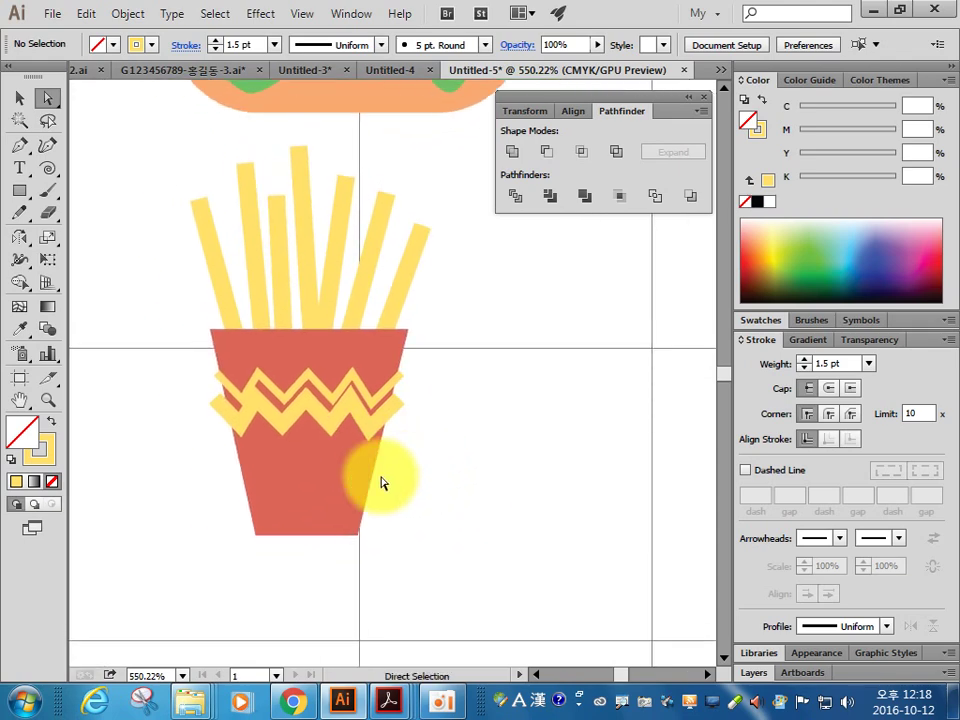
Step: Fine-tune the upper zigzag's position and one of its peak points
click(259, 403)
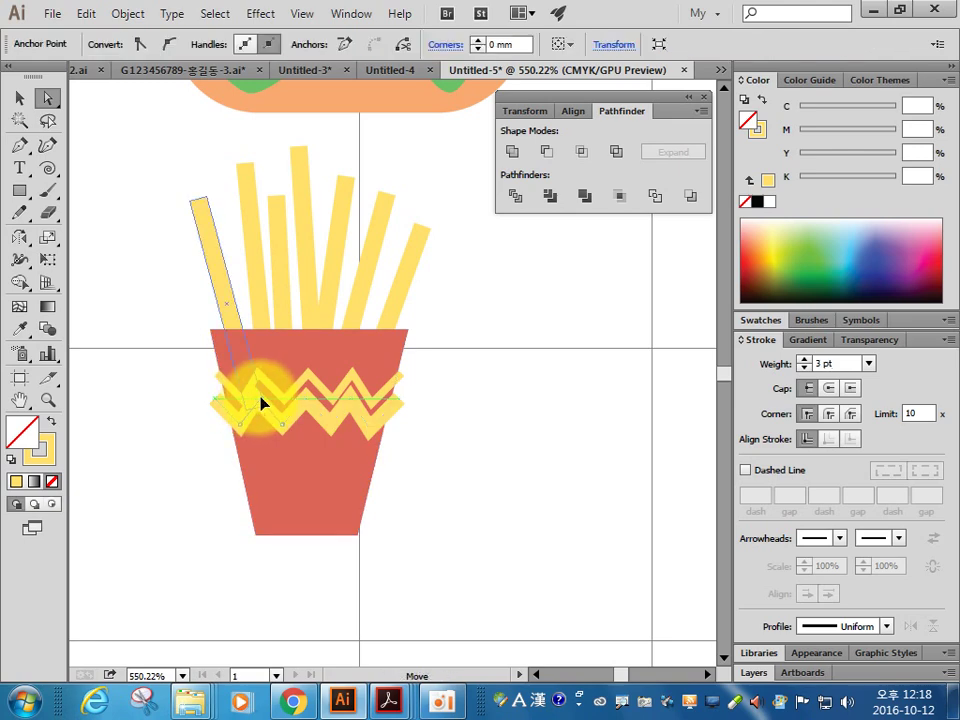
drag(260, 403, 257, 400)
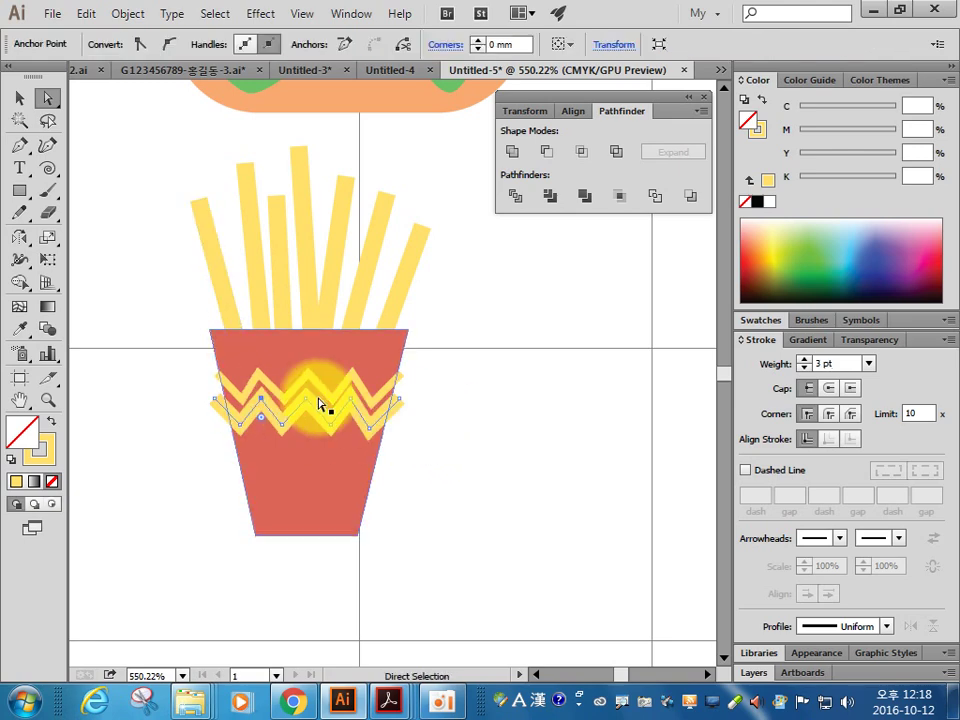
click(186, 319)
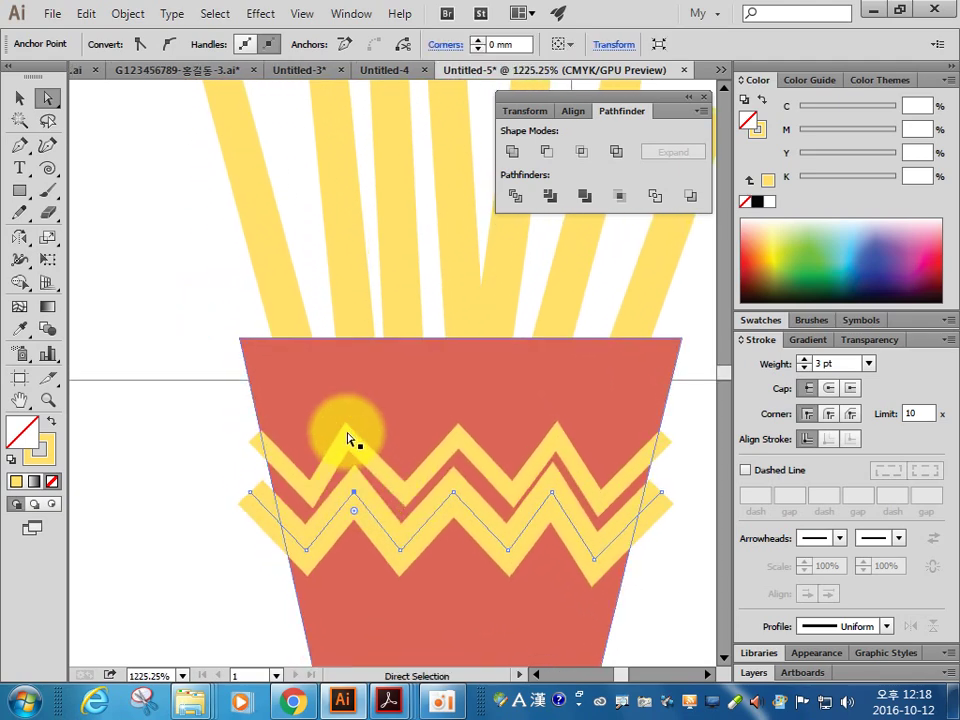
drag(348, 438, 354, 440)
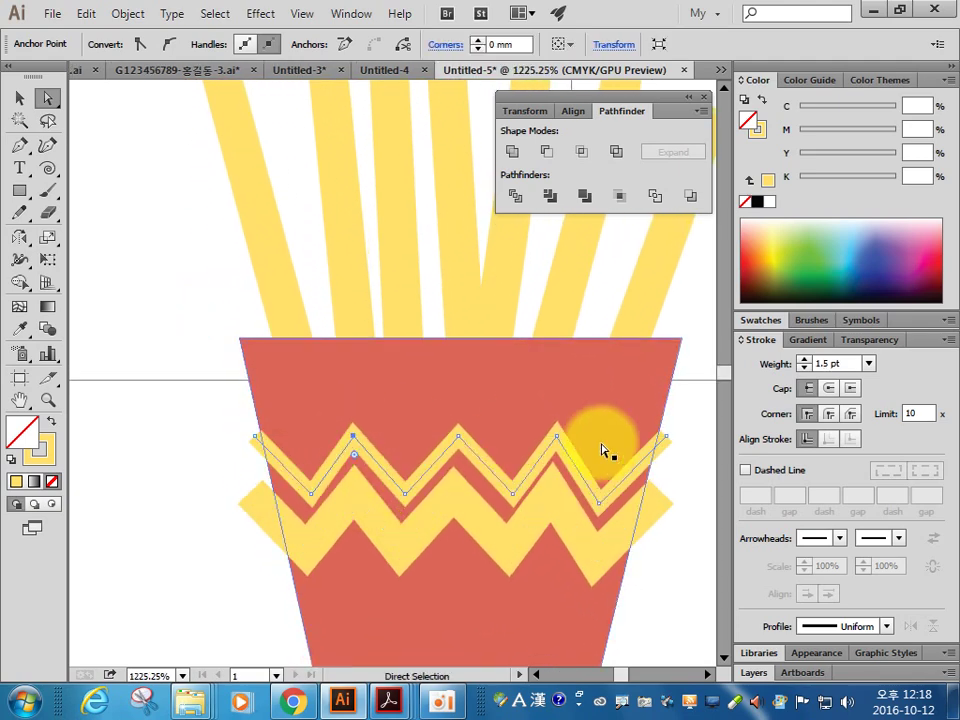
click(696, 516)
drag(535, 360, 287, 194)
Step: Convert both zigzag strokes into filled shapes with Object > Path > Outline Stroke
click(19, 97)
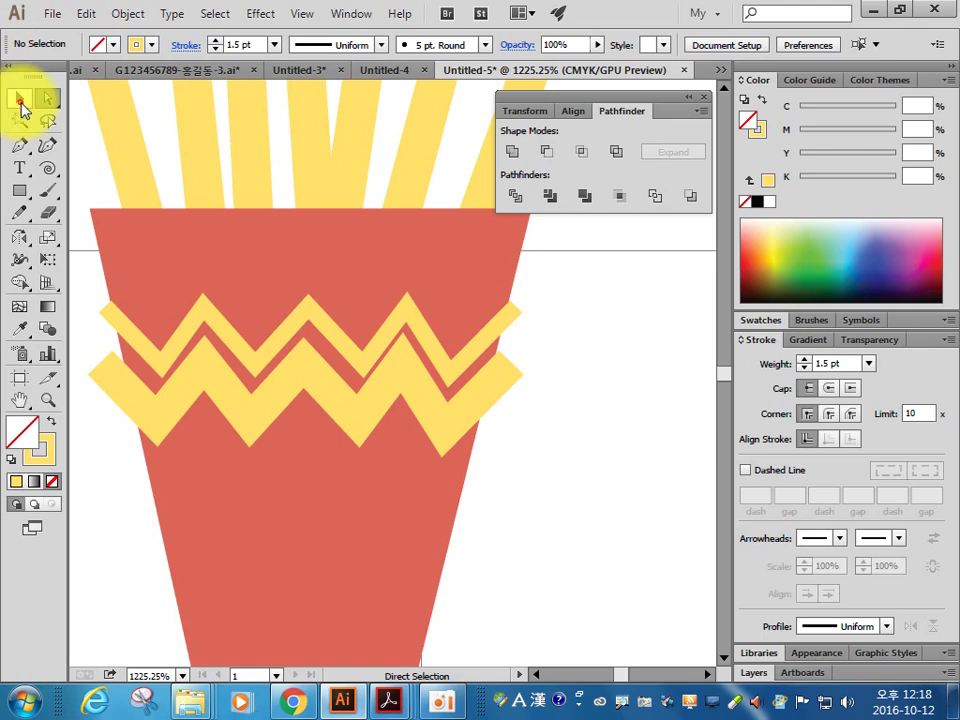
click(298, 324)
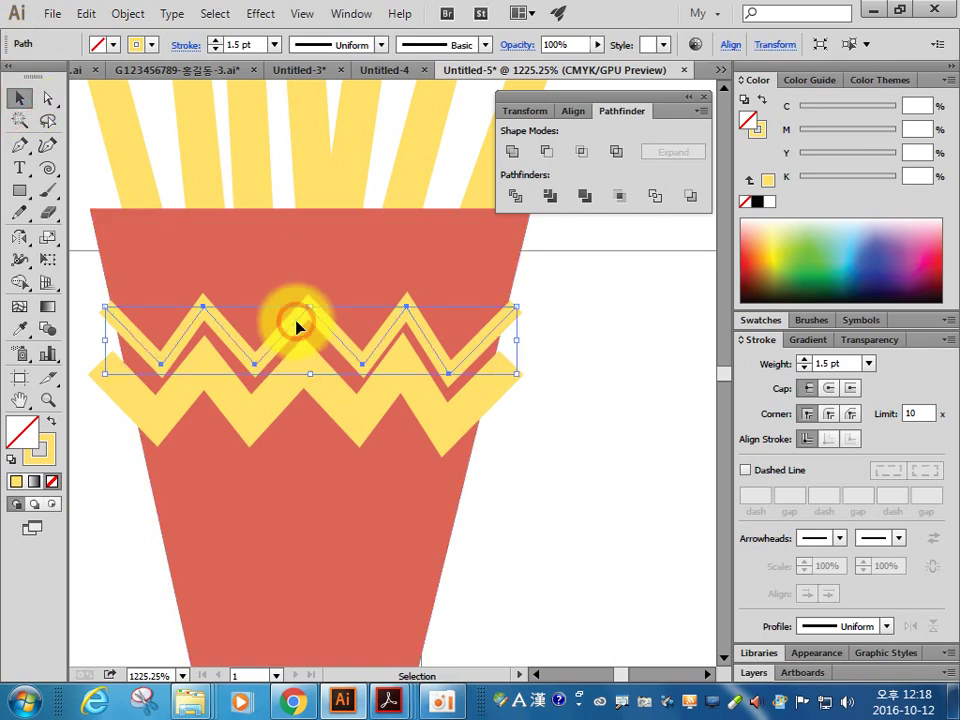
shift+click(294, 380)
click(127, 14)
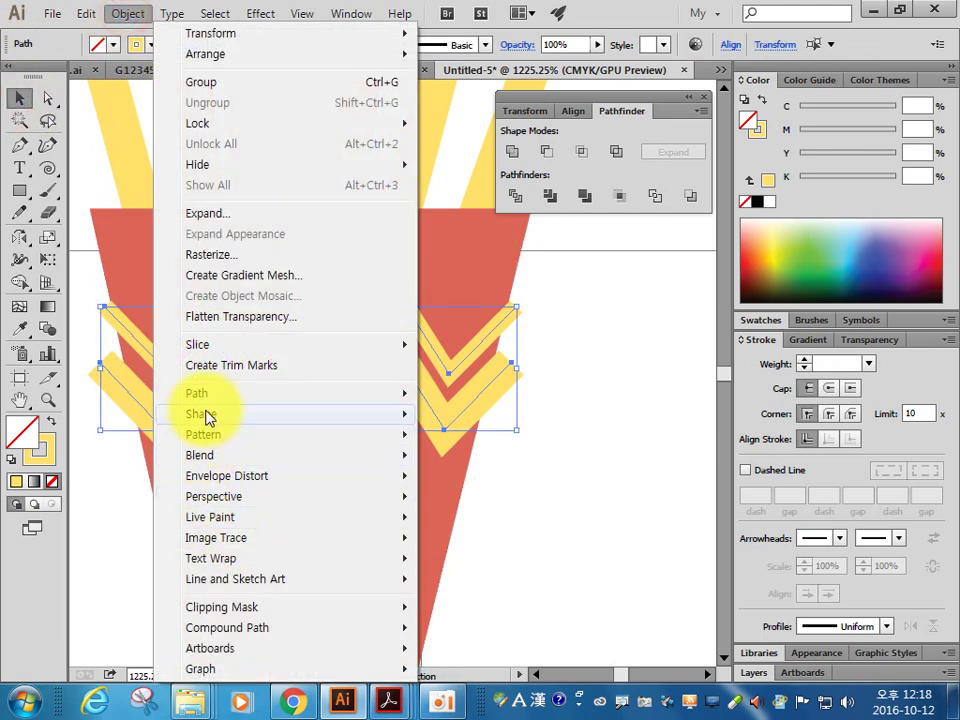
click(203, 395)
mouse_move(197, 393)
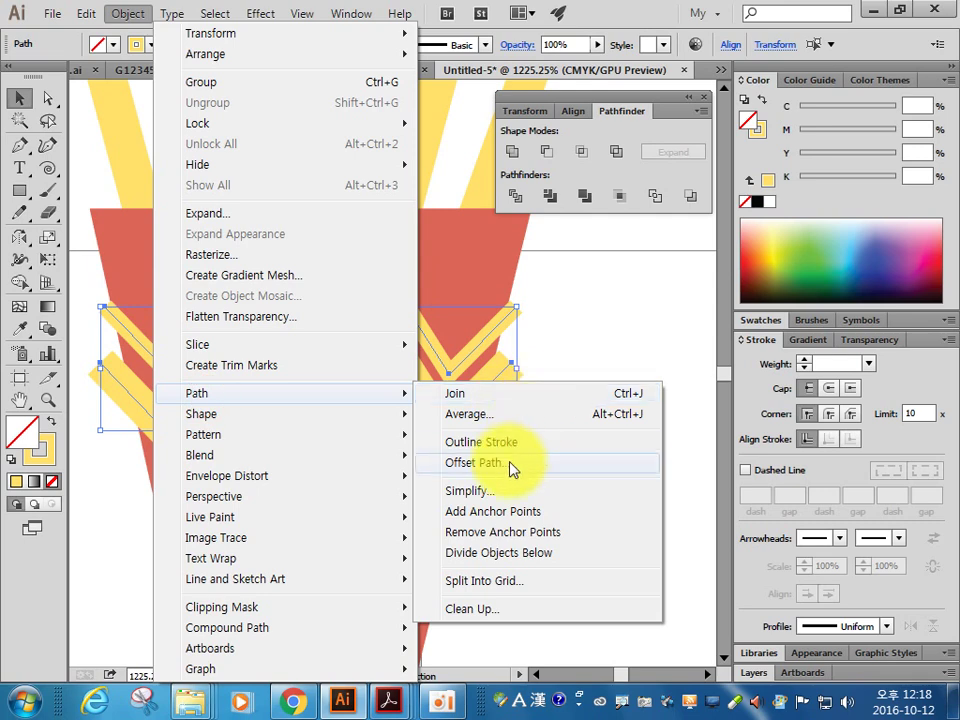
click(506, 467)
click(653, 396)
click(127, 14)
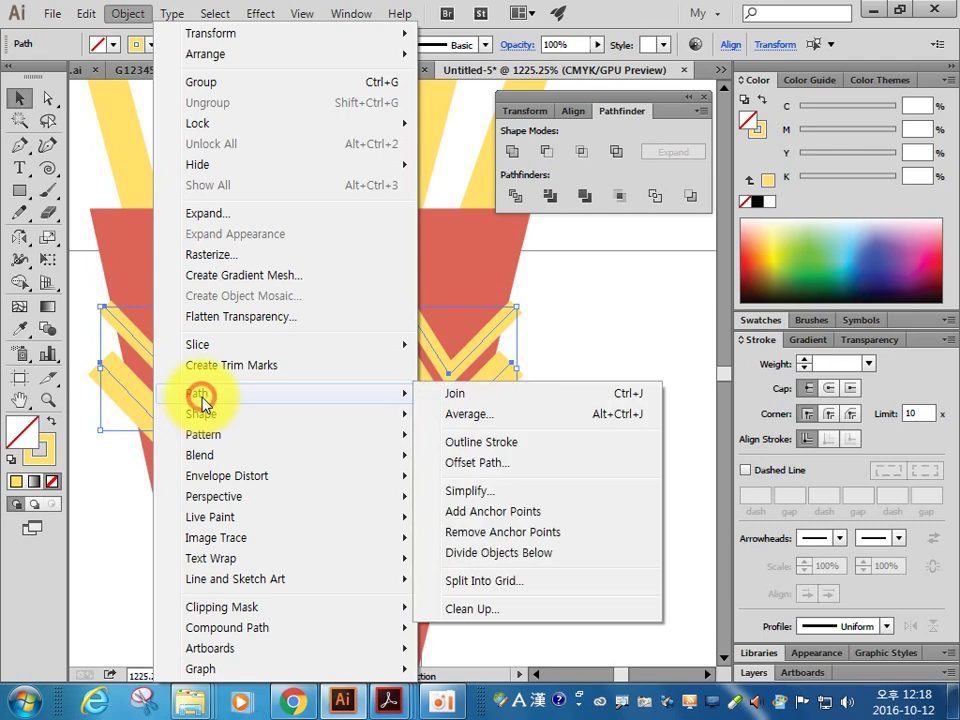
click(508, 445)
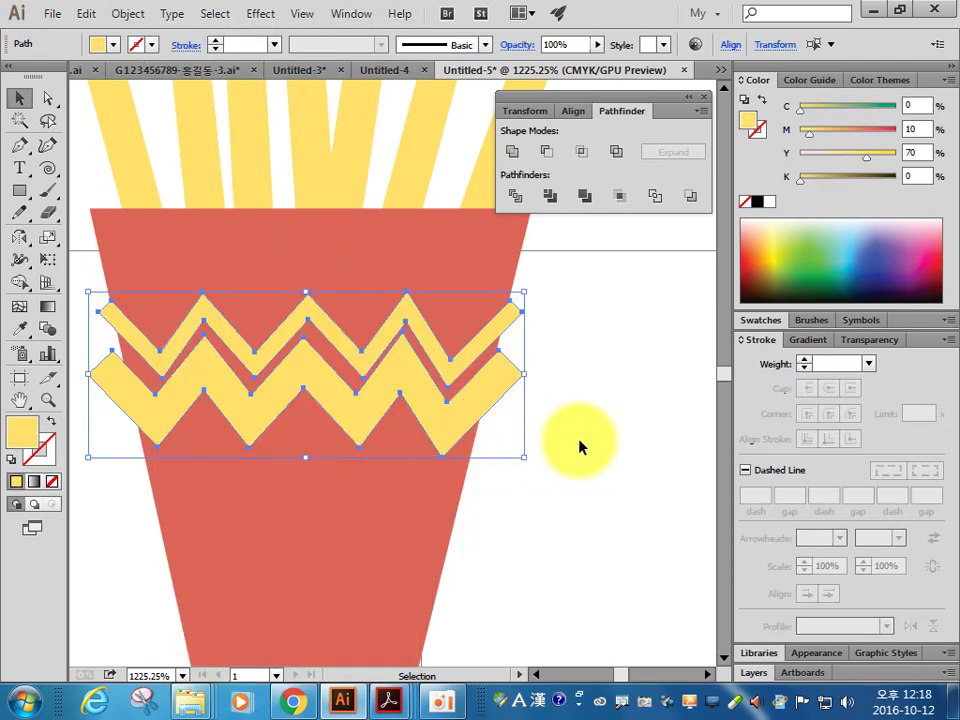
click(590, 437)
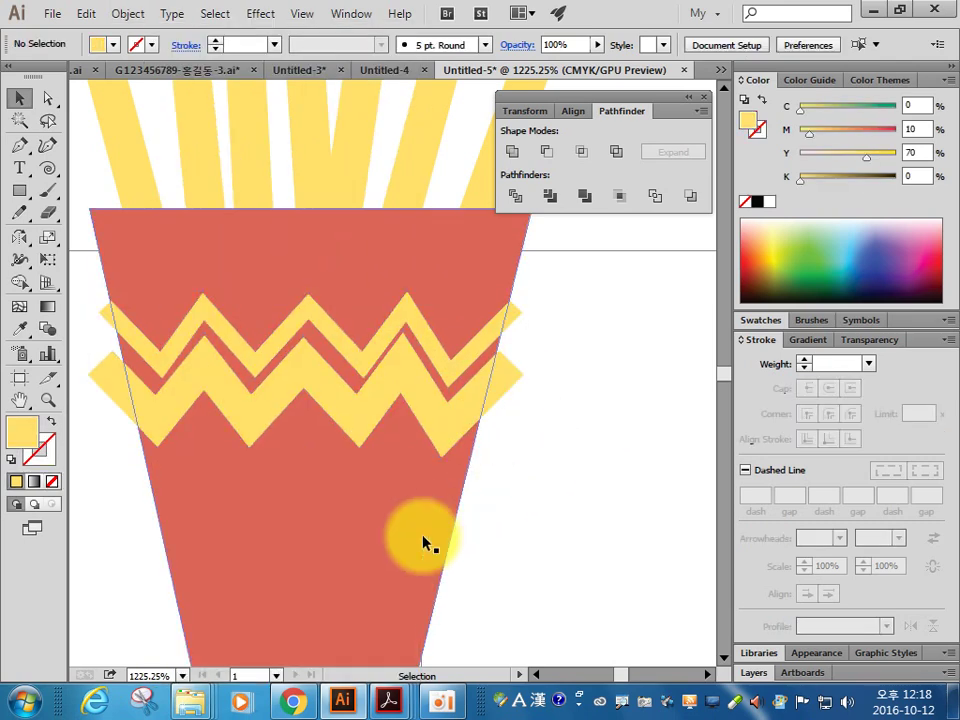
Step: Divide the red carton with both zigzags using Pathfinder Divide, then ungroup the pieces
click(377, 521)
shift+click(501, 388)
shift+click(476, 345)
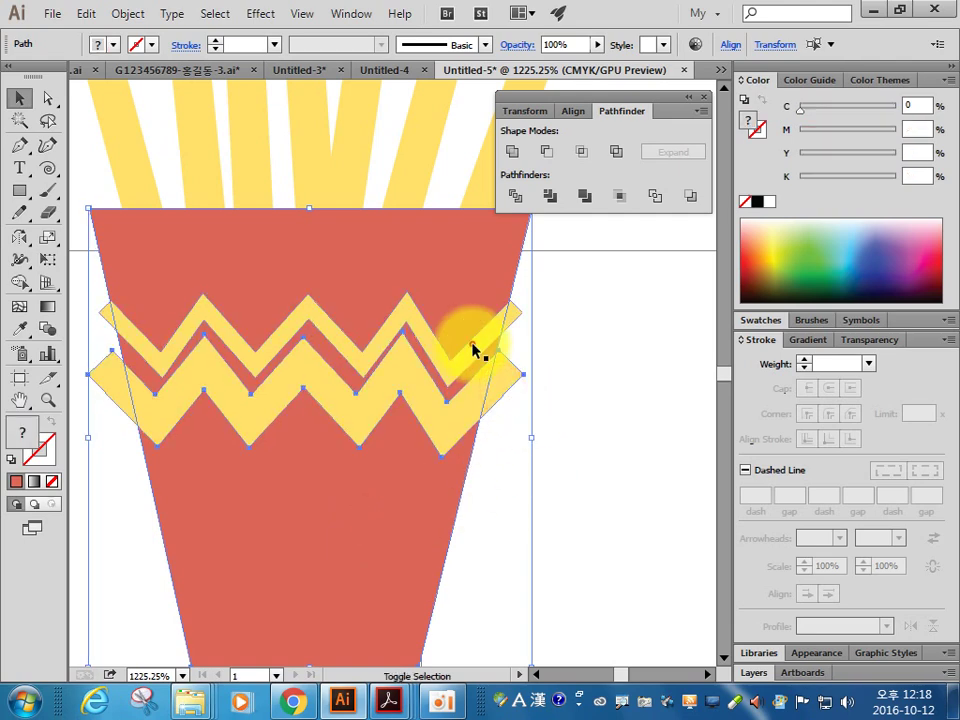
click(518, 199)
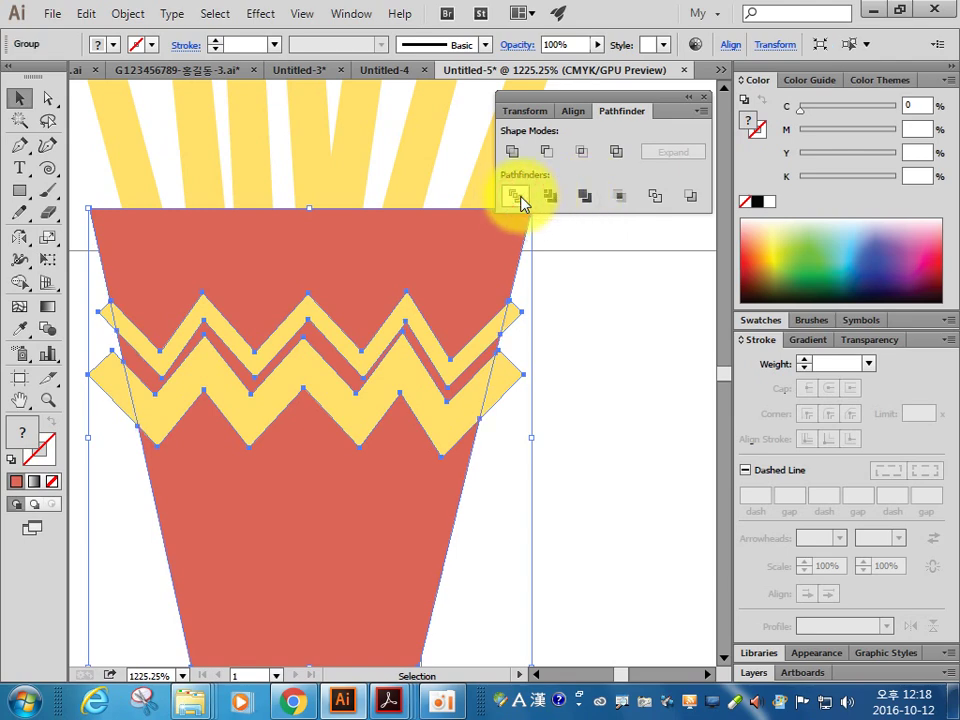
right_click(404, 386)
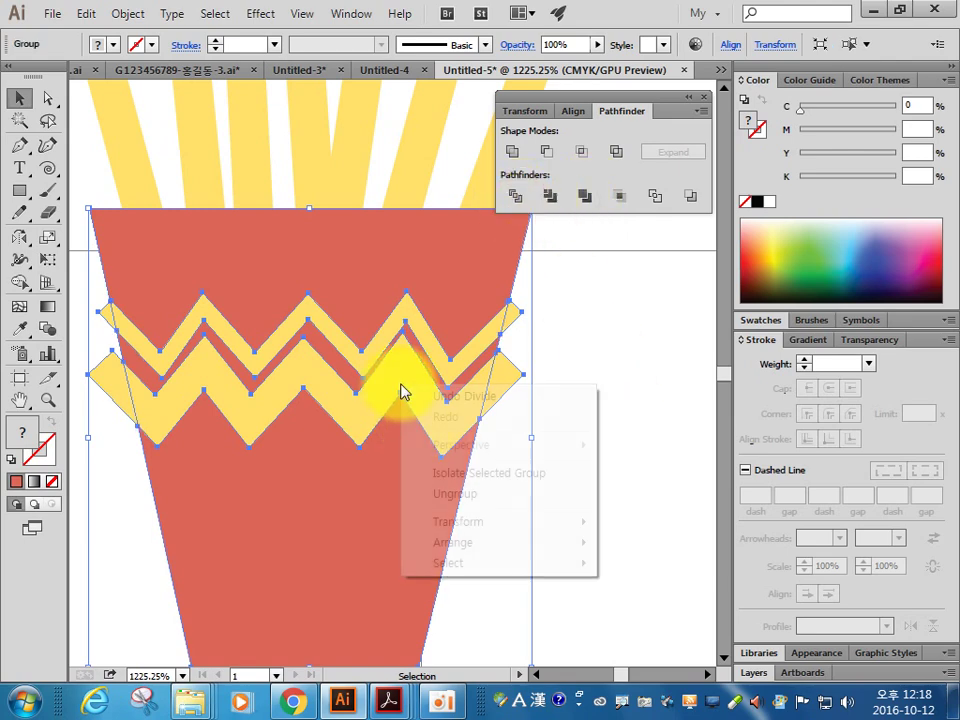
click(456, 494)
click(606, 425)
Step: Delete the four zigzag pieces overhanging the carton's left and right sides
click(519, 386)
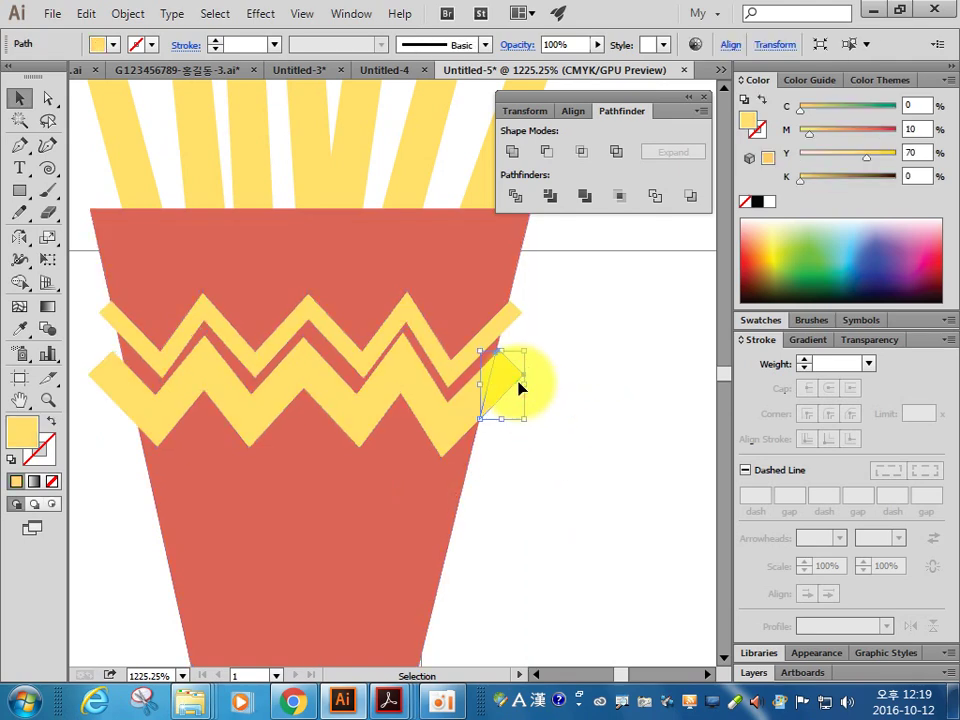
key(Delete)
click(514, 326)
key(Delete)
click(114, 386)
key(Delete)
click(107, 316)
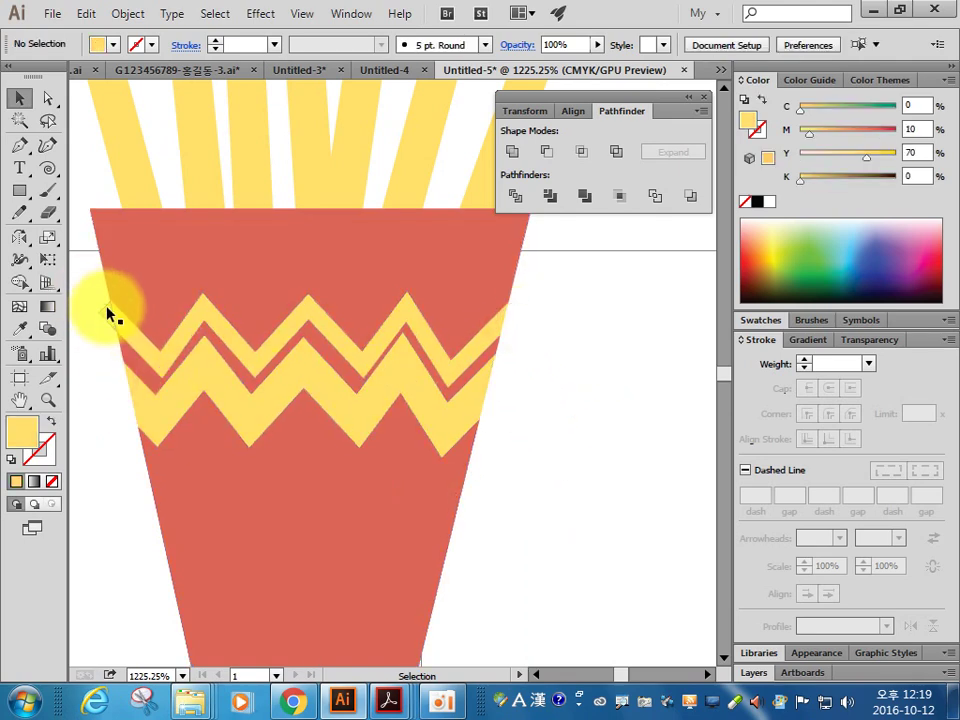
key(Delete)
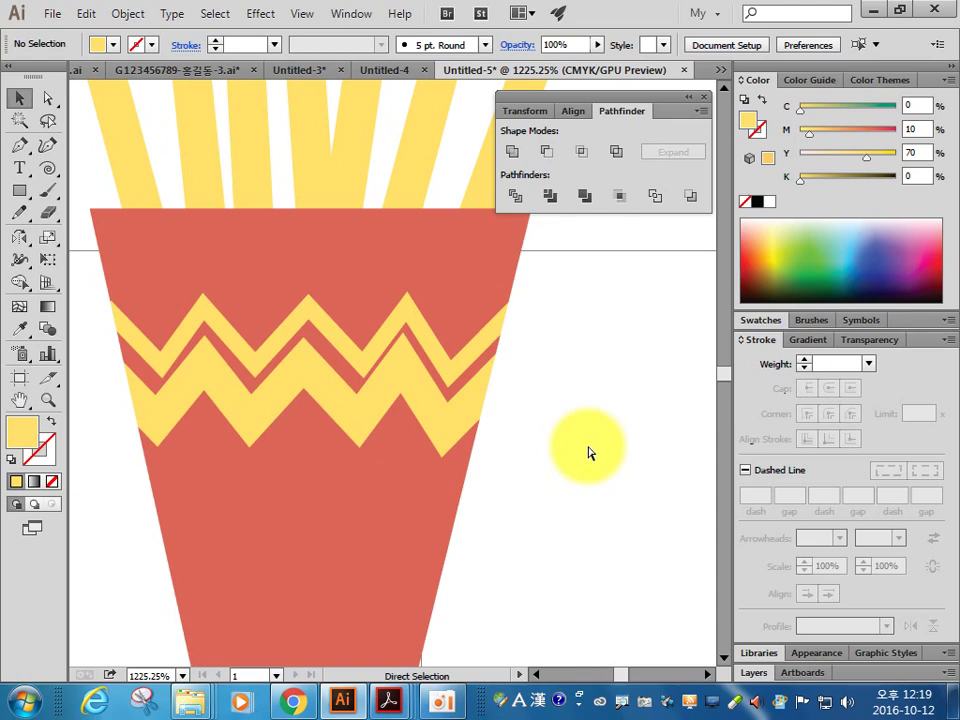
key(ctrl+minus)
key(ctrl+minus)
key(ctrl+minus)
key(ctrl+minus)
drag(505, 403, 423, 537)
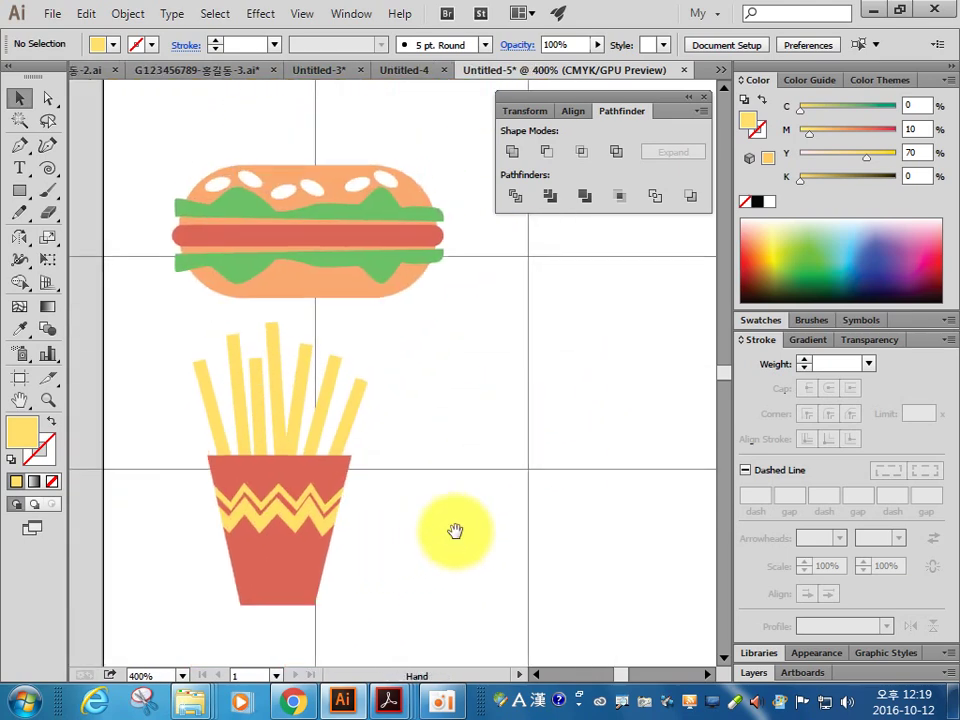
drag(455, 531, 408, 503)
mouse_move(388, 701)
click(400, 630)
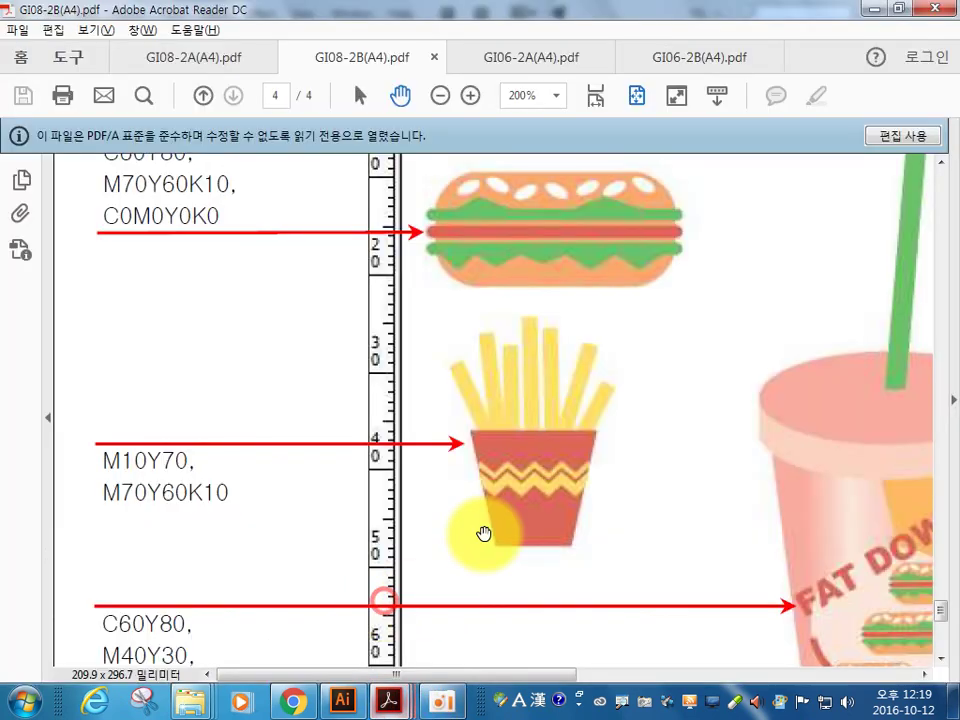
Step: Pan the reference PDF to the drink cup at 150%, then return to Illustrator zoomed out
drag(699, 498, 336, 338)
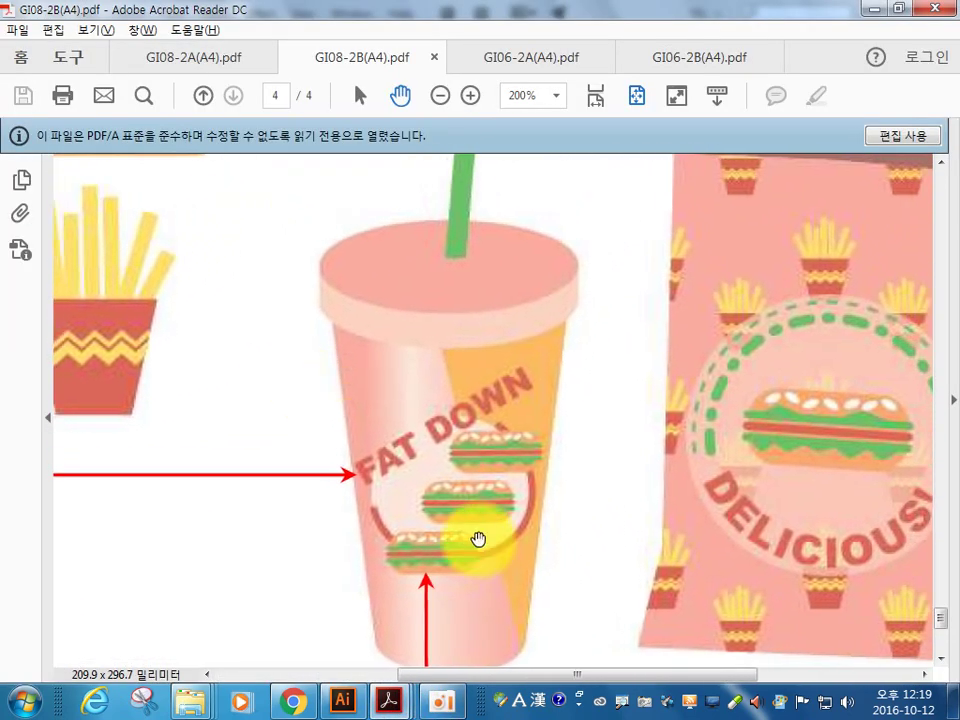
key(ctrl+minus)
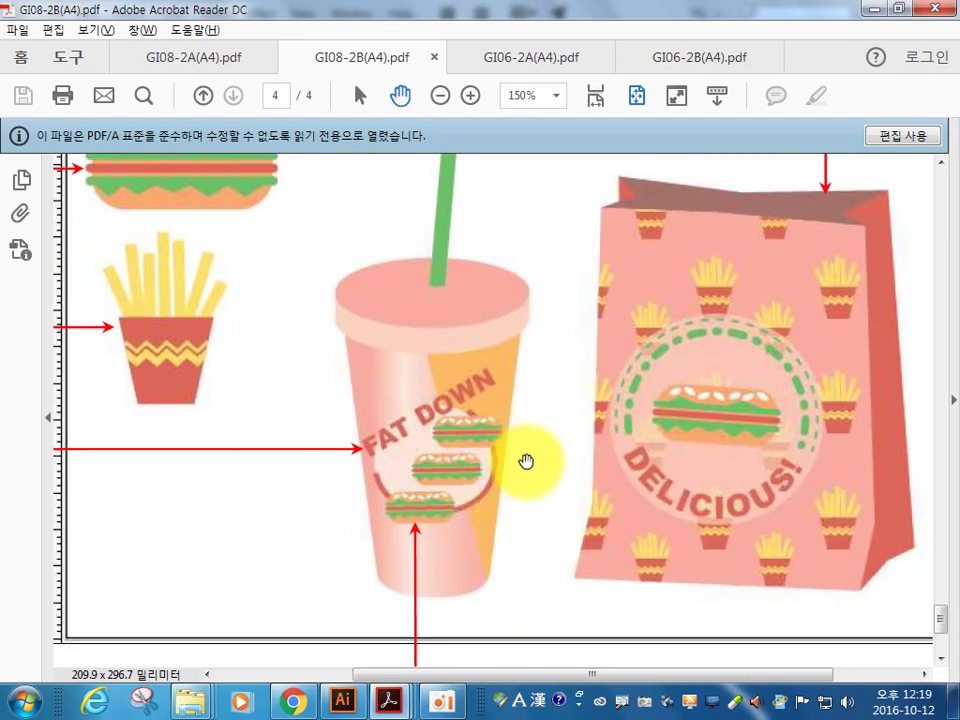
key(alt+Tab)
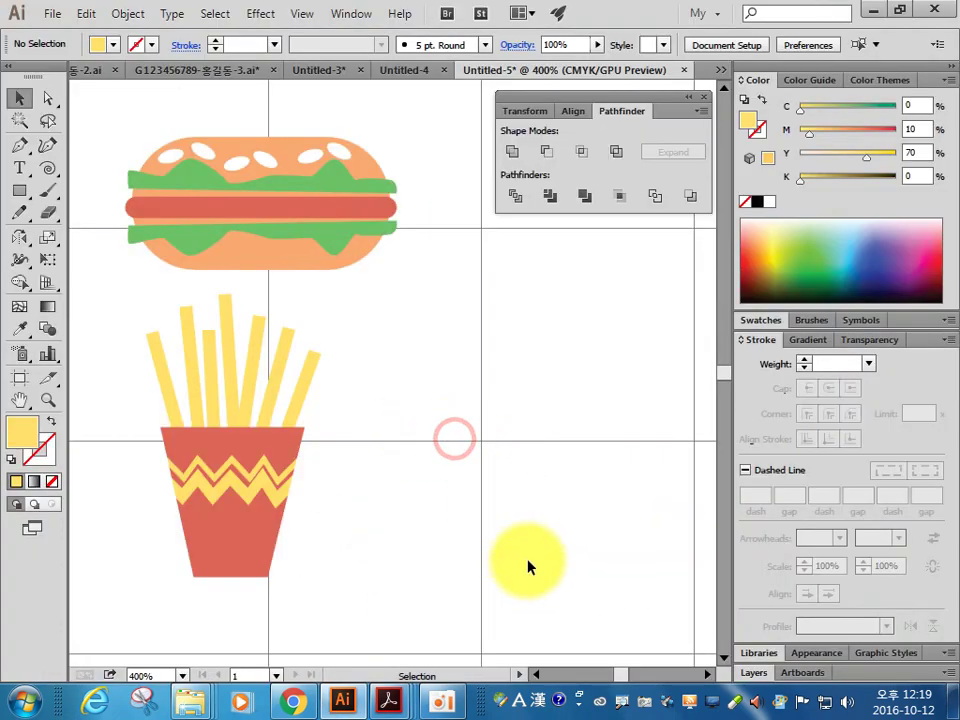
key(ctrl+minus)
key(ctrl+minus)
key(ctrl+minus)
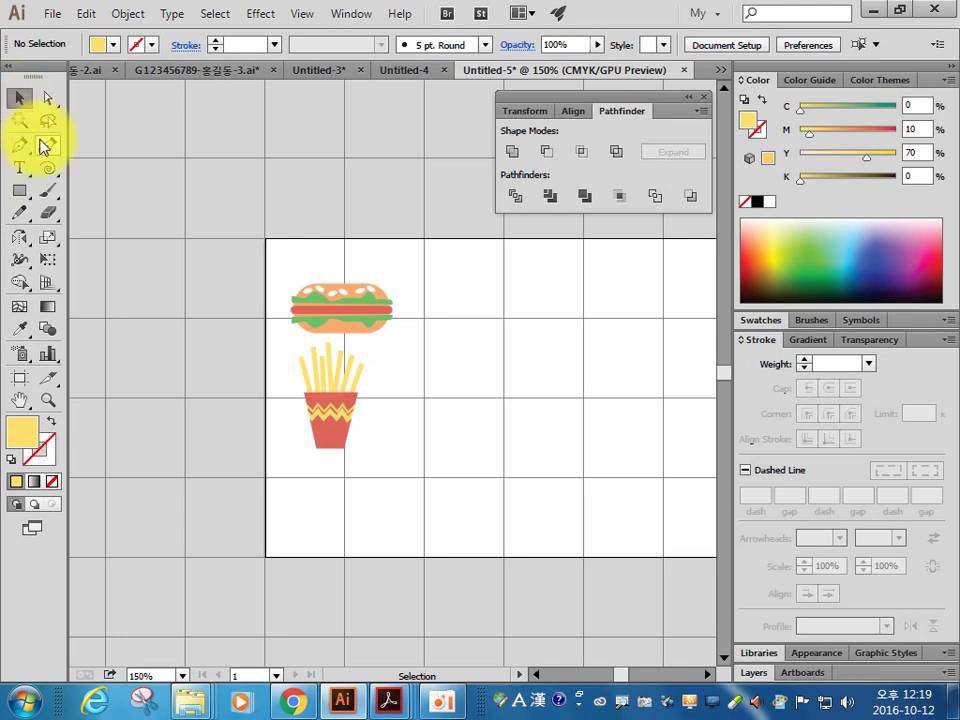
Step: Draw a salmon-filled ellipse to the right of the fries
drag(19, 193, 96, 236)
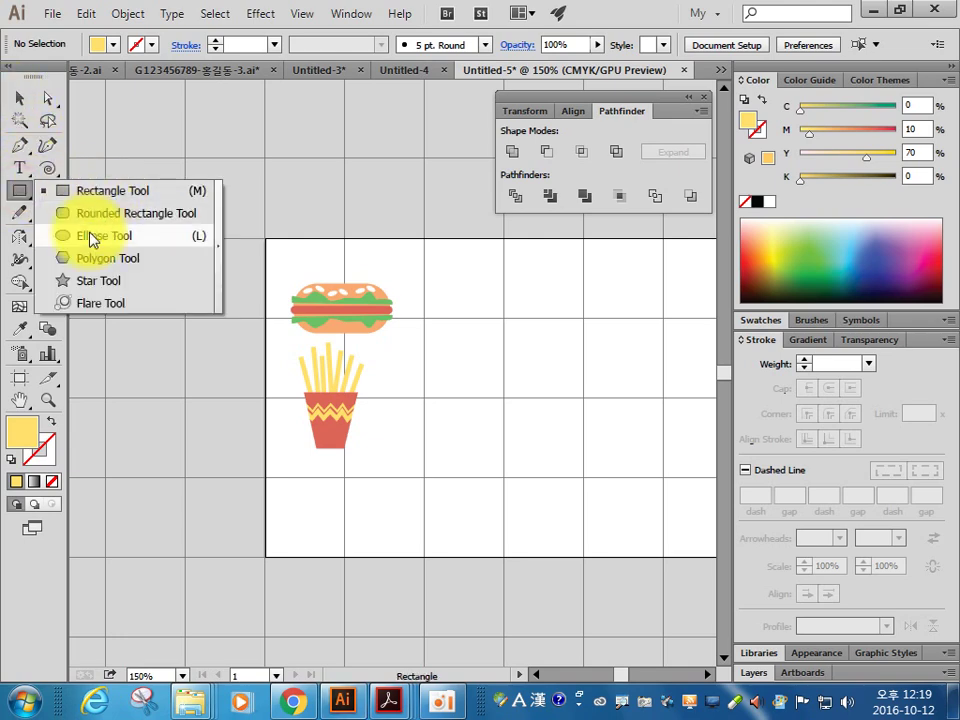
click(762, 320)
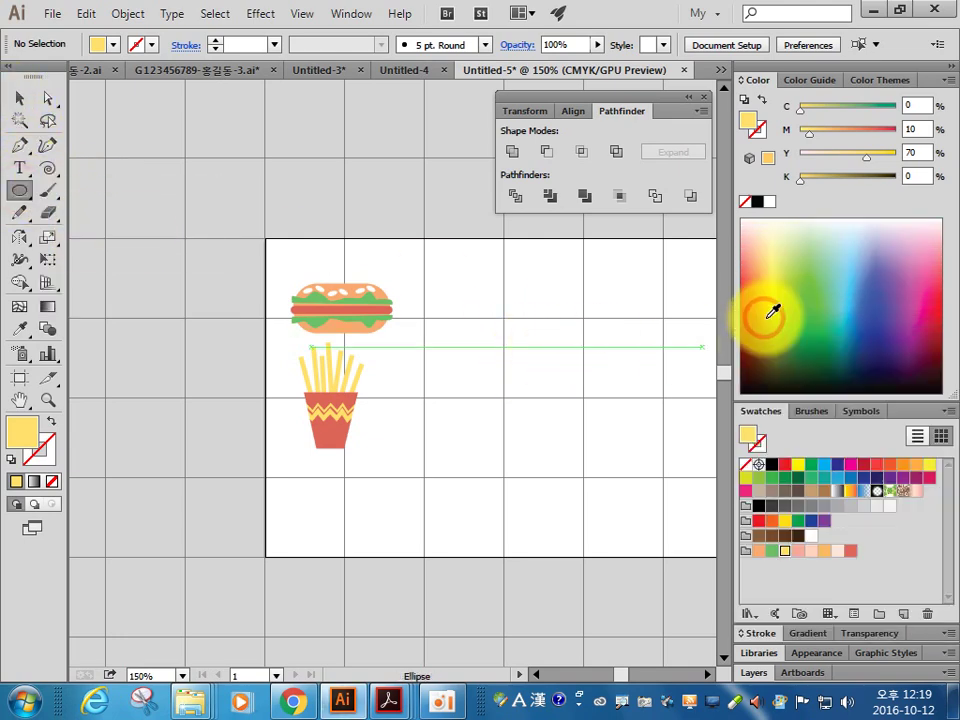
click(798, 551)
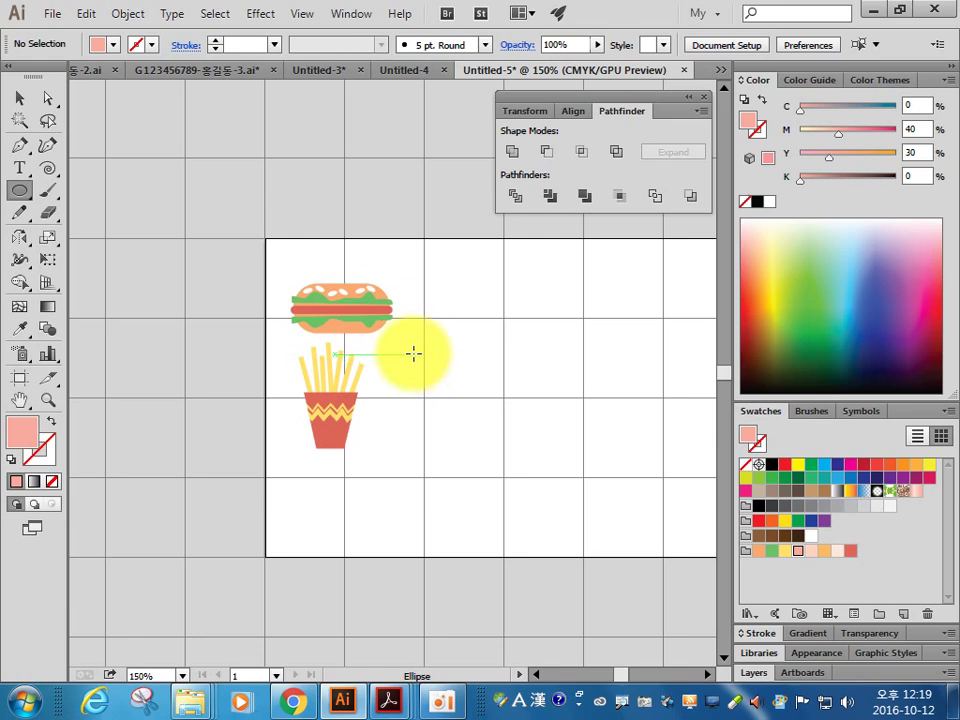
drag(414, 355, 508, 395)
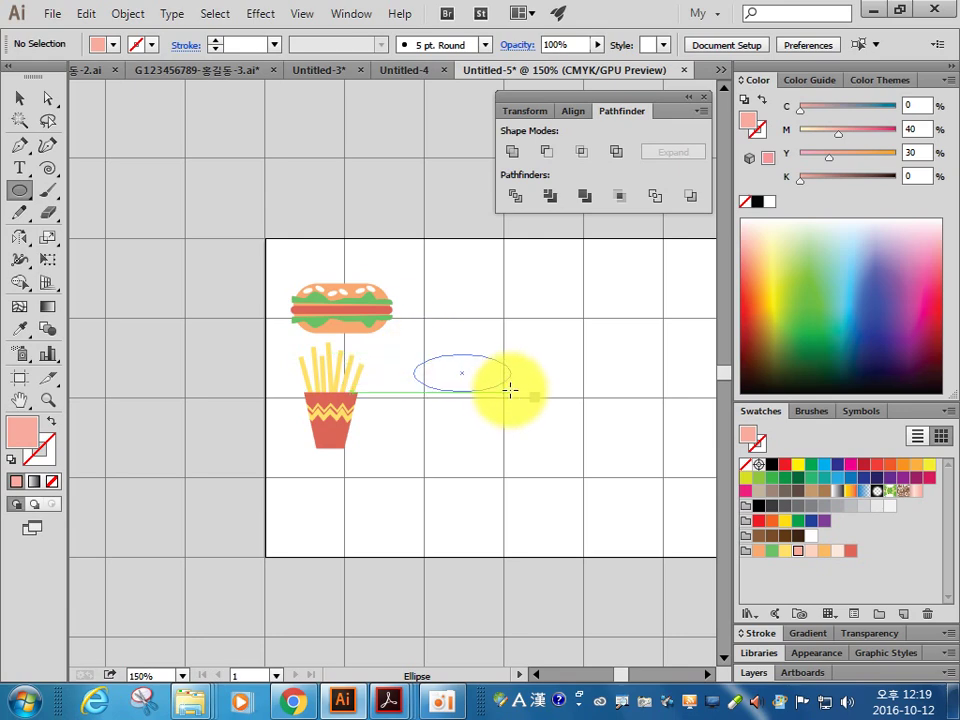
drag(510, 398, 509, 392)
Step: Align the ellipse, check the reference PDF, and Alt-drag a duplicate slightly lower
click(19, 97)
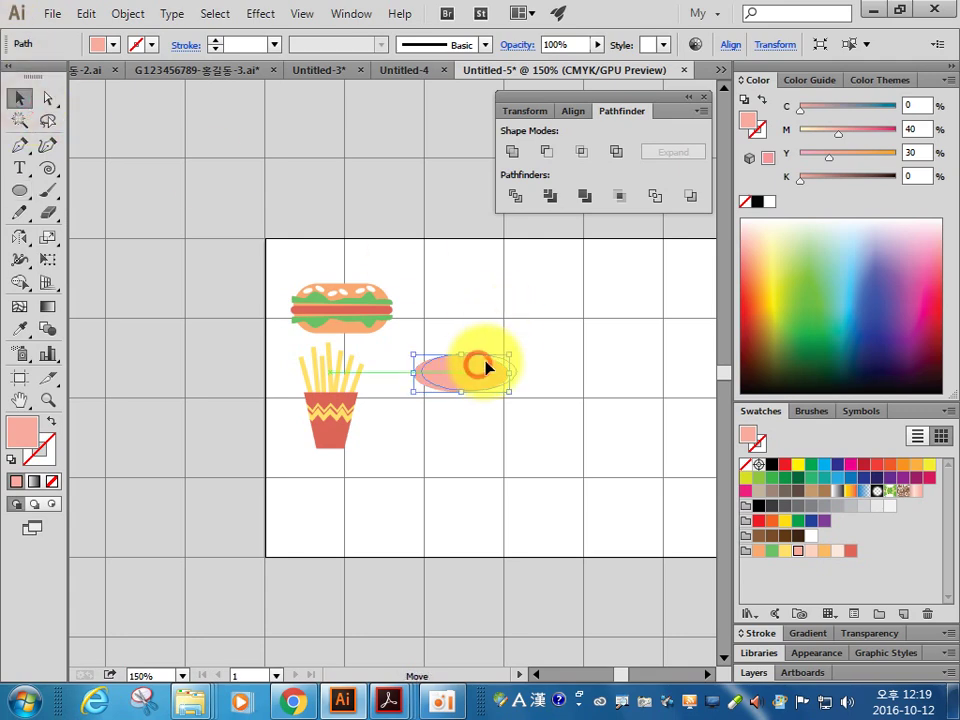
key(space)
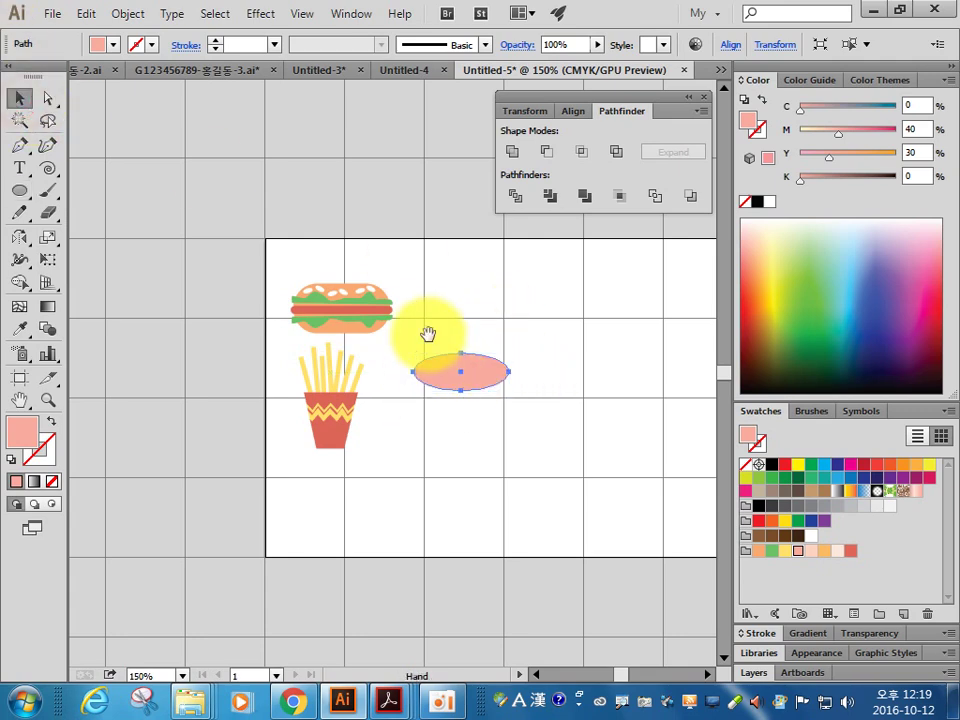
drag(428, 334, 566, 444)
drag(557, 401, 614, 424)
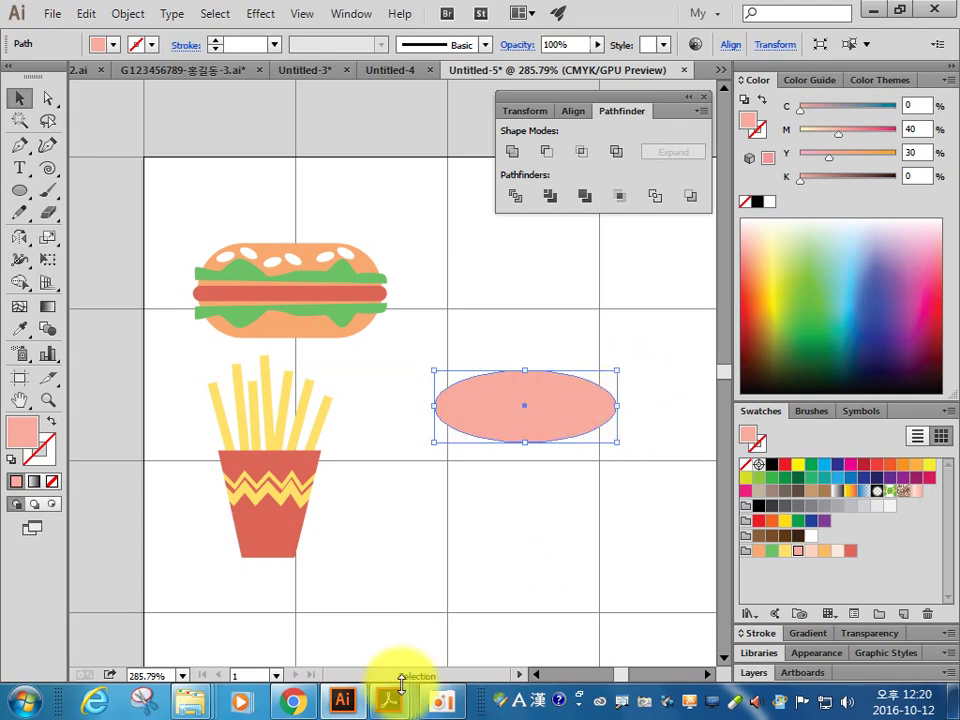
click(410, 585)
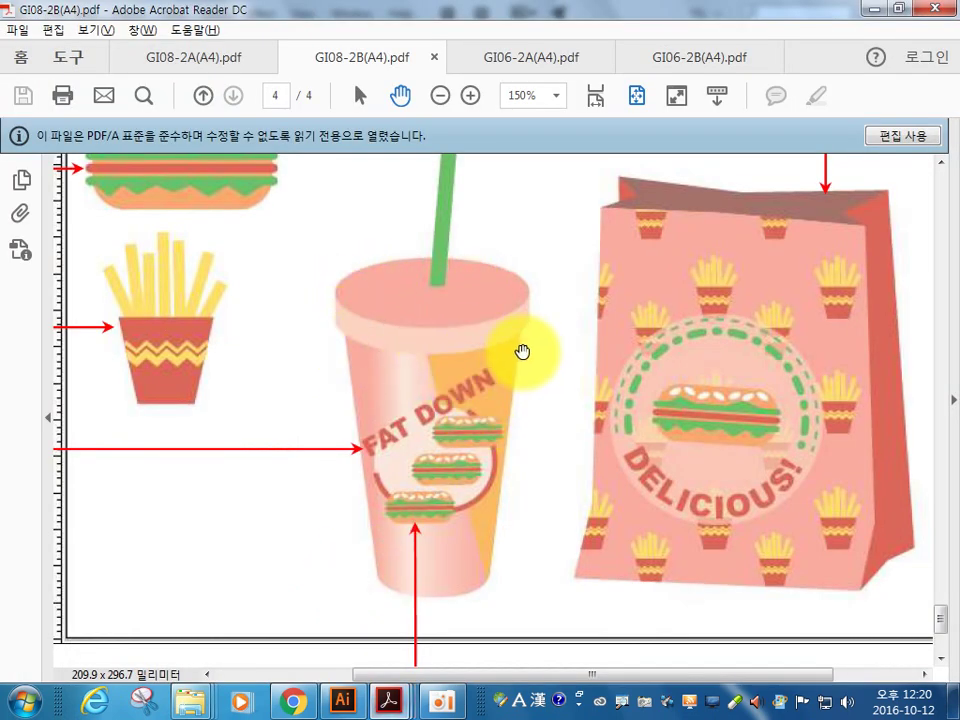
click(343, 699)
drag(552, 405, 556, 426)
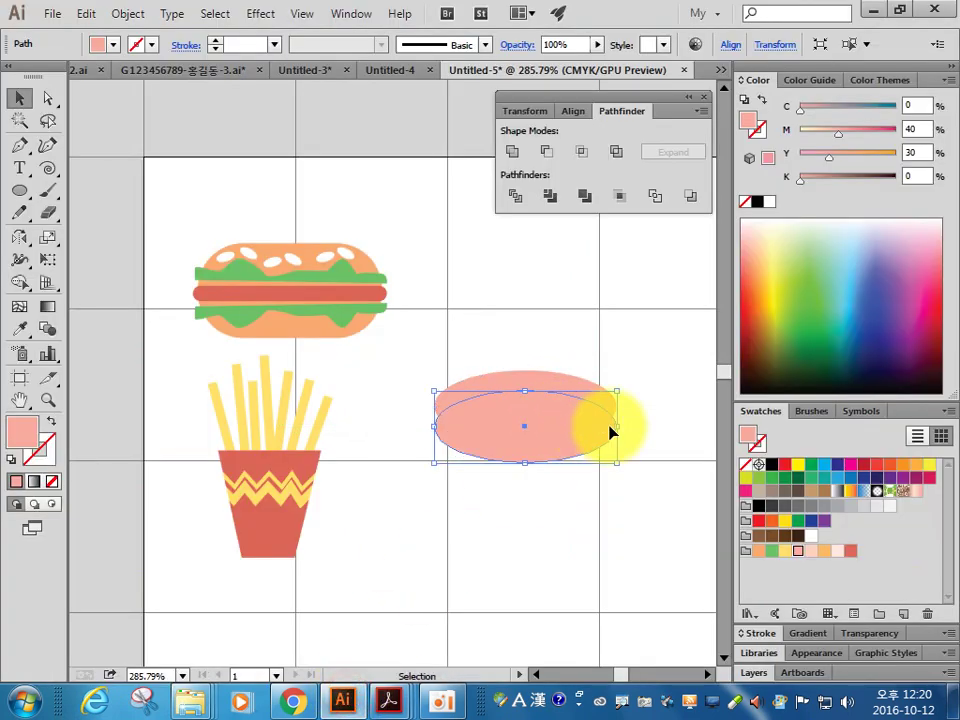
Step: Fill the lower ellipse copy M20 Y20 and delete its top anchor, leaving the bottom half
click(811, 550)
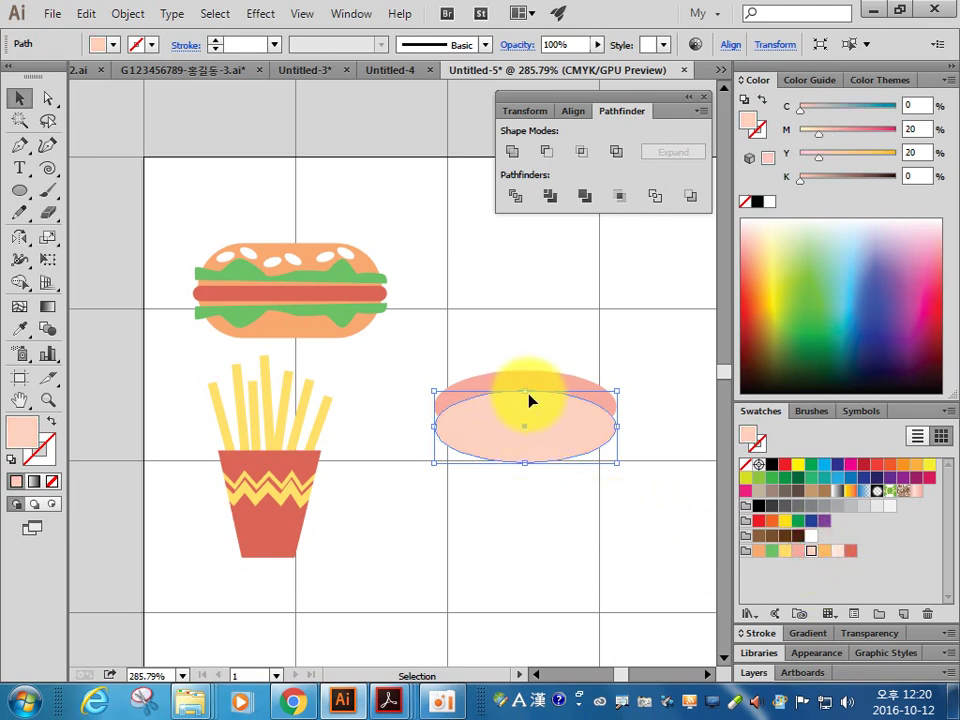
click(47, 97)
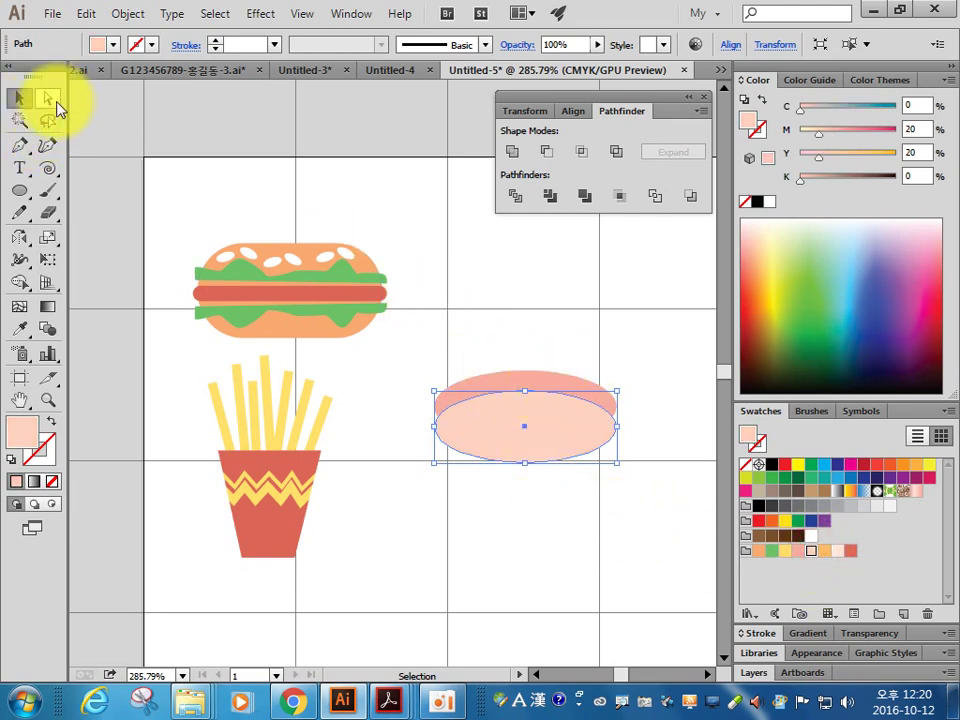
click(657, 335)
scroll(551, 390, up, 3)
scroll(668, 465, up, 2)
drag(668, 465, 450, 300)
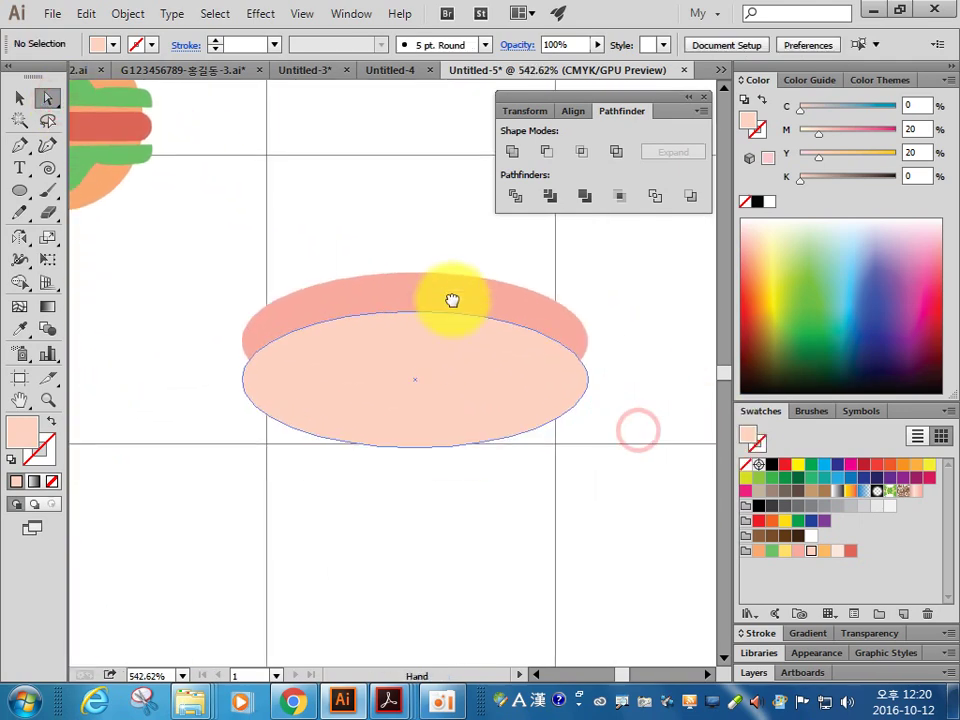
click(416, 313)
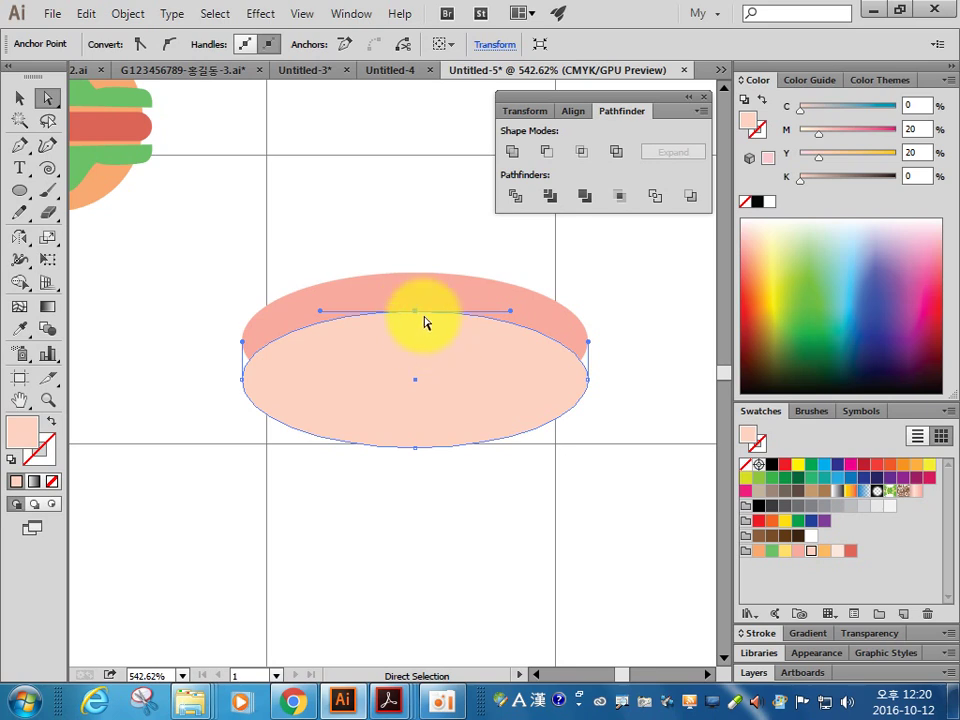
key(Delete)
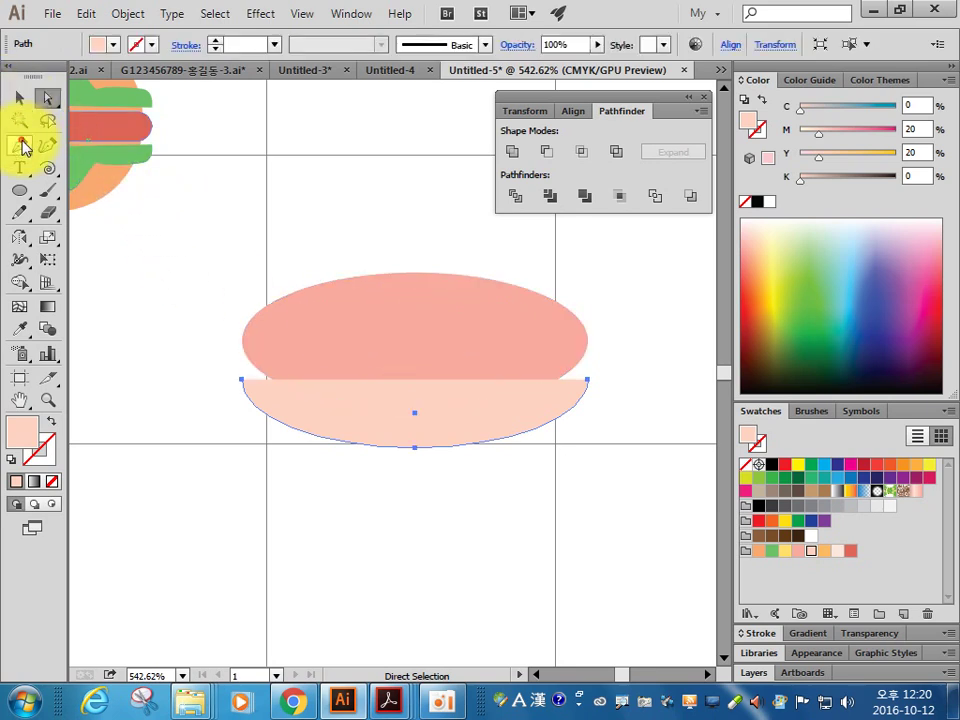
Step: Close the half-ellipse into a rim shape with Pen points at the lid's left and right sides
click(20, 145)
click(242, 380)
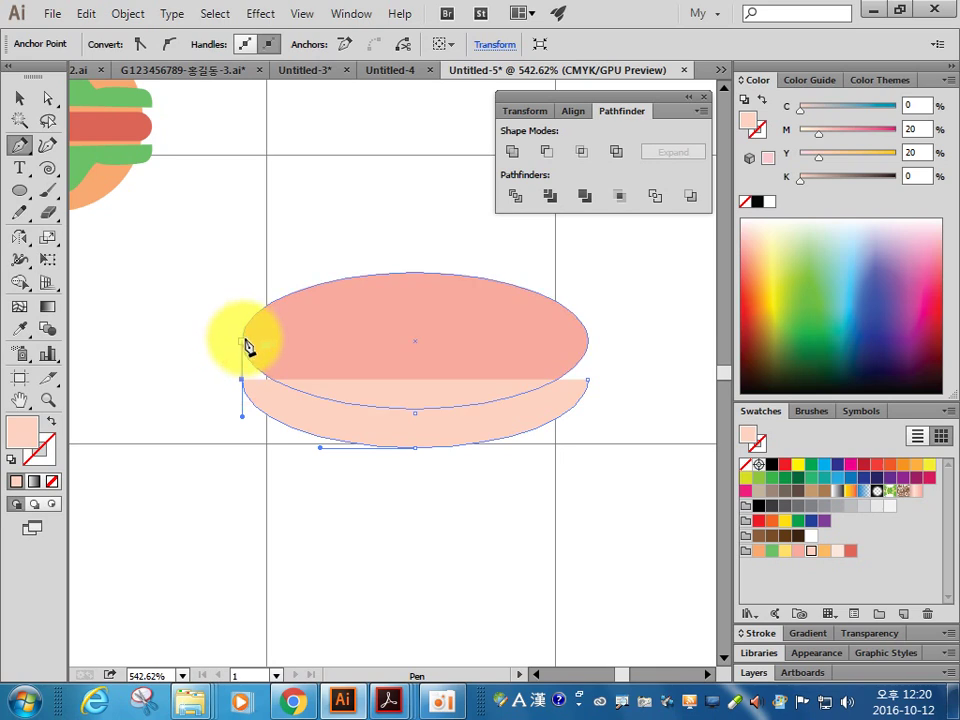
click(243, 341)
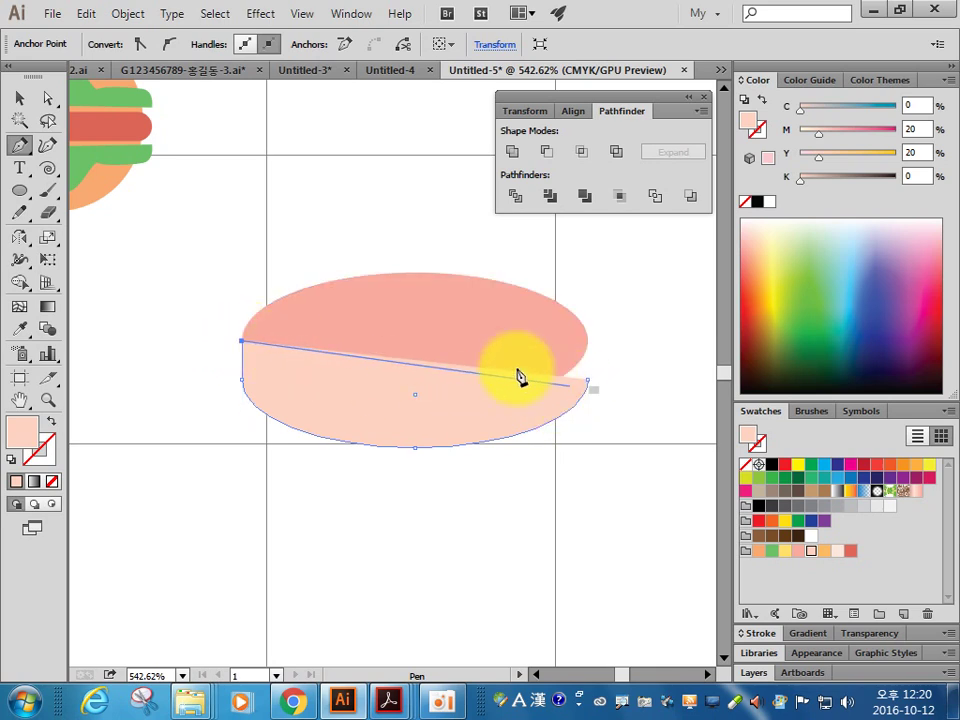
click(587, 341)
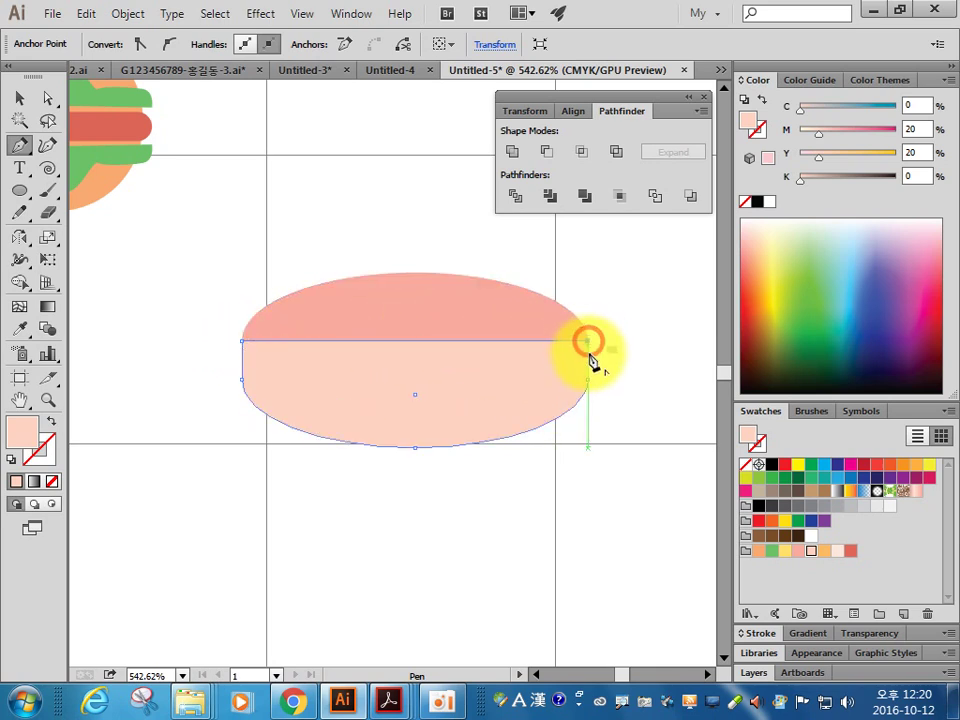
click(589, 381)
Step: Bring the pink M40 Y30 ellipse to the front, above the peach rim
click(20, 98)
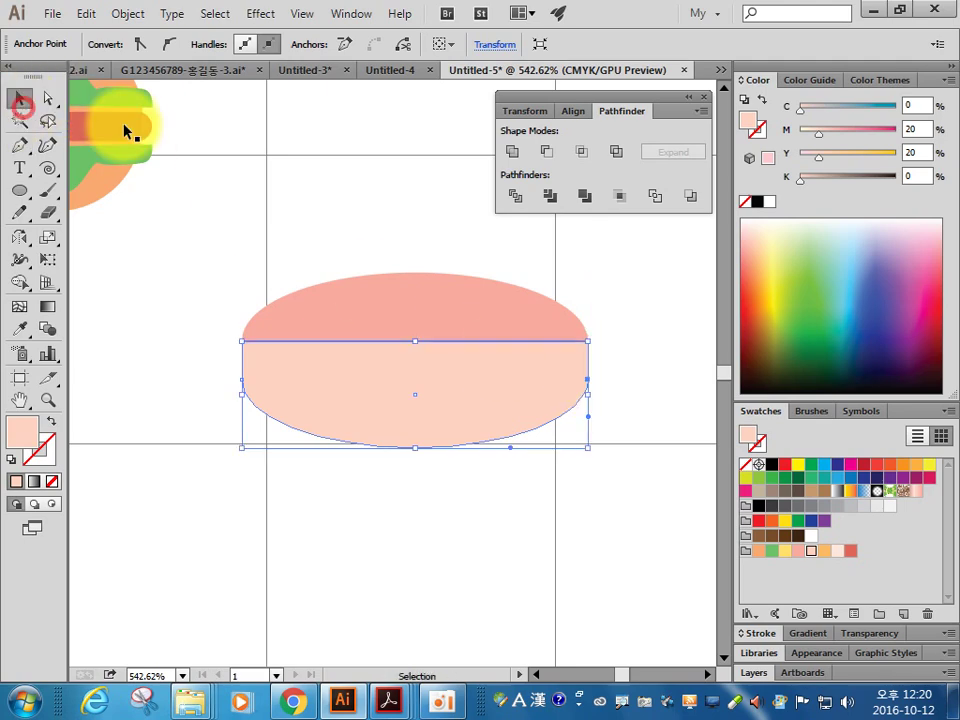
click(377, 199)
click(412, 312)
right_click(412, 312)
mouse_move(464, 577)
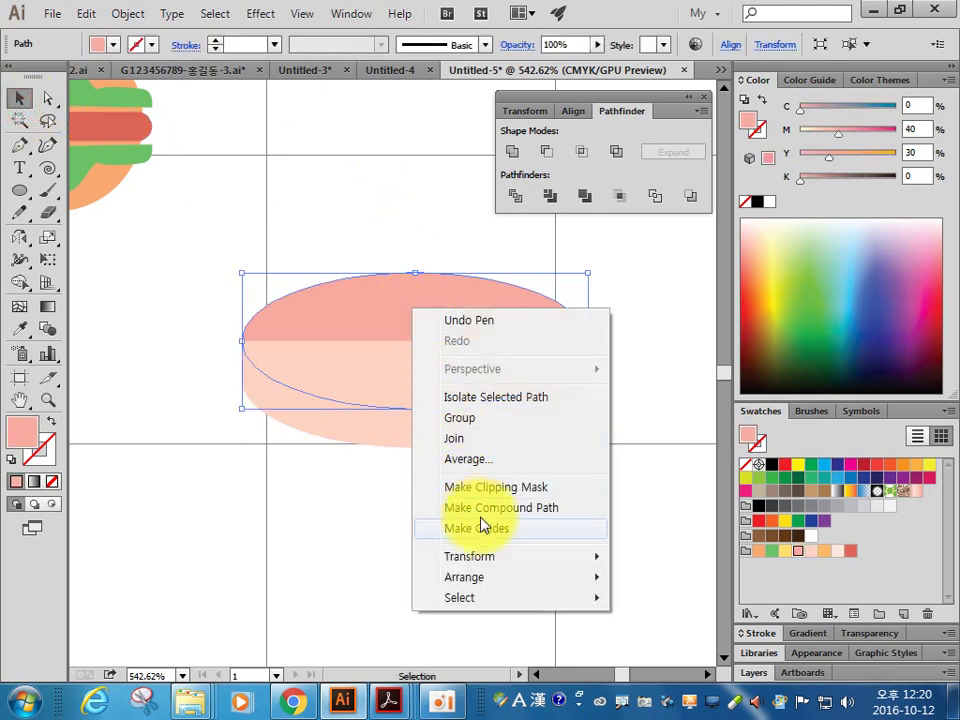
click(688, 581)
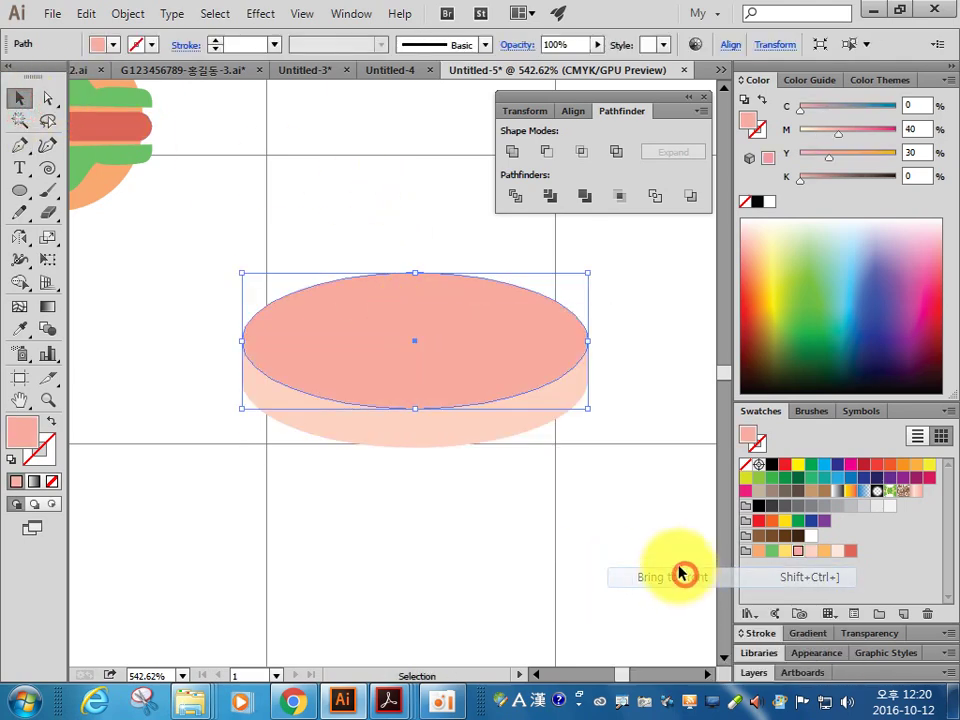
click(628, 404)
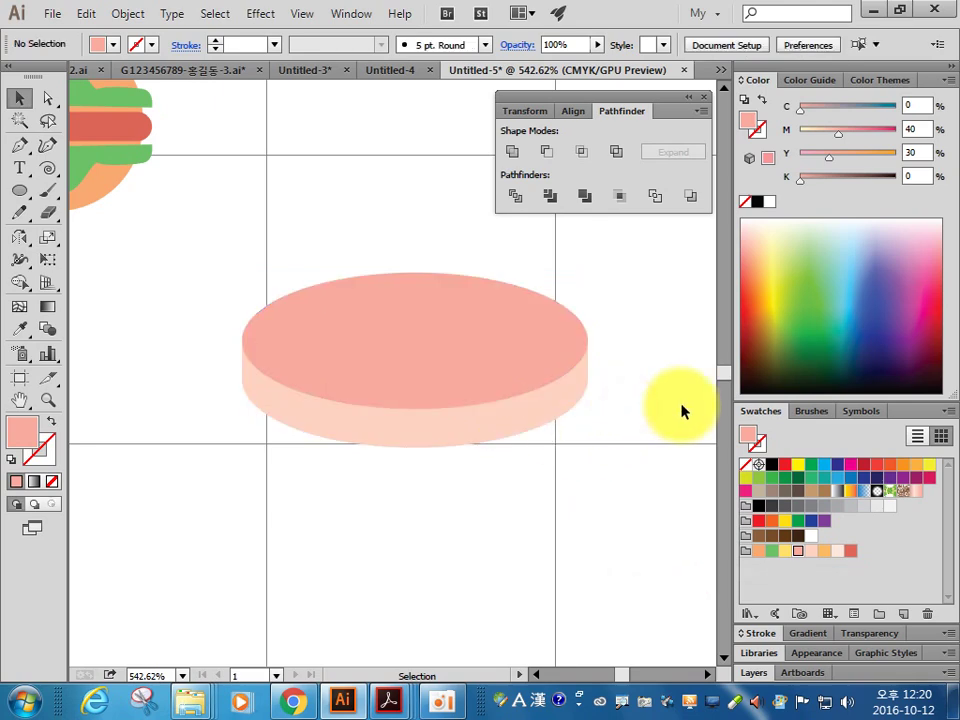
click(456, 420)
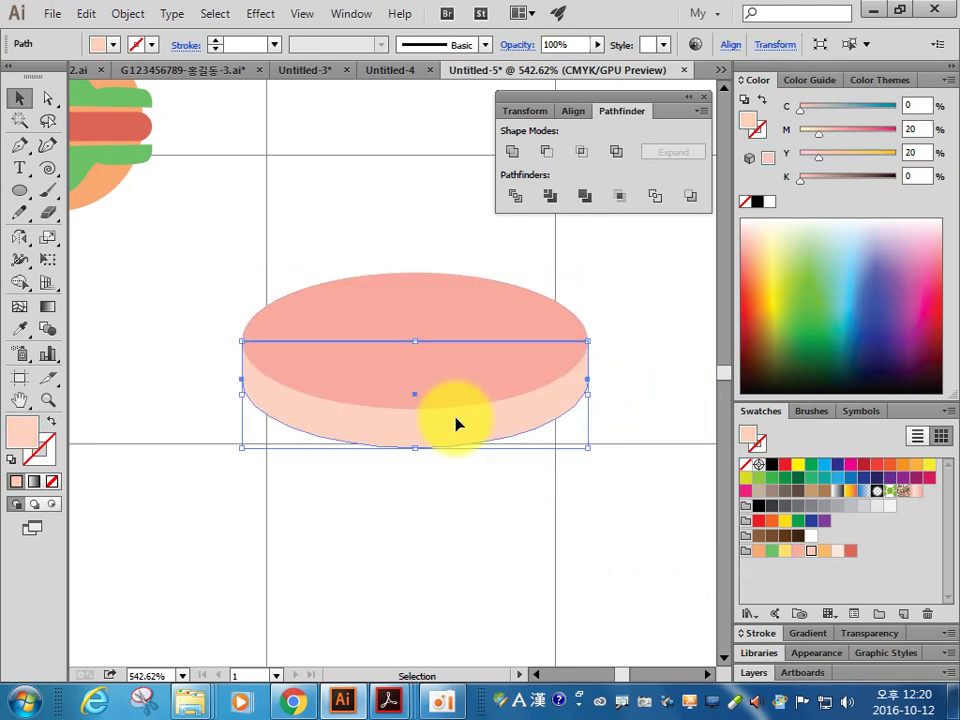
click(646, 382)
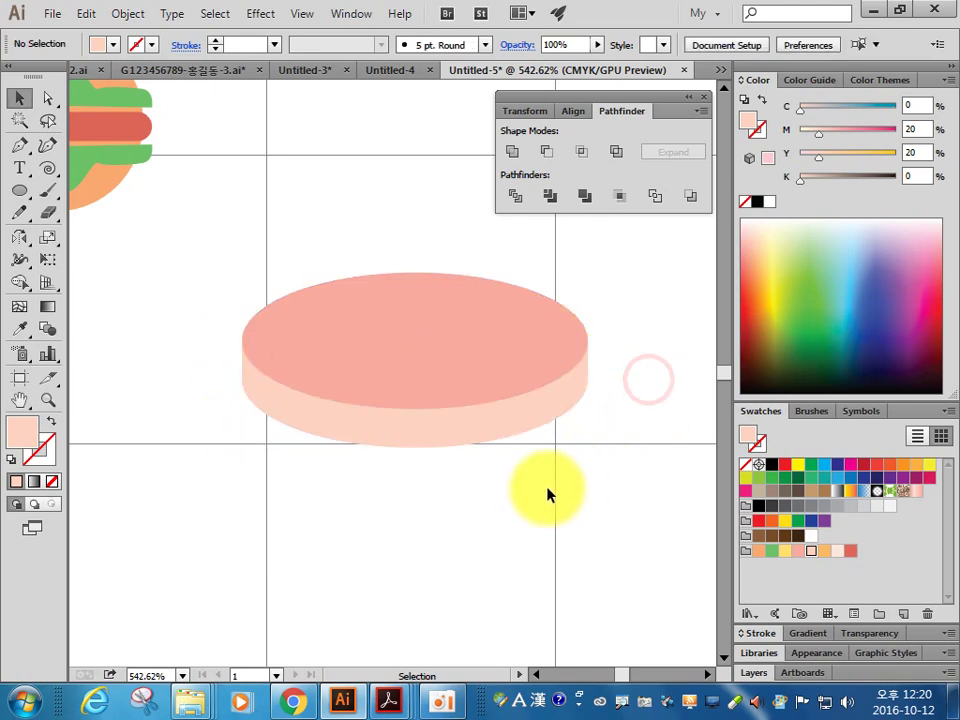
drag(503, 512, 435, 373)
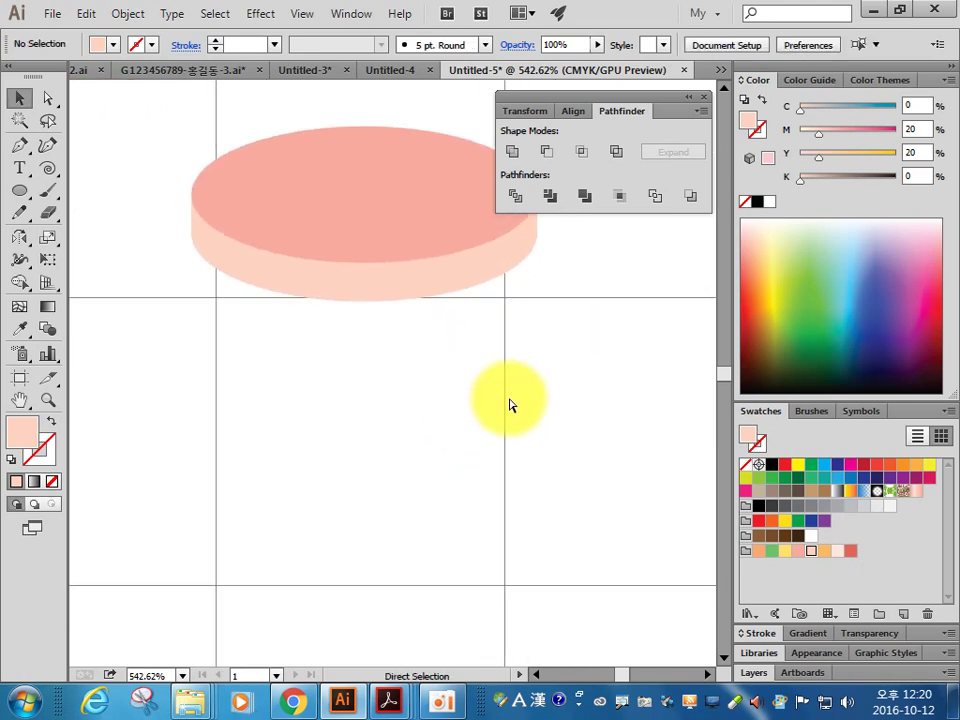
Step: Pen a closed tapered cup outline from the lid's left edge down to a rounded base and back up
scroll(510, 405, down, 3)
drag(421, 378, 432, 297)
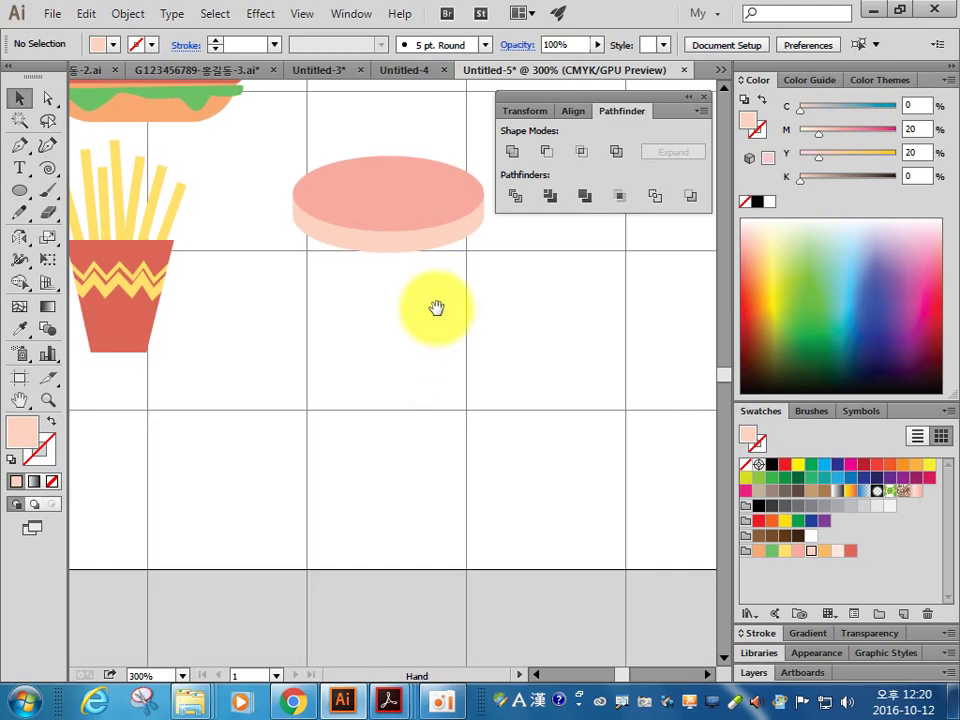
click(19, 145)
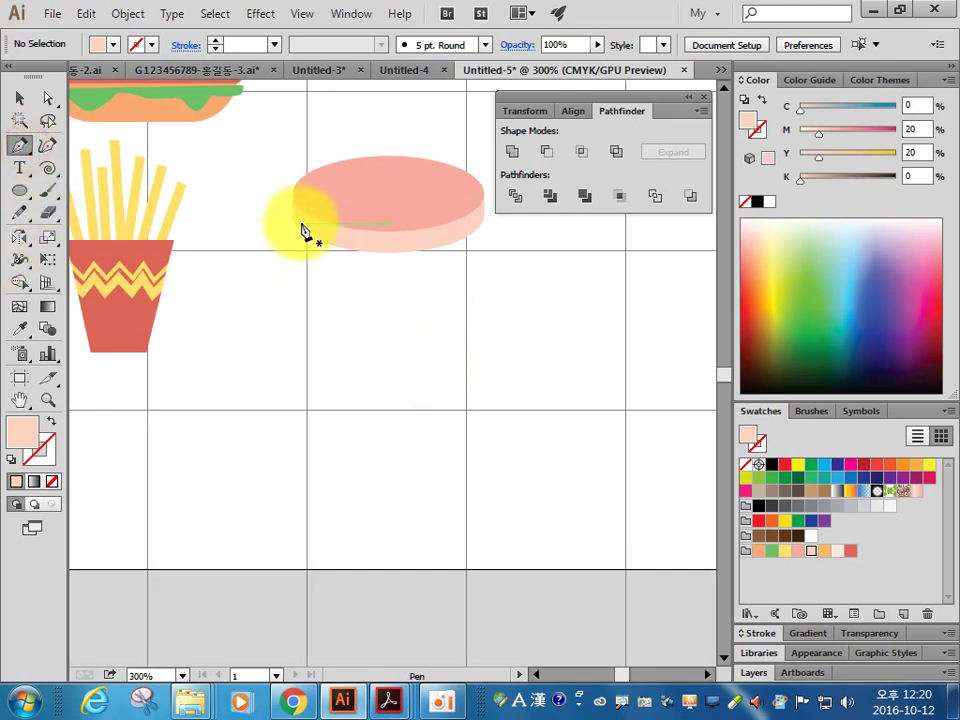
drag(292, 214, 296, 214)
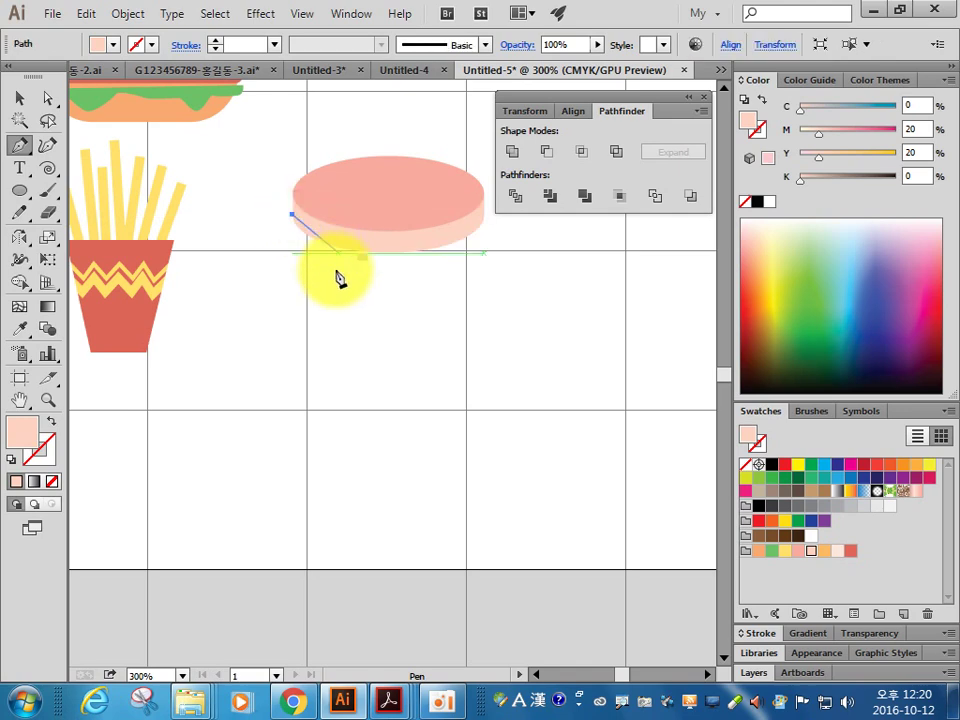
click(299, 221)
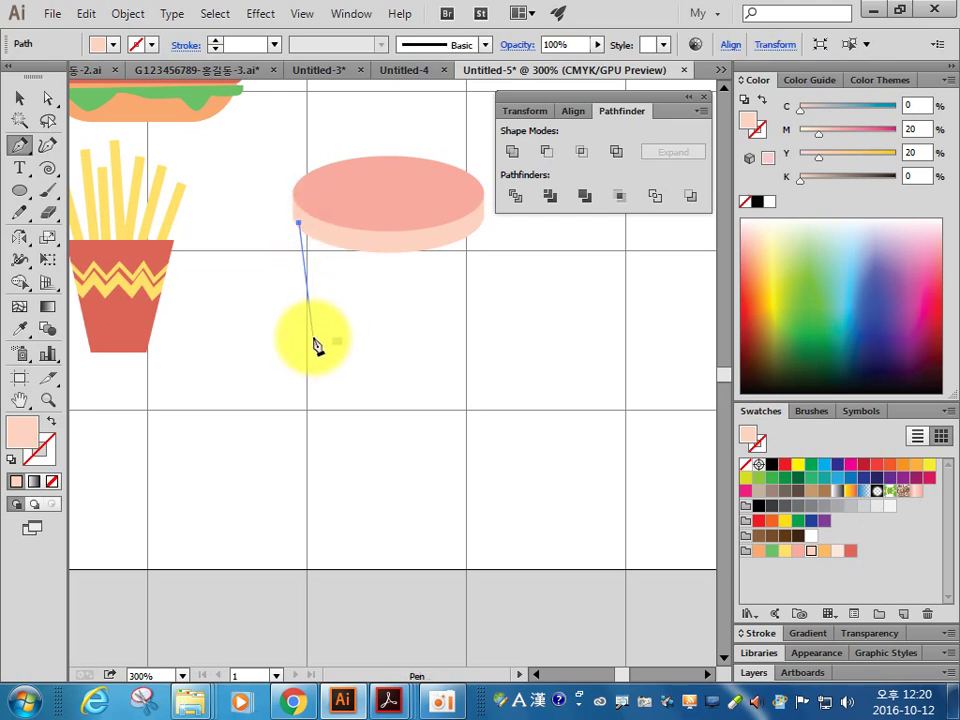
click(339, 490)
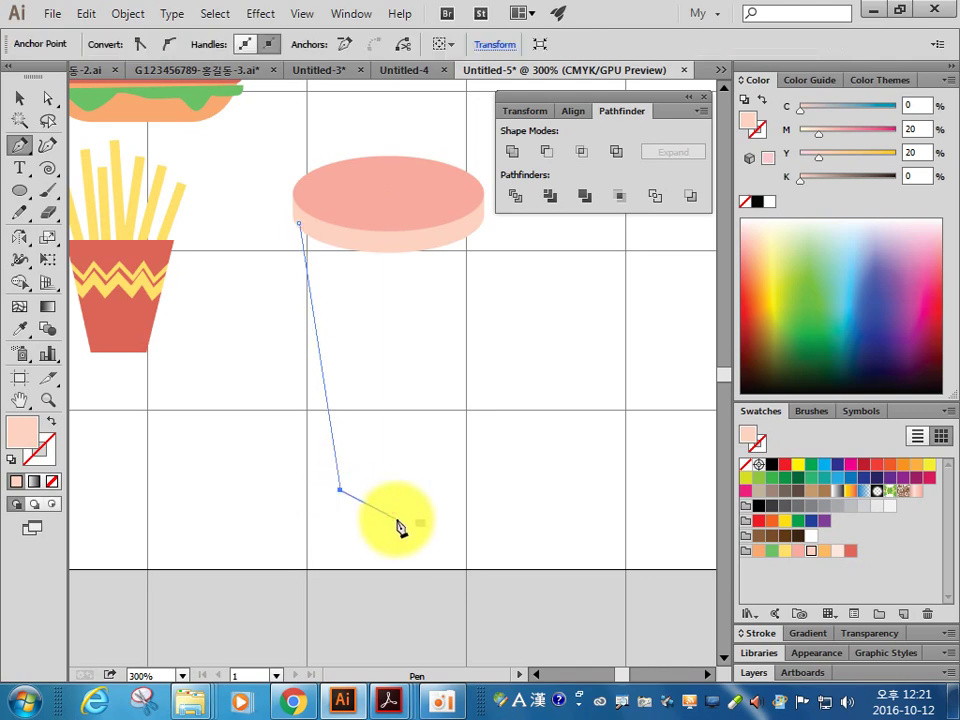
drag(388, 503, 418, 505)
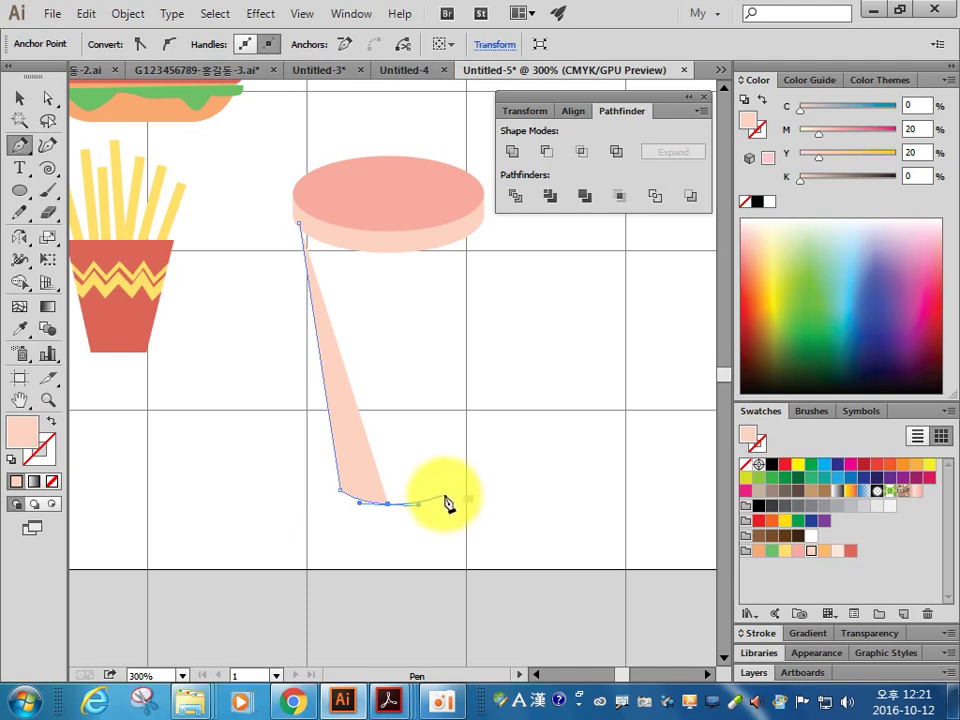
mouse_move(445, 493)
mouse_down()
mouse_move(458, 478)
mouse_move(450, 500)
mouse_up()
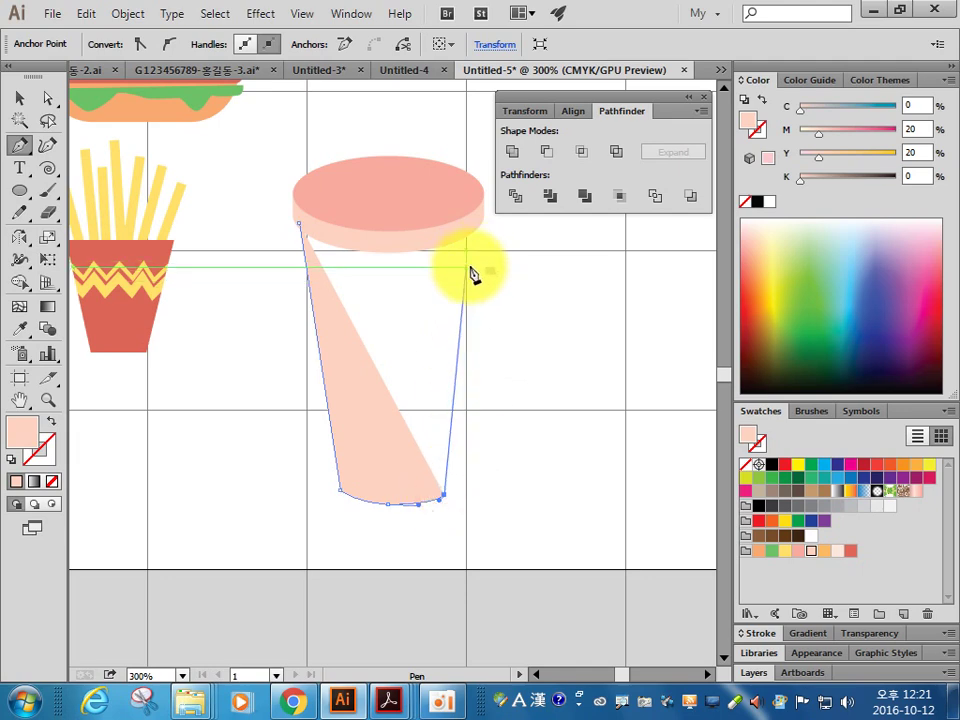
click(470, 225)
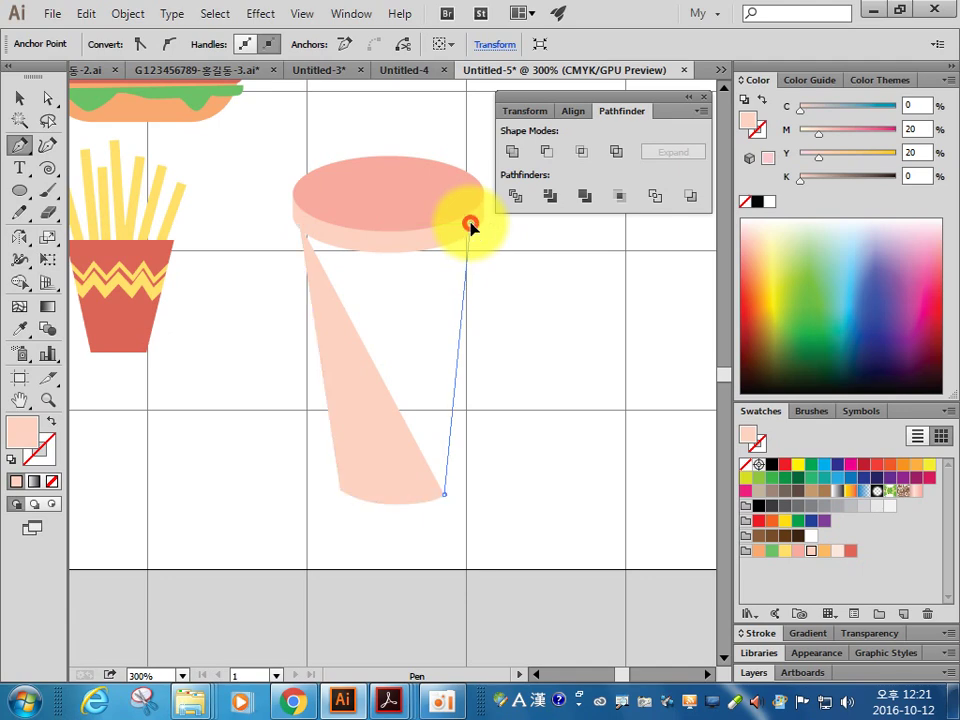
click(303, 225)
Step: Compare the cup against the reference PDF in Acrobat, then return to Illustrator
click(21, 100)
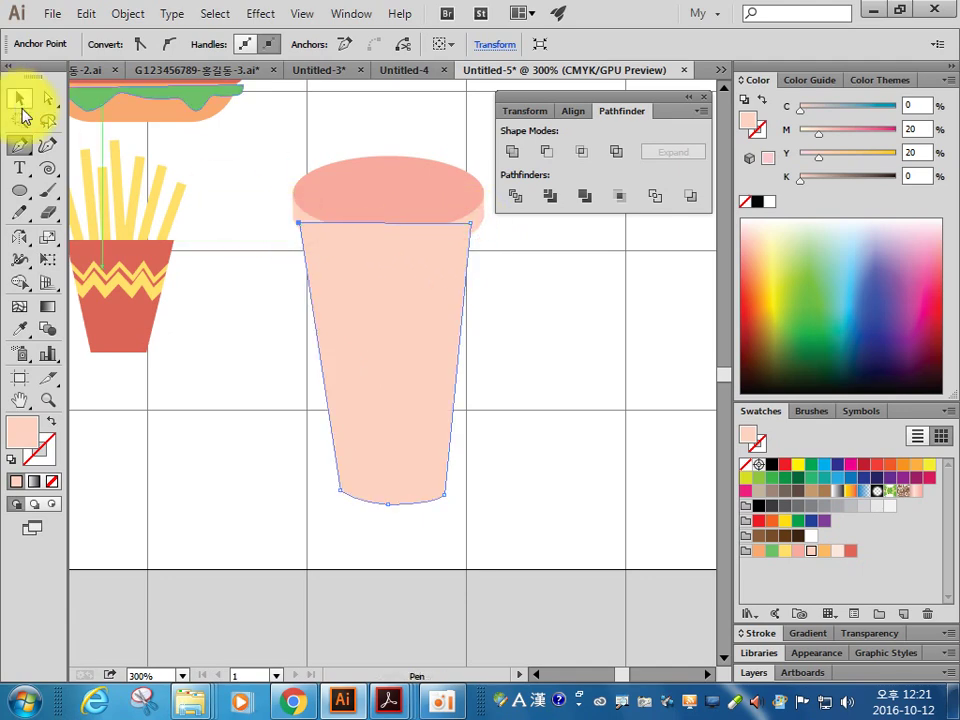
click(408, 702)
click(360, 615)
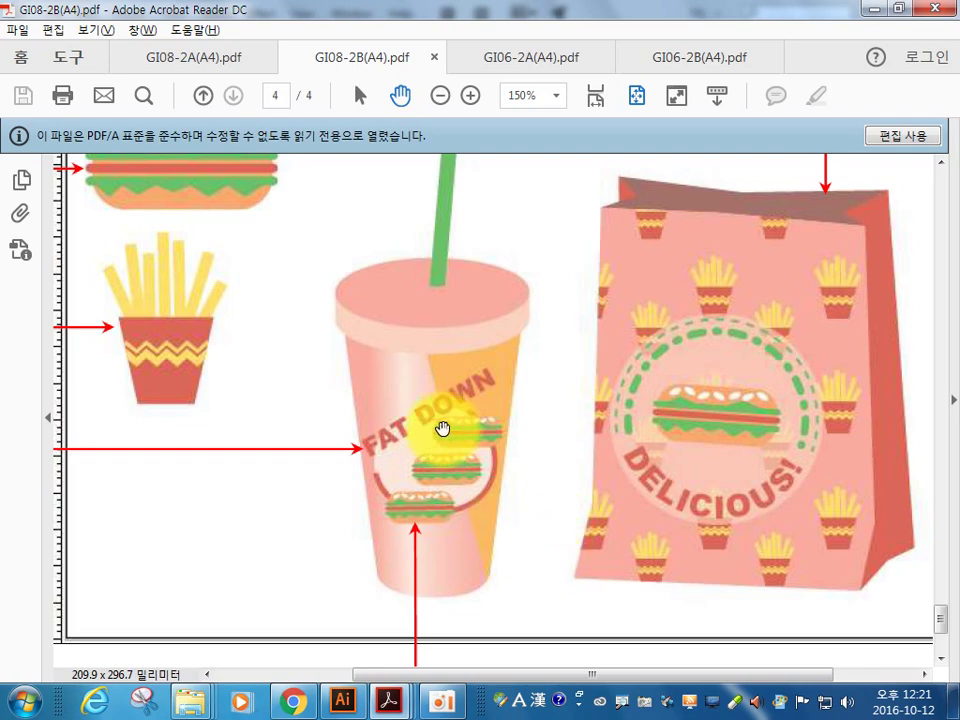
key(alt+Tab)
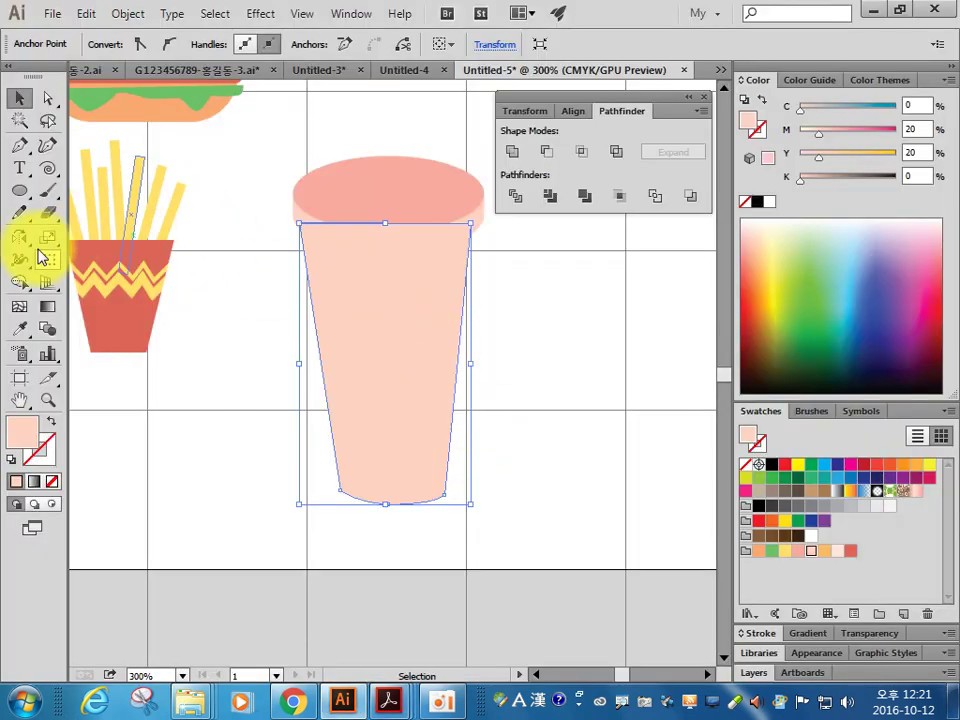
click(19, 145)
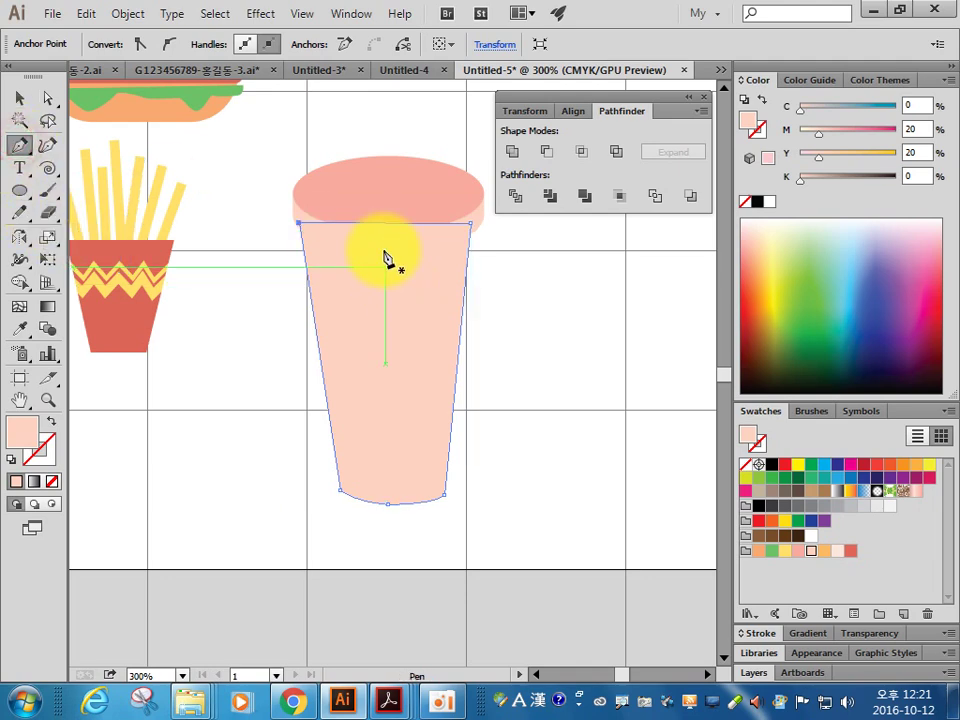
Step: Draw a black-stroked, unfilled line from the cup's top down toward its lower right
ctrl+click(407, 558)
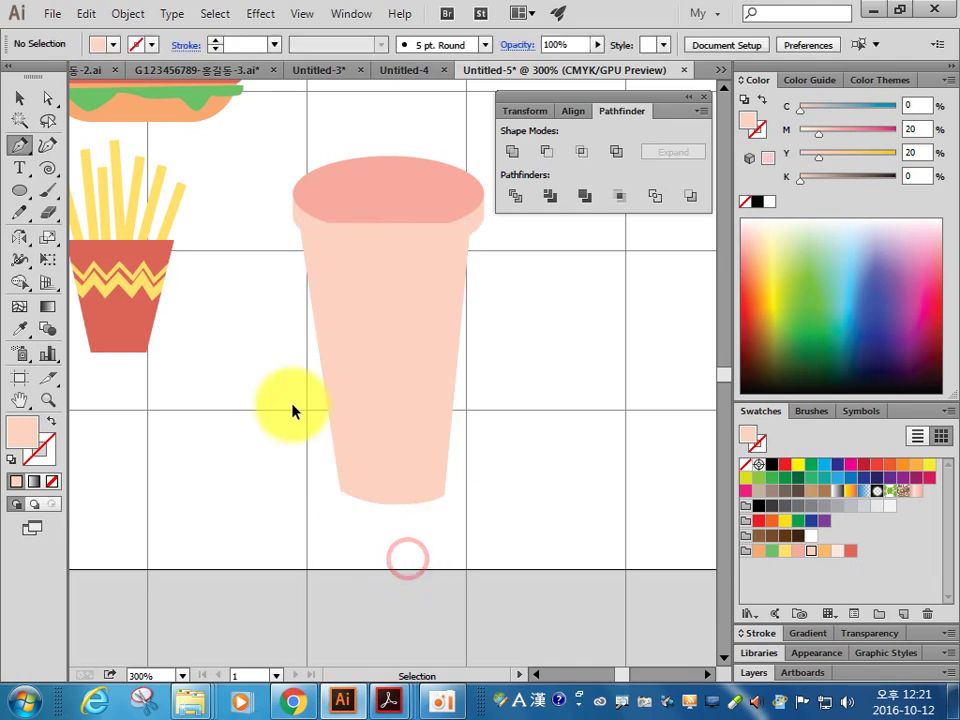
click(13, 461)
click(52, 481)
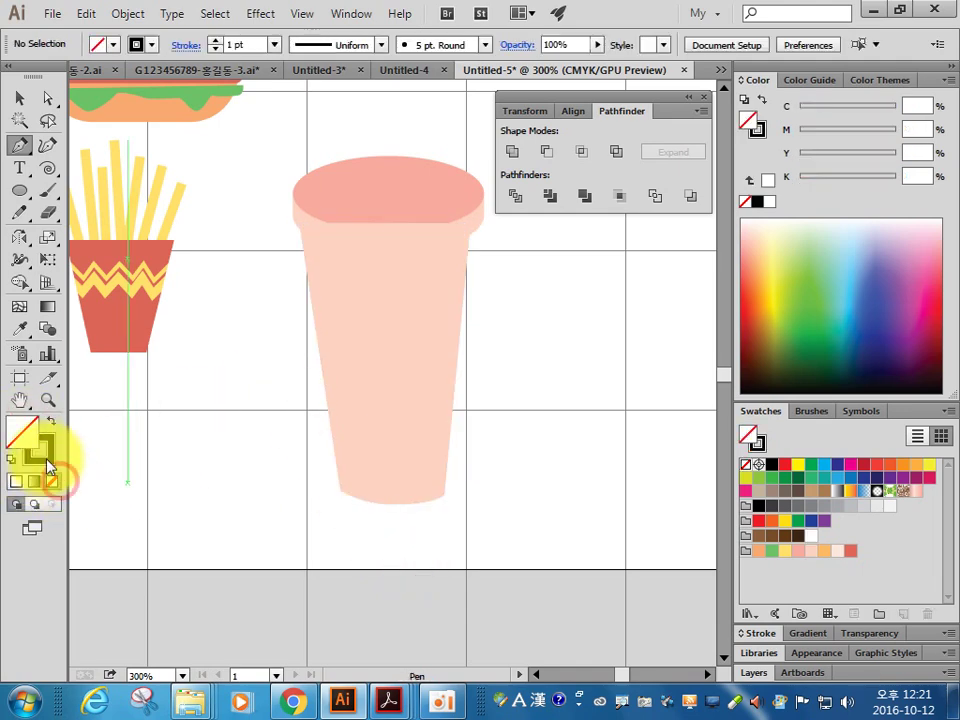
click(378, 207)
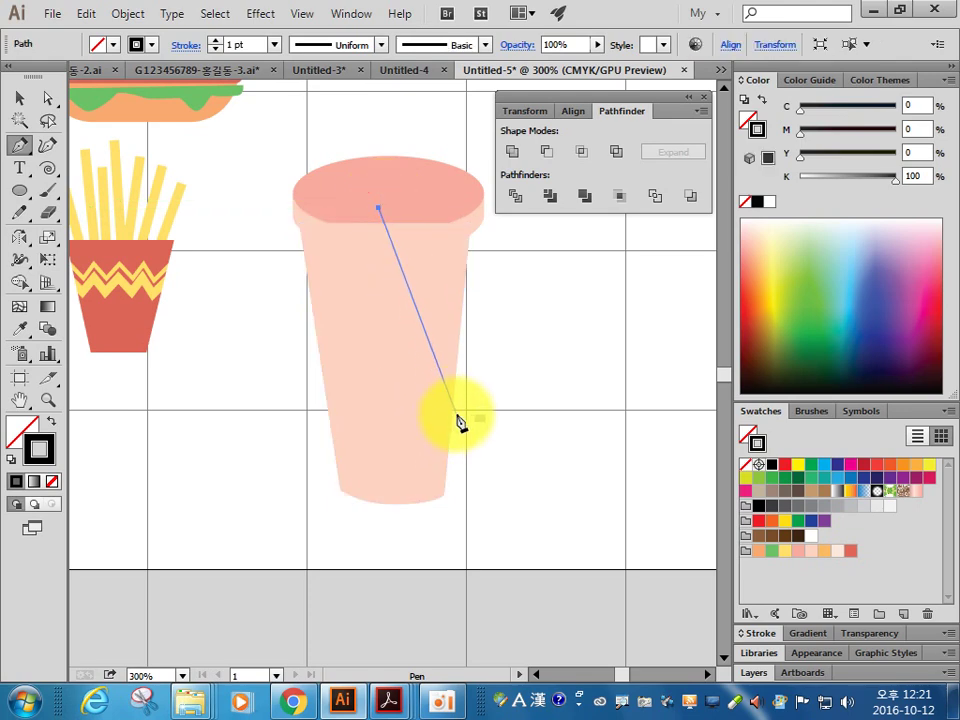
click(453, 461)
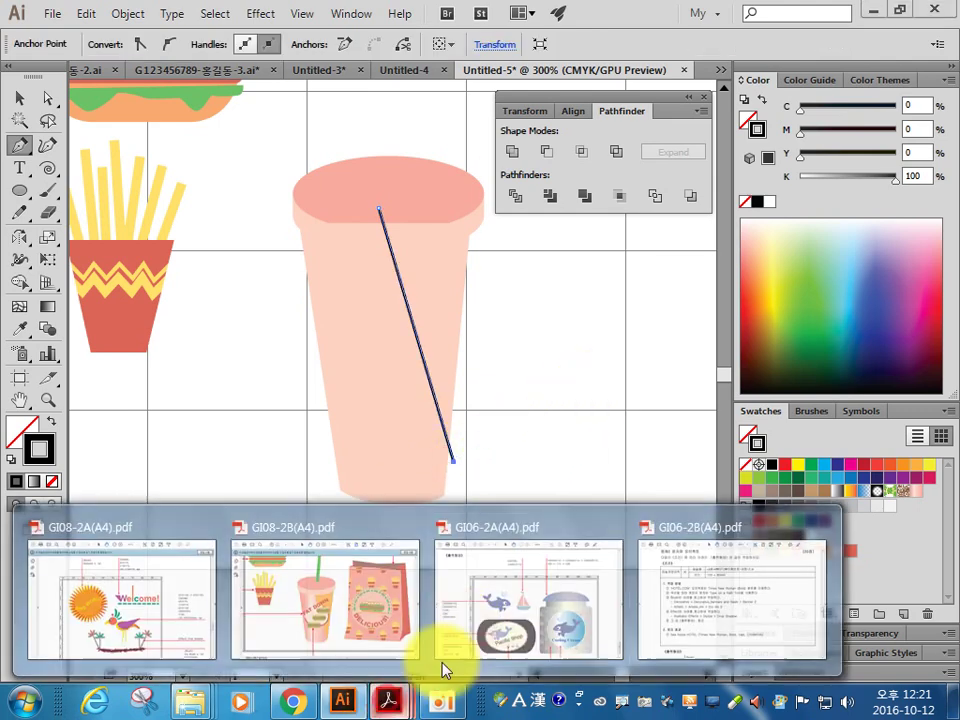
Step: After checking the reference, move the line's end anchor onto the cup's bottom-right corner
click(375, 615)
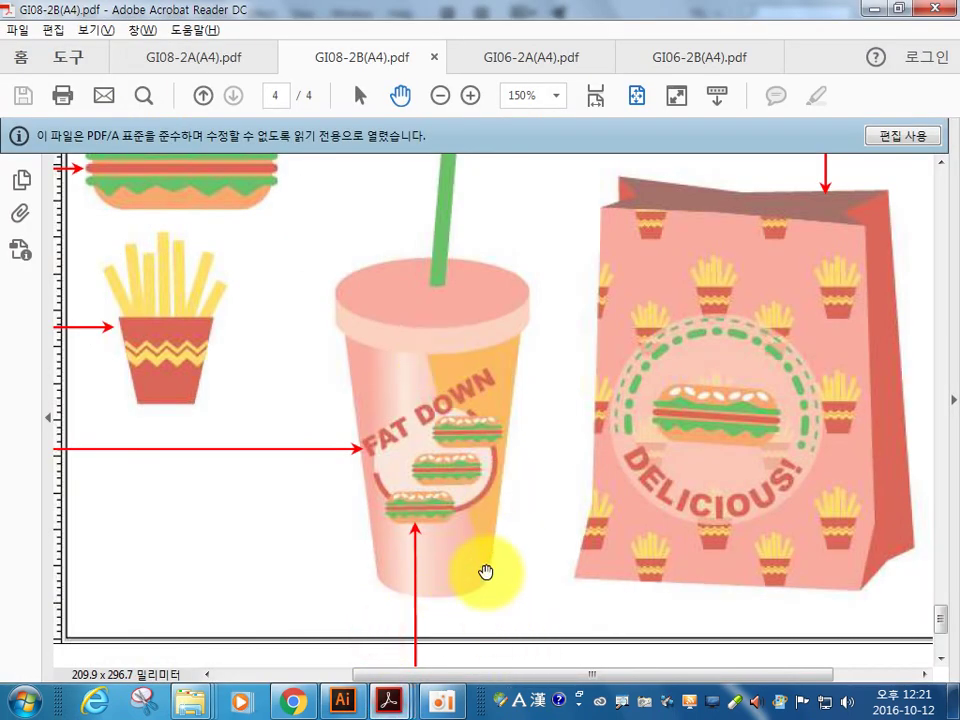
click(343, 699)
click(46, 100)
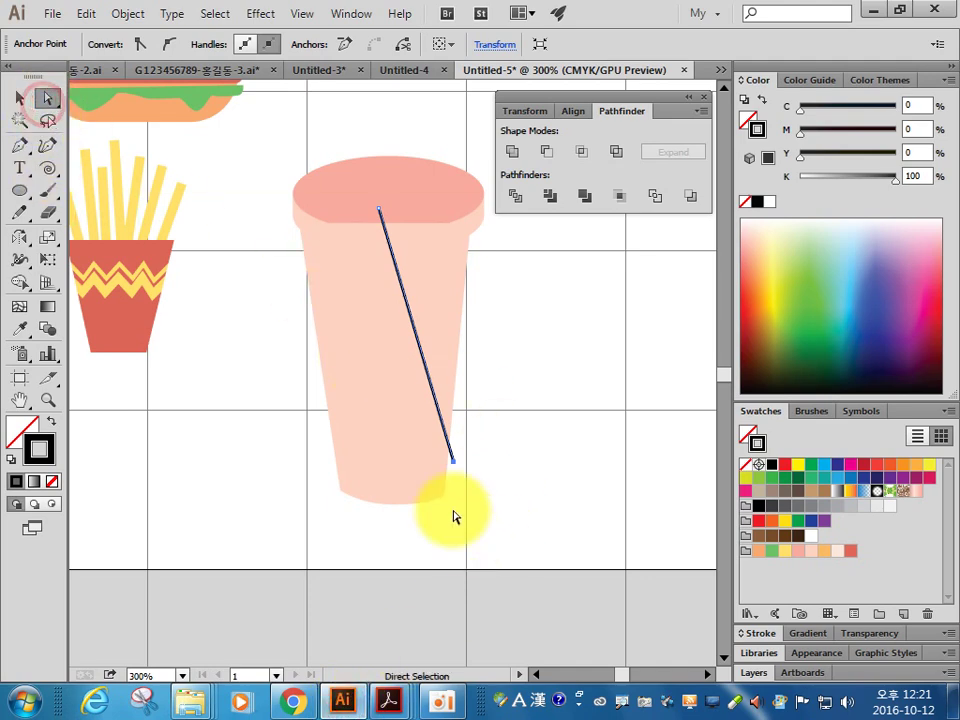
click(449, 495)
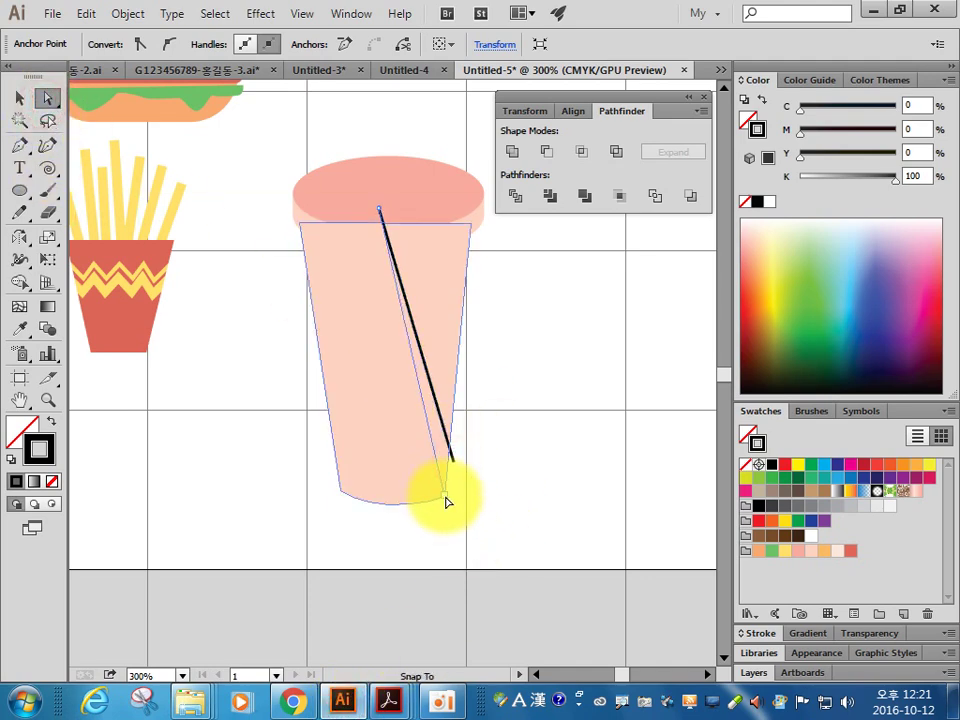
drag(447, 502, 442, 503)
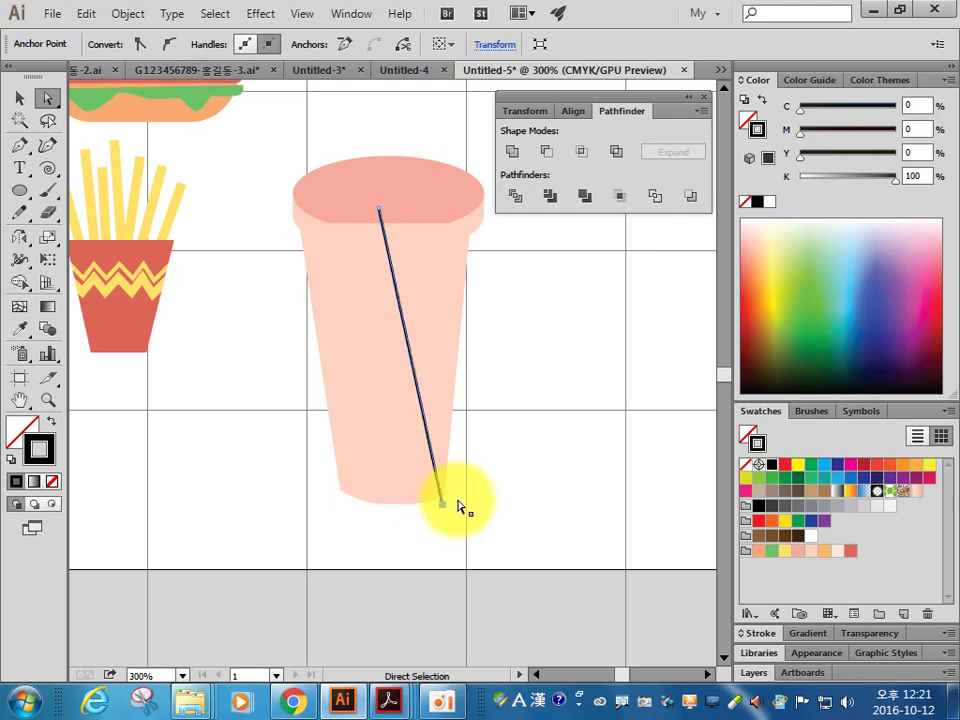
click(510, 486)
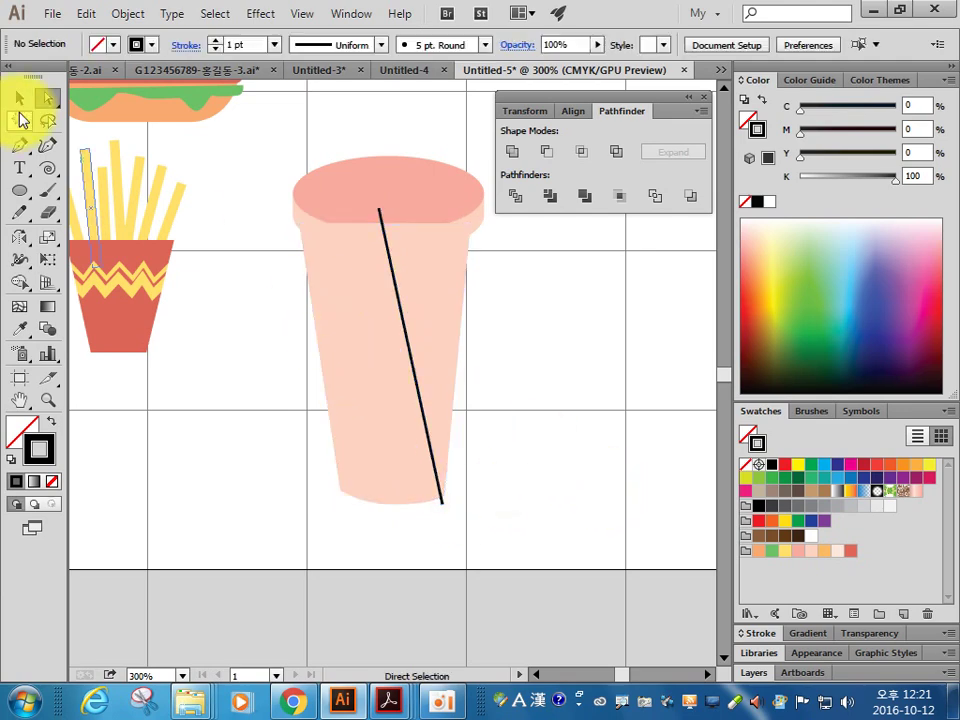
click(19, 98)
click(379, 387)
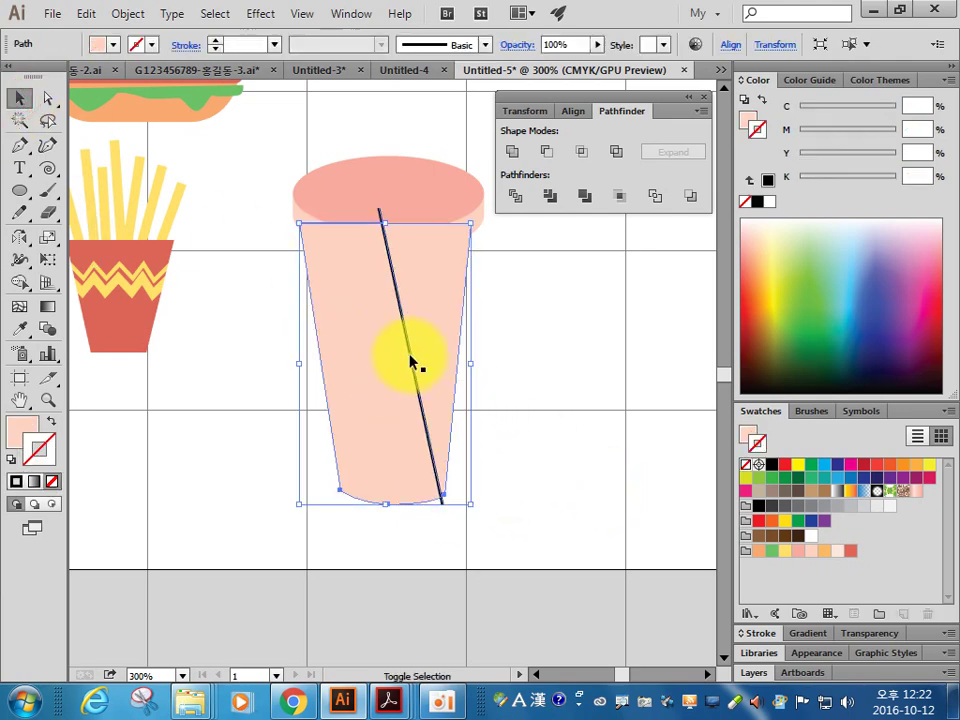
Step: Divide the cup body along the slanted line and ungroup the resulting pieces
shift+click(411, 362)
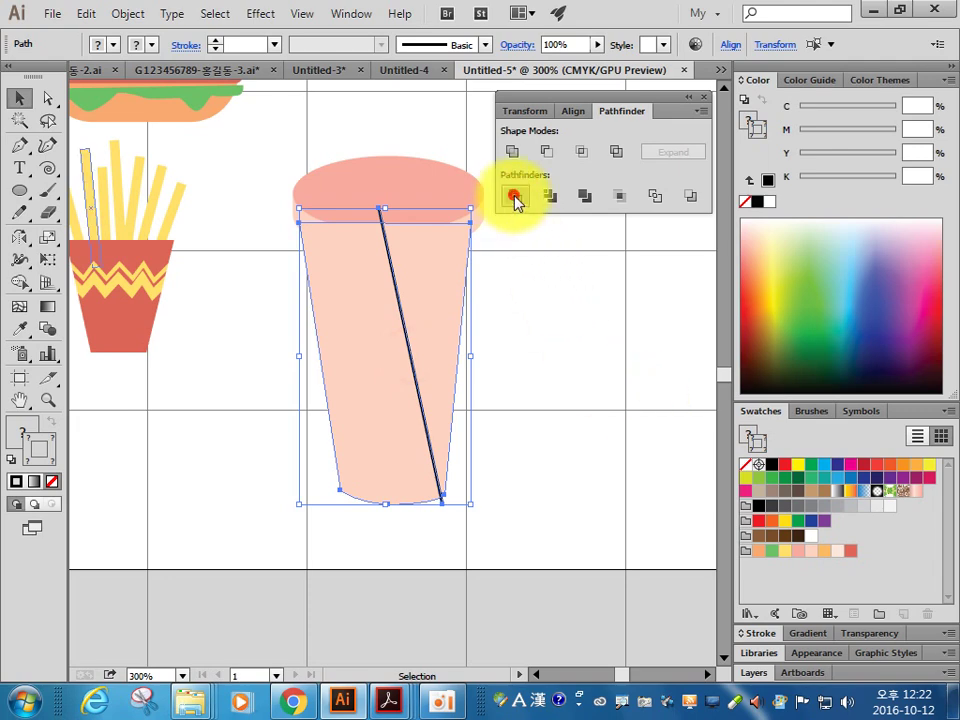
click(515, 198)
right_click(393, 376)
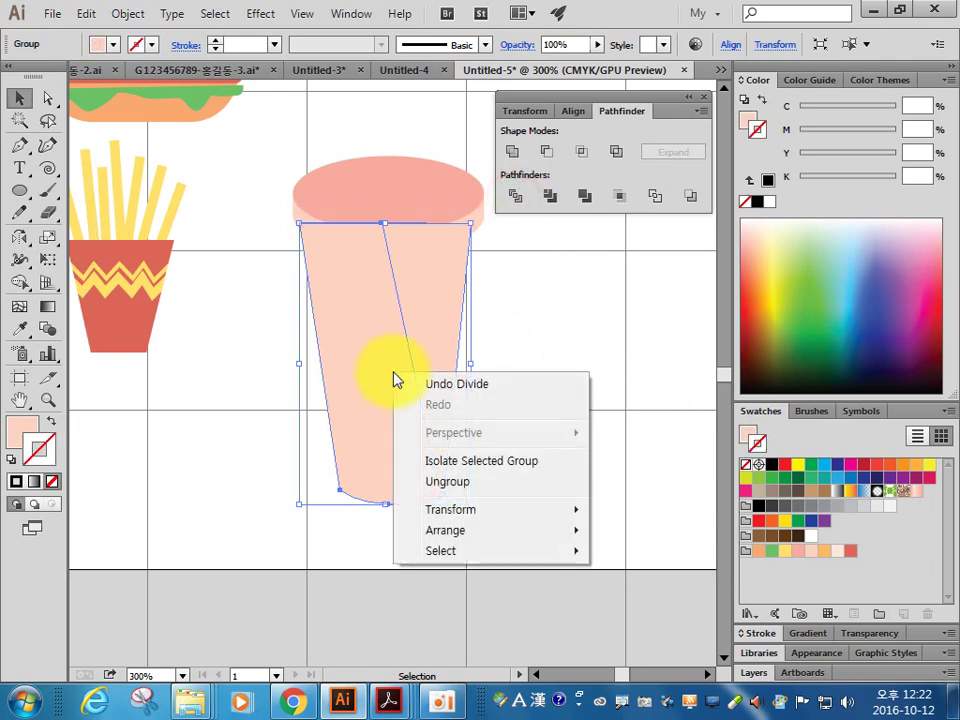
click(448, 483)
click(568, 377)
Step: Bring the top ellipse in front of the cup pieces, then select the slanted left piece
click(410, 245)
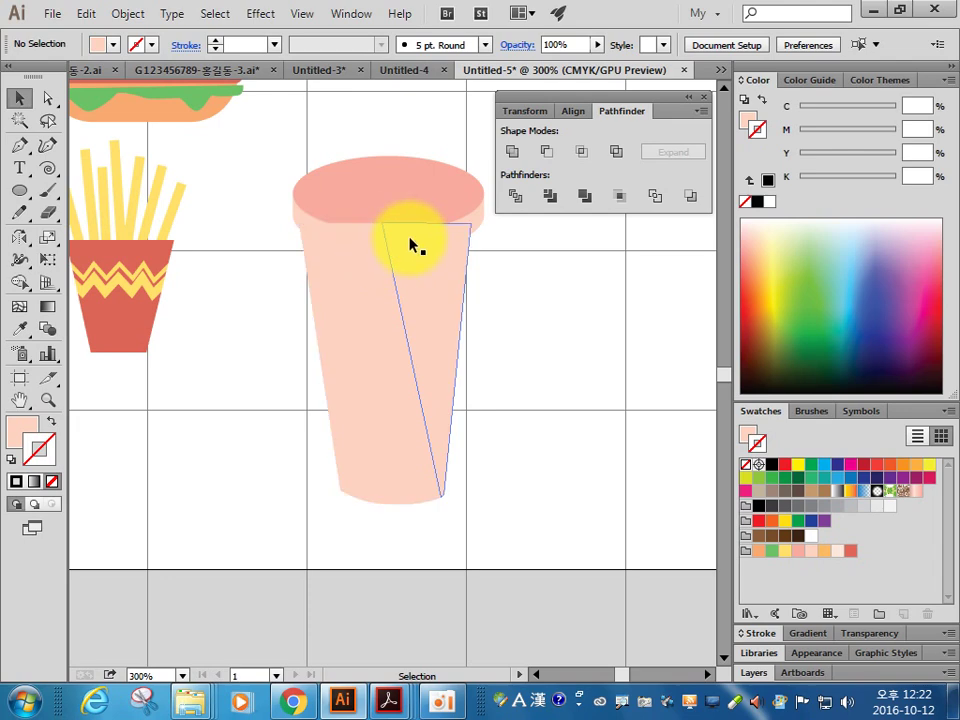
click(305, 202)
right_click(299, 220)
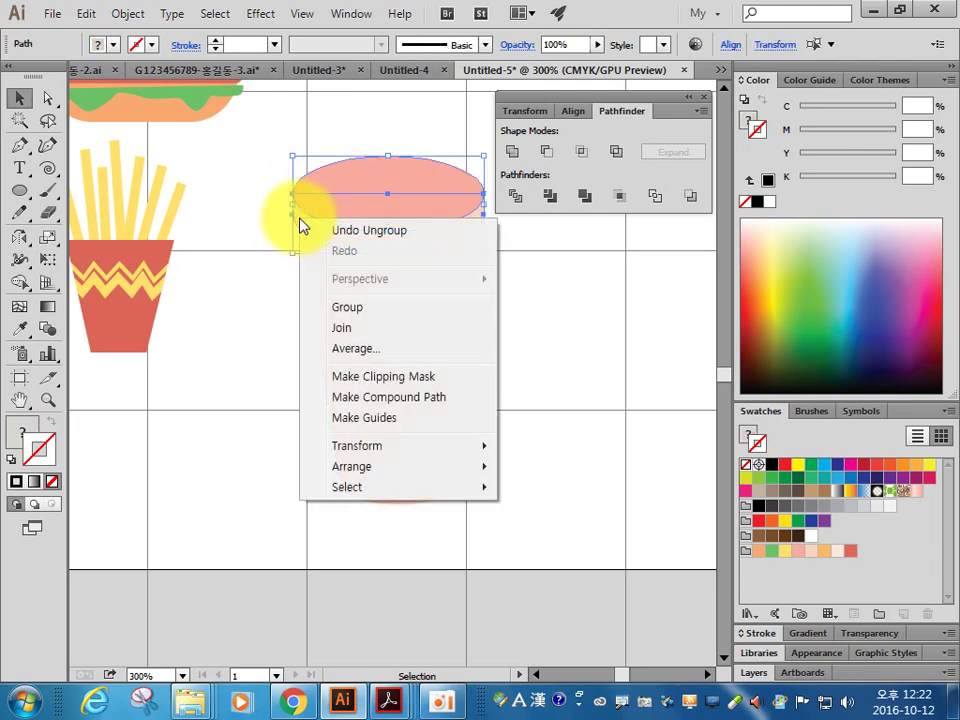
click(546, 465)
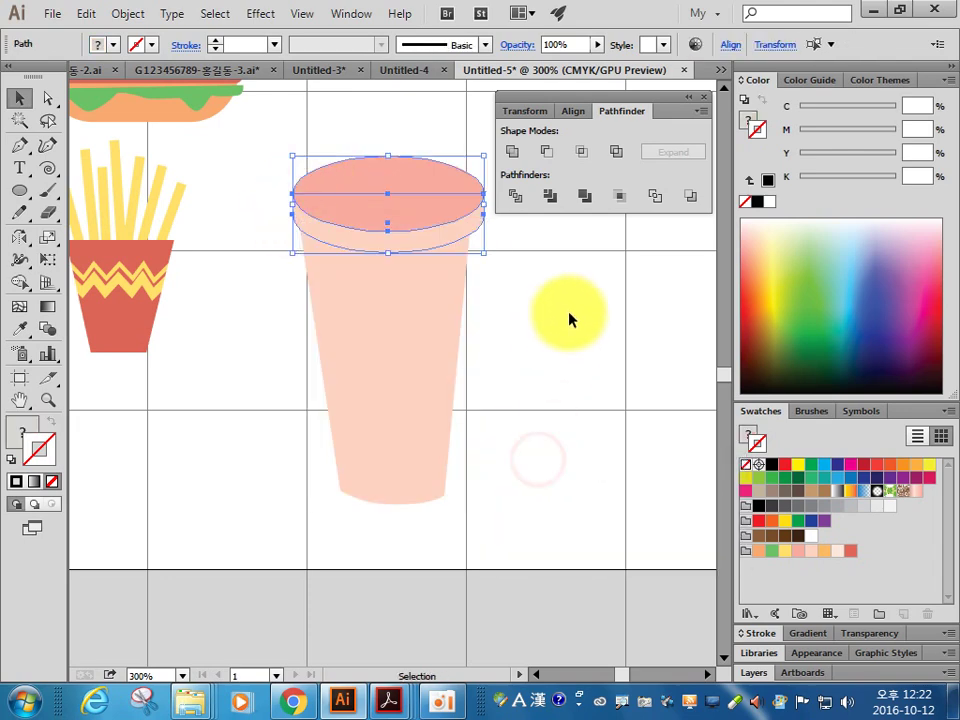
click(570, 319)
click(360, 336)
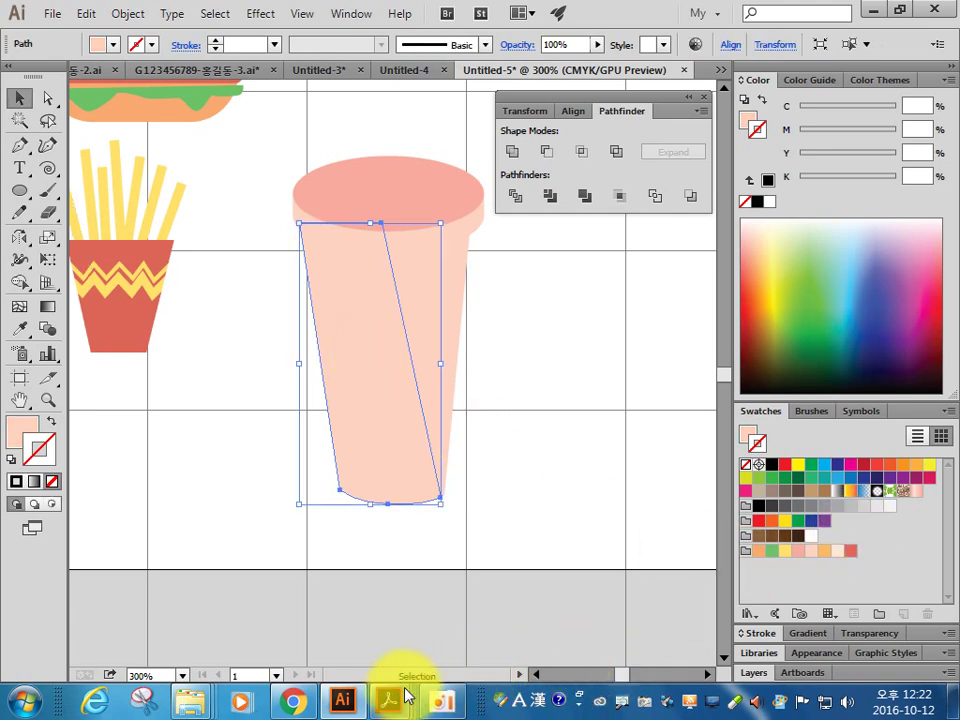
Step: Check the cup's colour notes in the Acrobat Reader reference
mouse_move(389, 700)
click(395, 585)
drag(332, 476, 582, 380)
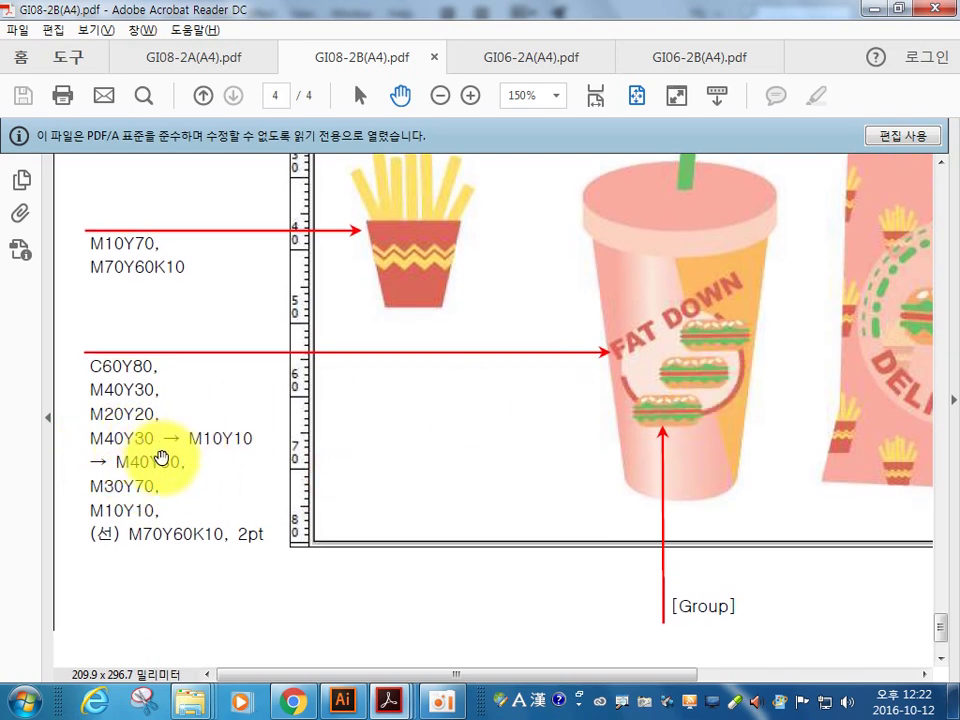
key(alt+Tab)
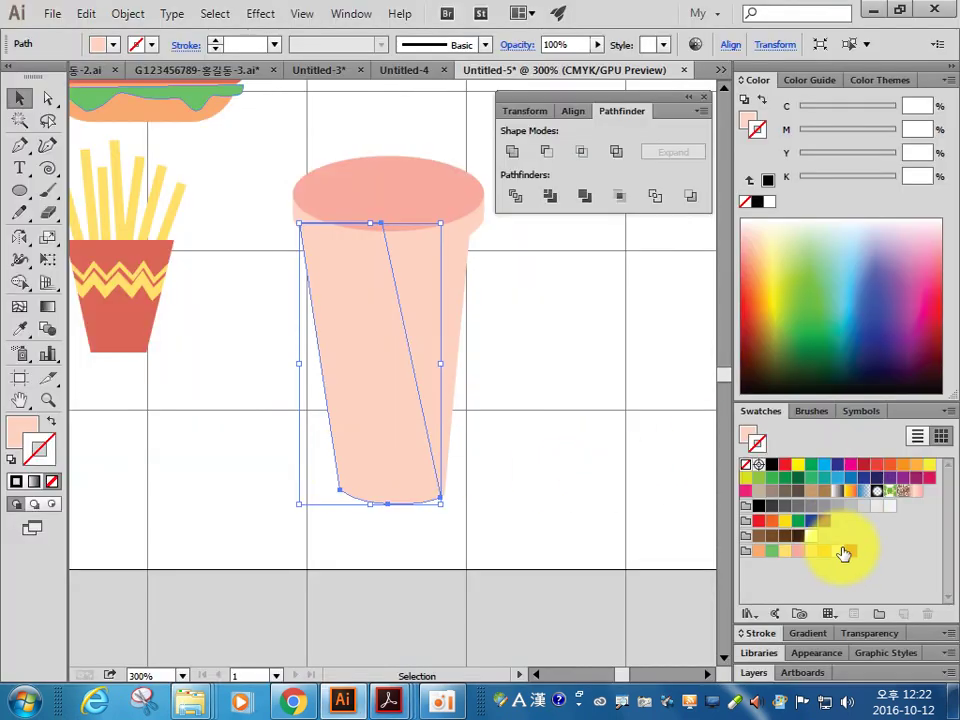
Step: Set up a linear gradient with stops M40Y30, M10Y10 and M40Y30
click(915, 491)
click(812, 632)
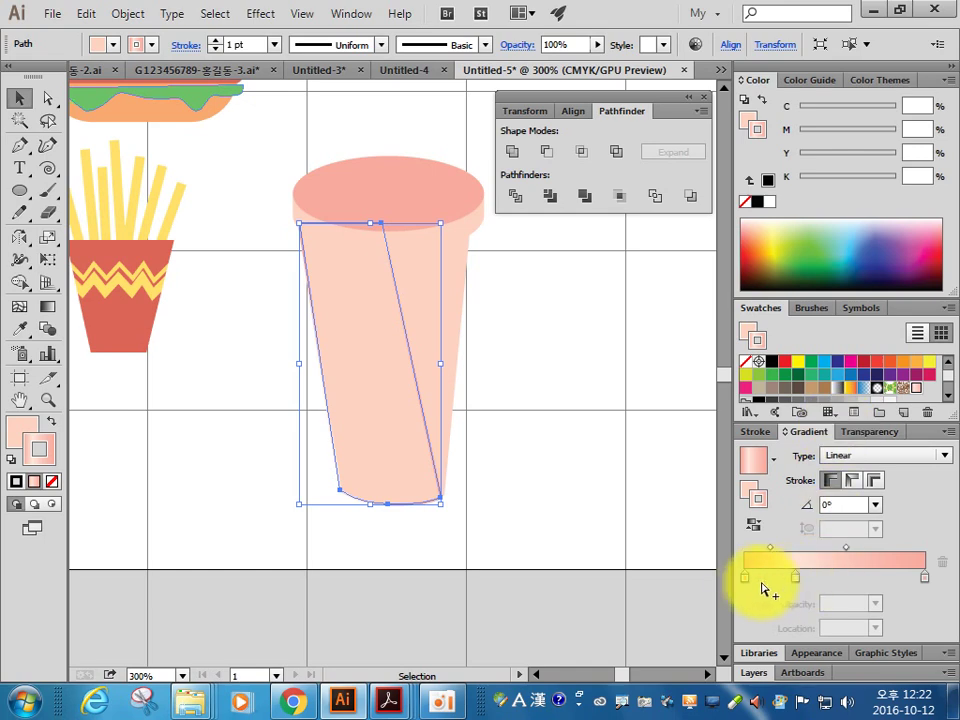
click(744, 577)
double_click(744, 577)
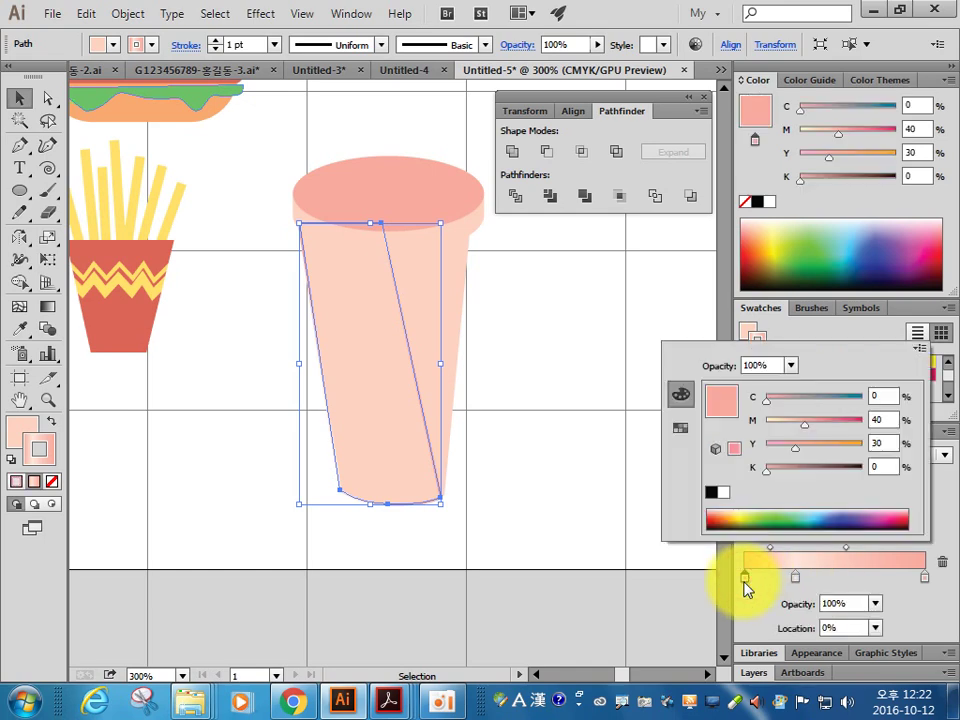
click(882, 419)
click(795, 578)
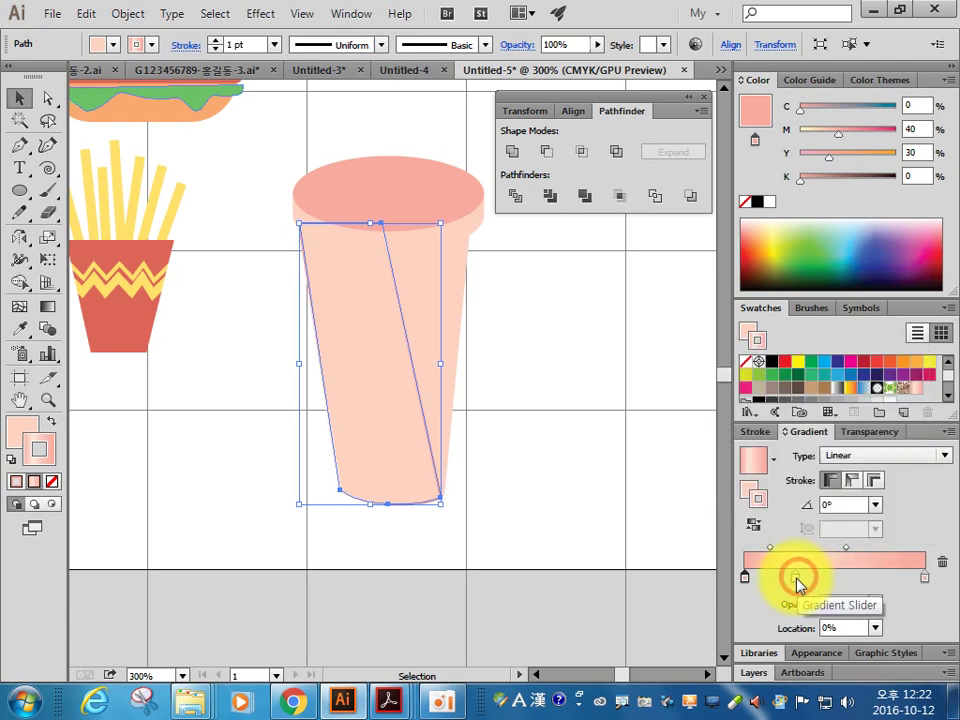
double_click(795, 578)
click(882, 443)
click(922, 576)
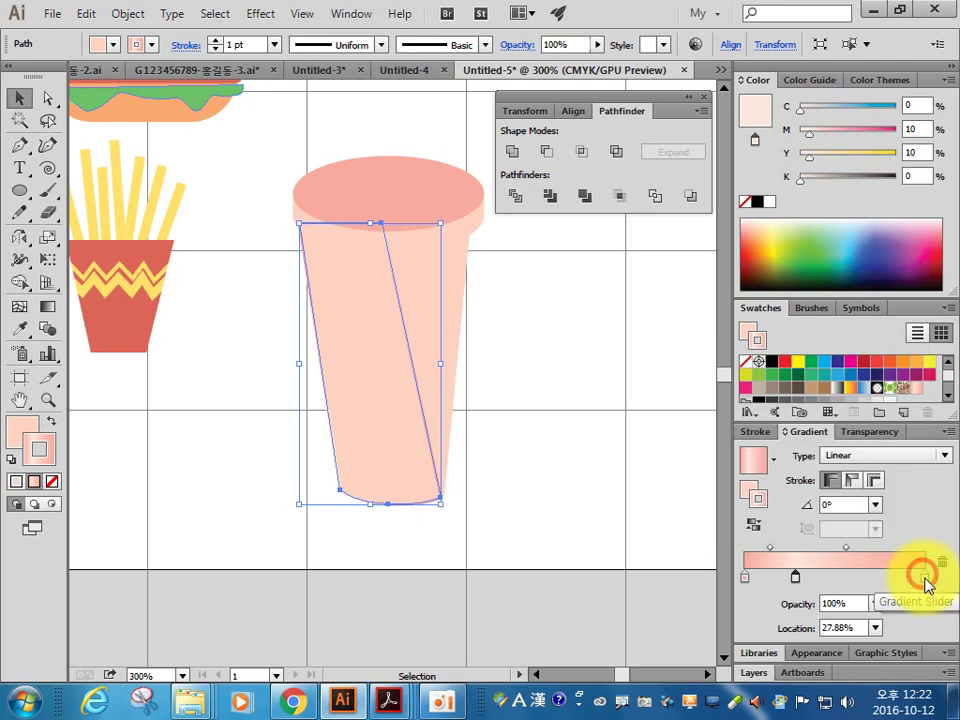
double_click(924, 576)
click(883, 443)
click(928, 572)
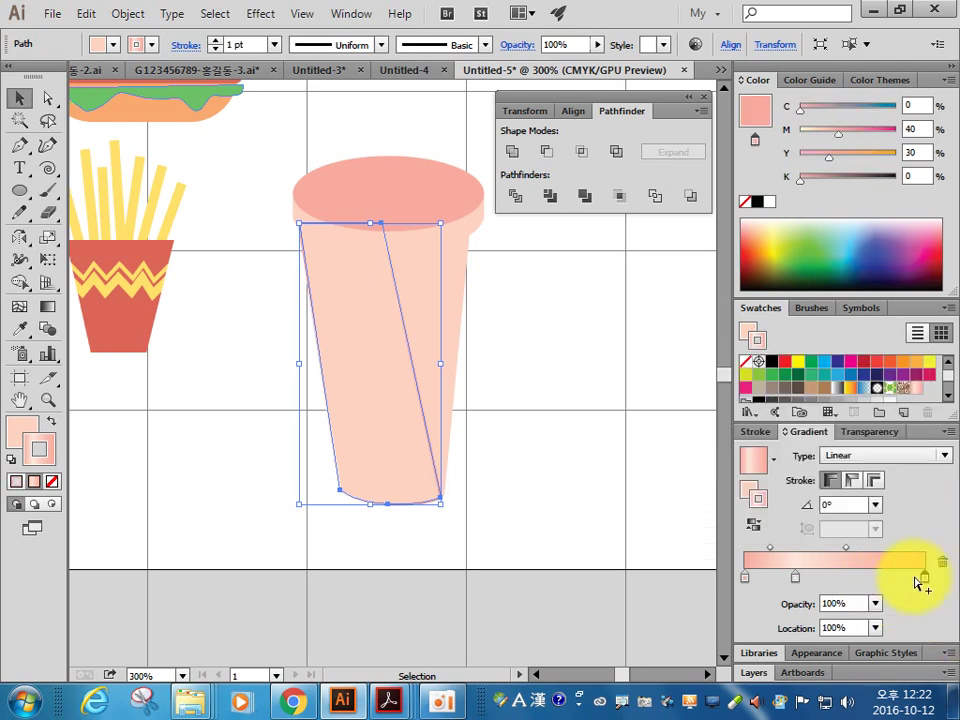
Step: Fill the left cup piece with the gradient and set its stroke to None
click(50, 421)
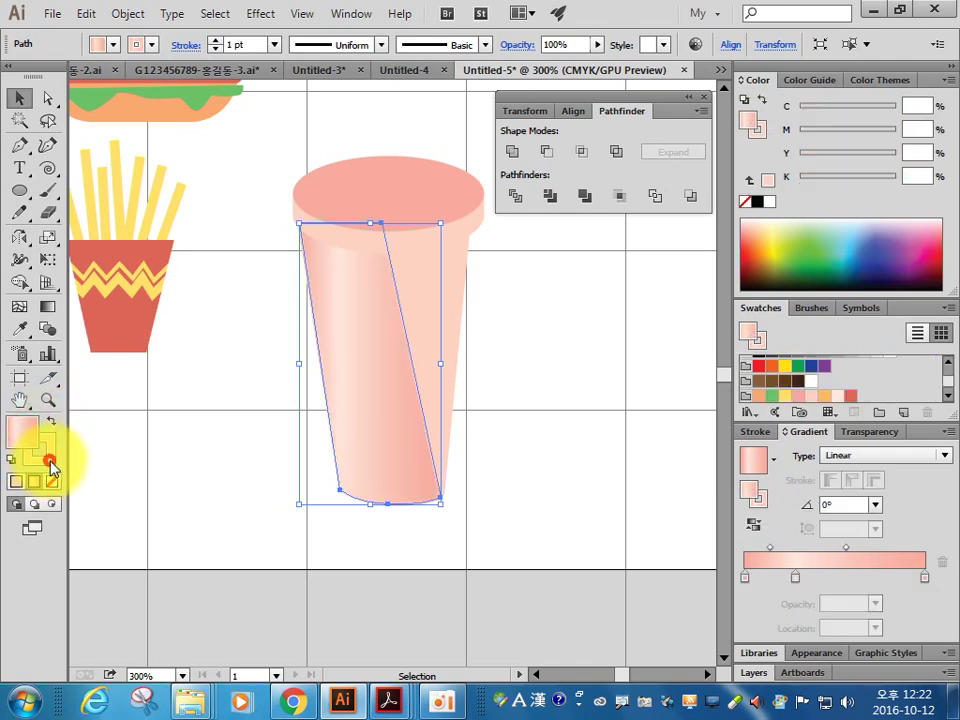
click(48, 458)
click(52, 481)
click(20, 428)
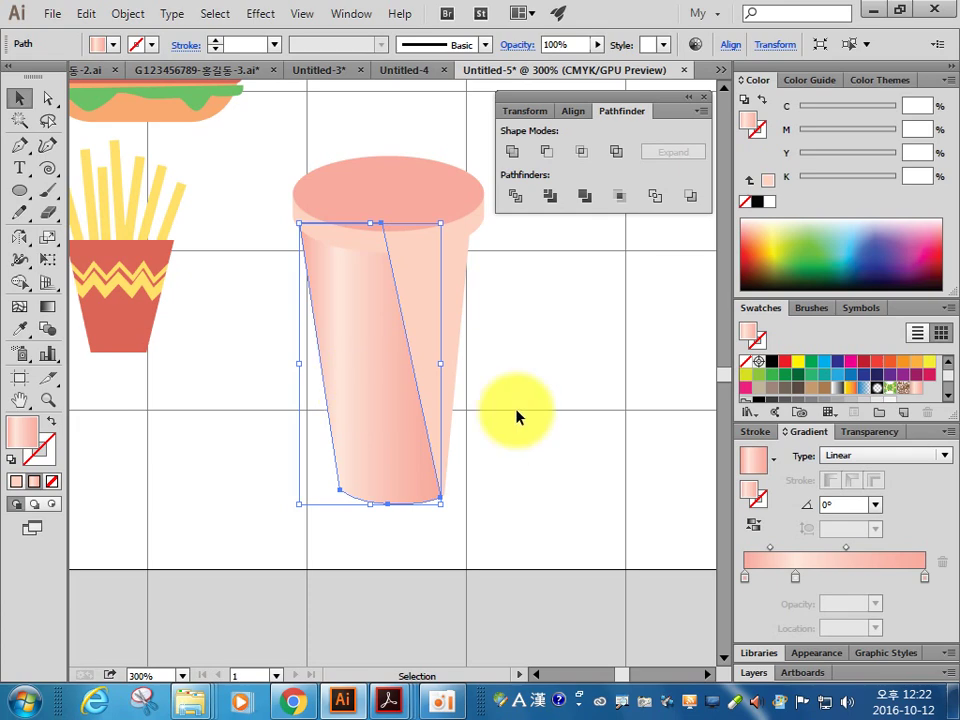
Step: Fill the right triangular cup piece orange (M30Y70)
click(452, 296)
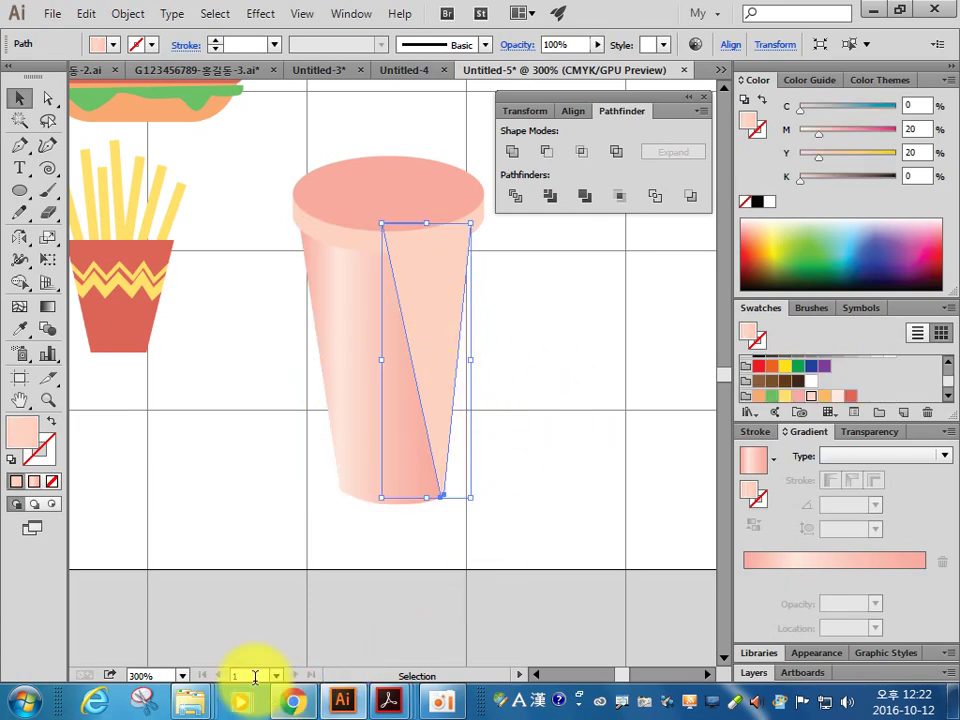
click(823, 397)
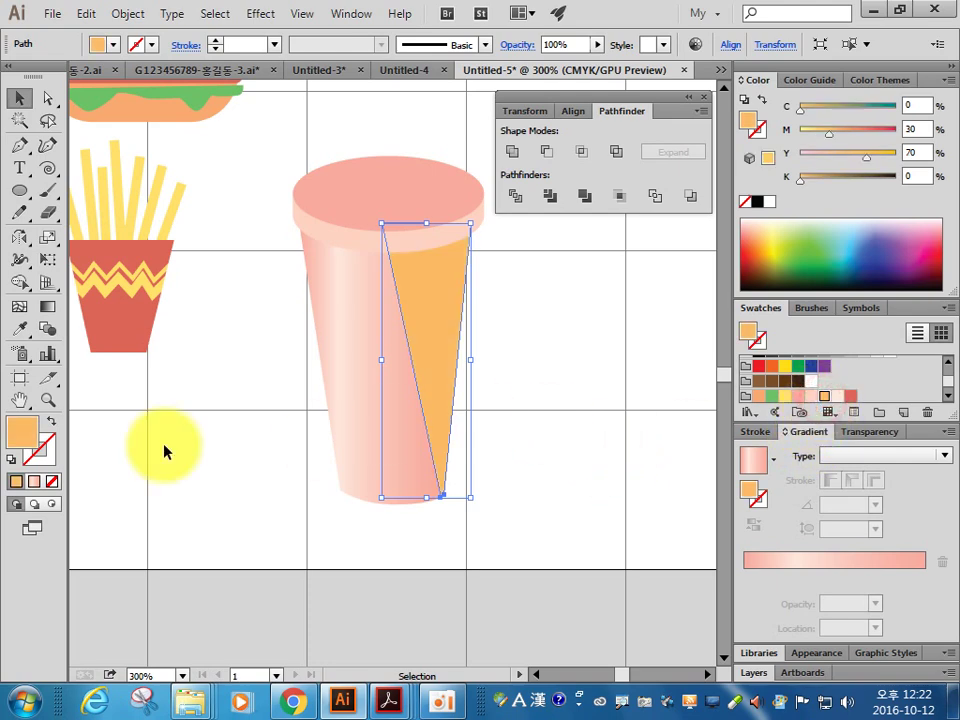
click(919, 128)
text(50)
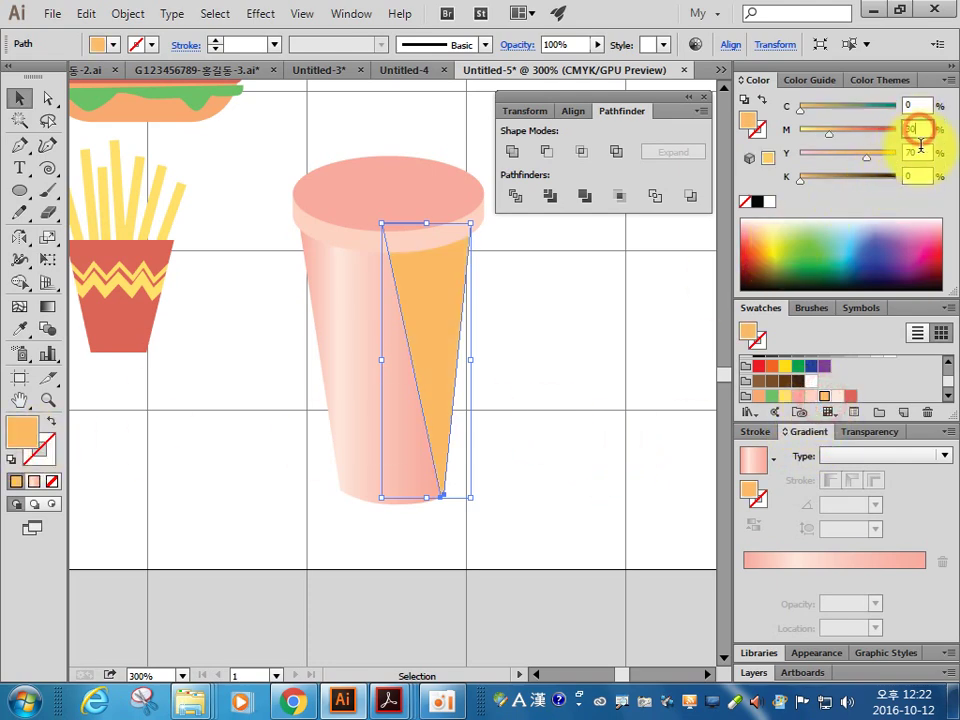
click(545, 355)
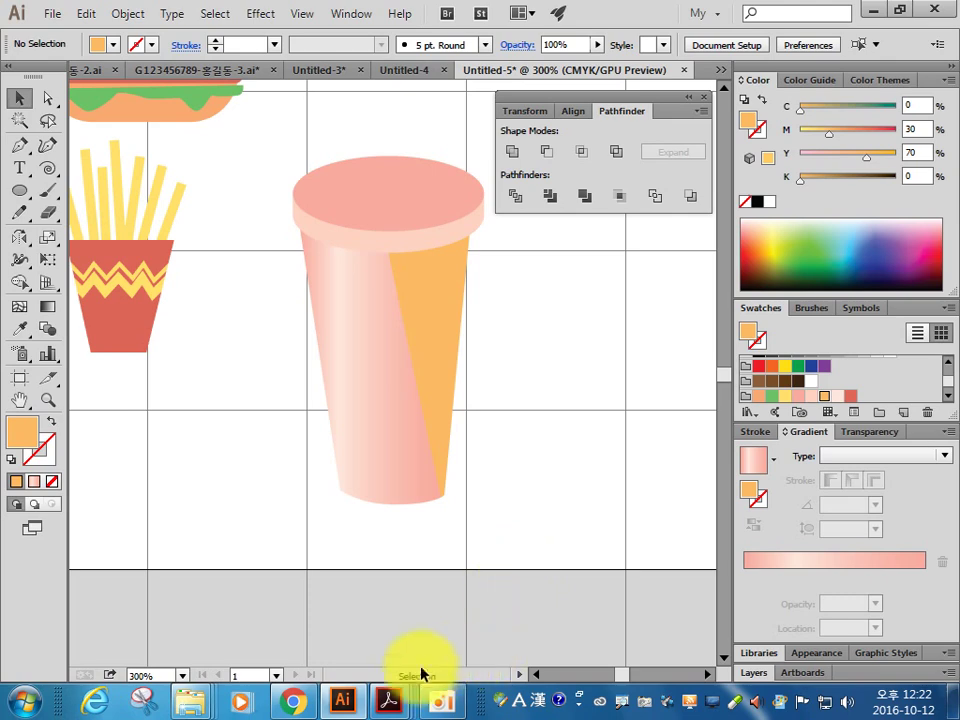
click(367, 613)
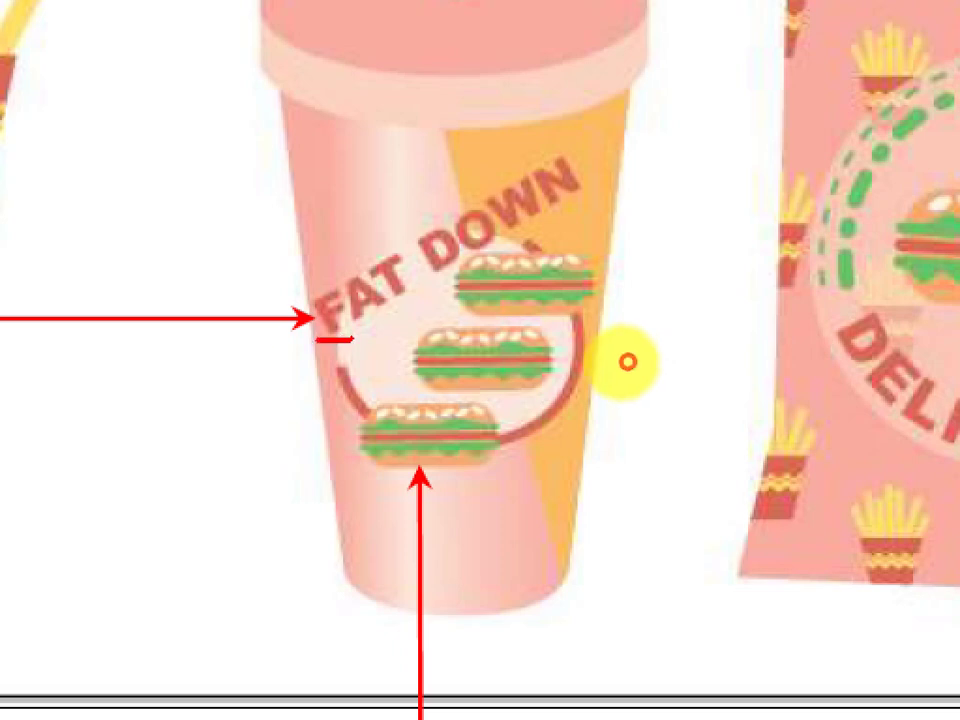
drag(276, 350, 352, 326)
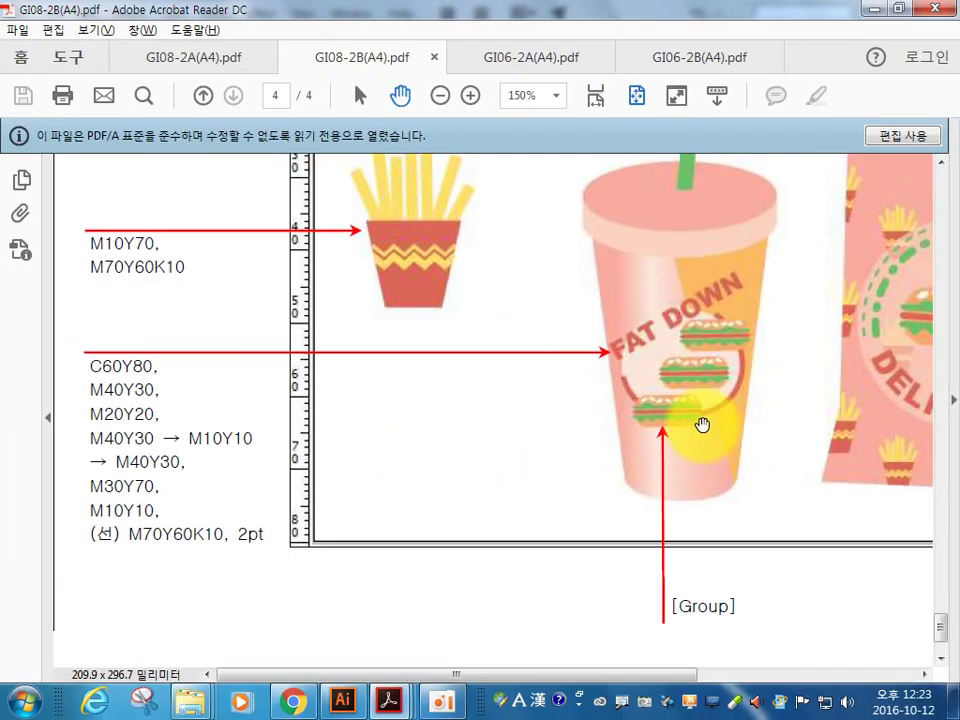
click(358, 705)
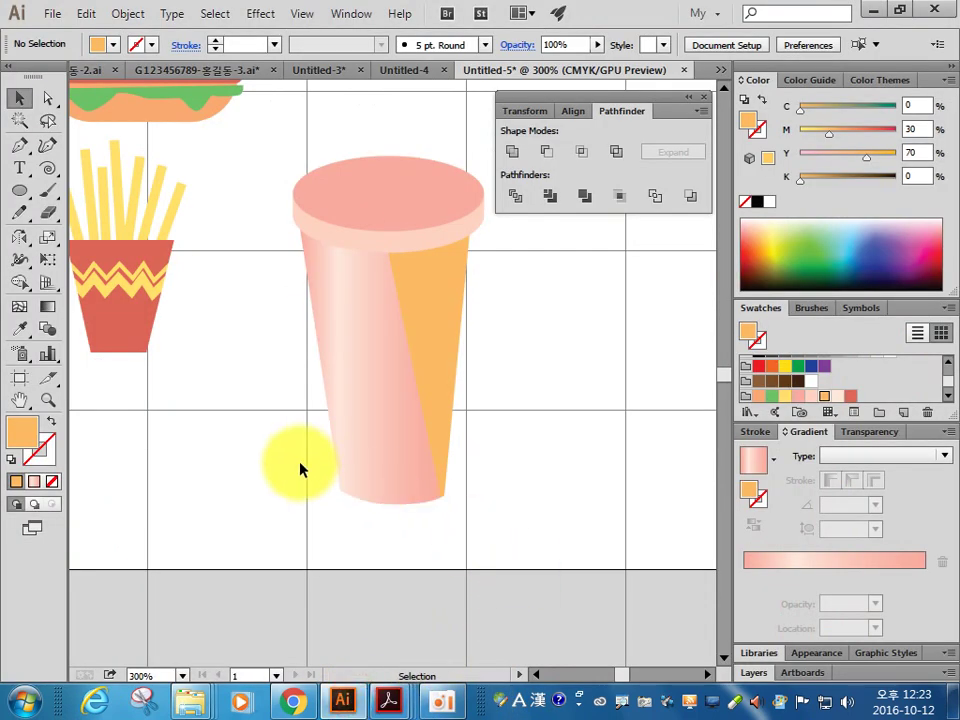
Step: Draw a C0 M10 Y10 K0 pale pink ellipse on the lower middle of the cup body
click(19, 190)
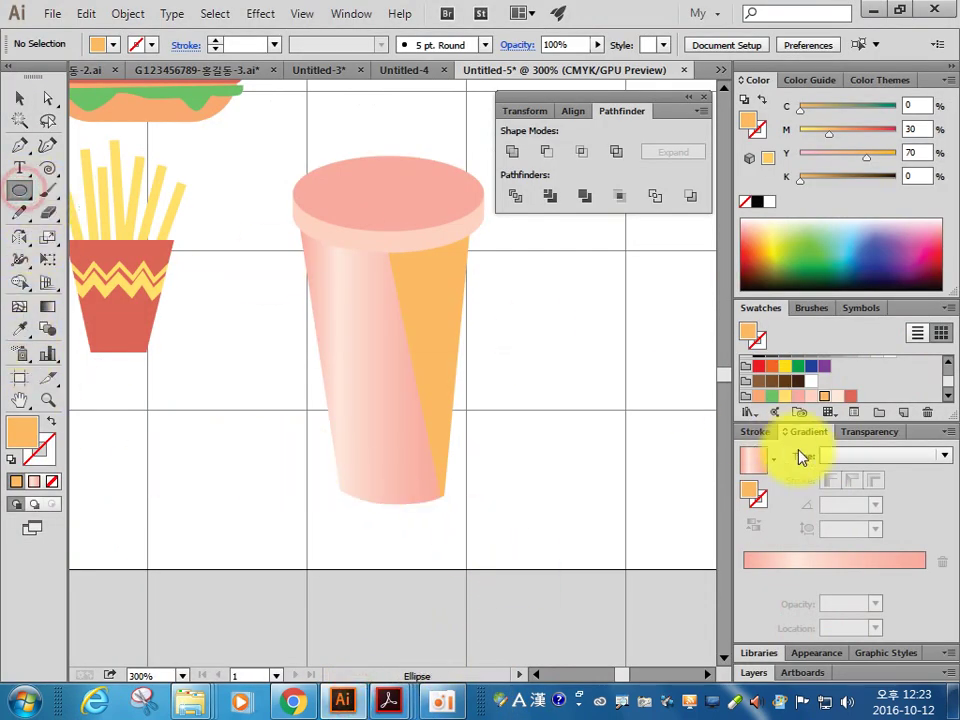
click(837, 397)
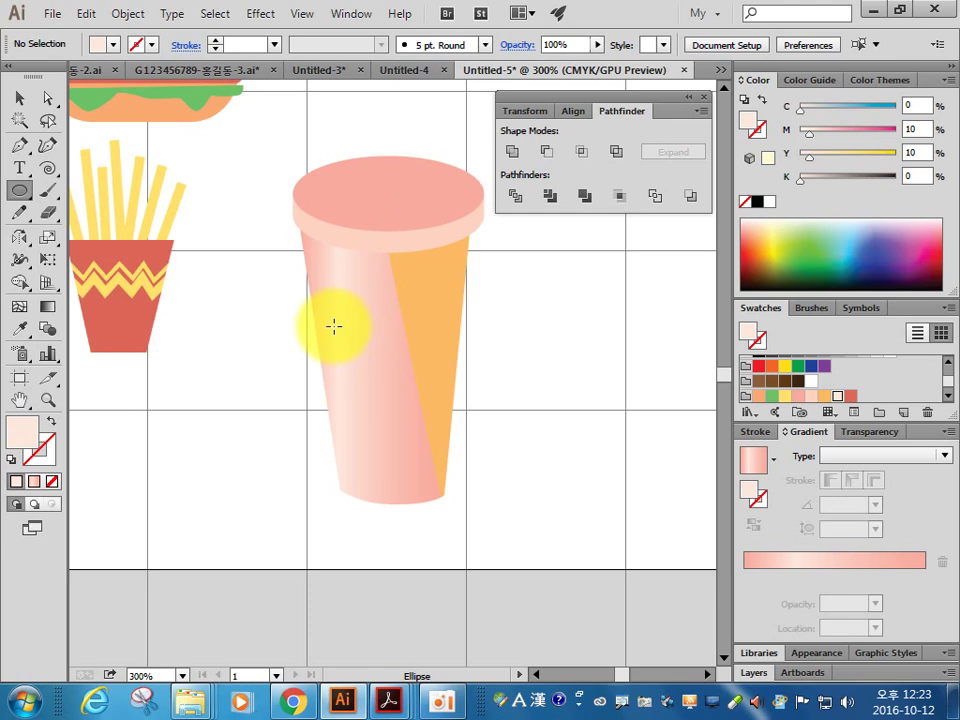
drag(339, 320, 442, 410)
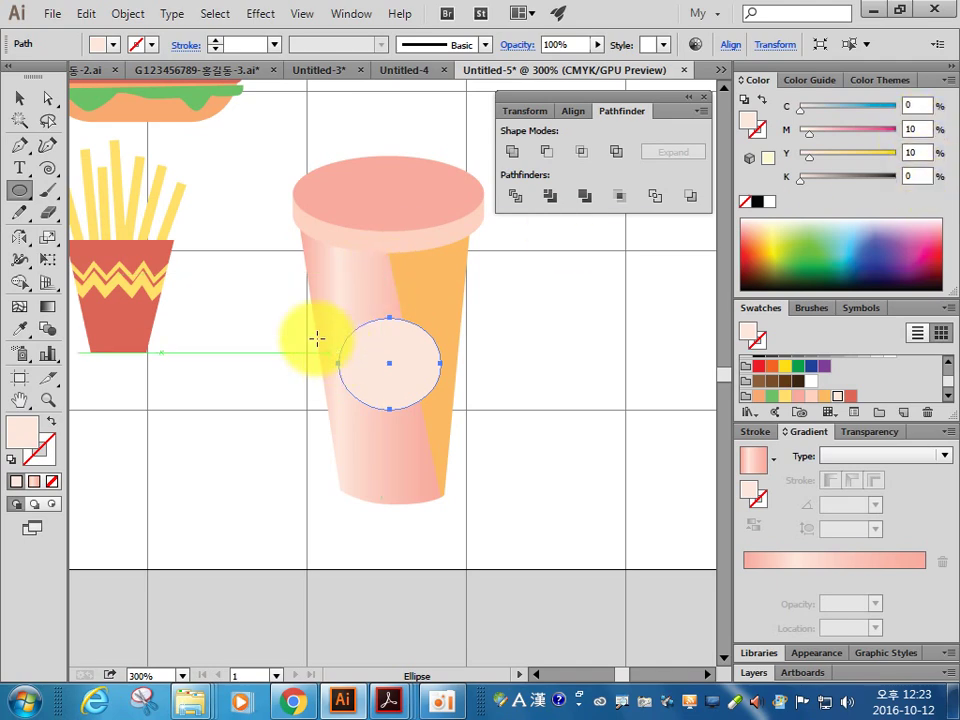
click(19, 97)
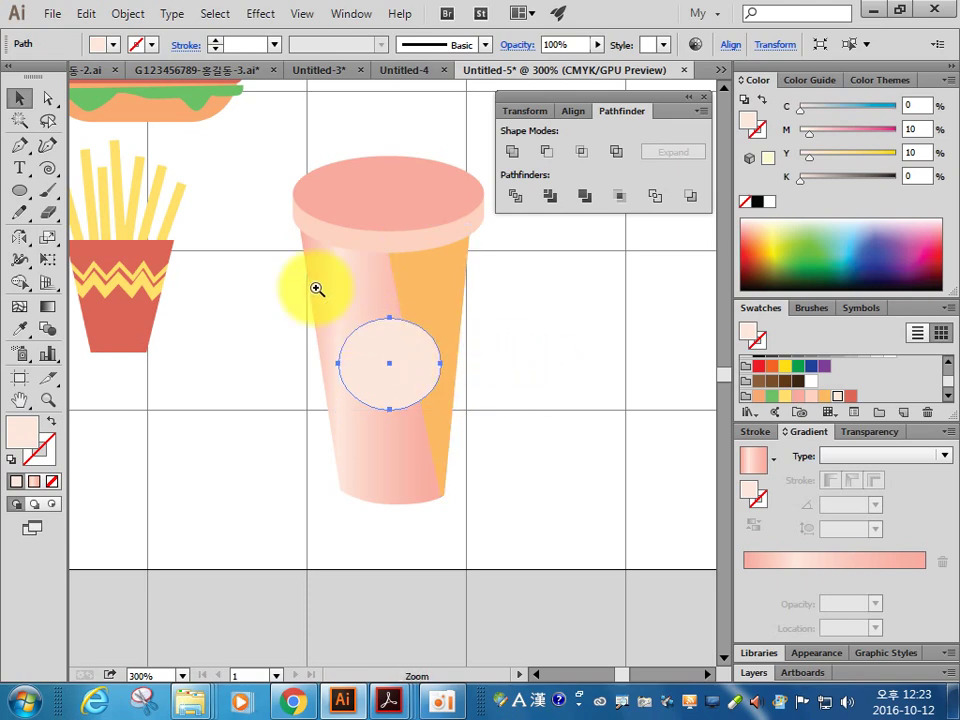
scroll(317, 287, up, 3)
mouse_move(484, 420)
mouse_down()
mouse_move(470, 415)
mouse_move(484, 420)
mouse_up()
Step: Cut the ellipse at its left edge and upper right with Scissors, deleting the upper-left arc
key(a)
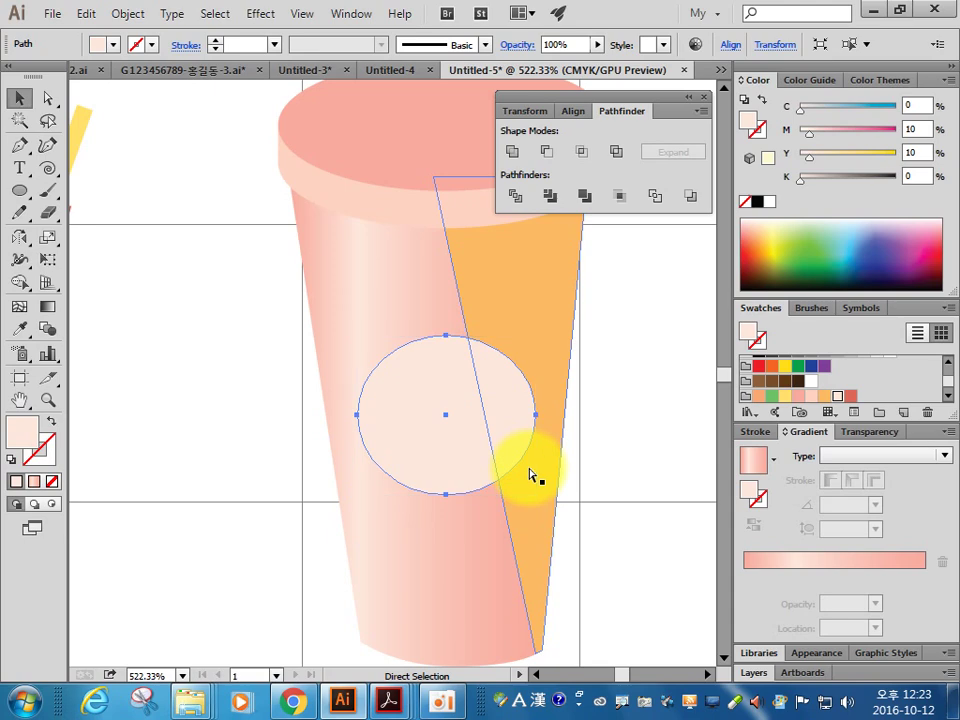
key(v)
key(a)
key(v)
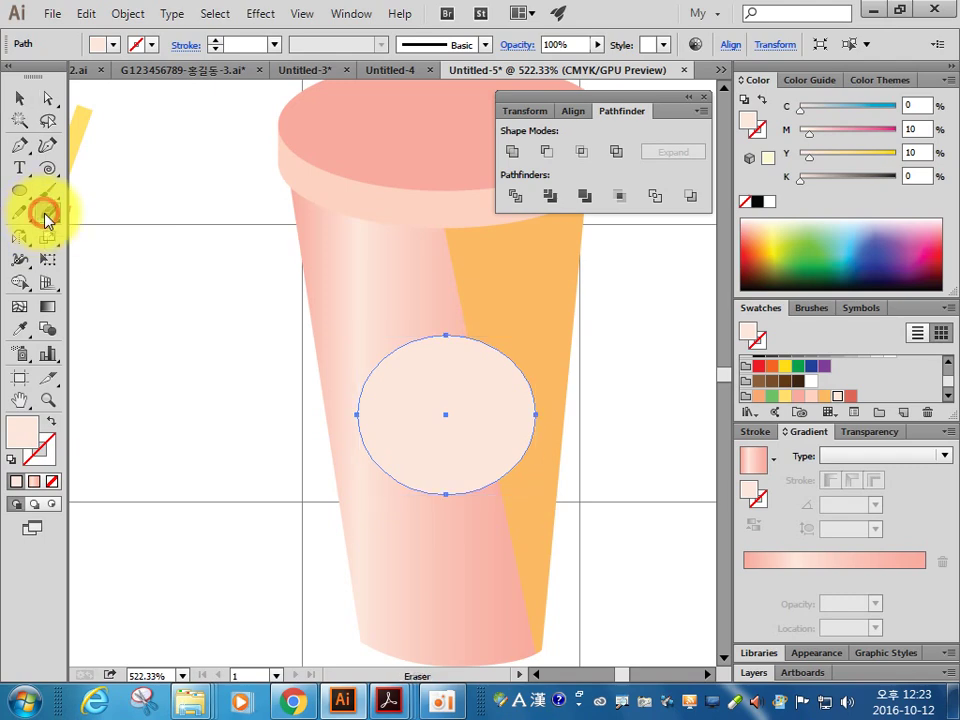
drag(47, 213, 110, 236)
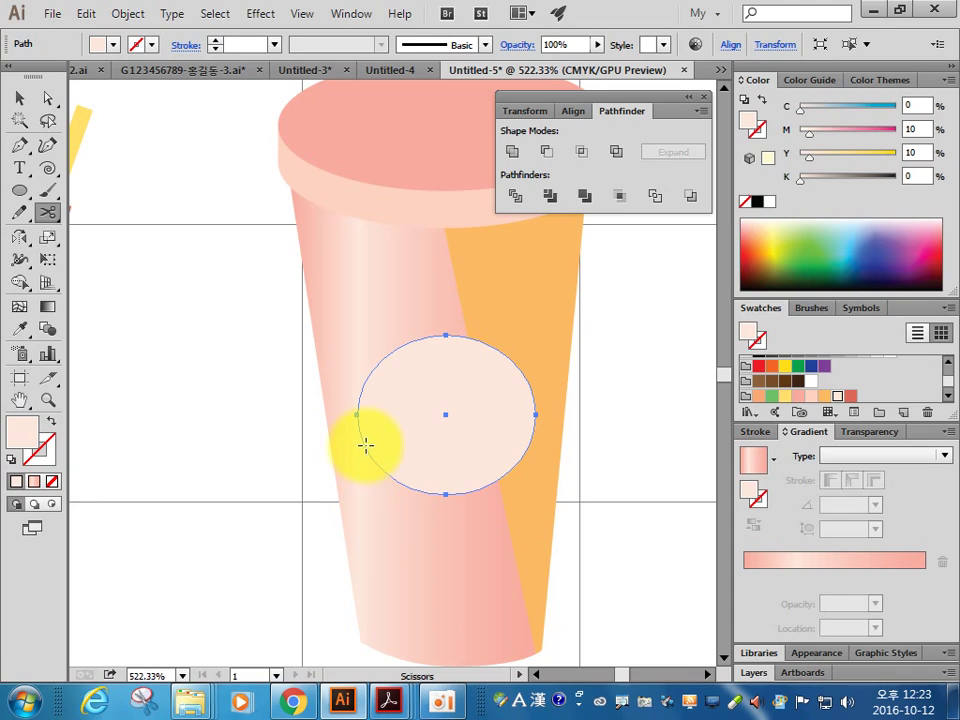
click(363, 446)
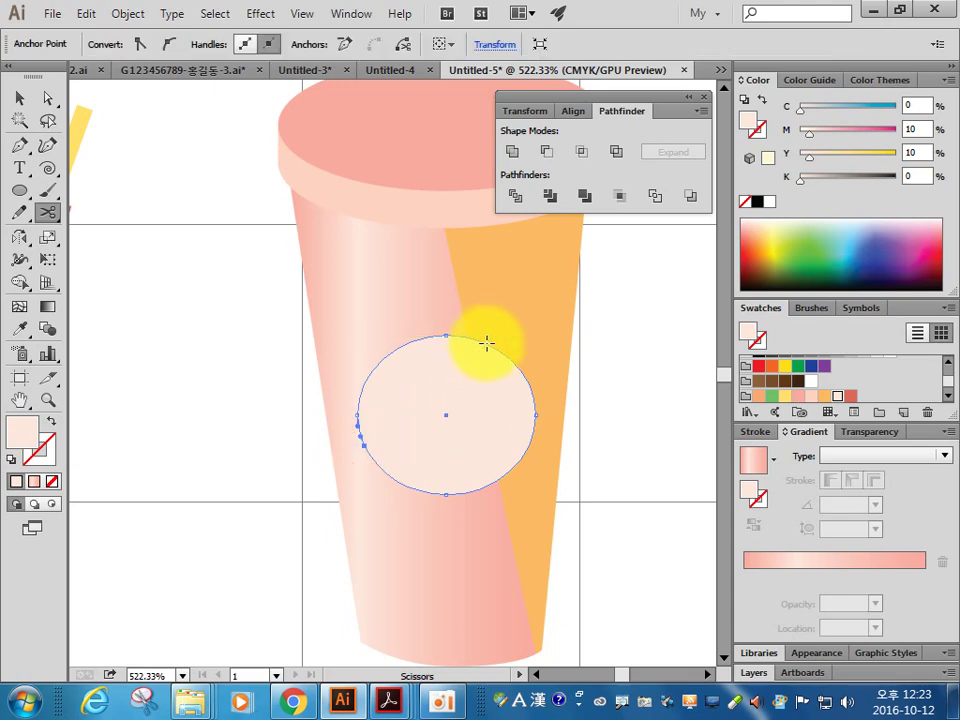
click(486, 343)
click(19, 97)
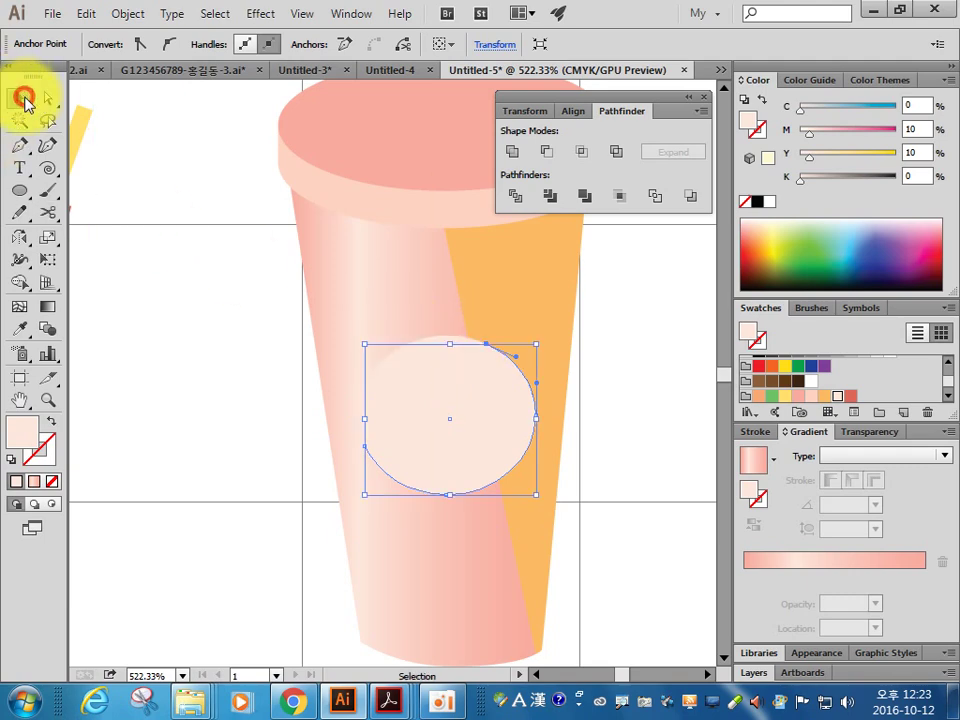
click(405, 352)
key(Delete)
Step: Turn the remaining arc into a 2 pt M70 Y60 K10 red stroke with no fill
click(478, 441)
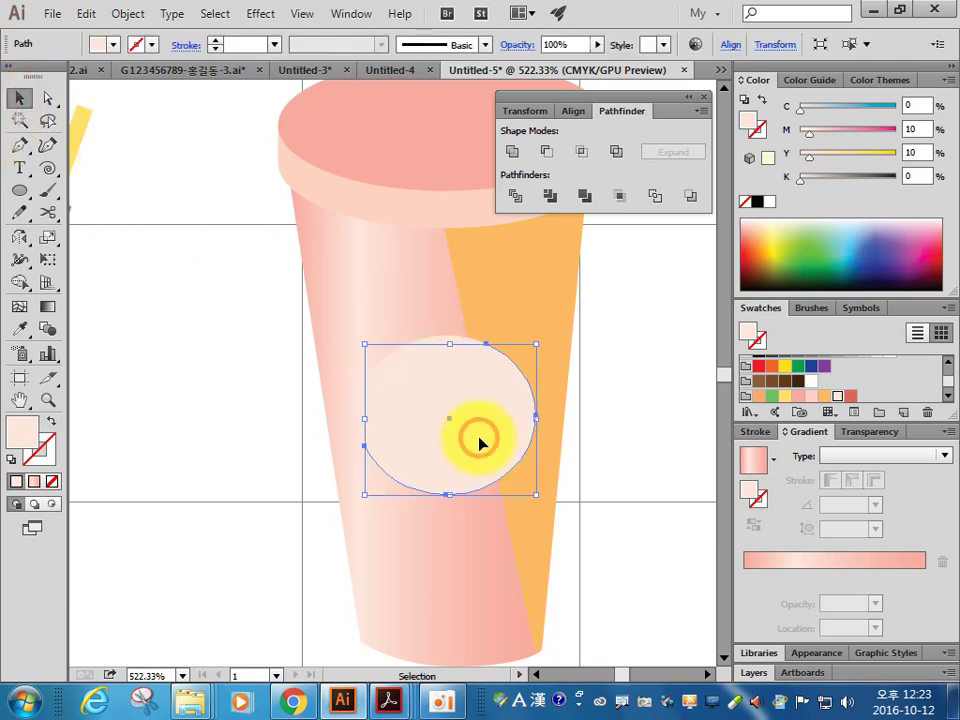
click(51, 421)
click(40, 452)
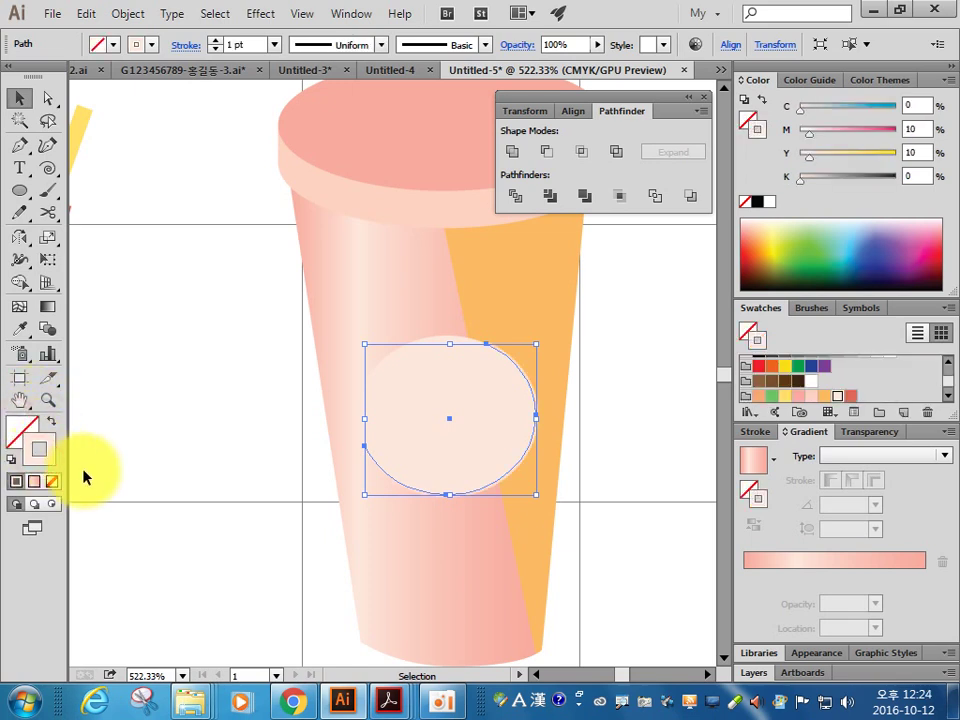
click(849, 396)
click(912, 129)
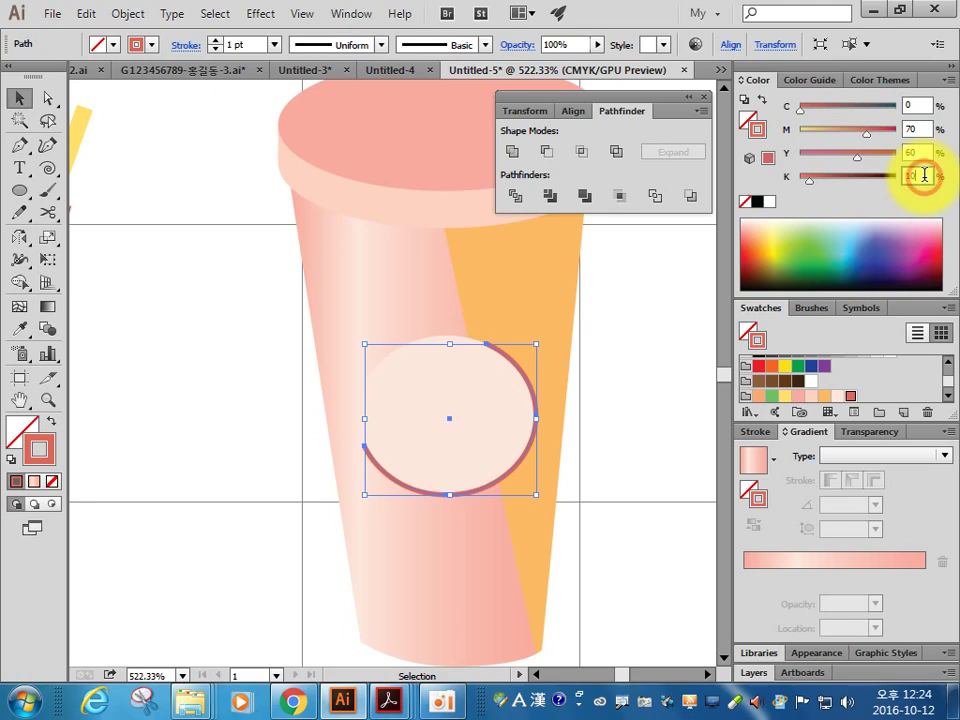
click(275, 45)
click(302, 150)
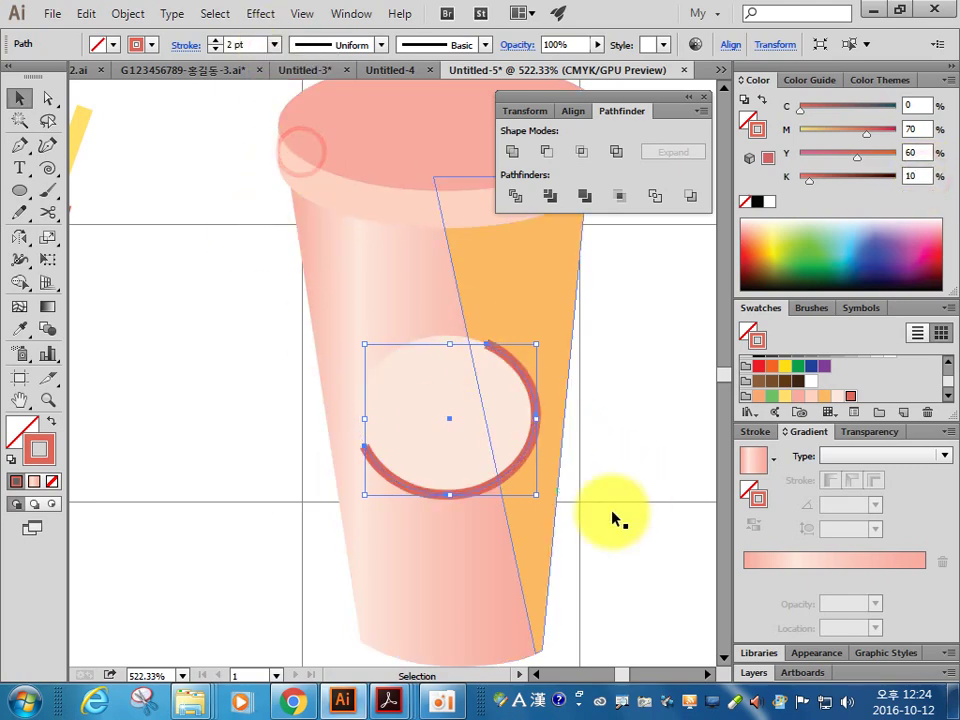
click(632, 457)
mouse_move(388, 701)
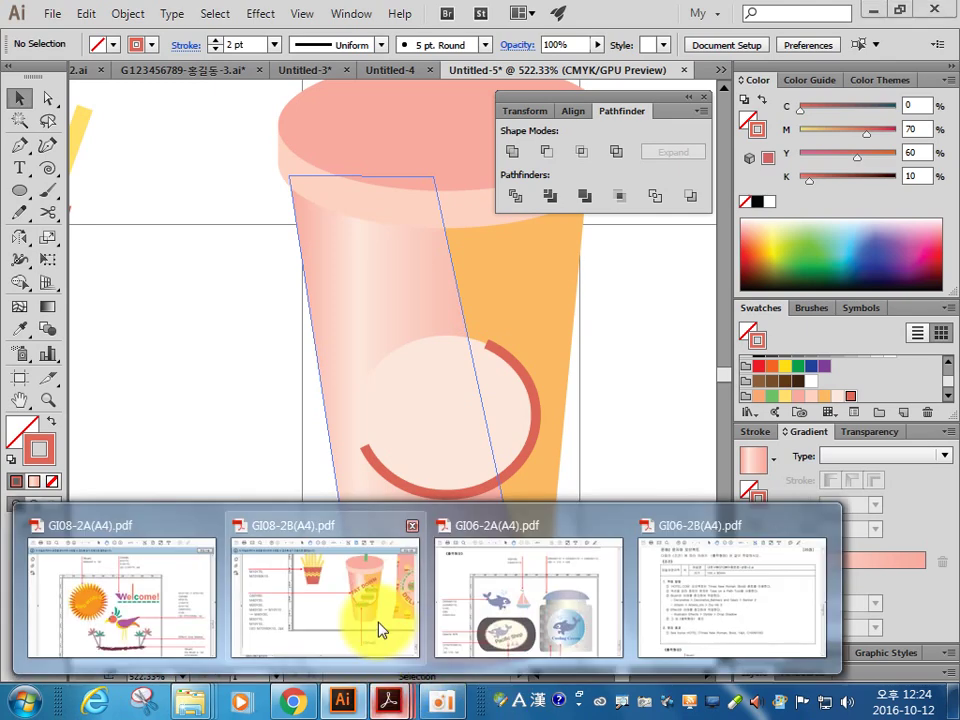
click(380, 628)
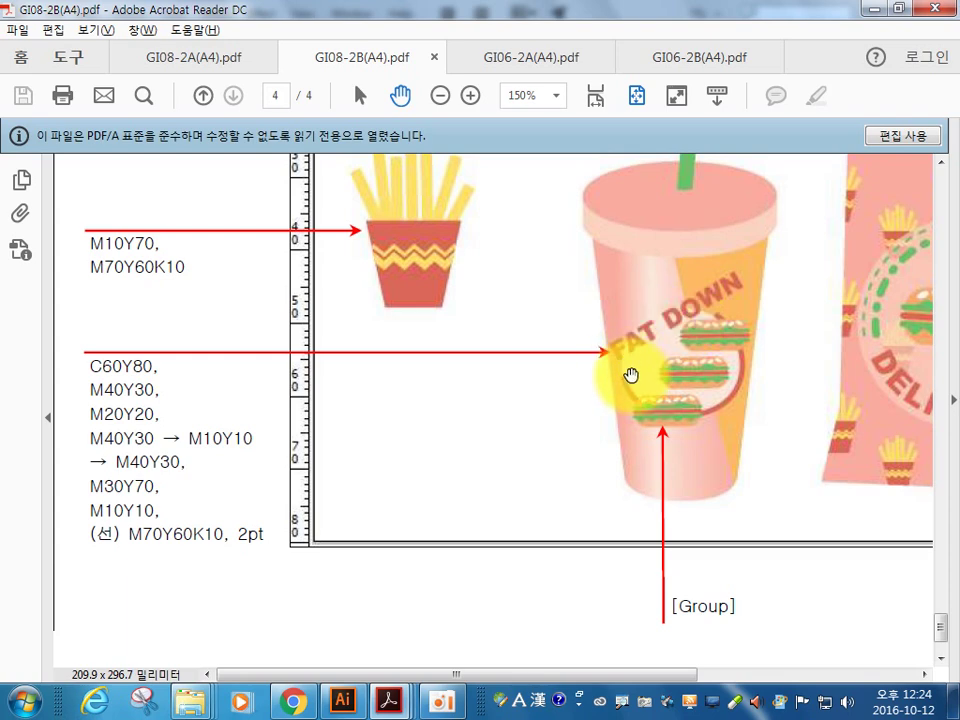
drag(707, 390, 552, 404)
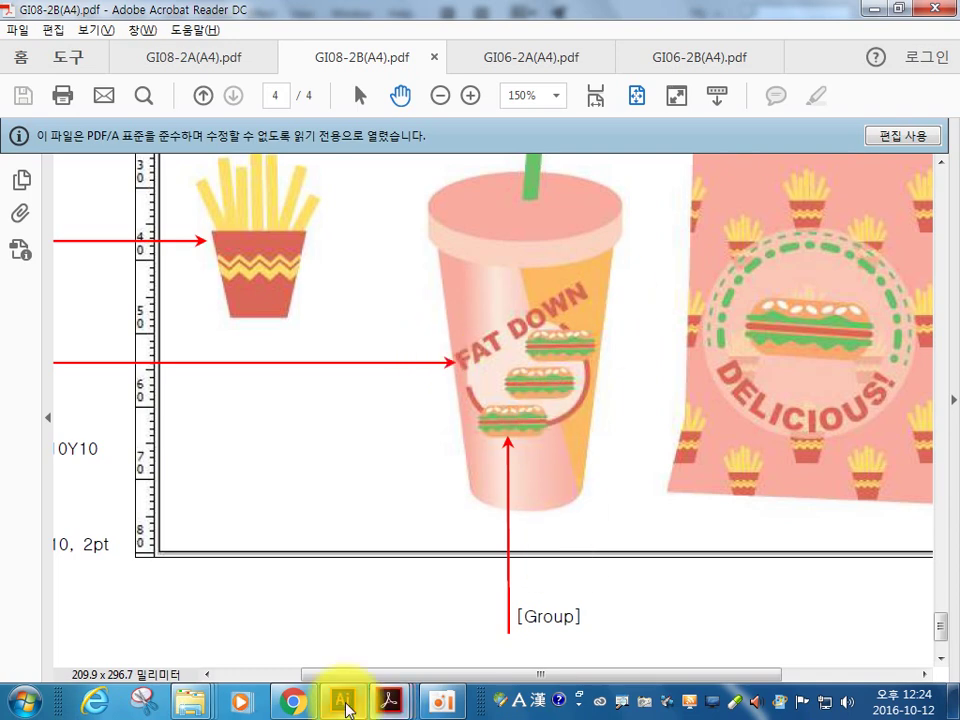
click(343, 699)
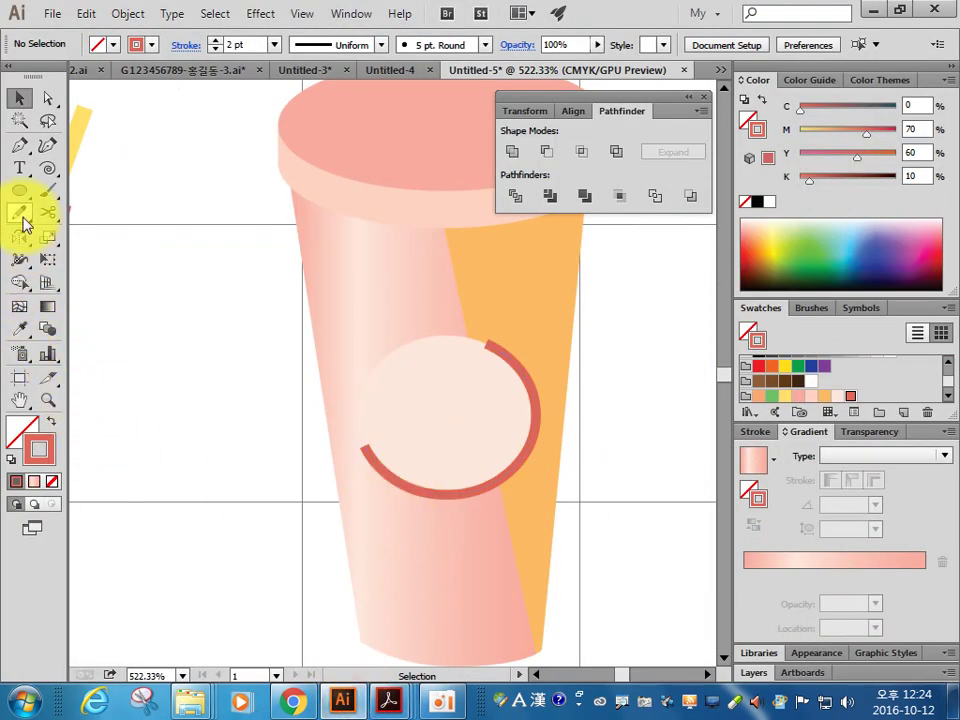
Step: Set the text colour to red and start a text point left of the cup
click(22, 166)
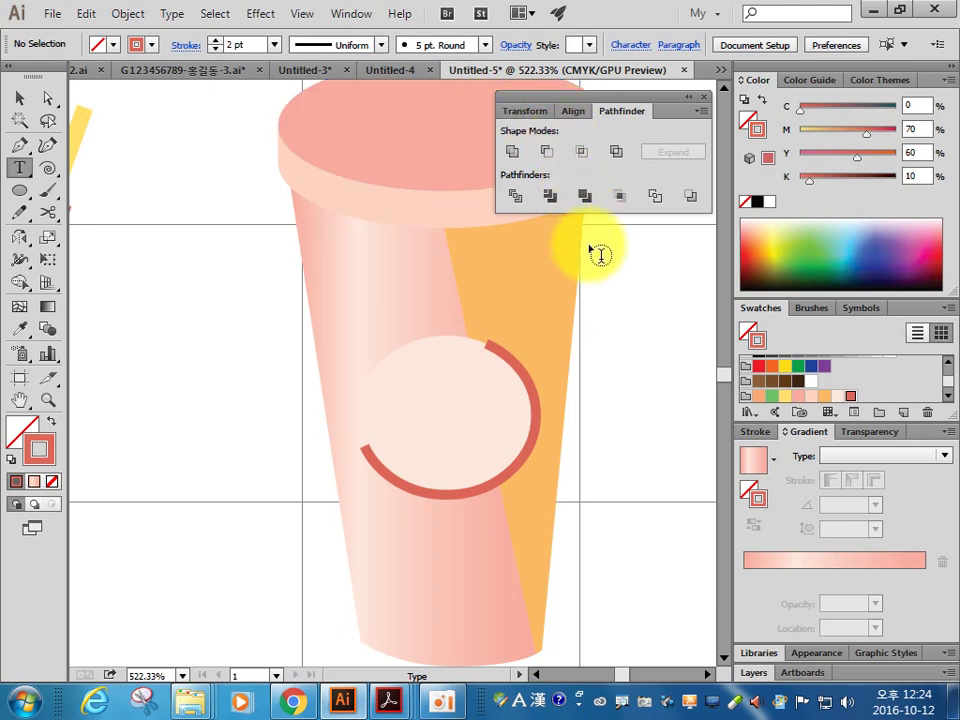
click(155, 420)
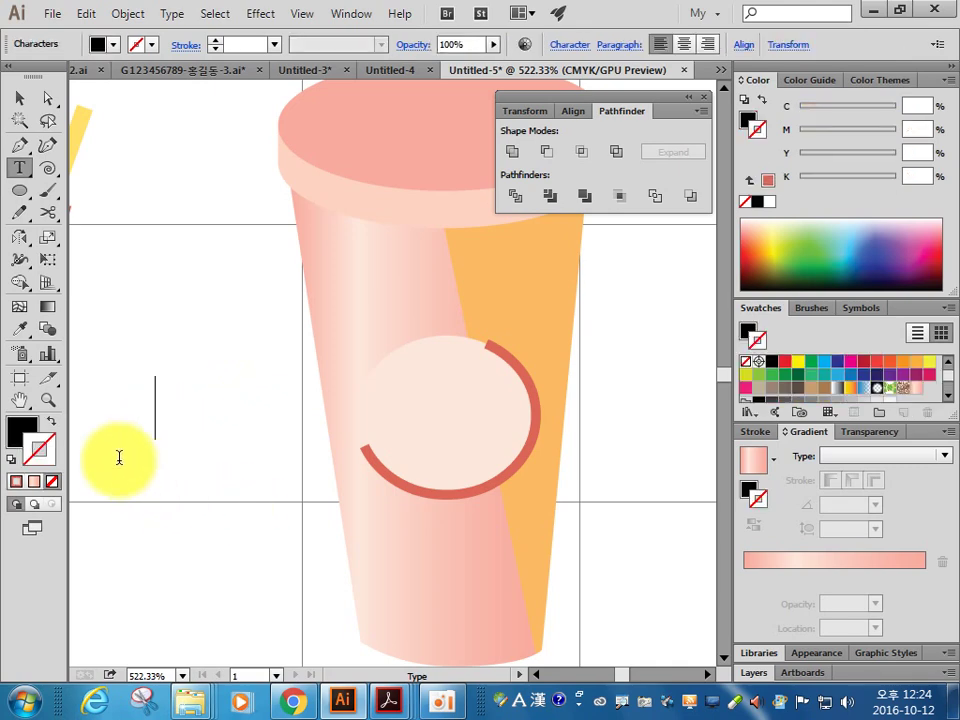
scroll(940, 390, up, 2)
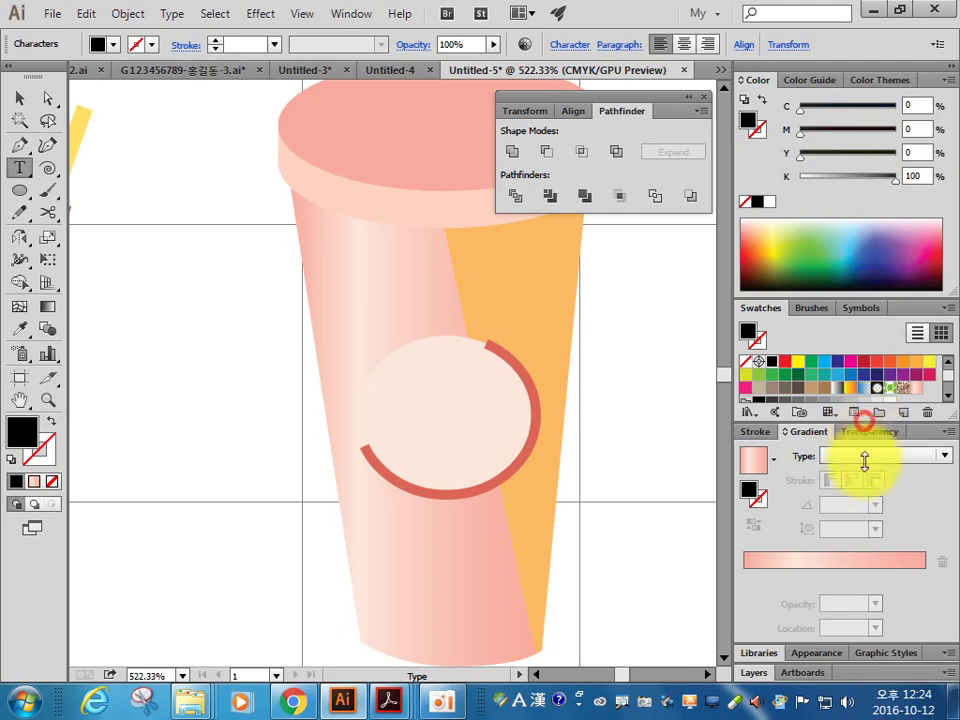
click(866, 308)
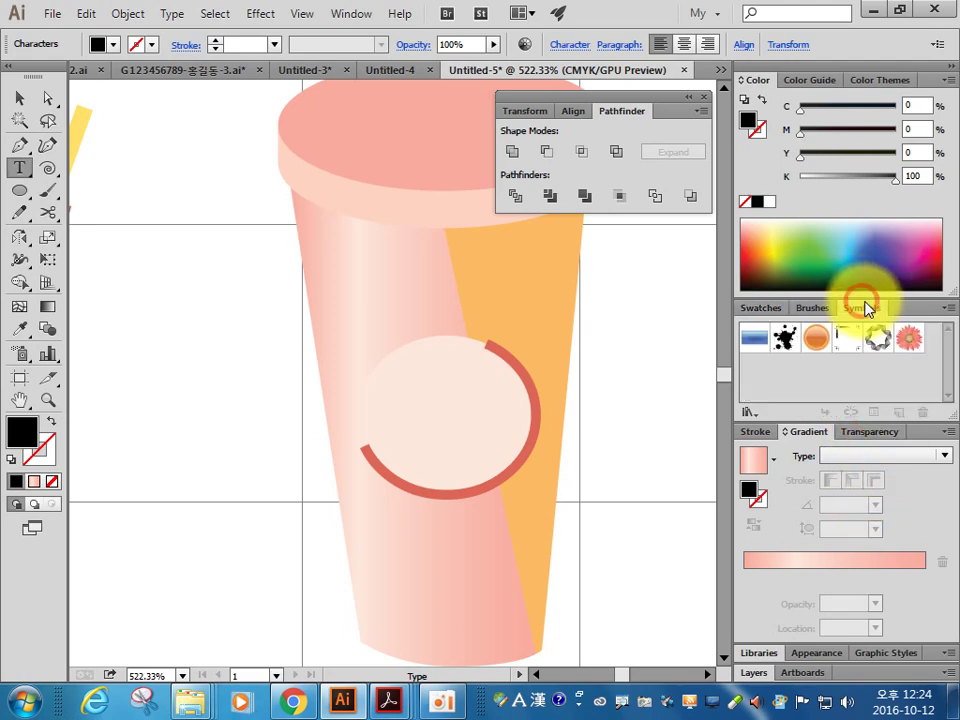
click(761, 308)
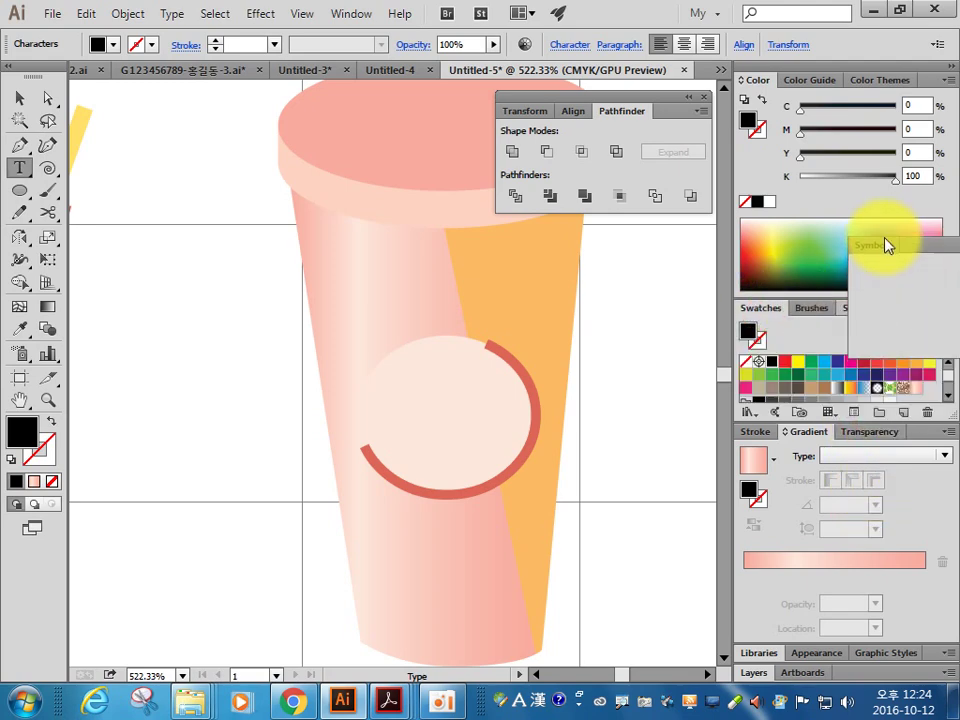
click(872, 309)
drag(915, 298, 911, 214)
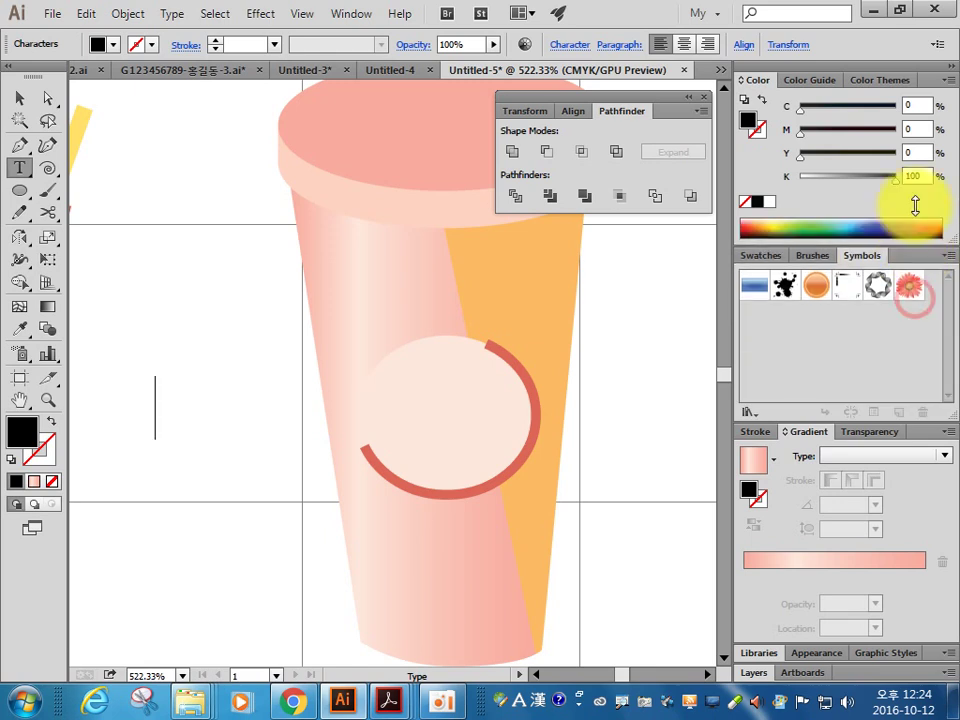
click(760, 255)
click(851, 396)
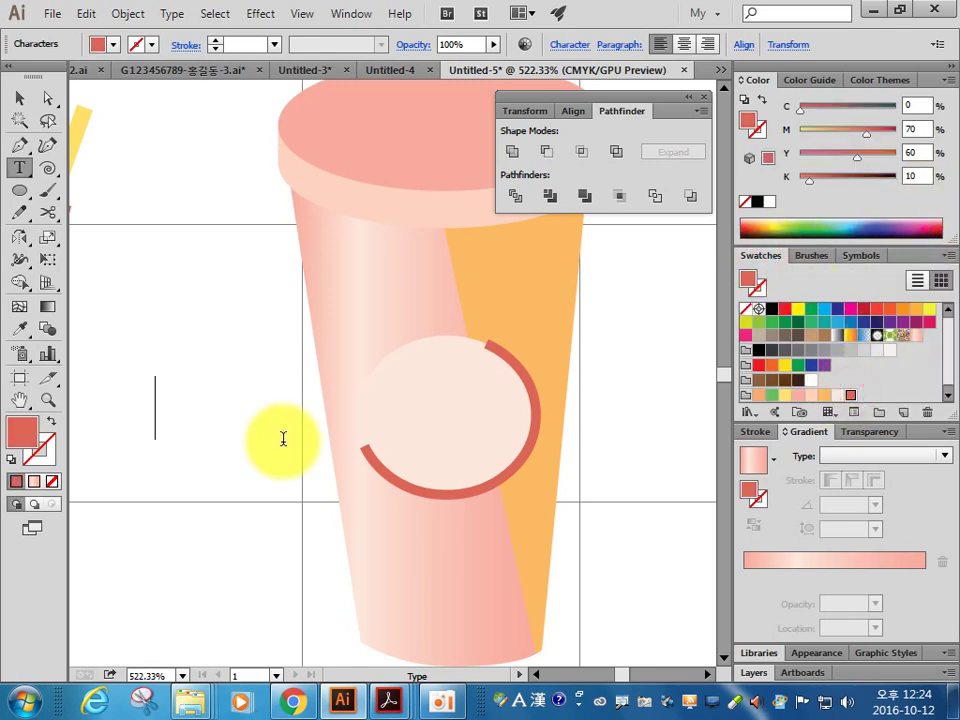
click(156, 408)
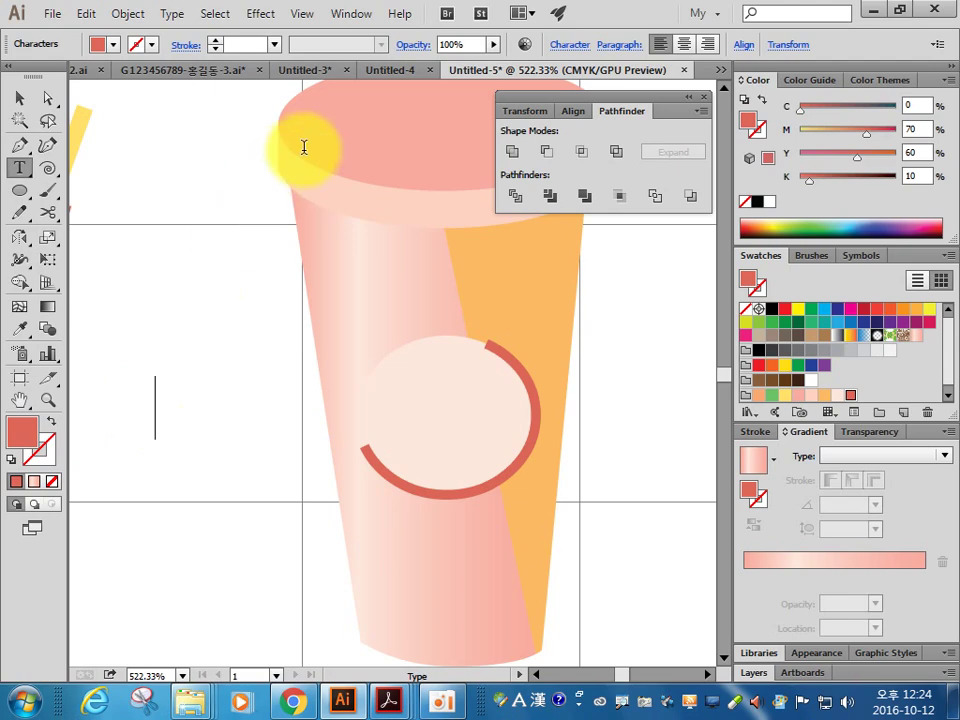
Step: Set the Character font to Arial, style Black, size 18 pt
click(568, 44)
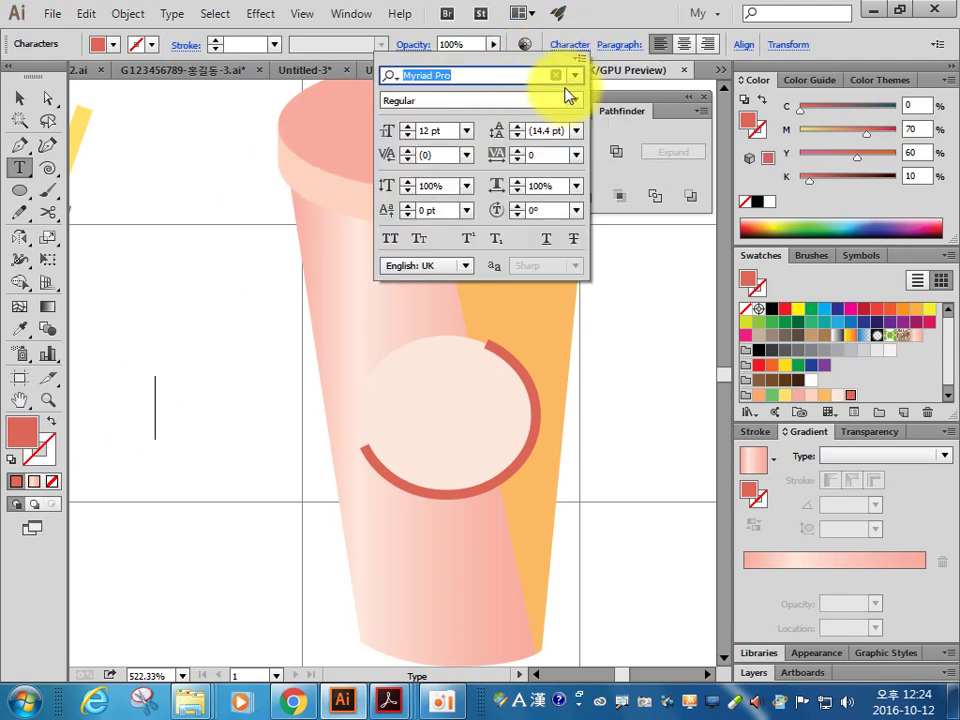
click(575, 80)
drag(738, 253, 736, 140)
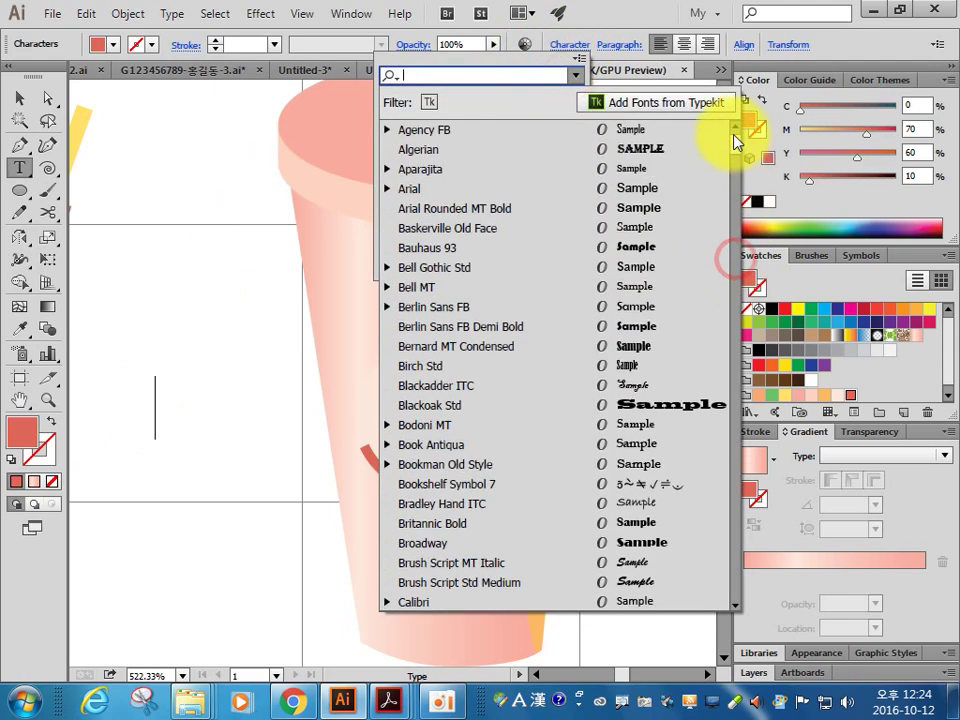
click(405, 188)
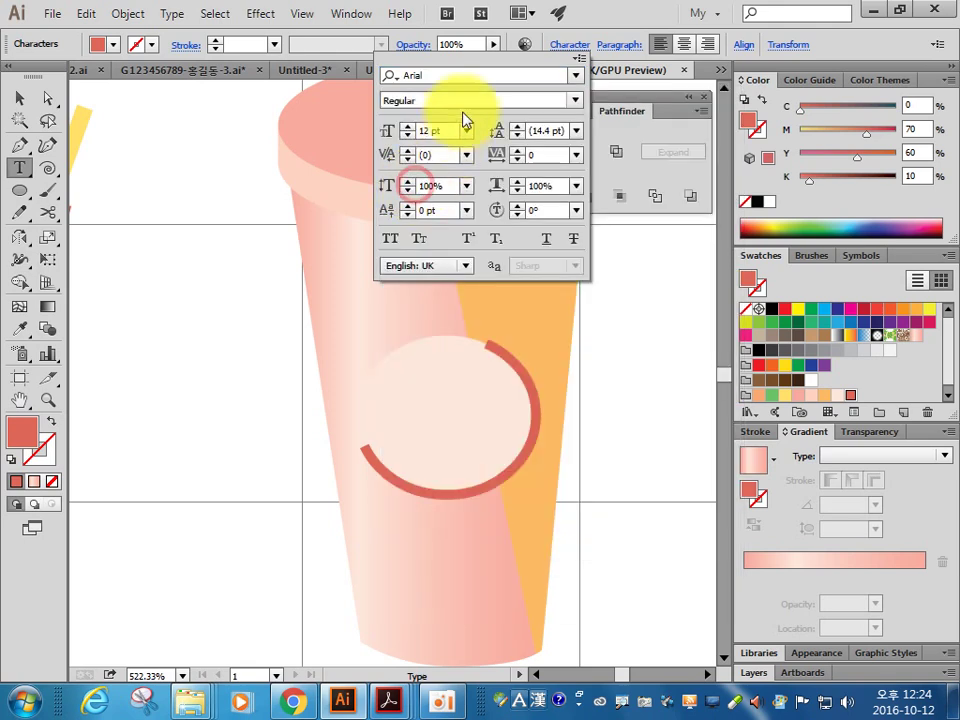
click(577, 101)
click(415, 285)
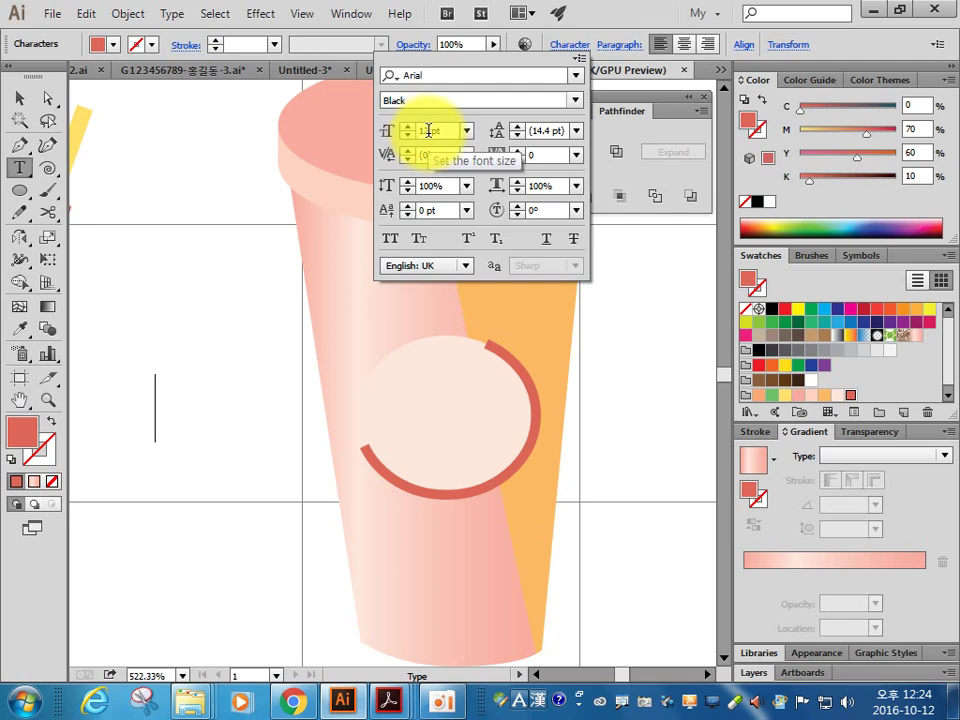
click(428, 130)
text(18)
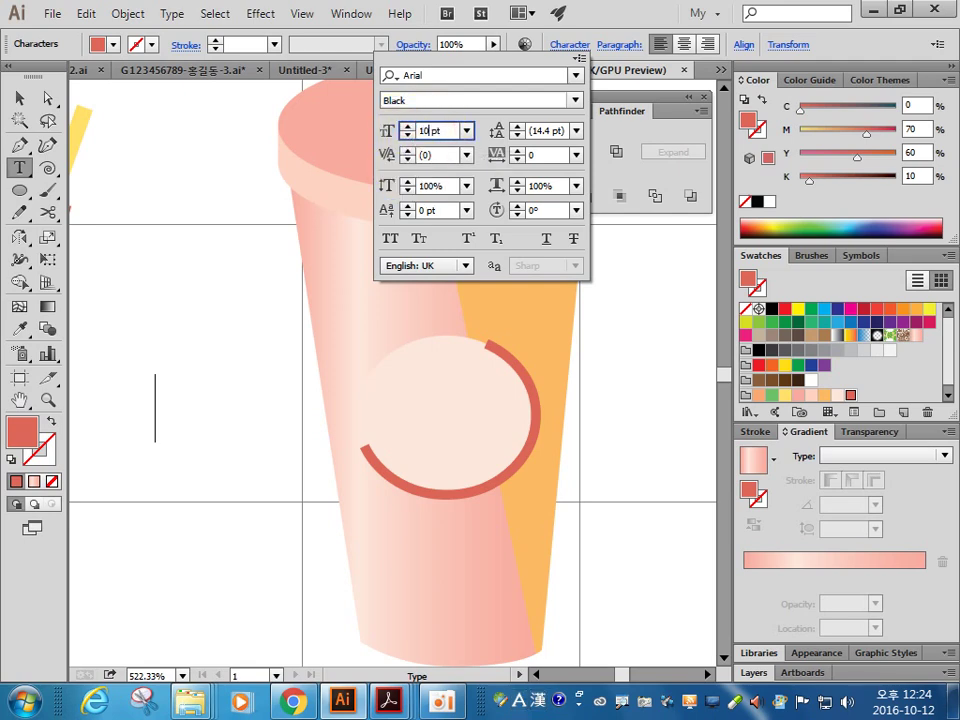
key(Return)
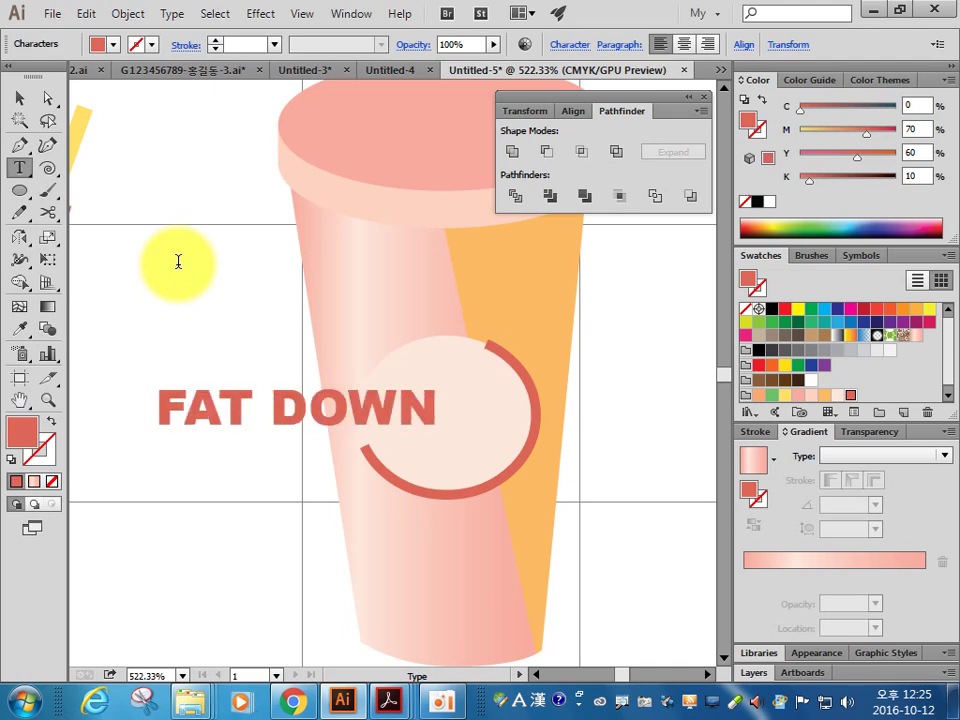
Step: Rotate FAT DOWN to a diagonal and position it across the top of the ring
click(19, 97)
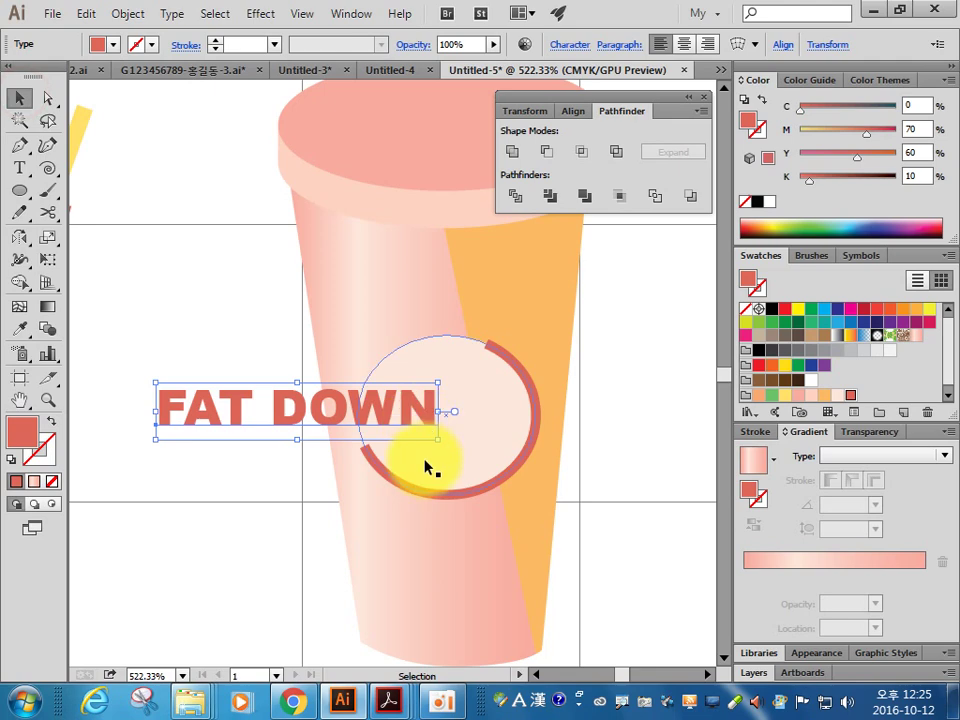
mouse_move(438, 448)
mouse_down()
mouse_move(476, 386)
mouse_move(425, 364)
mouse_up()
drag(332, 401, 486, 332)
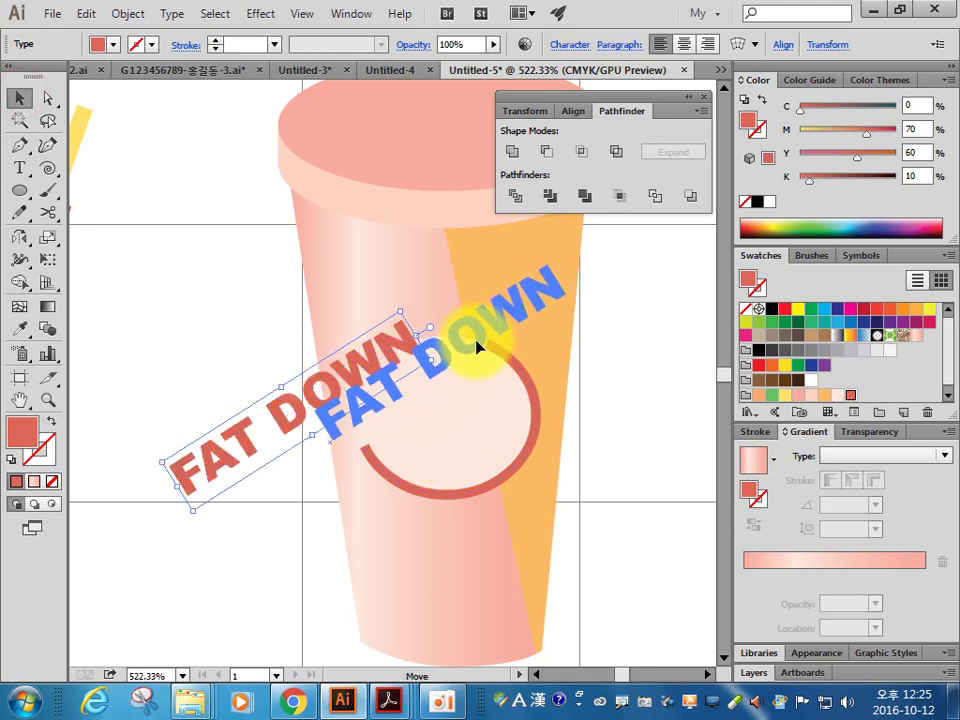
drag(486, 332, 489, 335)
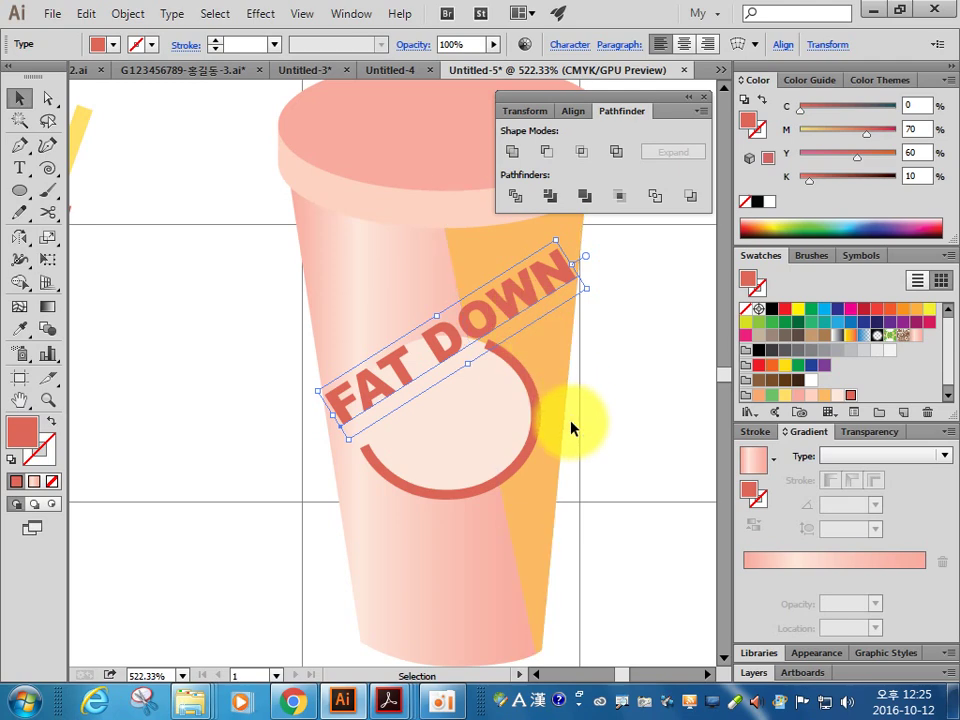
click(651, 412)
key(ctrl+minus)
key(ctrl+minus)
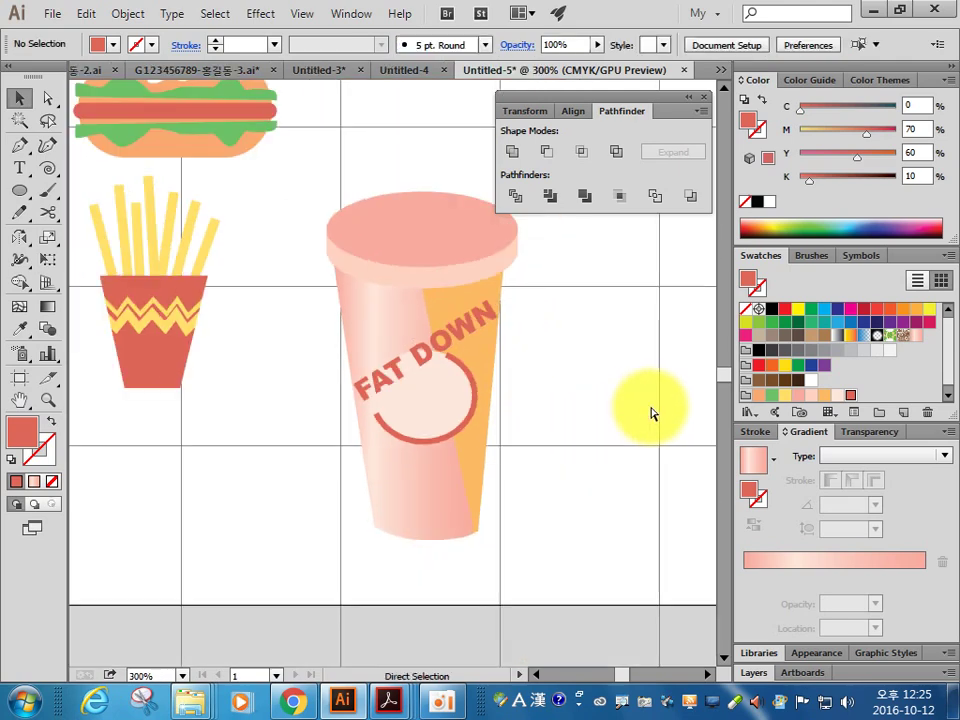
Step: Marquee the cup's top anchor points and nudge them up with Shift+Up to heighten the cup
drag(534, 482, 444, 551)
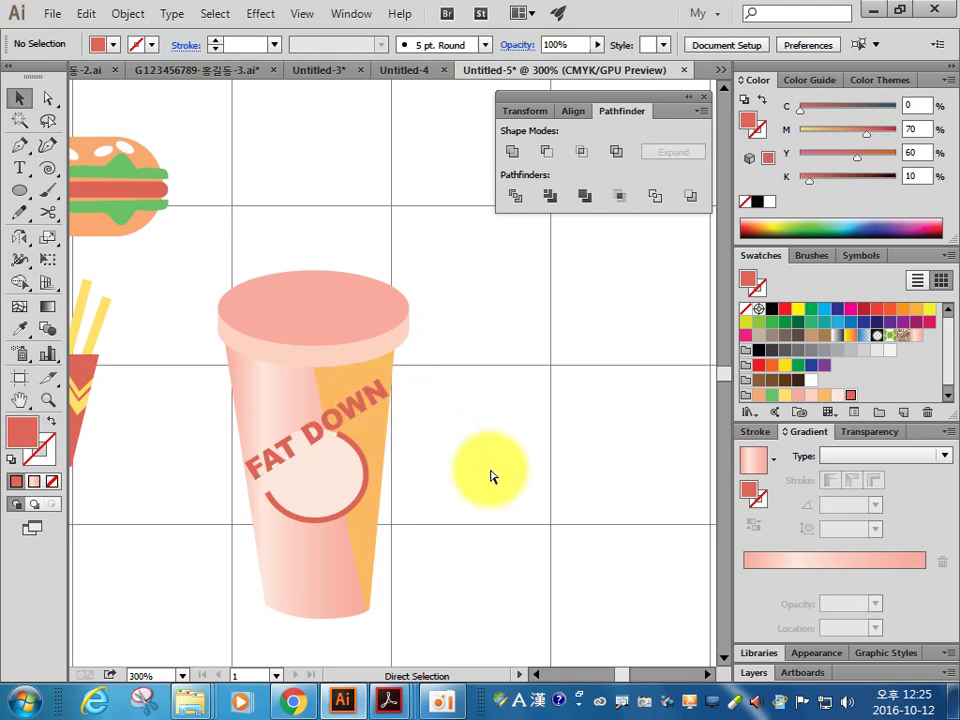
key(ctrl+minus)
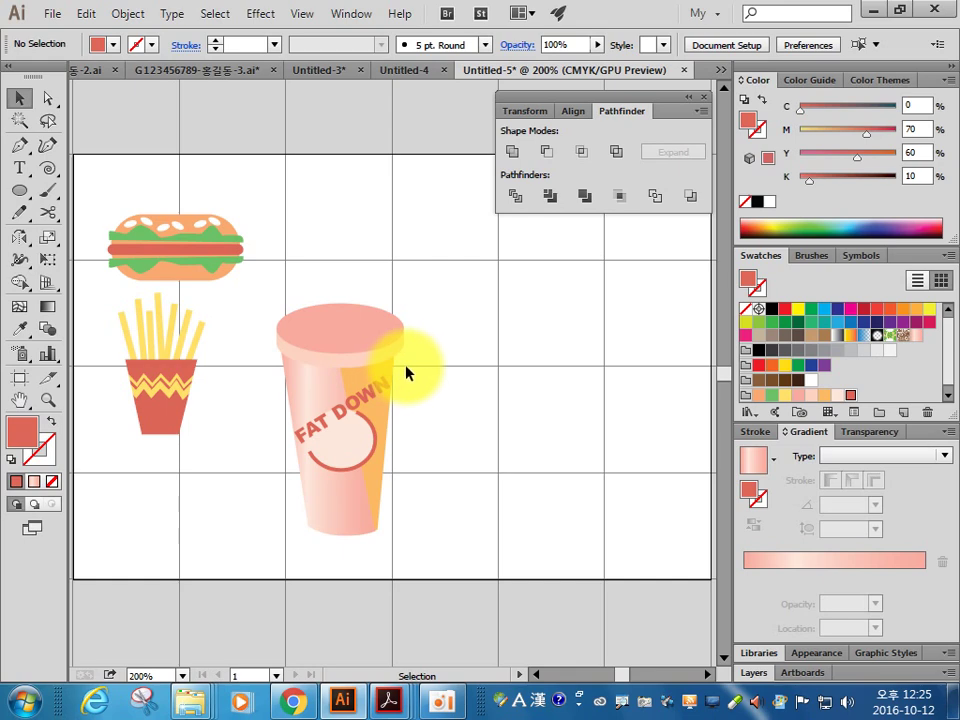
click(47, 97)
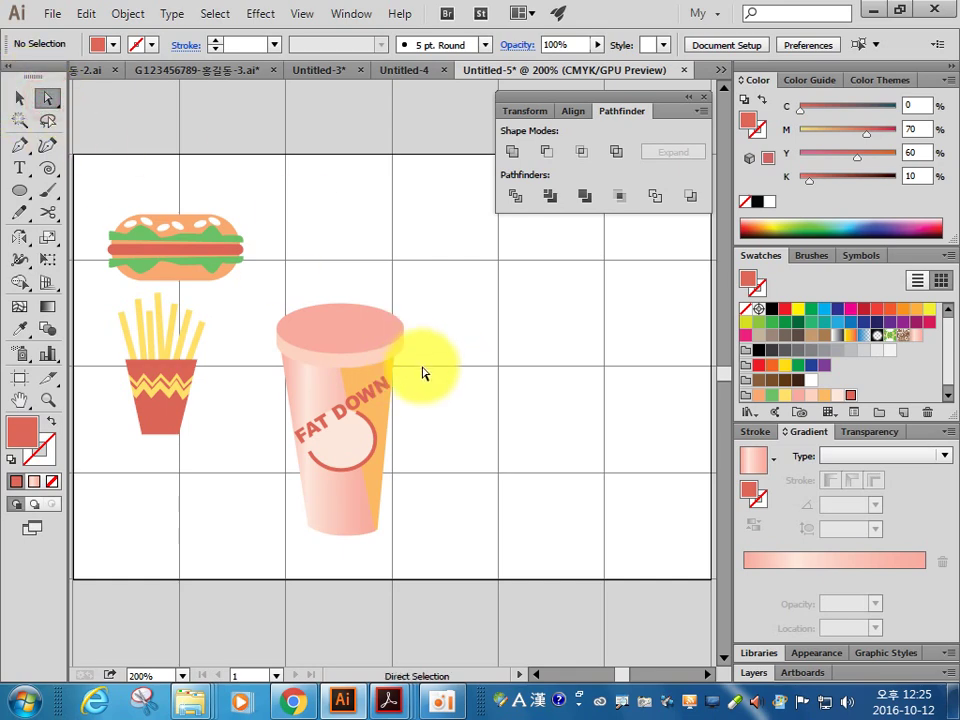
drag(422, 372, 257, 268)
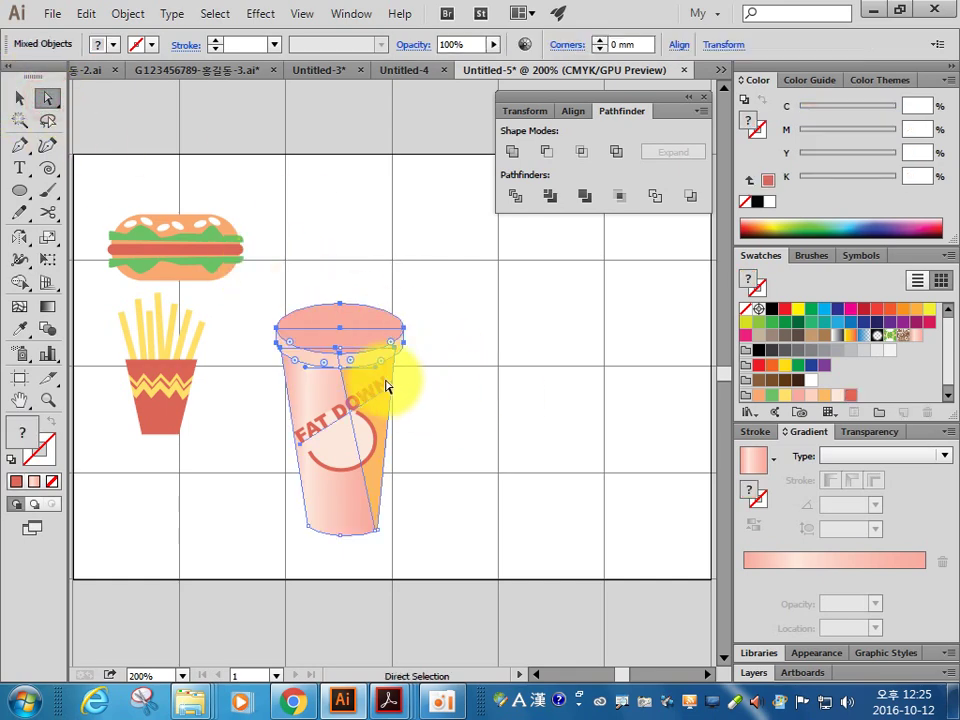
drag(410, 365, 252, 270)
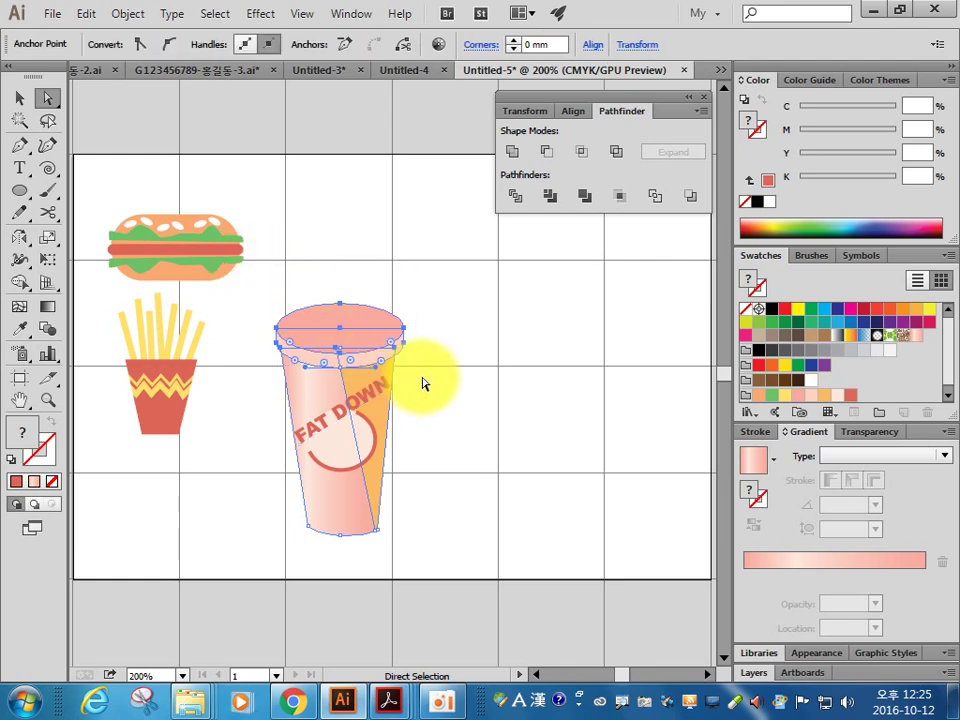
drag(427, 392, 274, 279)
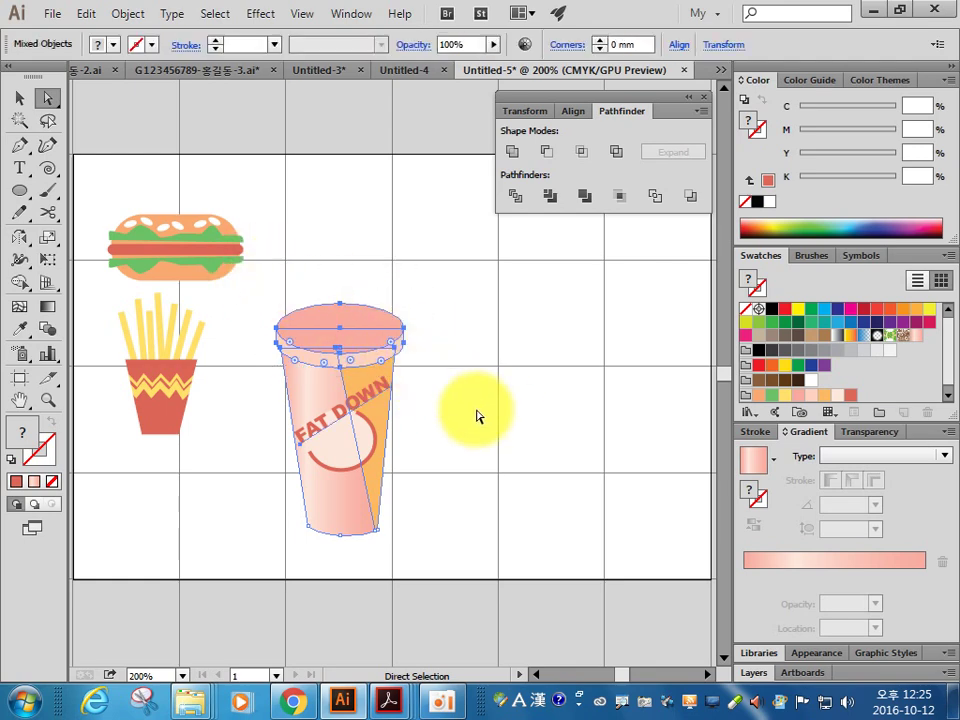
click(424, 411)
mouse_move(431, 370)
mouse_down()
mouse_move(250, 270)
mouse_move(104, 256)
mouse_up()
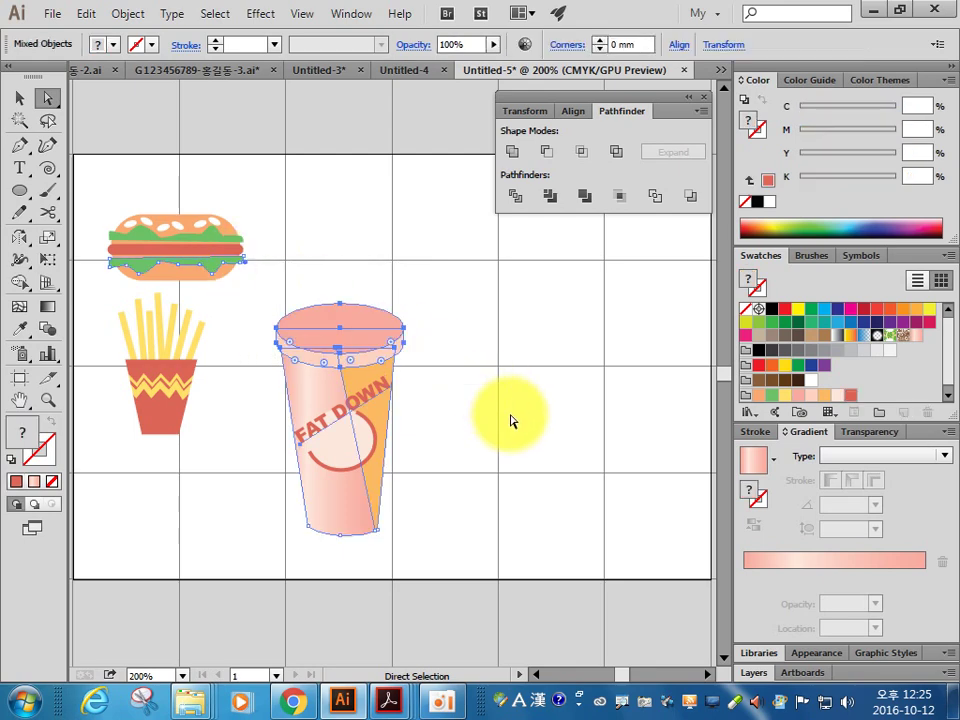
shift+click(380, 400)
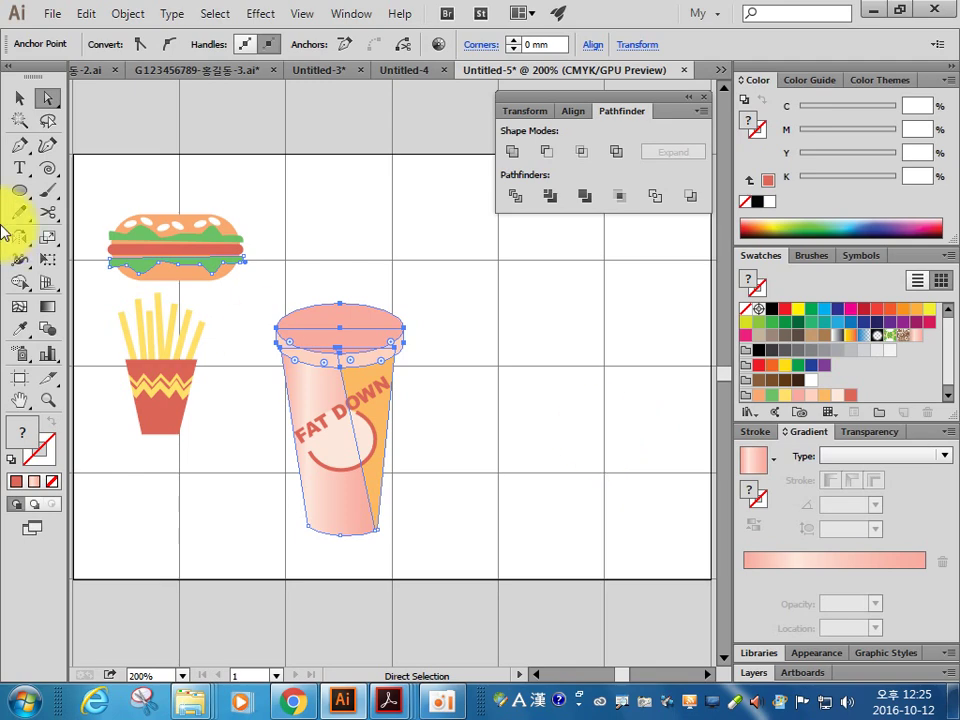
click(285, 258)
mouse_move(261, 285)
mouse_down()
mouse_move(445, 375)
mouse_move(500, 370)
mouse_up()
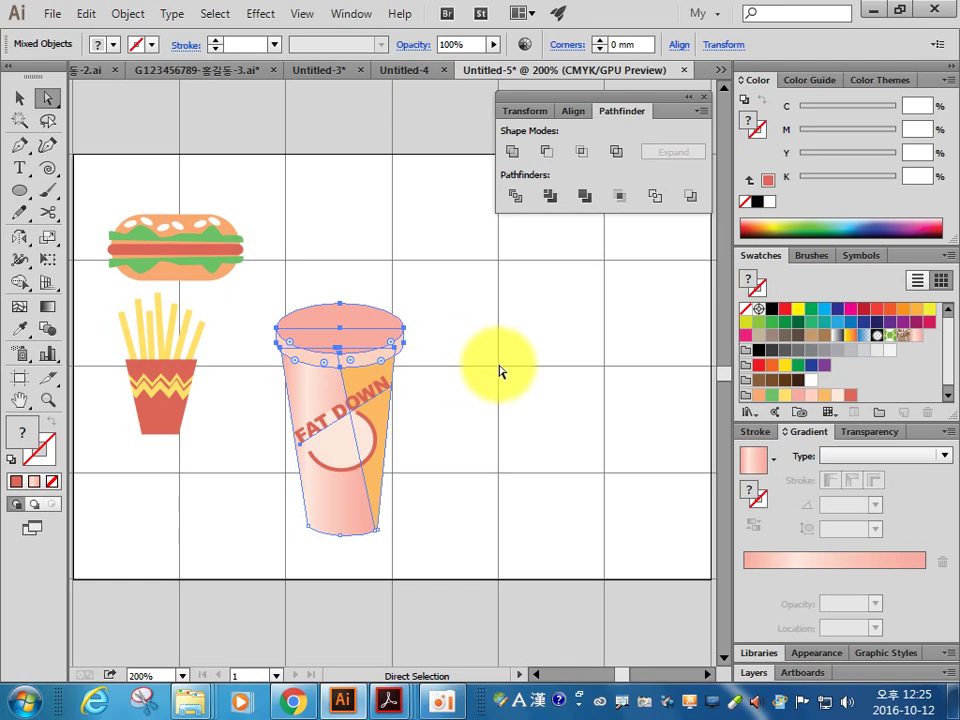
key(shift+Up)
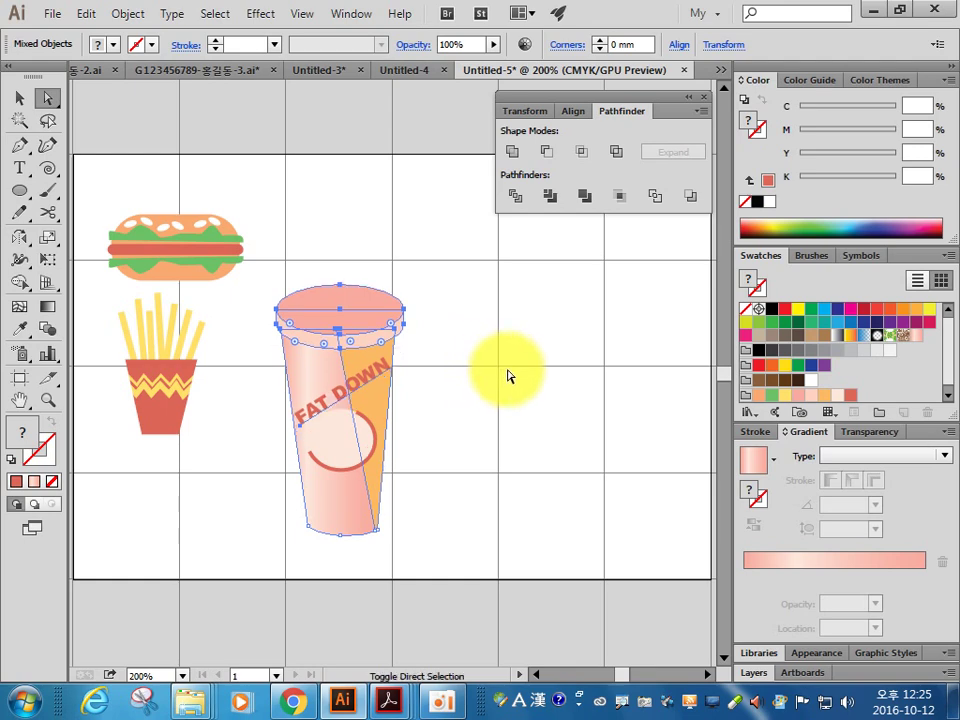
click(480, 437)
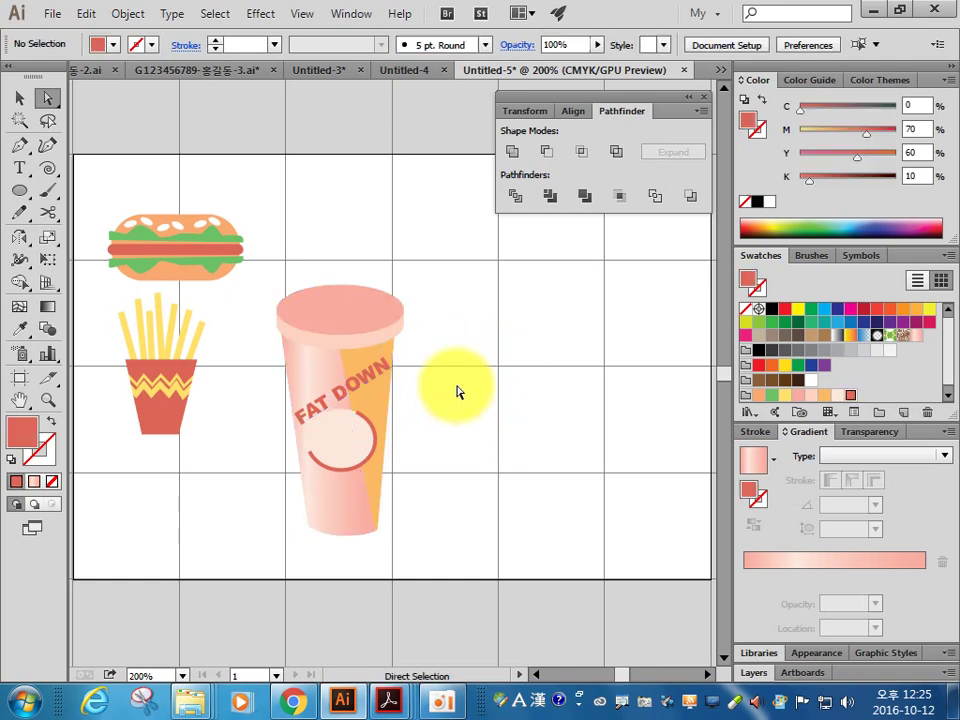
Step: Nudge the pale circle and its red arc up and right with the arrow keys, under FAT DOWN
click(20, 97)
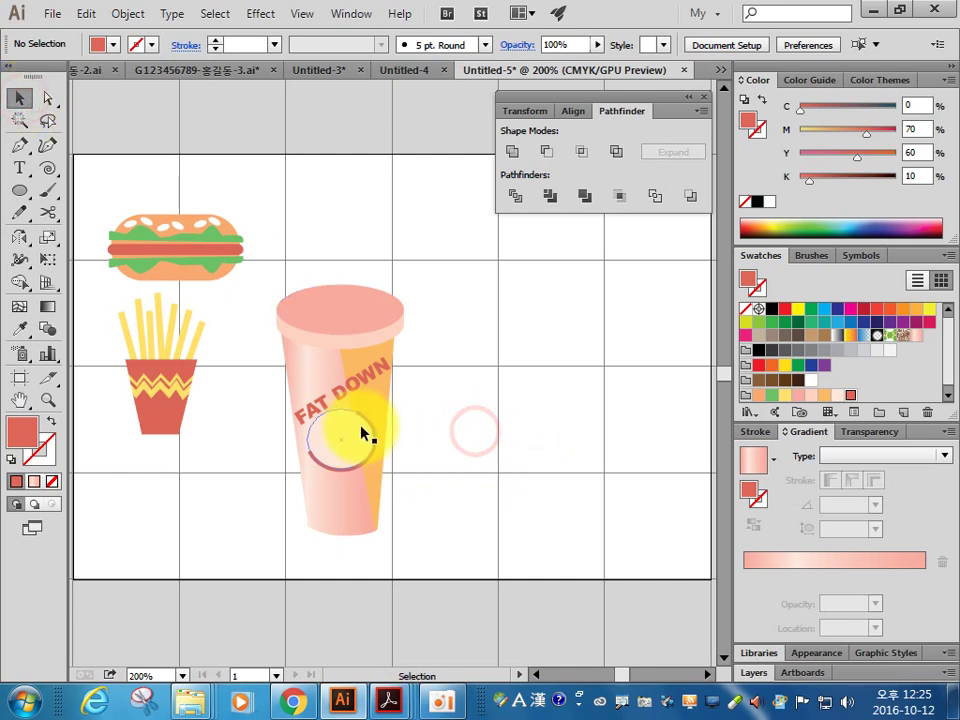
key(ctrl+space)
drag(274, 321, 456, 461)
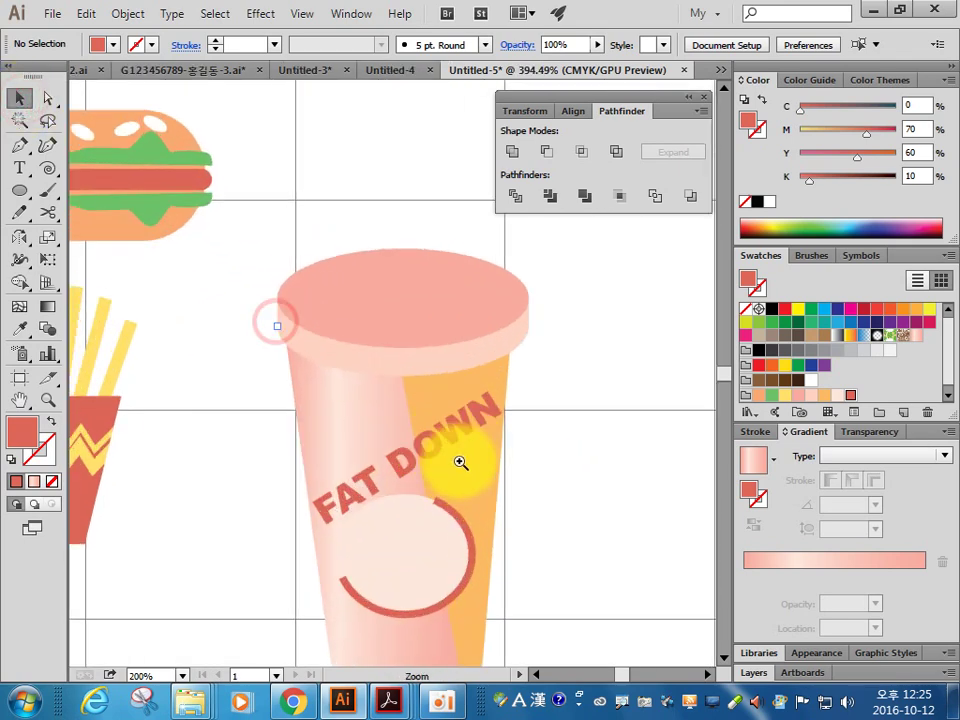
click(426, 561)
shift+click(450, 546)
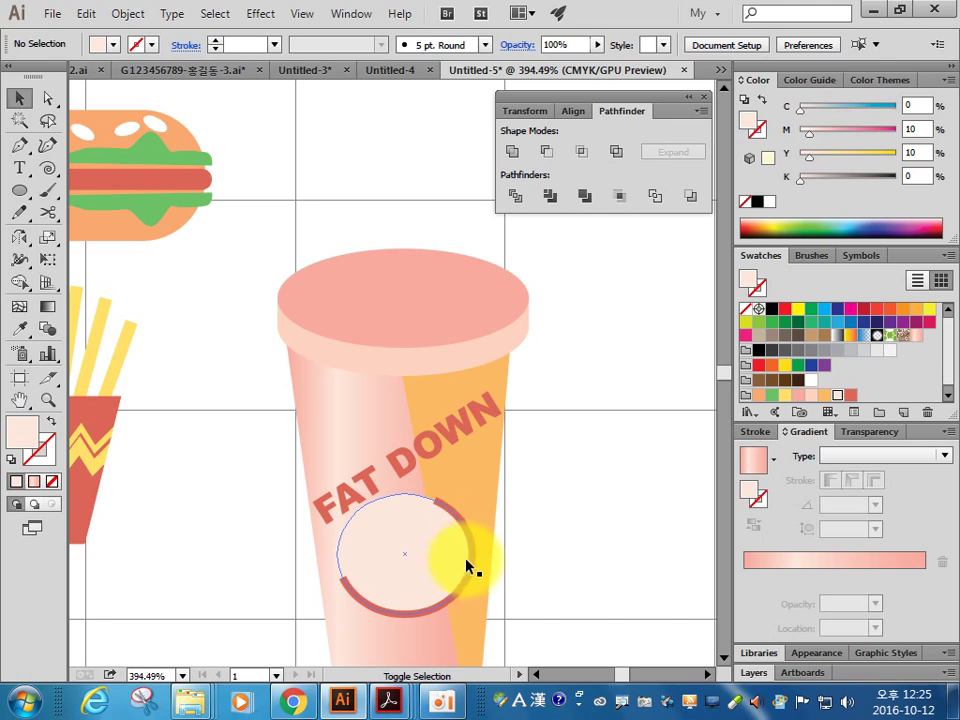
shift+click(450, 607)
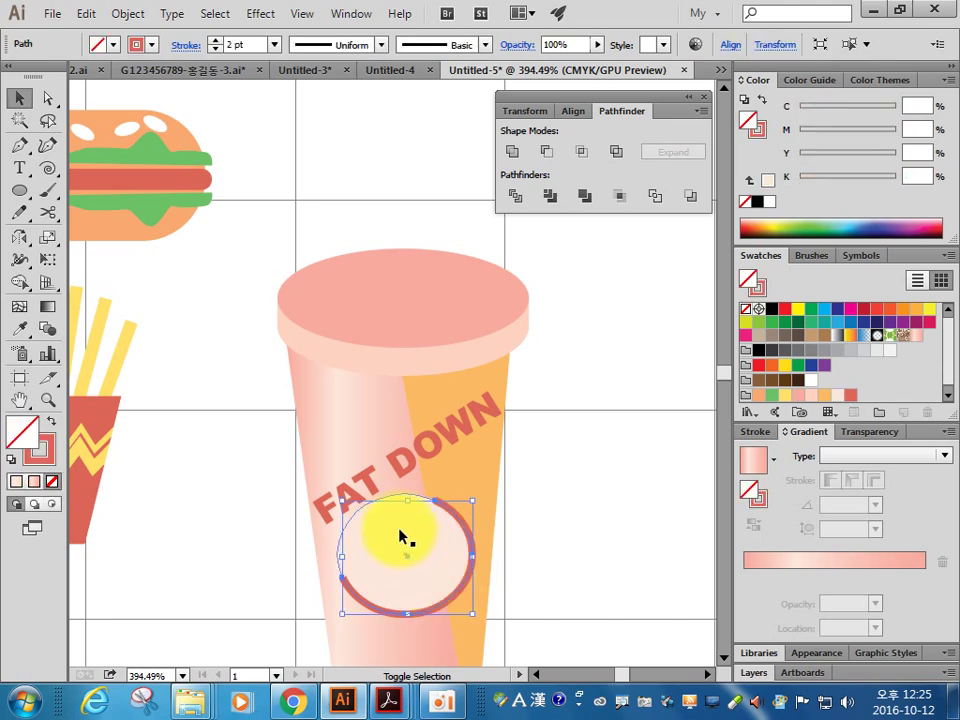
shift+click(485, 543)
key(Up)
key(Up)
key(Up)
key(Up)
key(Up)
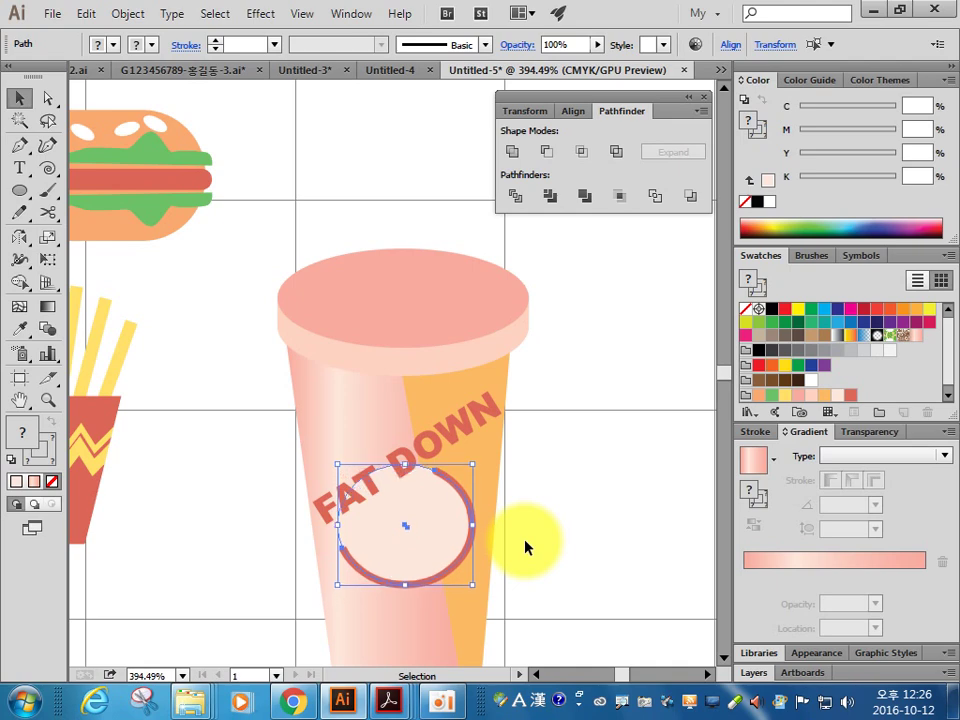
key(Up)
key(Up)
key(Up)
key(Right)
key(Right)
click(559, 528)
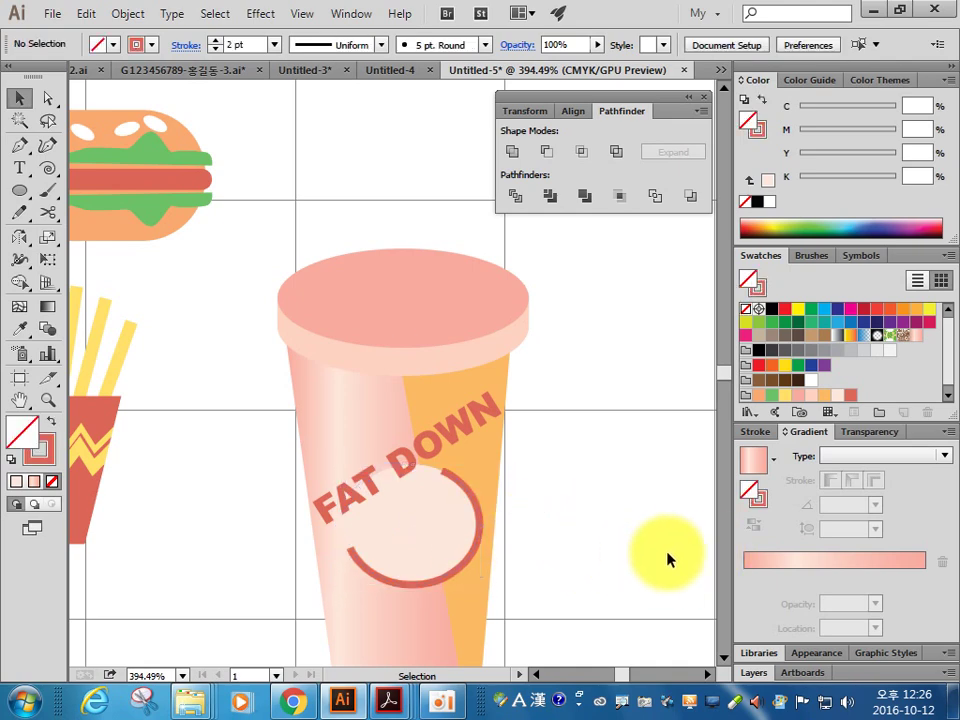
drag(453, 458, 465, 435)
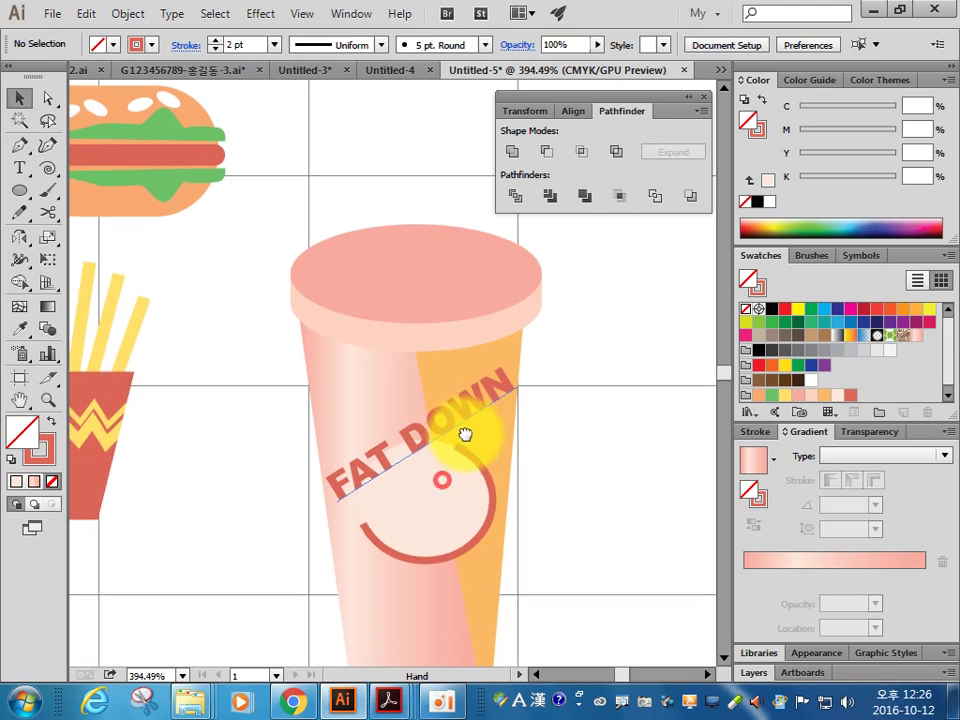
key(ctrl+minus)
key(ctrl+minus)
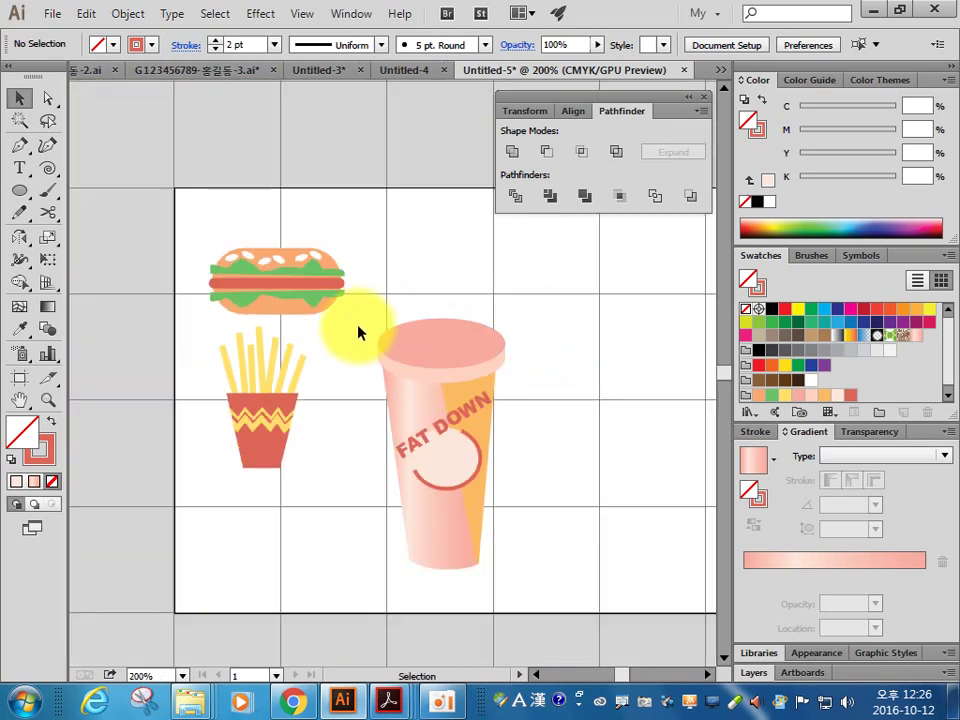
Step: Slightly shrink and shift the hot dog, then reposition the fries carton
drag(349, 324, 210, 220)
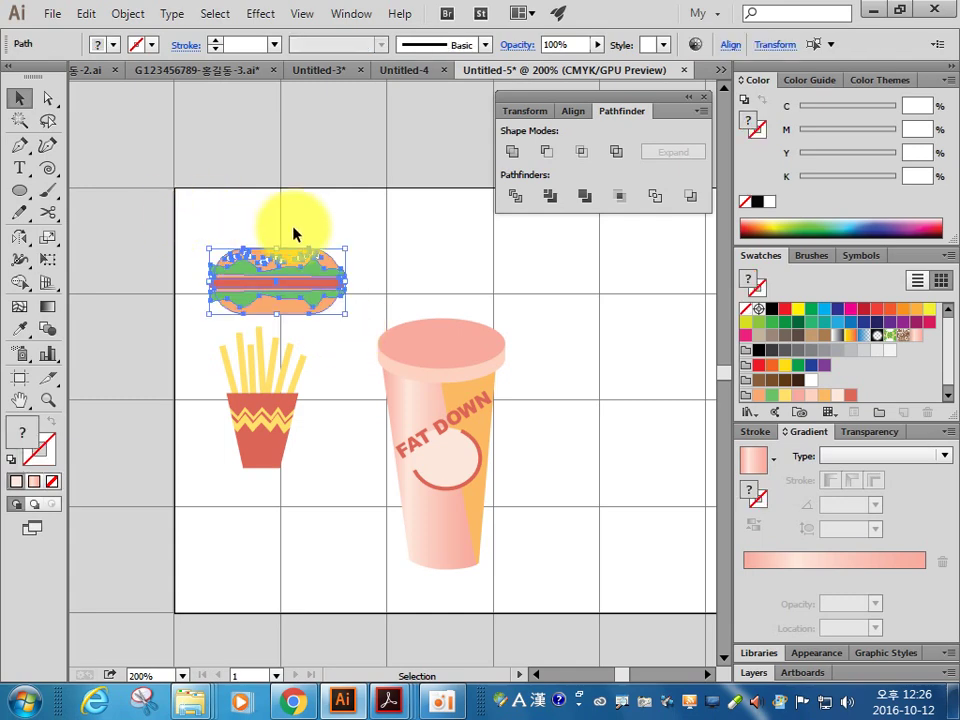
drag(344, 248, 334, 254)
drag(305, 302, 298, 295)
click(330, 405)
click(261, 400)
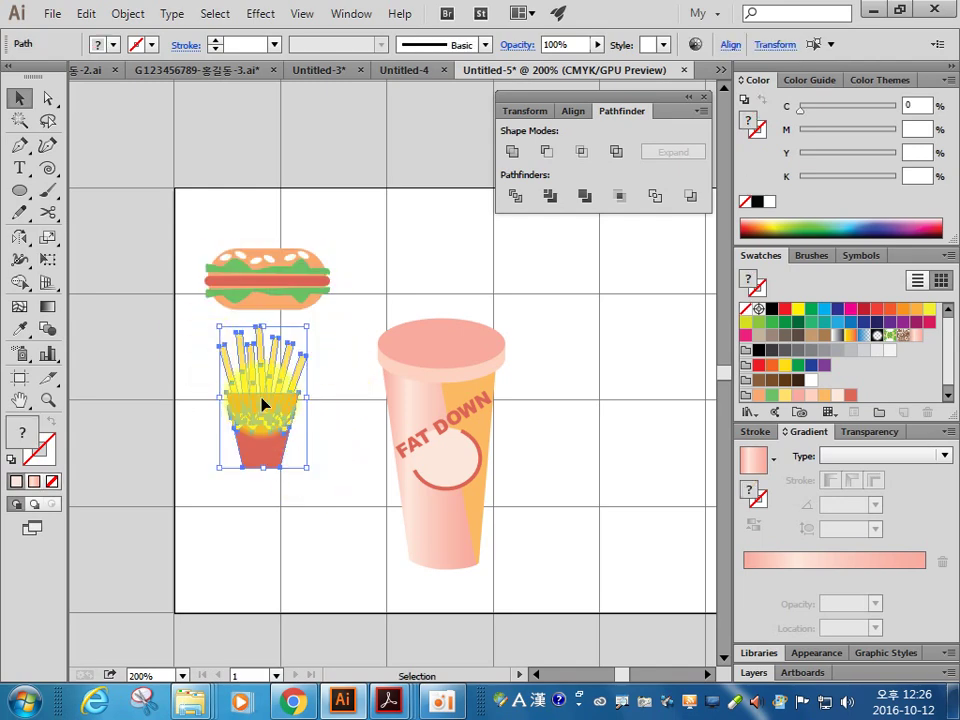
mouse_move(259, 451)
mouse_down()
mouse_move(254, 461)
mouse_move(292, 460)
mouse_up()
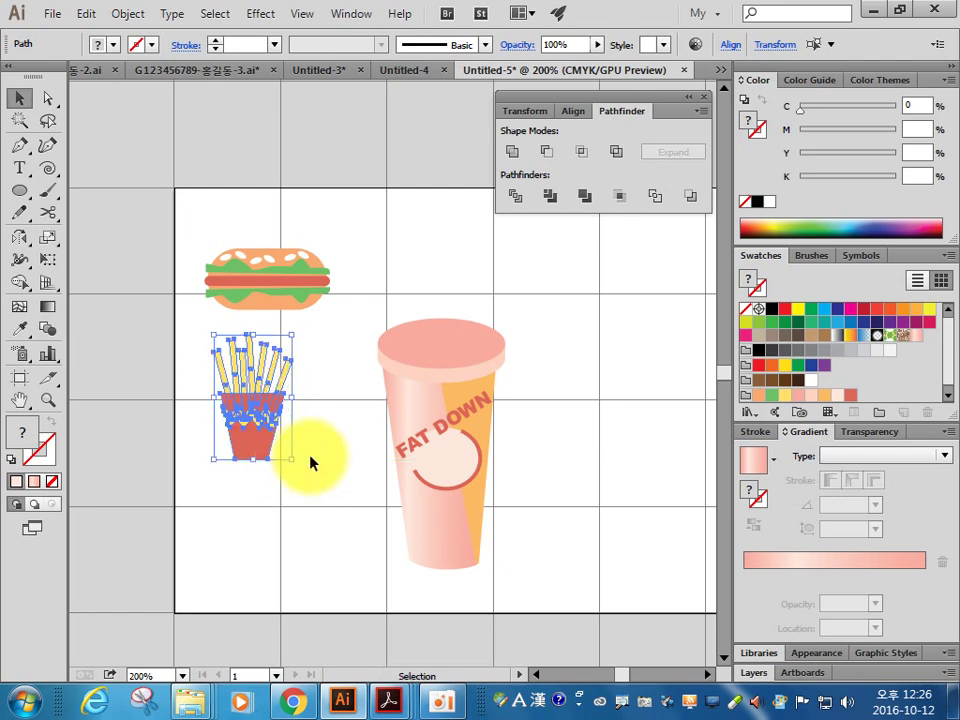
click(336, 400)
Step: Deselect the hot dog and bring up the Scale tool flyout
drag(342, 318, 208, 226)
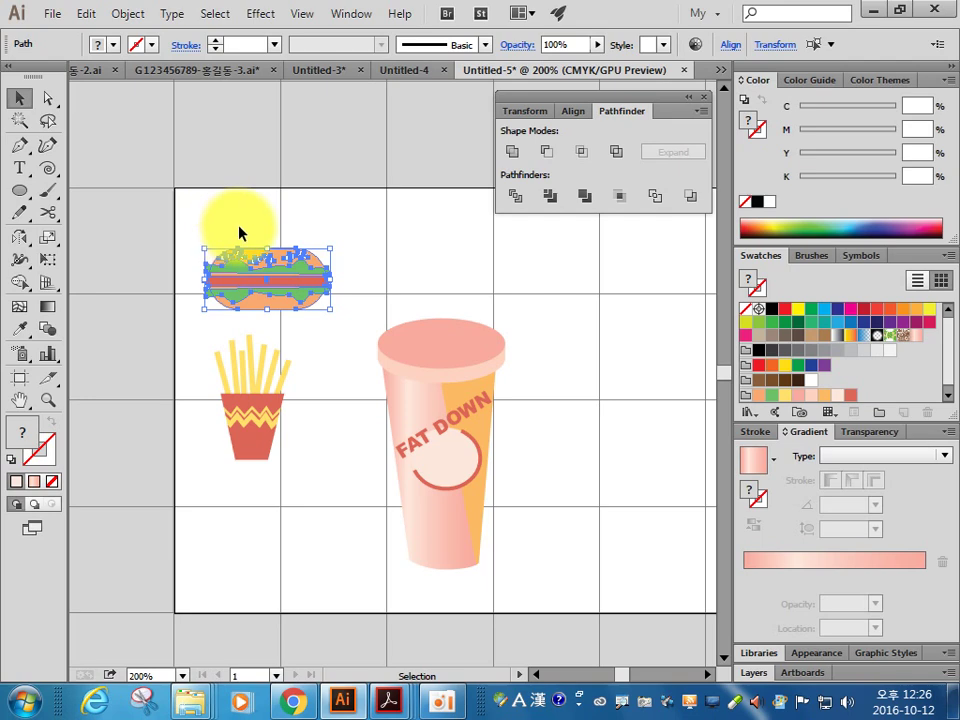
key(v)
click(375, 240)
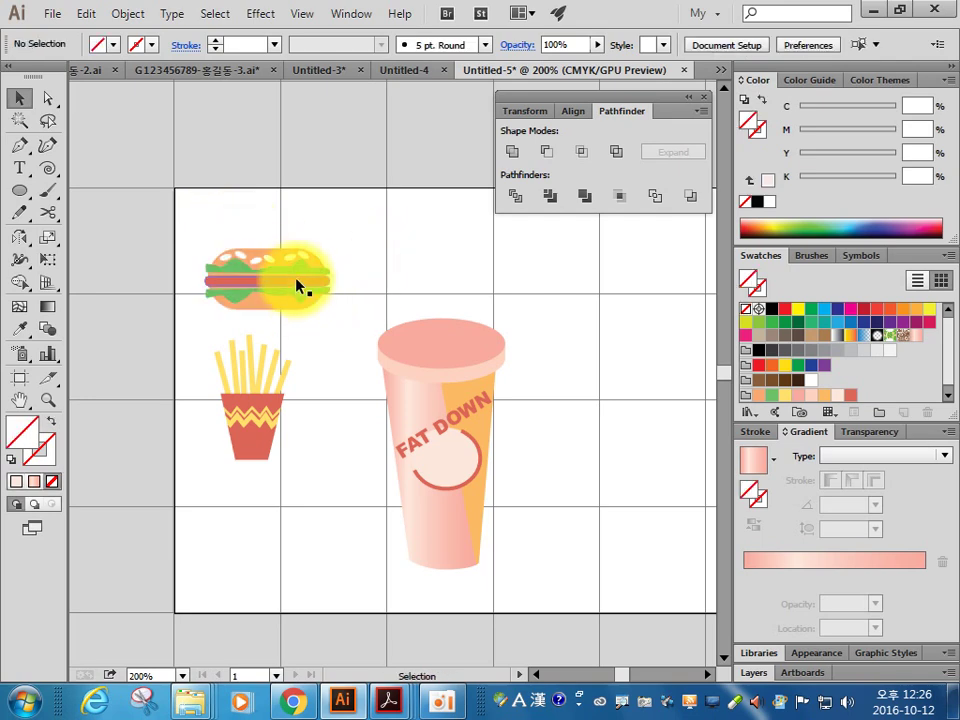
click(48, 240)
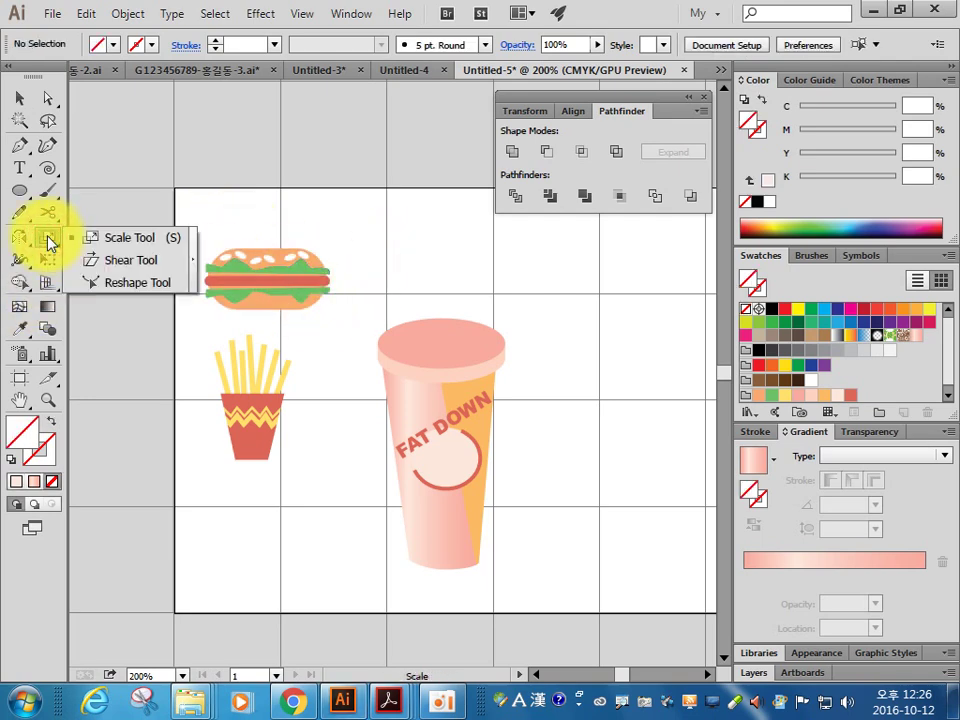
double_click(47, 237)
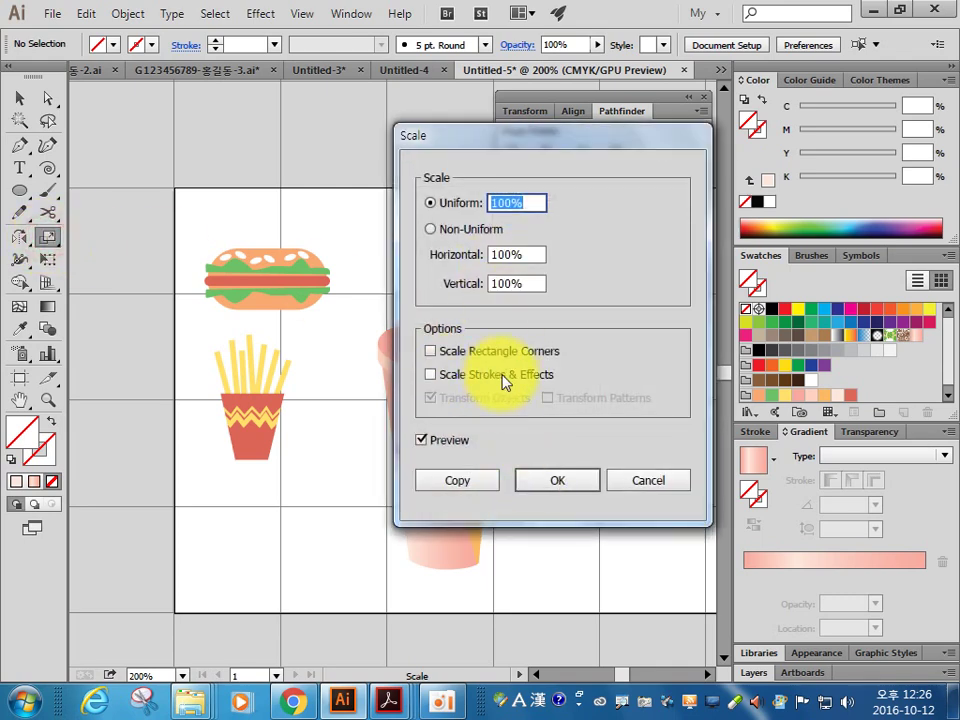
click(431, 375)
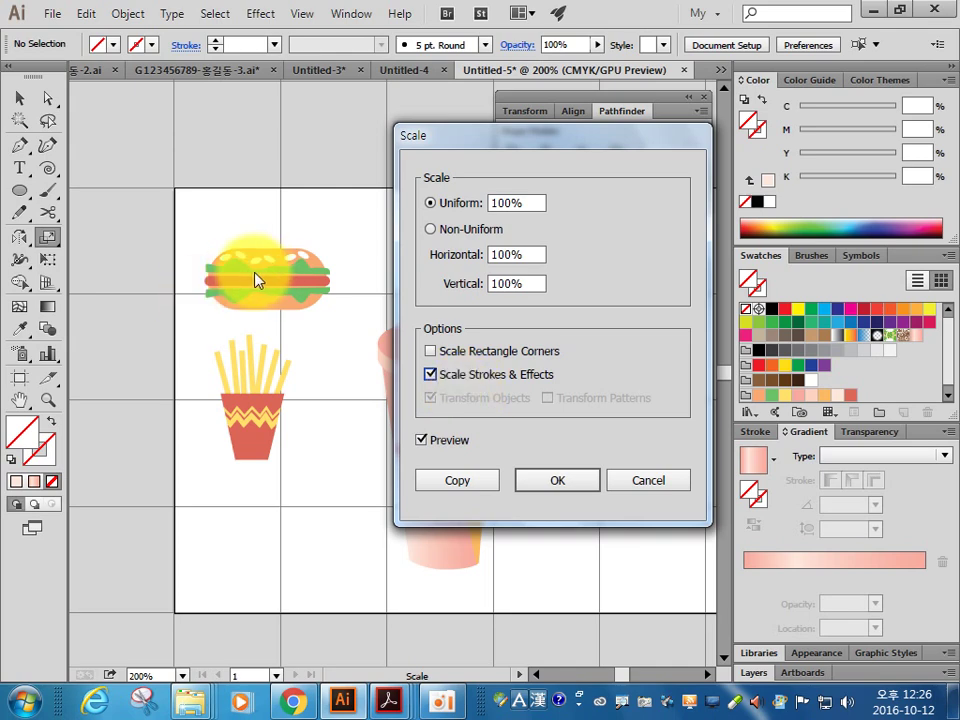
click(643, 479)
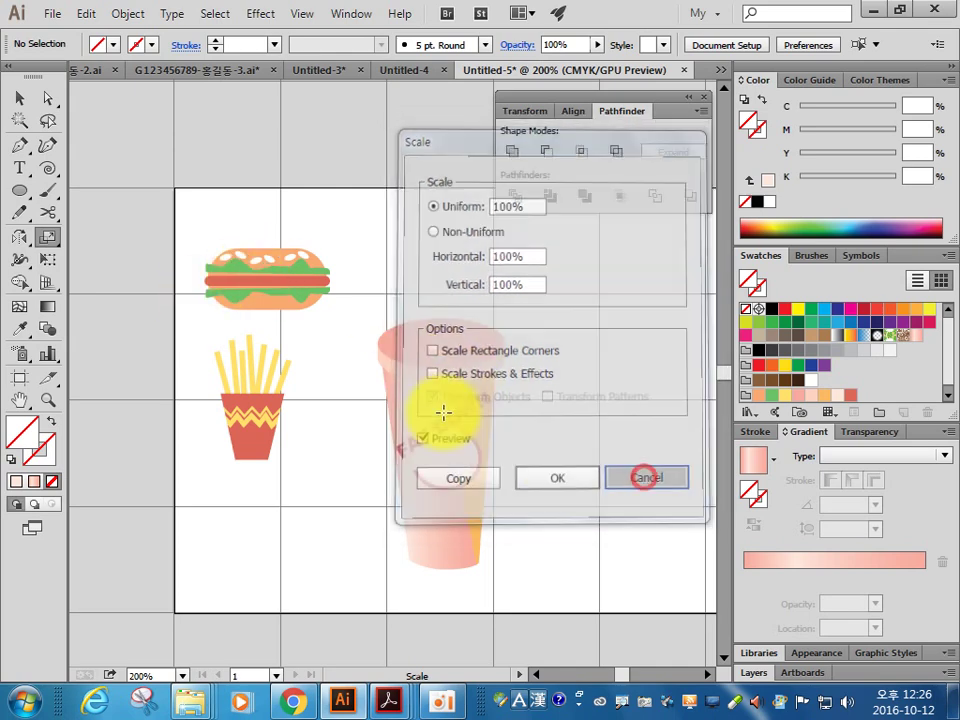
click(19, 97)
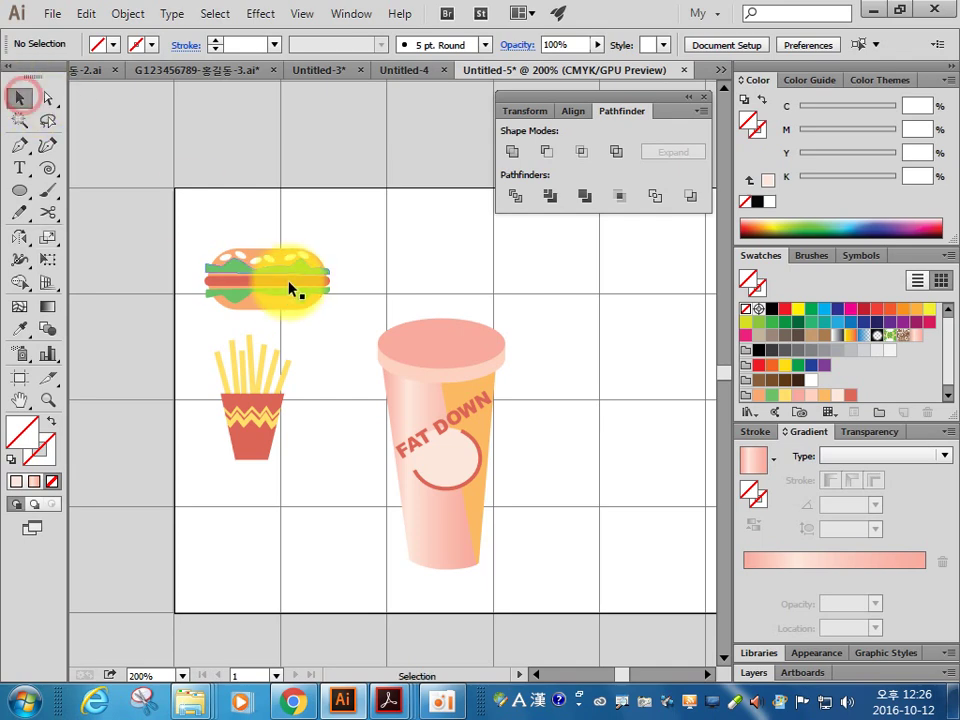
Step: Alt-drag a copy of the hot dog, shrink it and move it near the cup
click(307, 279)
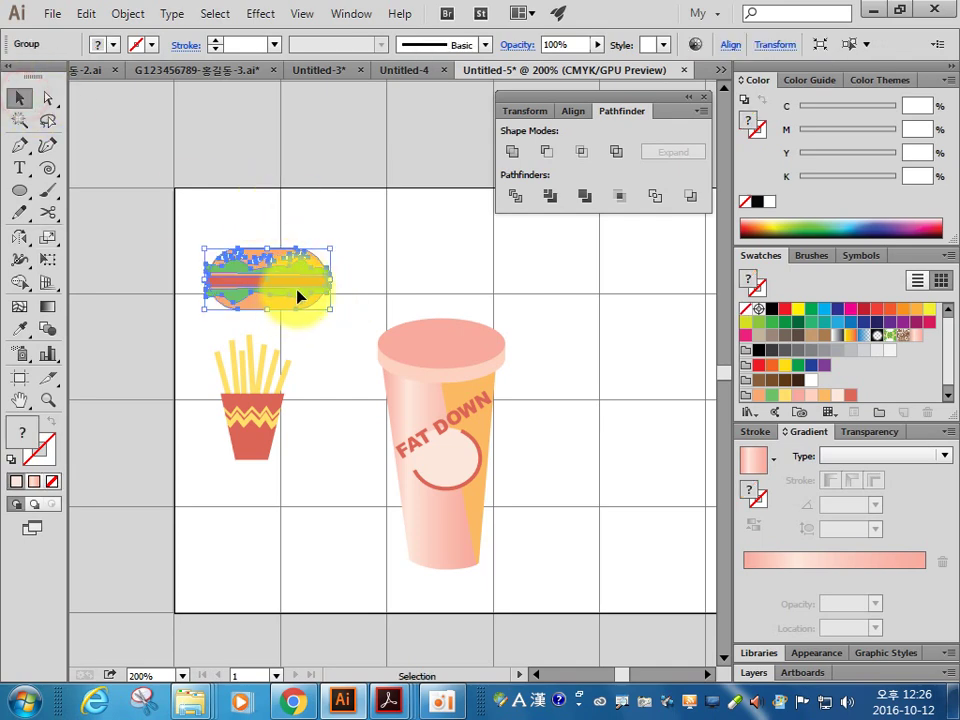
drag(299, 297, 375, 556)
drag(403, 514, 335, 543)
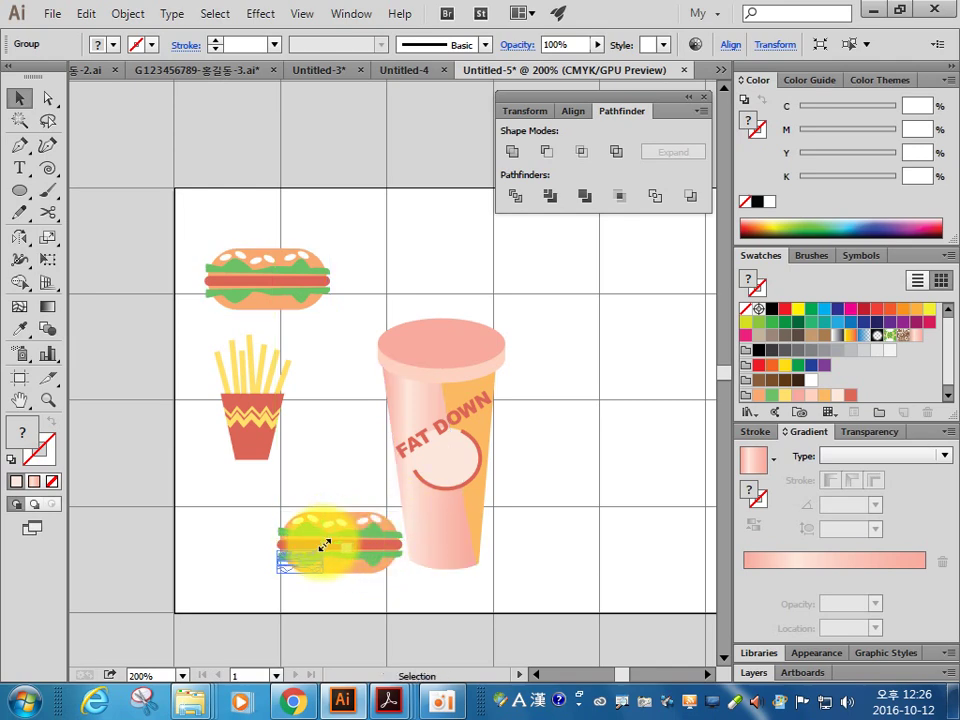
mouse_move(329, 545)
mouse_down()
mouse_move(313, 568)
mouse_move(402, 427)
mouse_move(542, 456)
mouse_up()
Step: Bring the cup and small hot dog into view and open the small hot dog's context menu
shift+click(497, 435)
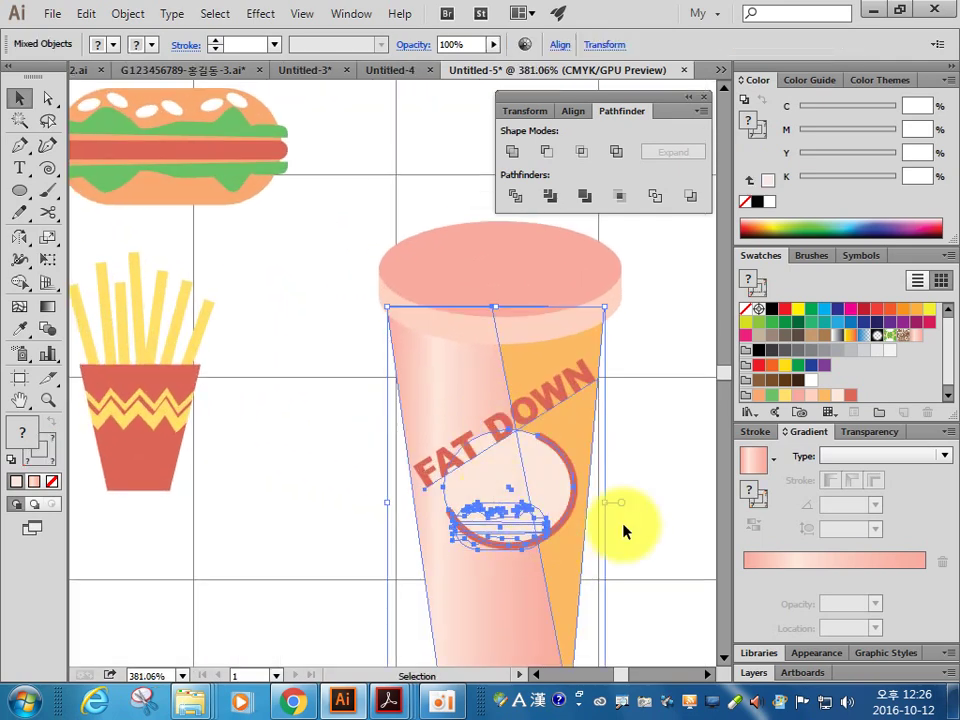
click(657, 545)
click(514, 580)
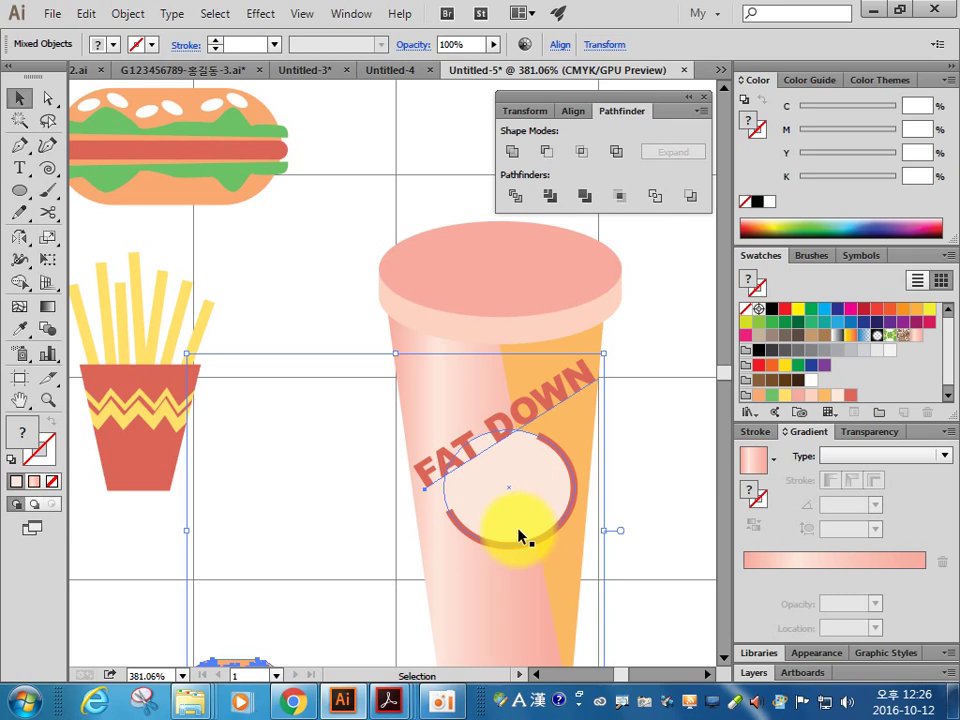
drag(654, 514, 489, 339)
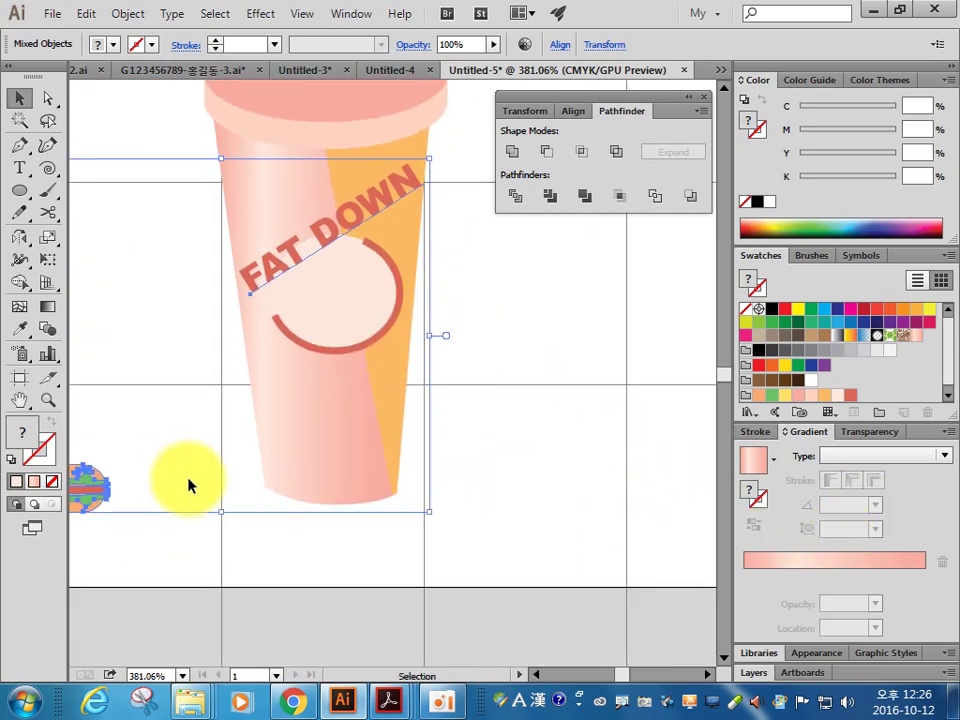
drag(226, 456, 423, 503)
right_click(279, 546)
click(343, 568)
click(269, 543)
right_click(269, 543)
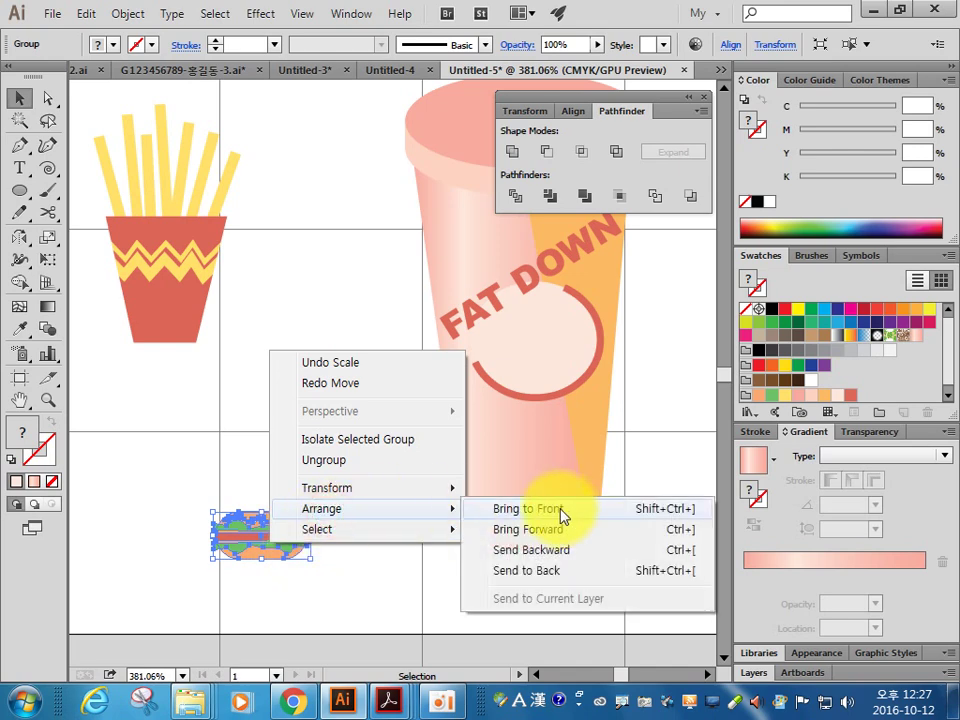
Step: Bring the small hot dog to the front and place it on the cup's red ring
click(558, 509)
drag(300, 545, 546, 375)
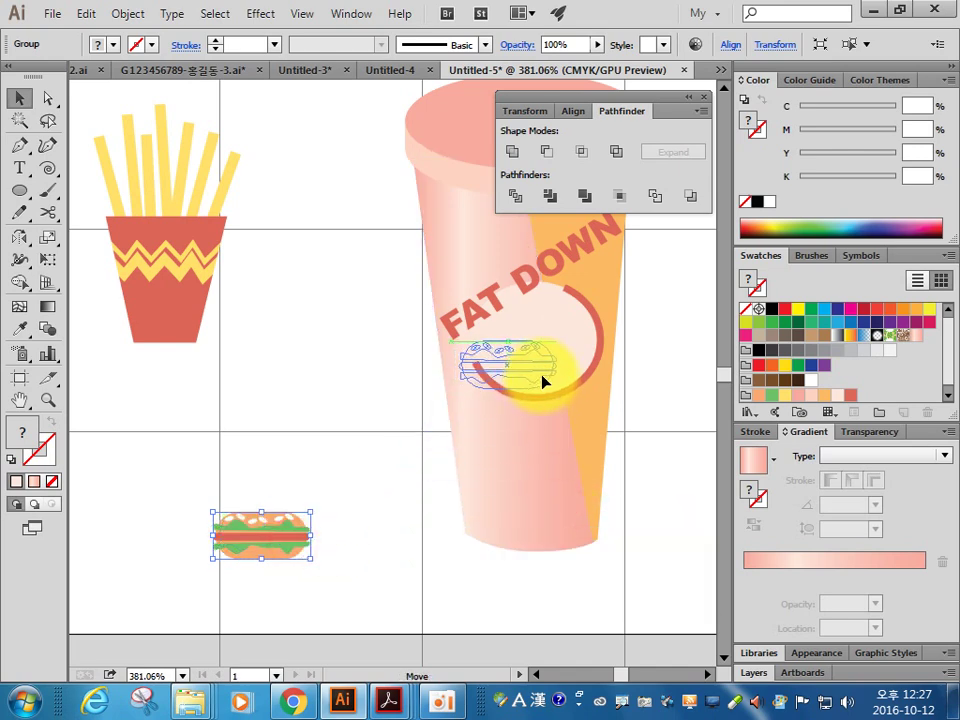
mouse_move(527, 386)
mouse_down()
mouse_move(538, 396)
mouse_move(546, 365)
mouse_up()
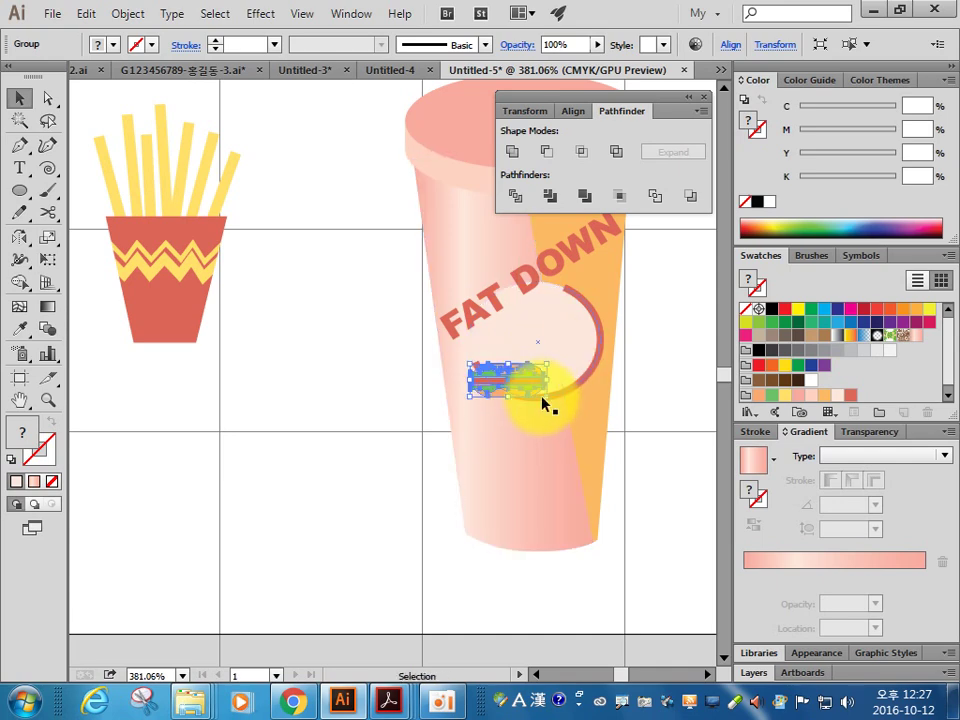
drag(525, 403, 530, 404)
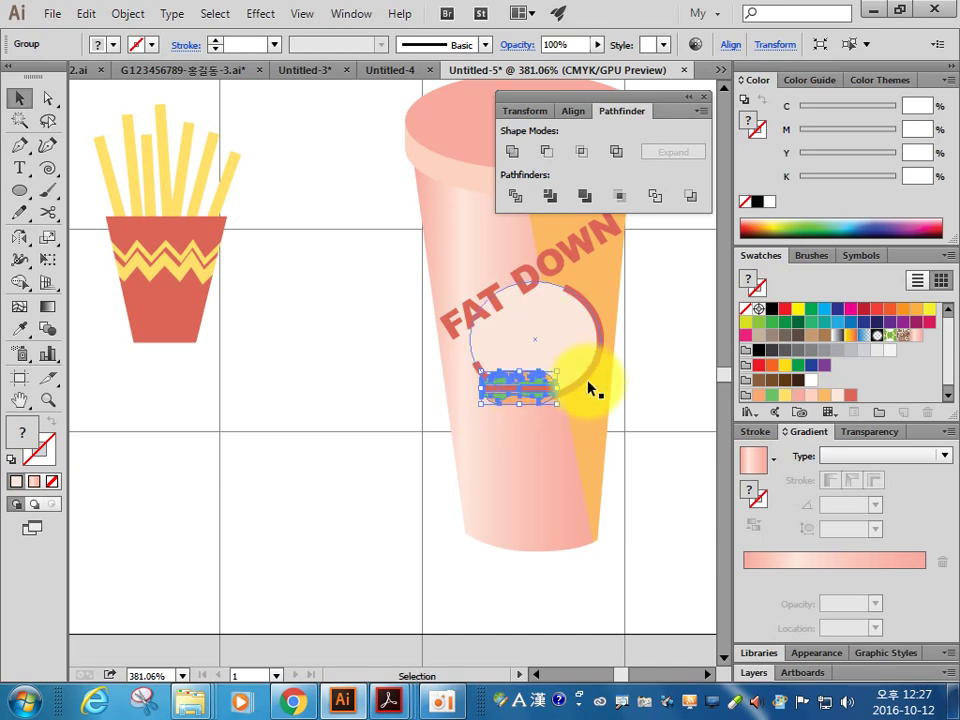
drag(592, 388, 516, 500)
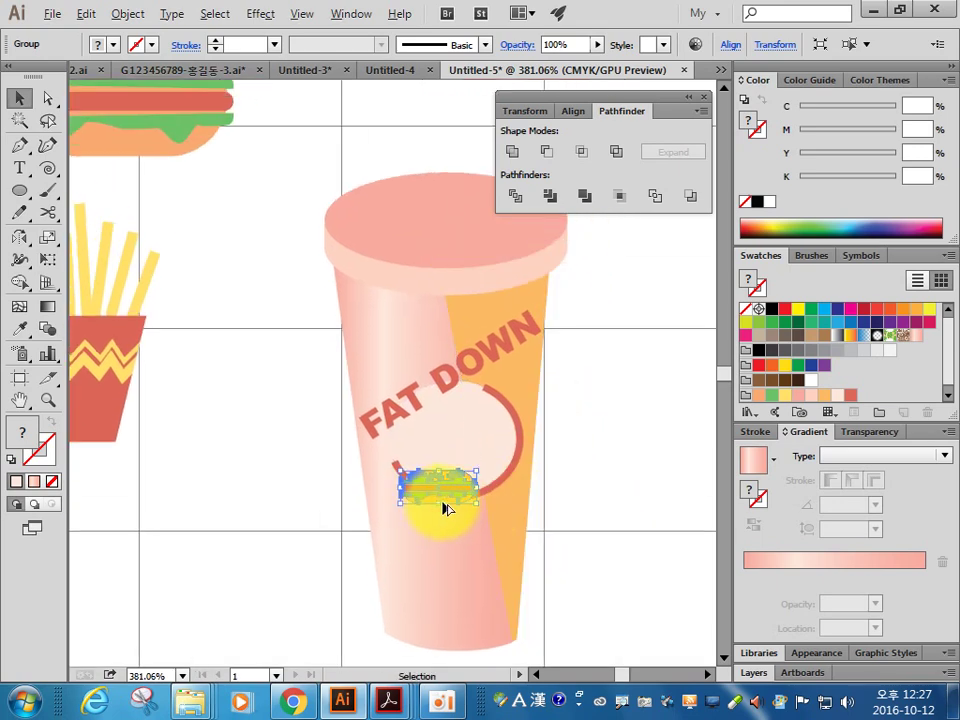
Step: Duplicate the small hot dog twice so three copies stack diagonally inside the ring
drag(447, 509, 485, 450)
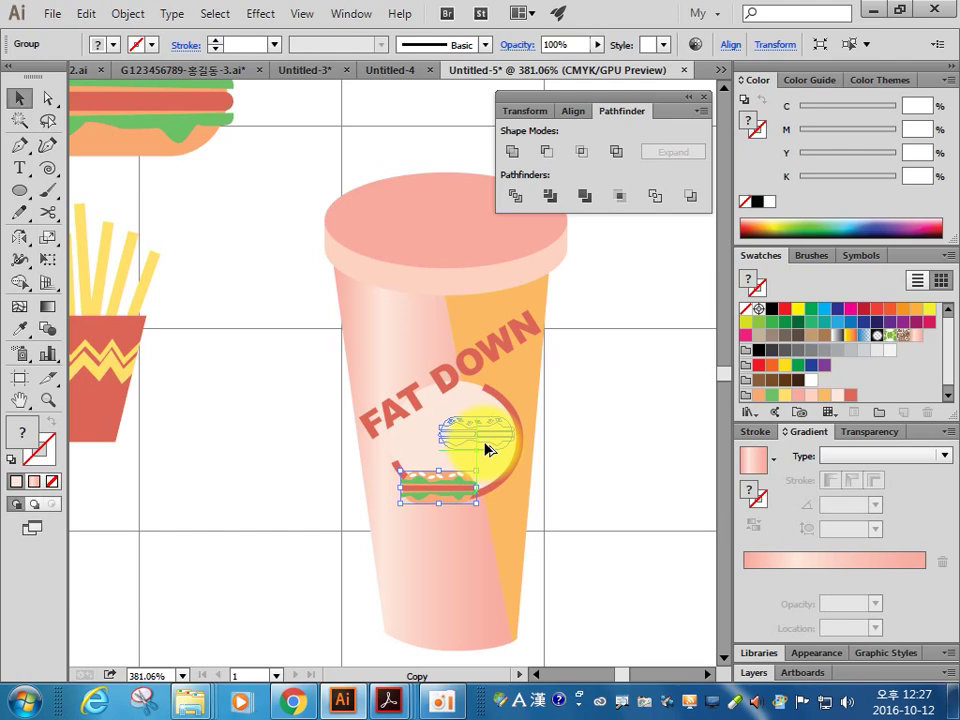
drag(485, 450, 478, 457)
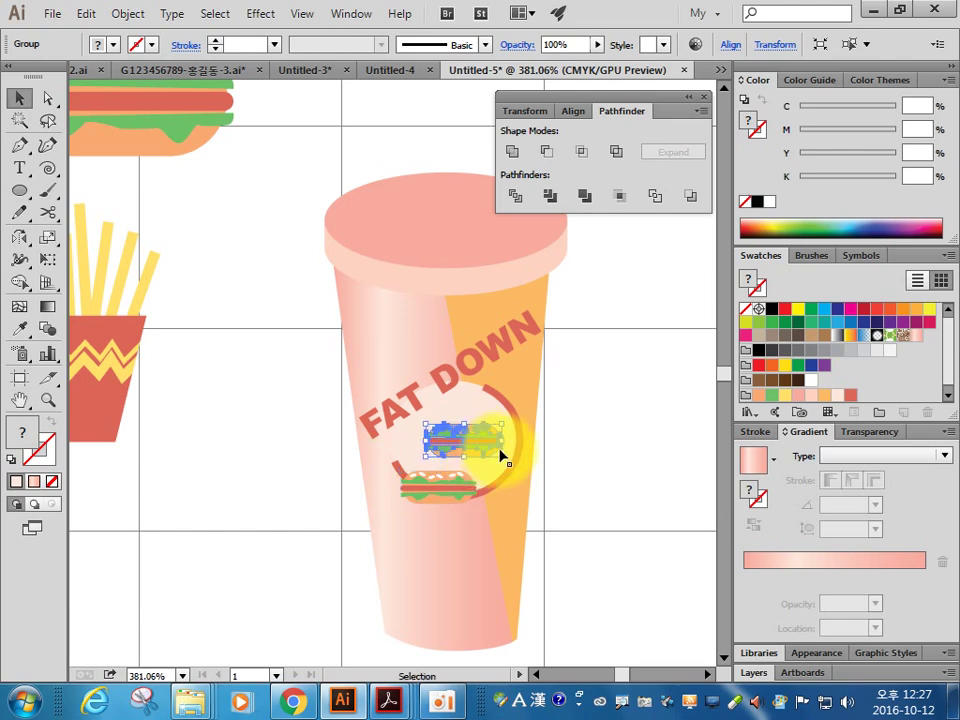
key(ctrl+d)
click(657, 527)
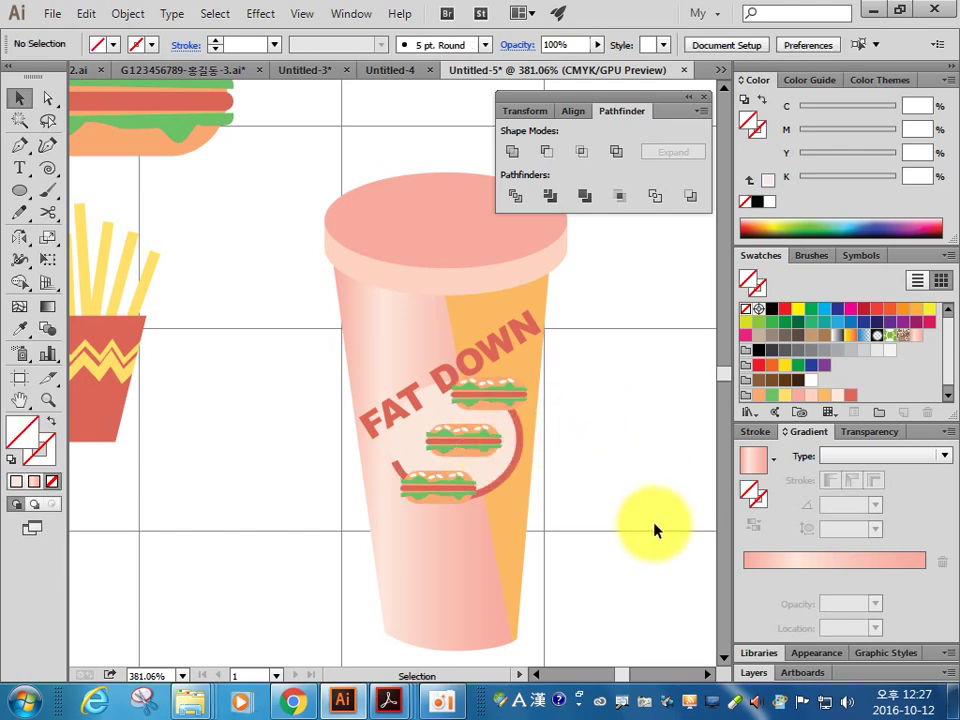
drag(482, 369, 476, 360)
click(587, 399)
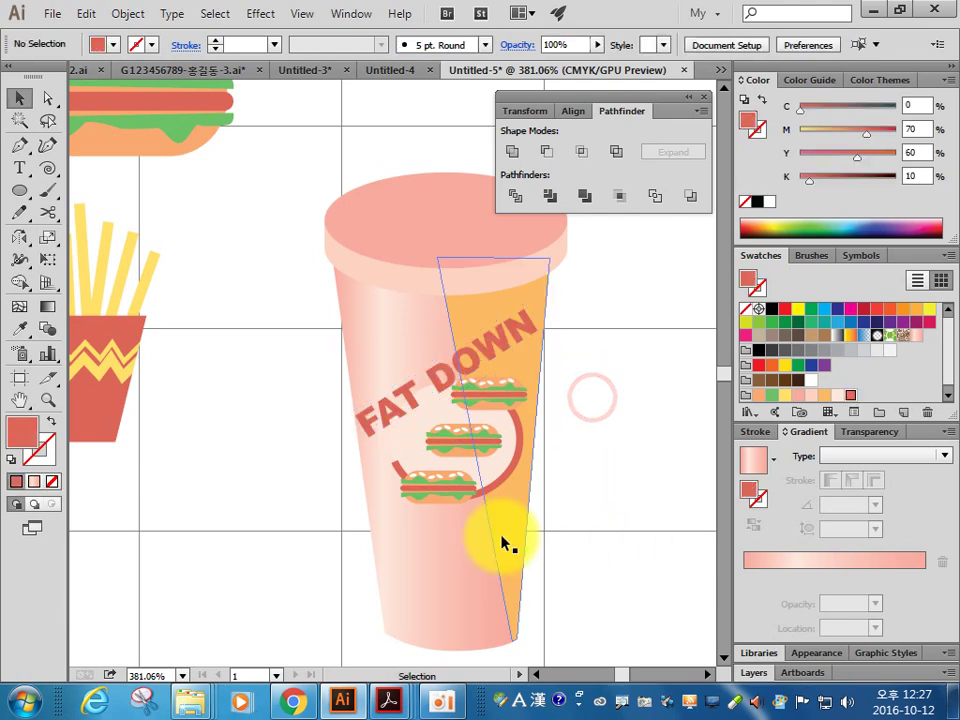
Step: Zoom out to the whole artboard and return to the GI08-2B(A4).pdf reference in Acrobat Reader
drag(594, 482, 476, 483)
drag(472, 483, 497, 499)
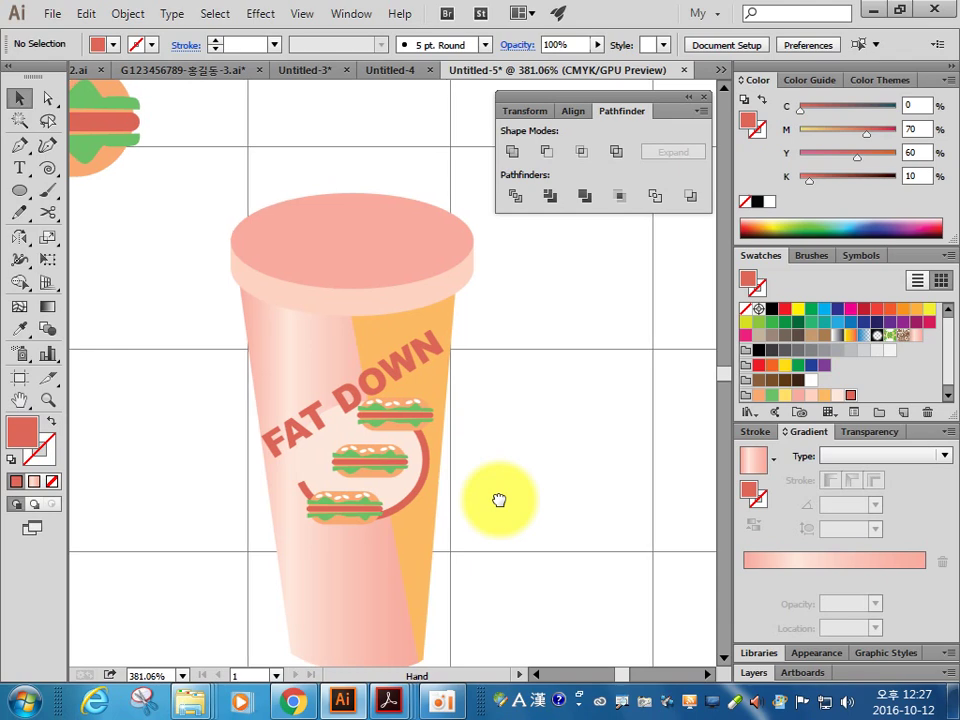
key(ctrl+minus)
key(ctrl+minus)
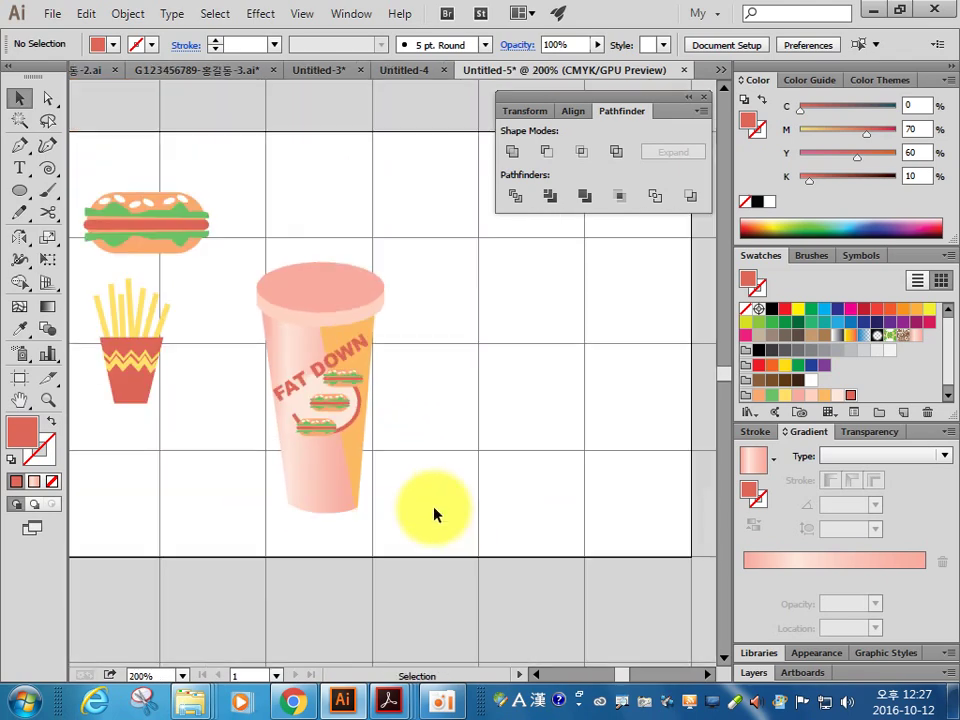
drag(480, 452, 427, 484)
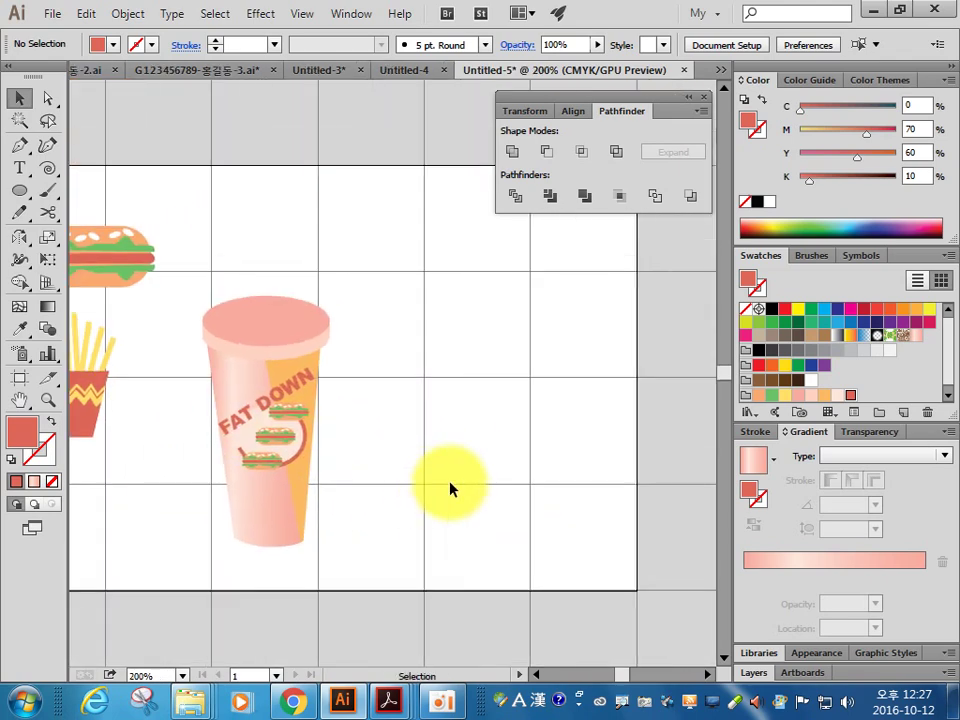
drag(491, 462, 435, 452)
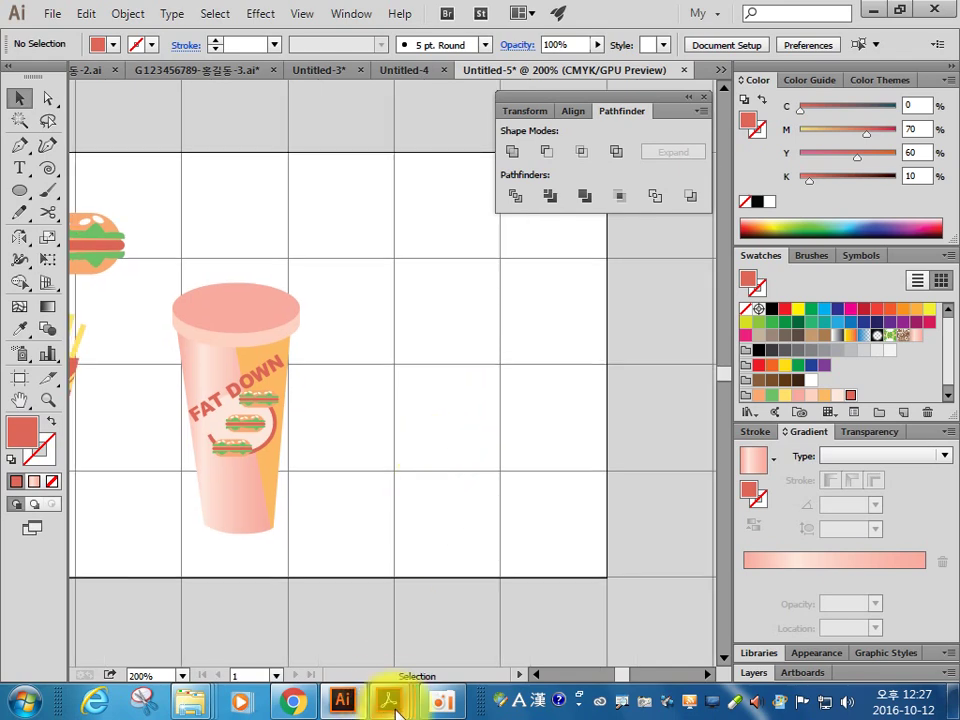
mouse_move(389, 701)
click(341, 583)
drag(718, 443, 435, 553)
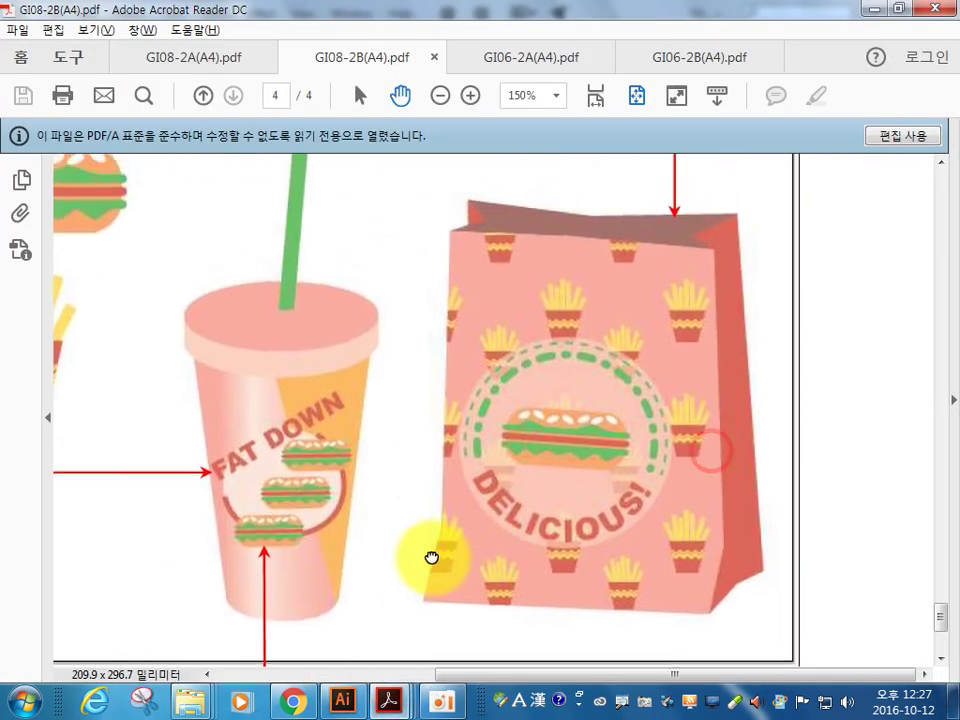
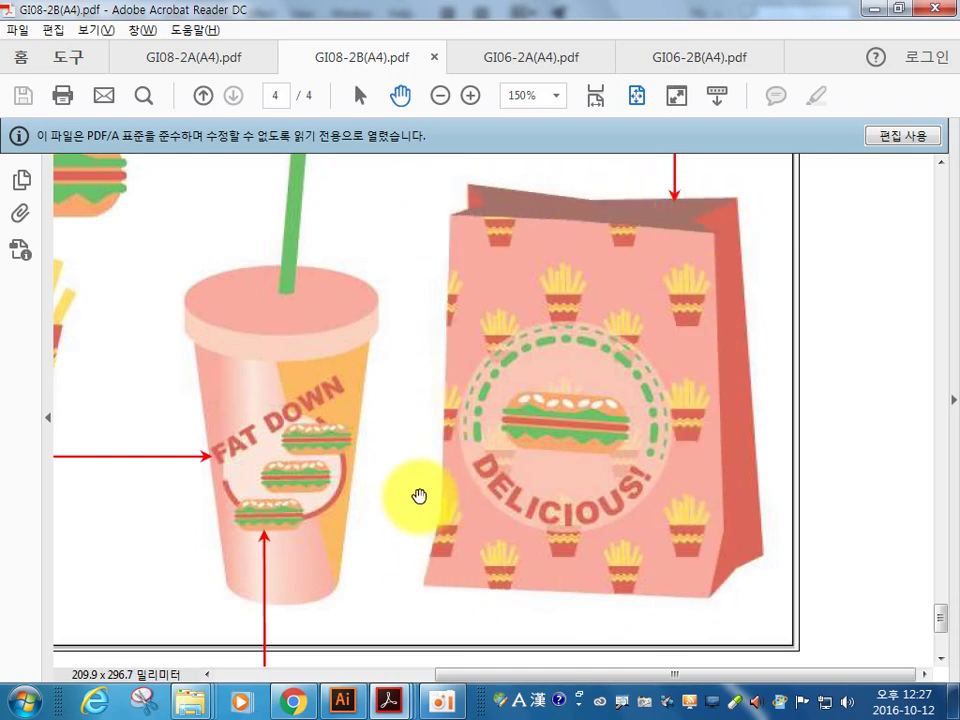
Step: Return to Illustrator, select the Pen tool, and check the reference bag in the PDF
key(alt+Tab)
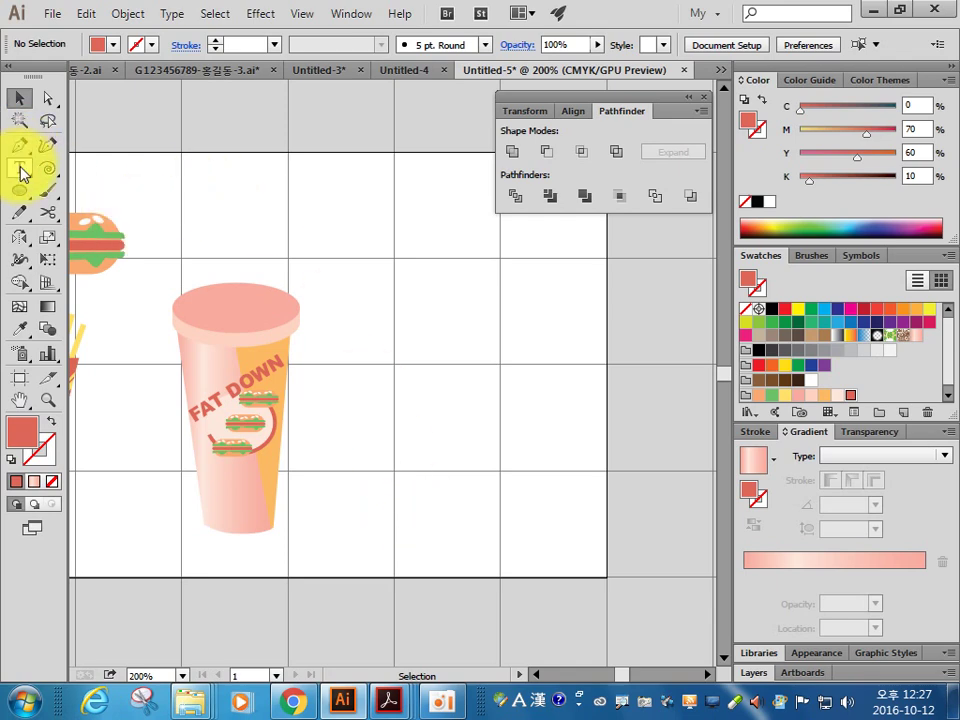
click(18, 145)
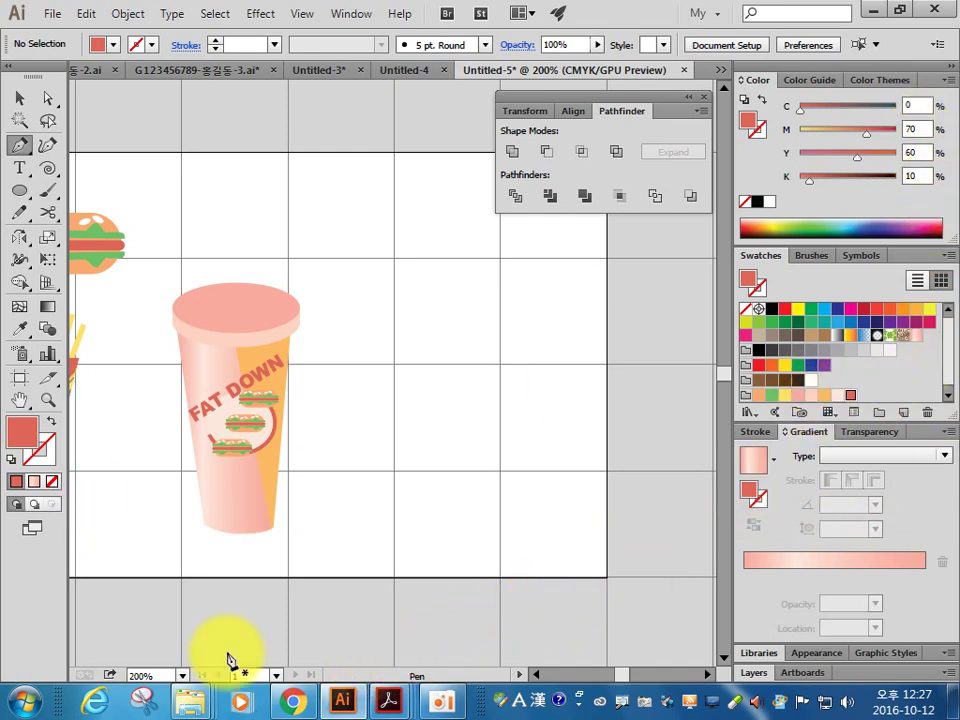
click(398, 609)
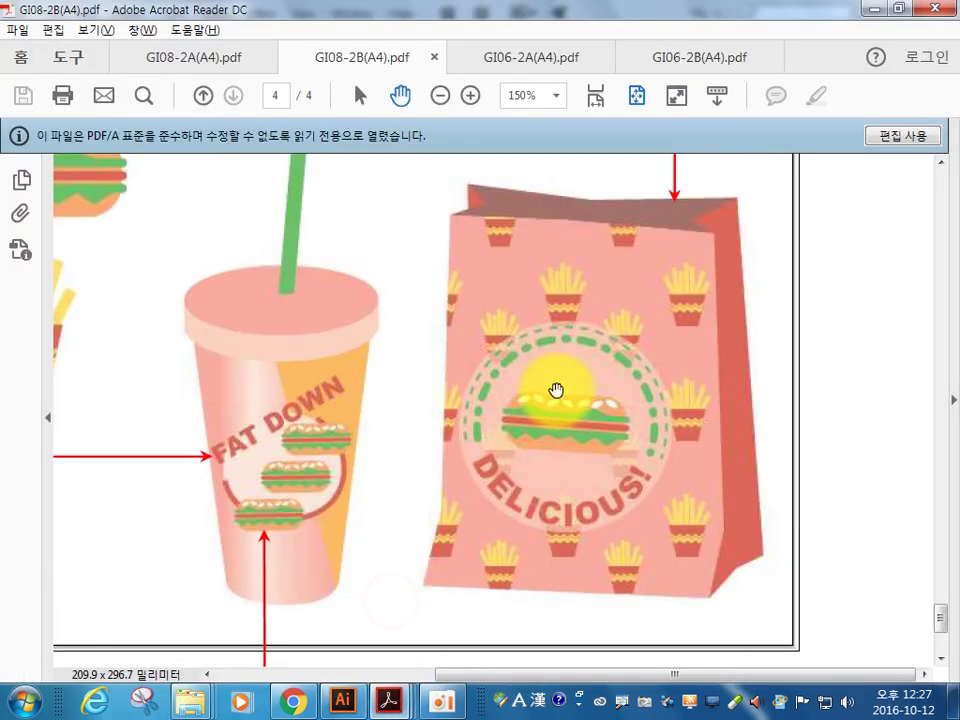
click(343, 701)
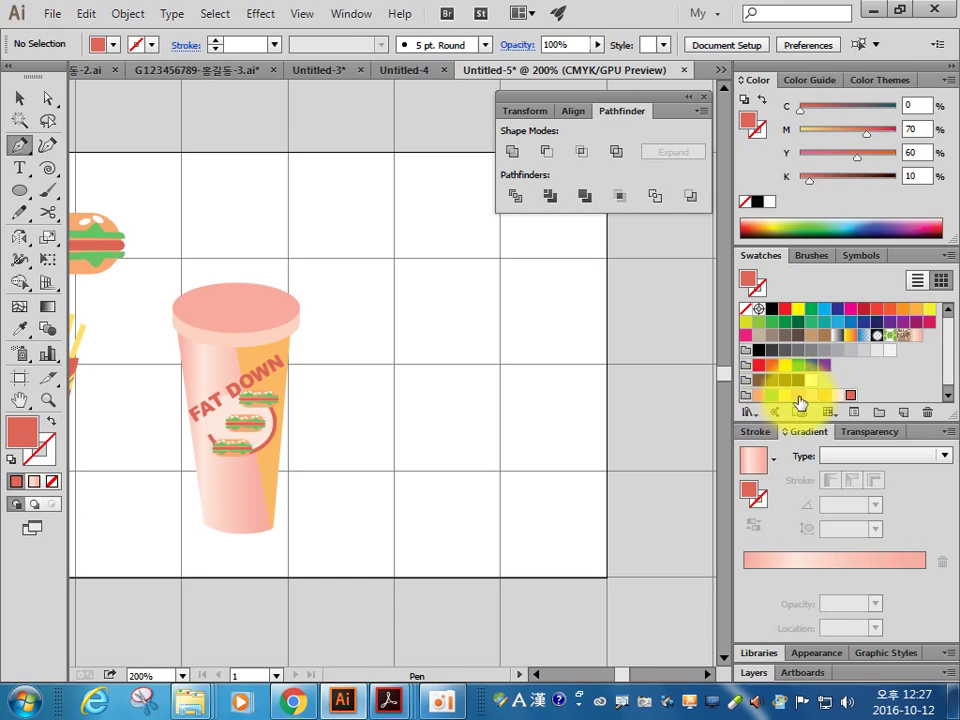
Step: Mix a pink fill of C0 M40 Y30 K40 and add it as a new swatch
click(758, 395)
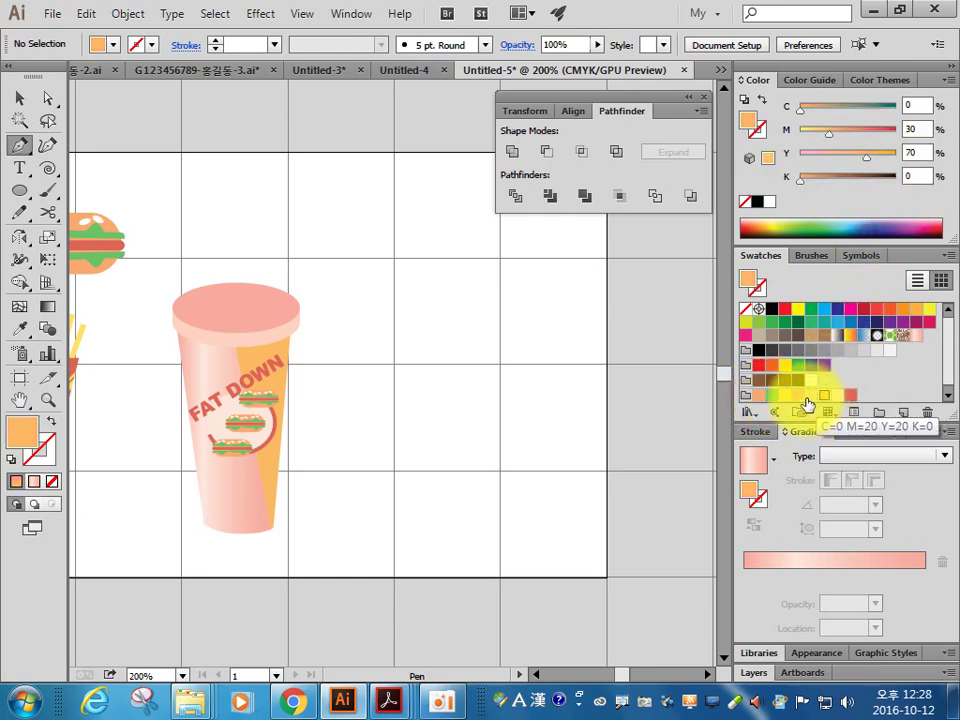
click(796, 400)
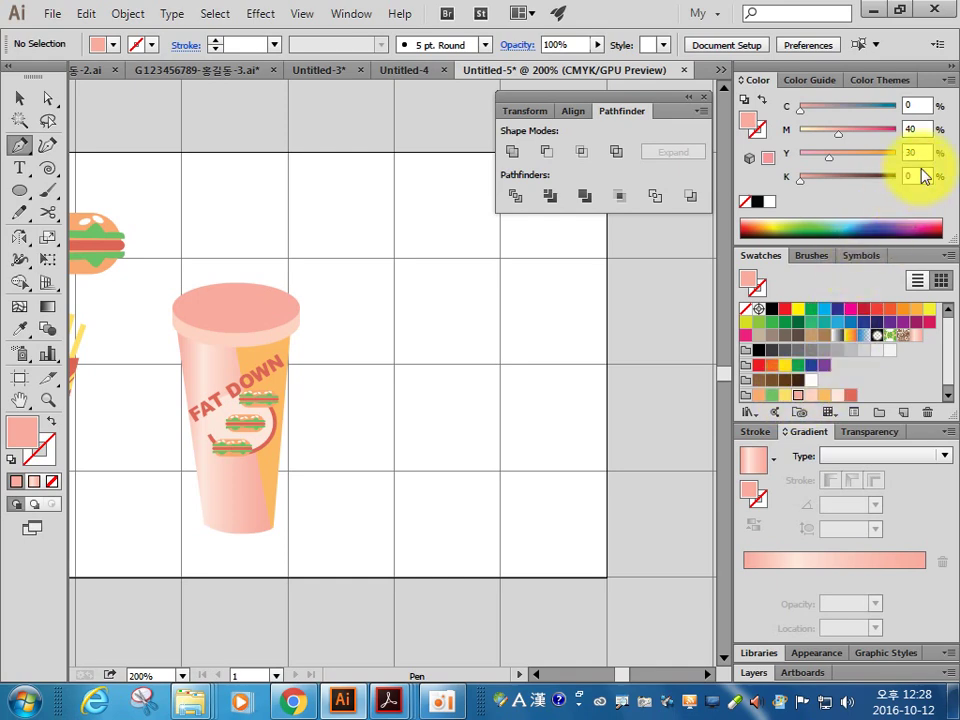
click(926, 124)
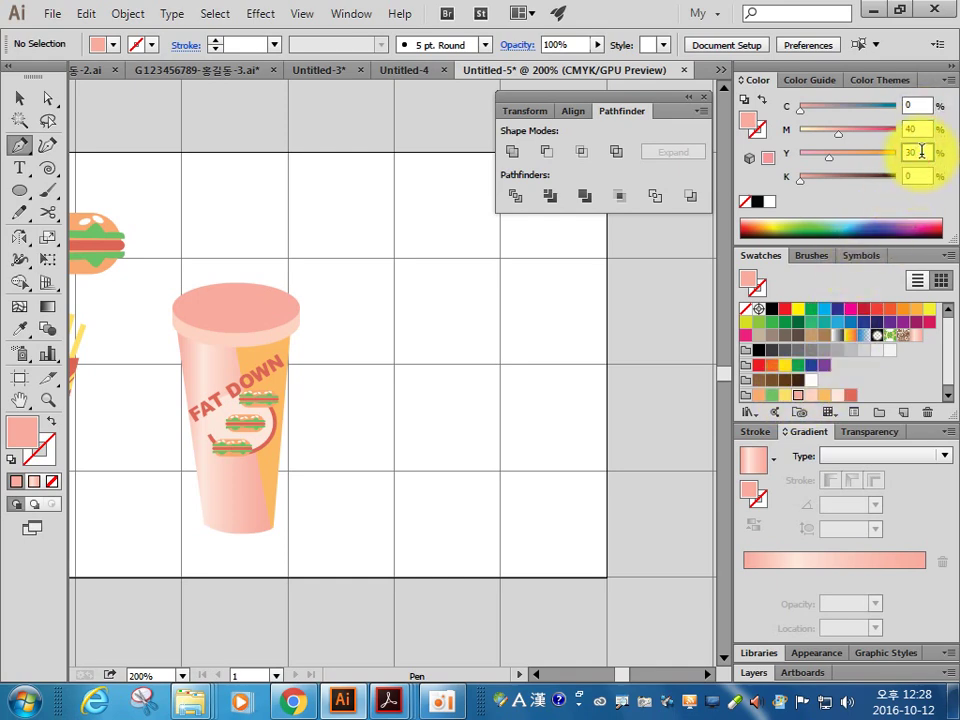
click(917, 175)
text(4)
key(Return)
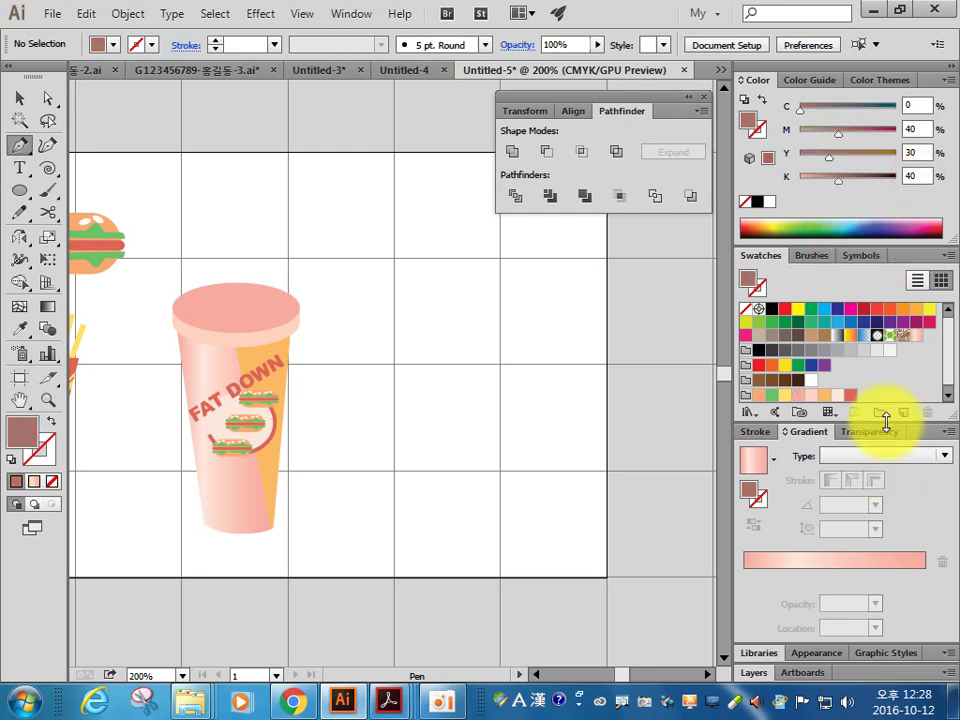
click(903, 412)
click(483, 490)
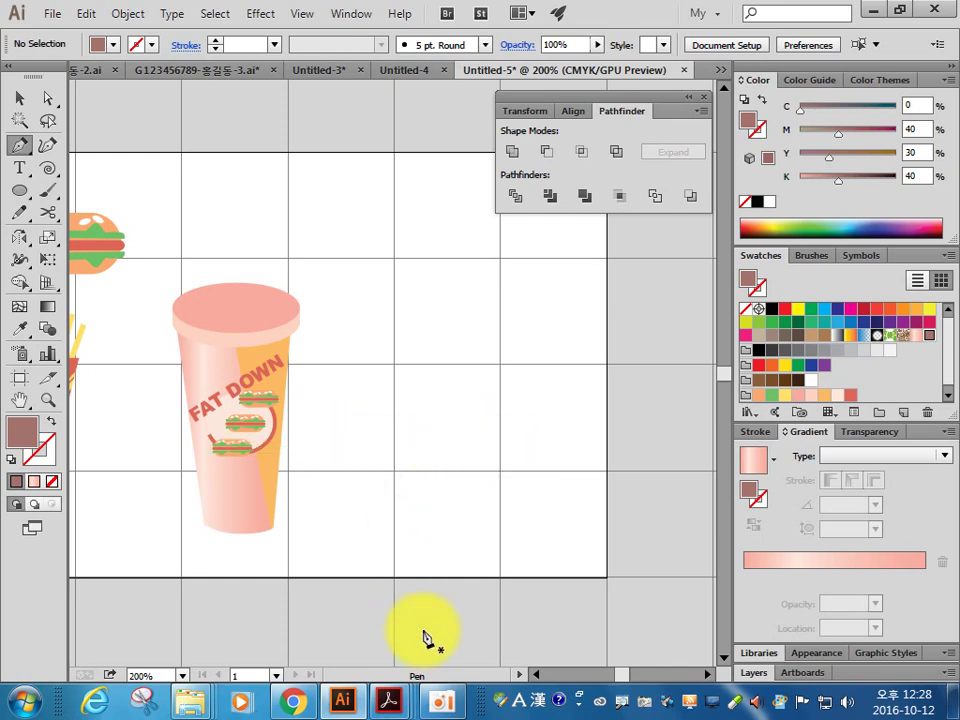
click(388, 700)
click(355, 622)
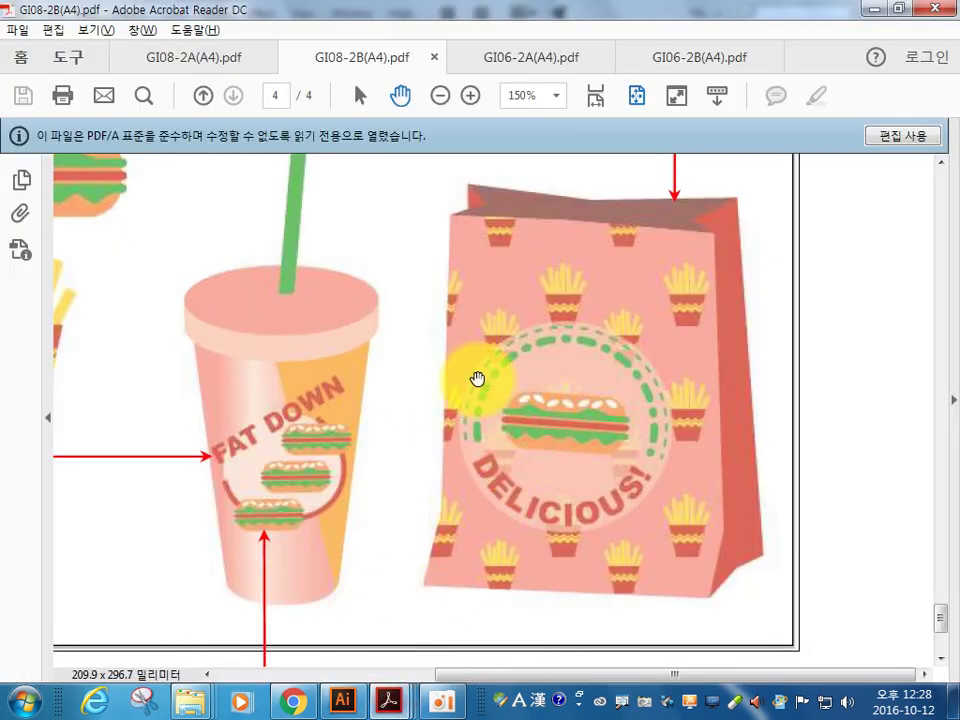
drag(571, 337, 753, 518)
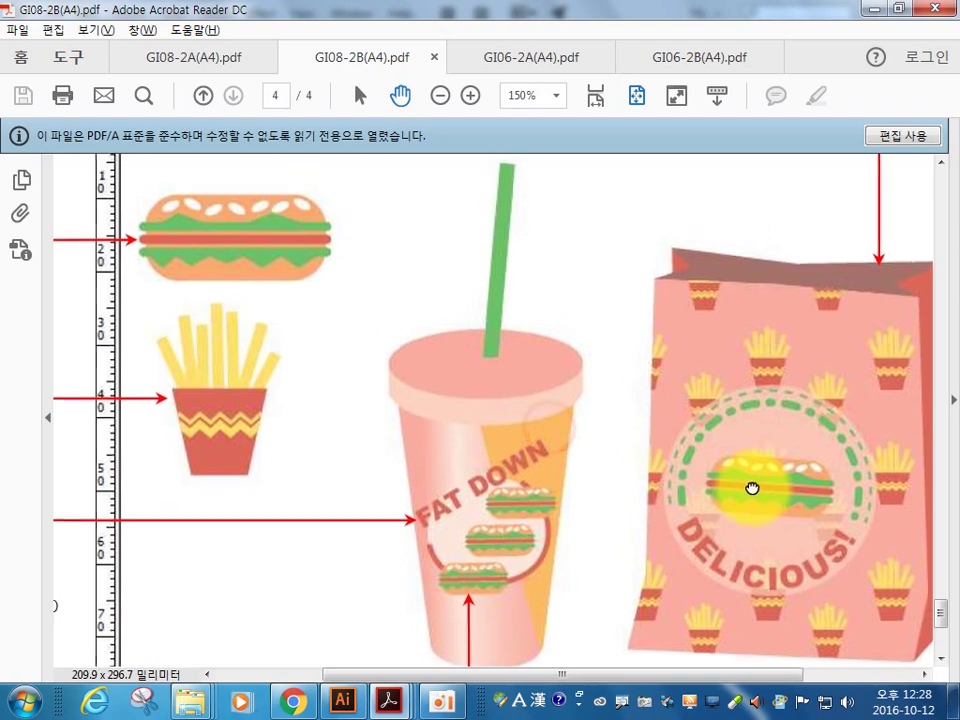
mouse_move(753, 518)
mouse_down()
mouse_move(705, 452)
mouse_move(671, 463)
mouse_move(572, 566)
mouse_move(632, 520)
mouse_move(621, 424)
mouse_move(626, 459)
mouse_move(636, 336)
mouse_move(673, 576)
mouse_move(713, 300)
mouse_move(676, 458)
mouse_move(676, 442)
mouse_up()
click(343, 700)
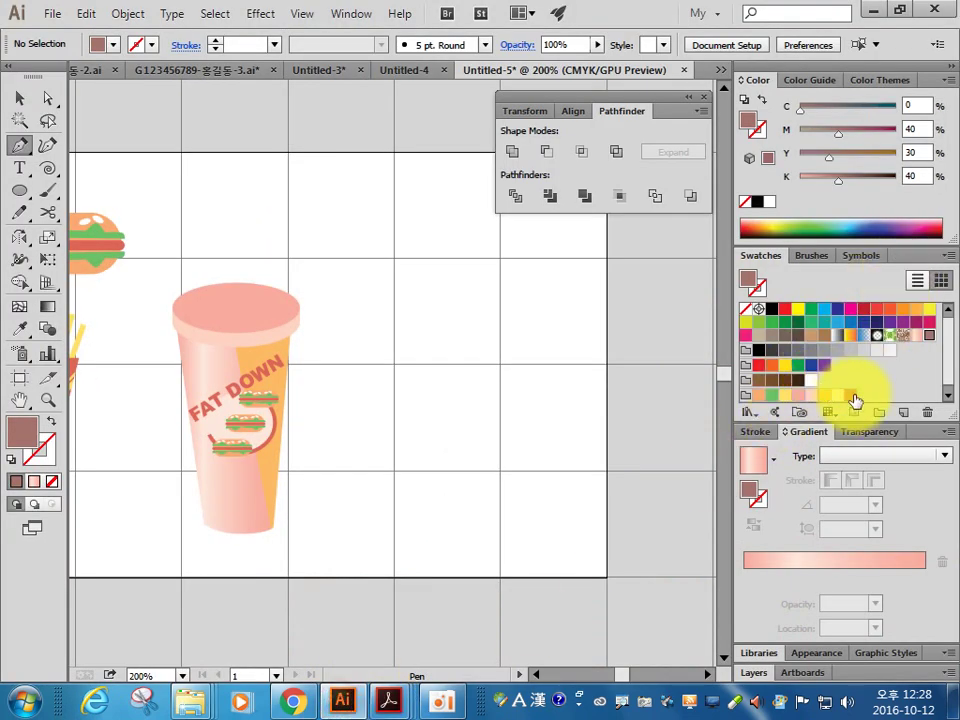
Step: Set the fill to pink and pan the canvas to make room beside the cup
click(851, 397)
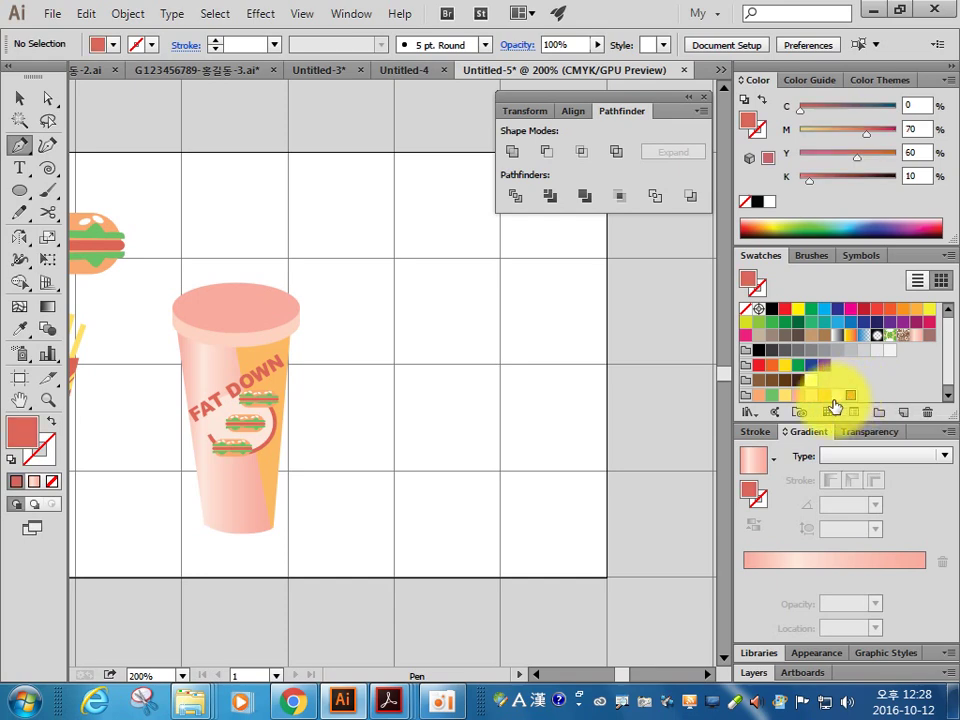
click(824, 396)
click(796, 398)
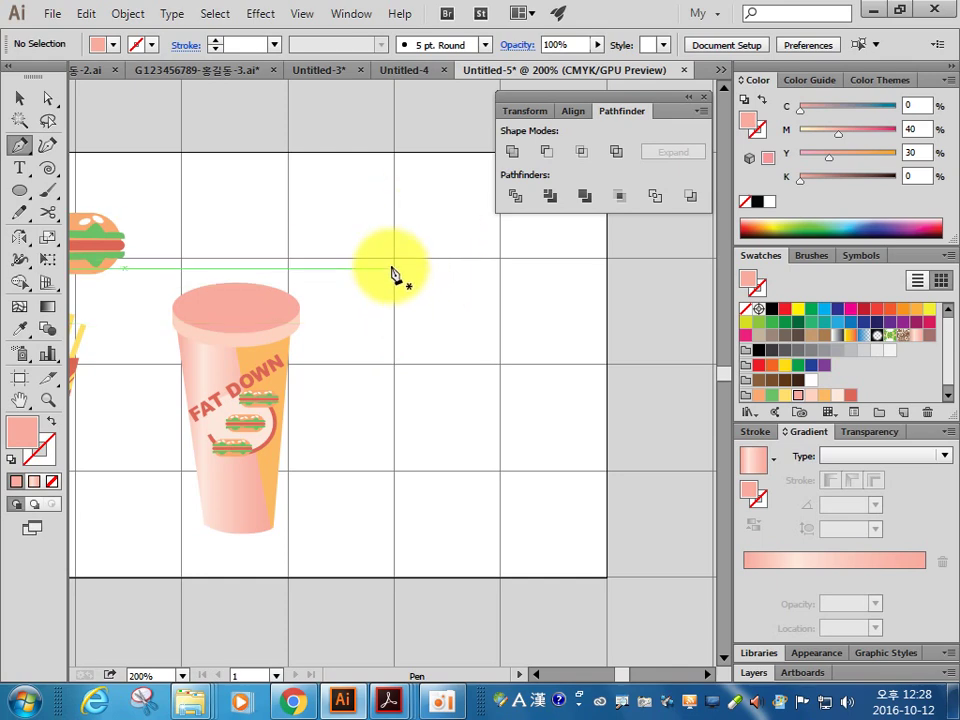
drag(470, 343, 377, 351)
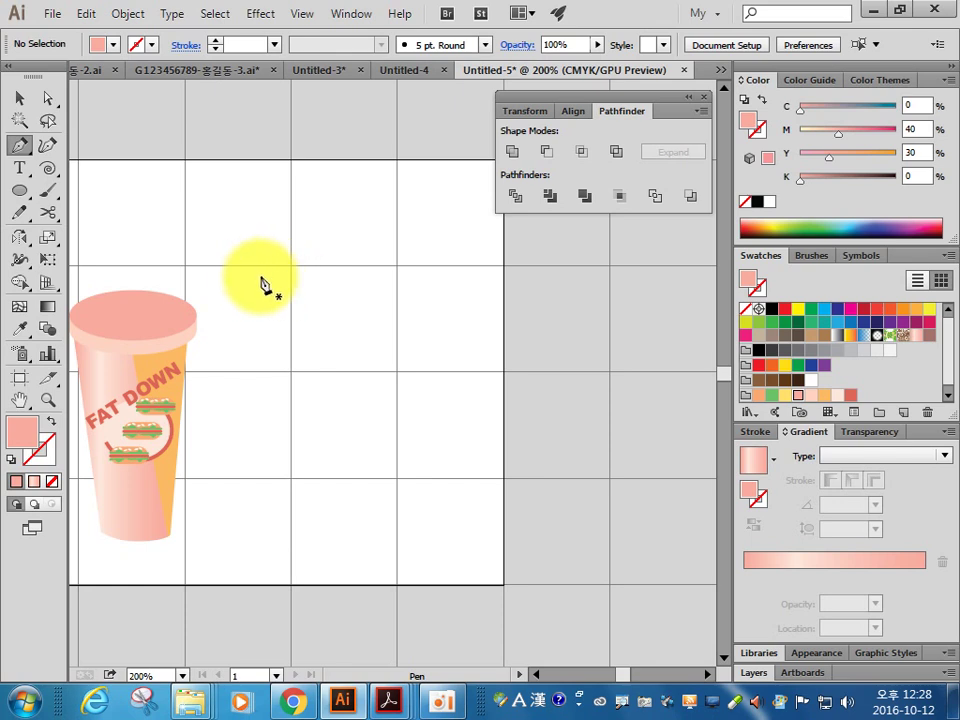
Step: Place Pen anchors around the bag front's outline, from top-left corner round to the left side
click(260, 276)
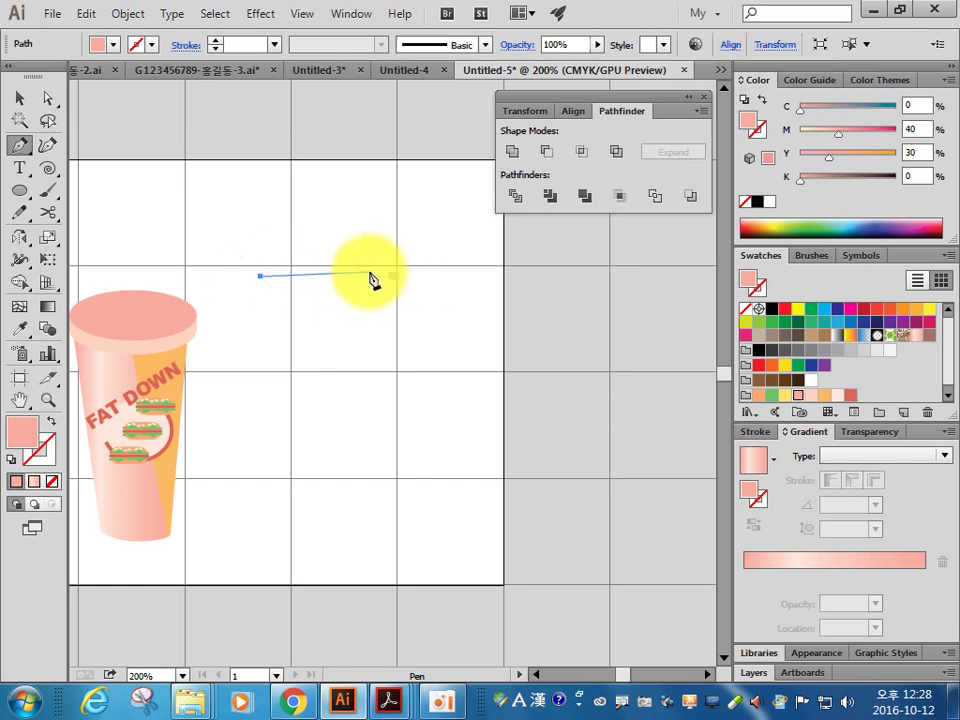
click(390, 278)
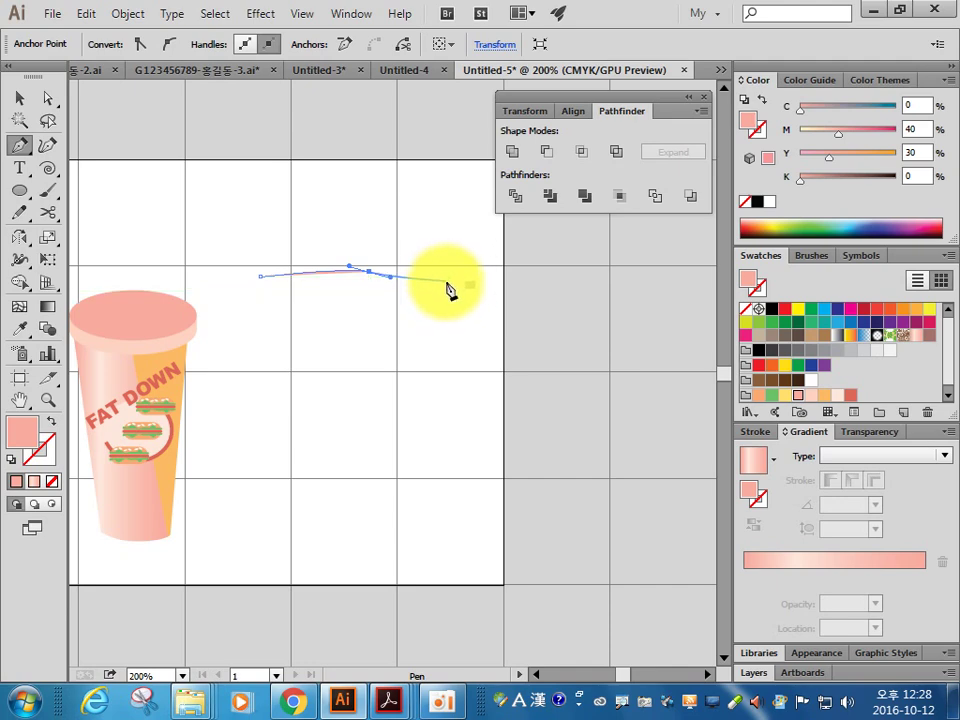
click(446, 282)
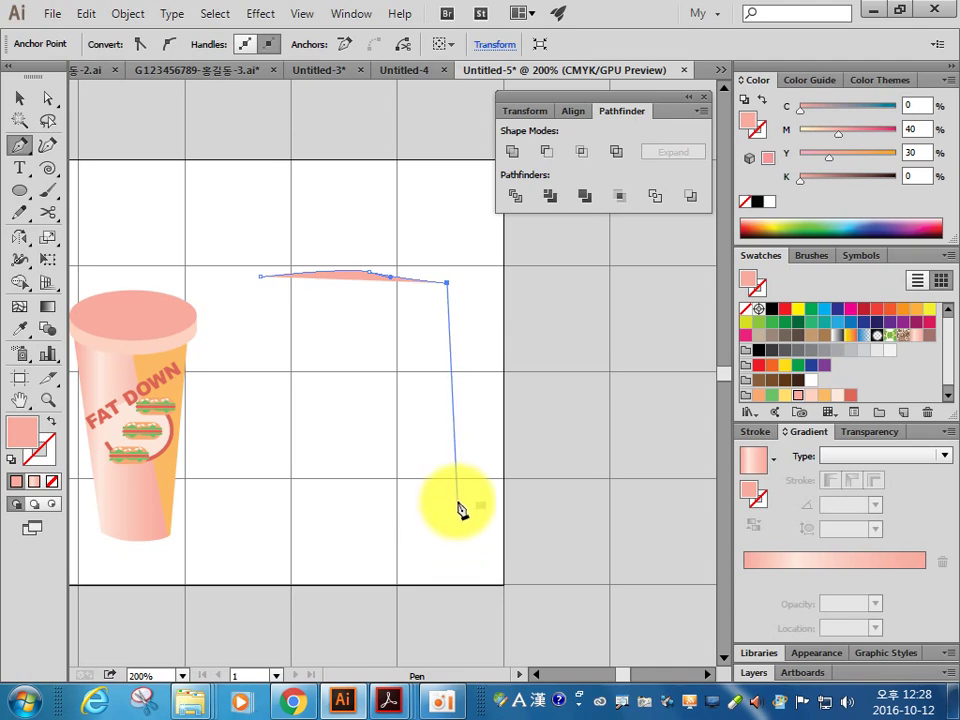
click(447, 495)
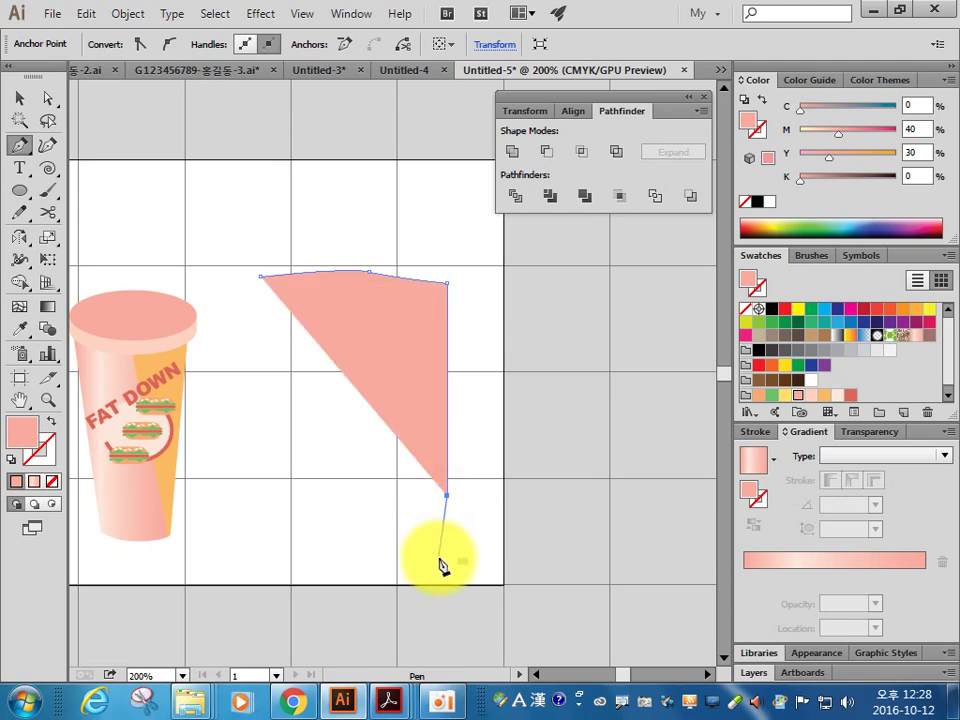
click(435, 540)
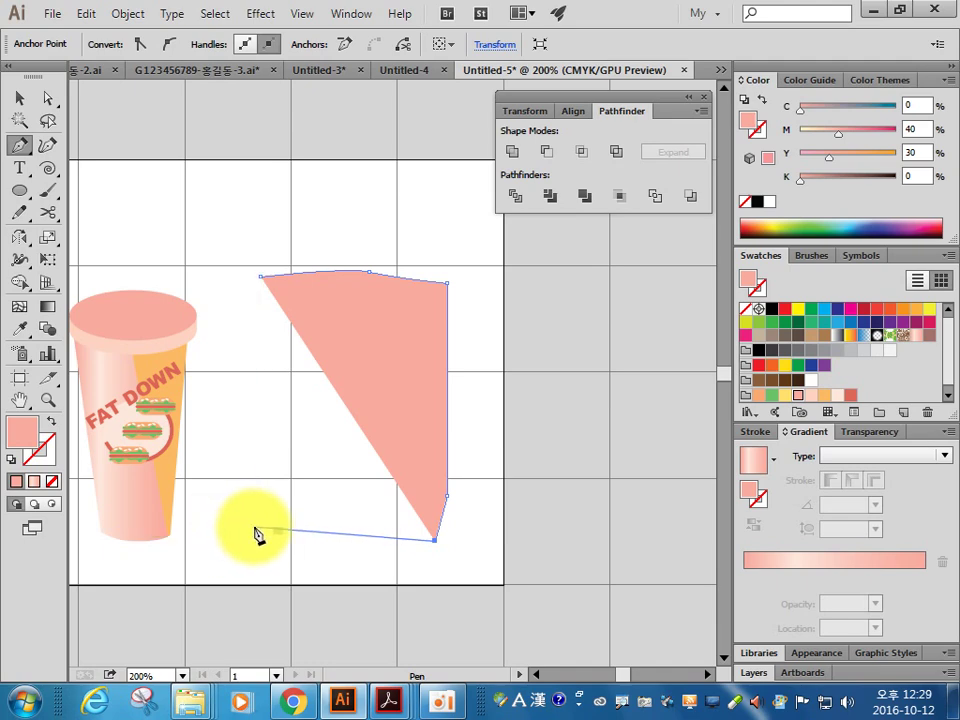
click(254, 526)
click(268, 487)
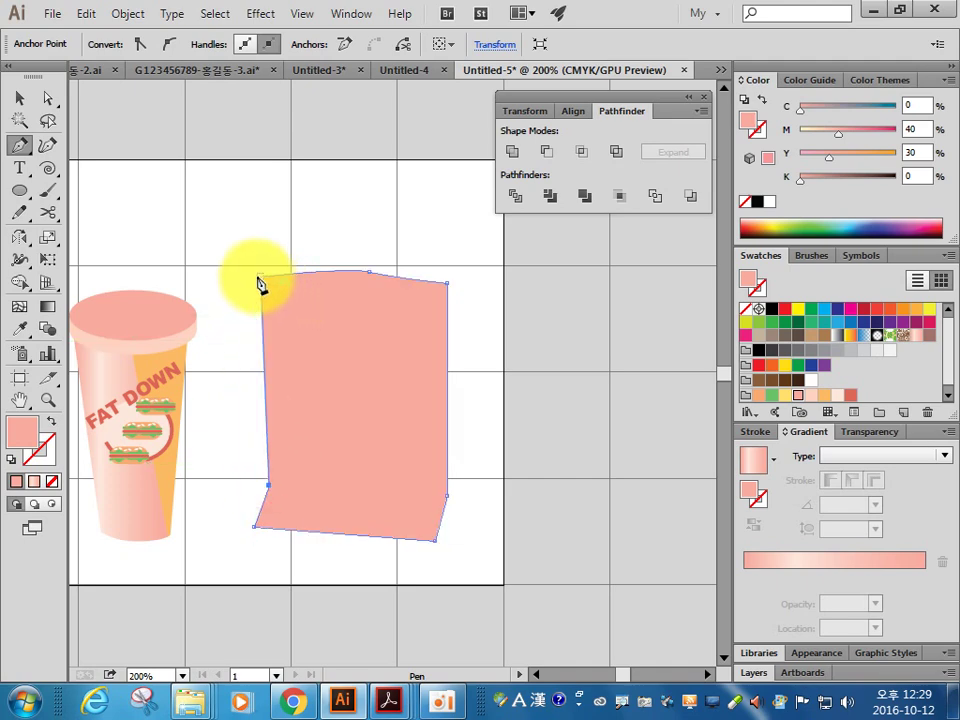
Step: Nudge the bag's top-left anchor right with Direct Selection
click(47, 97)
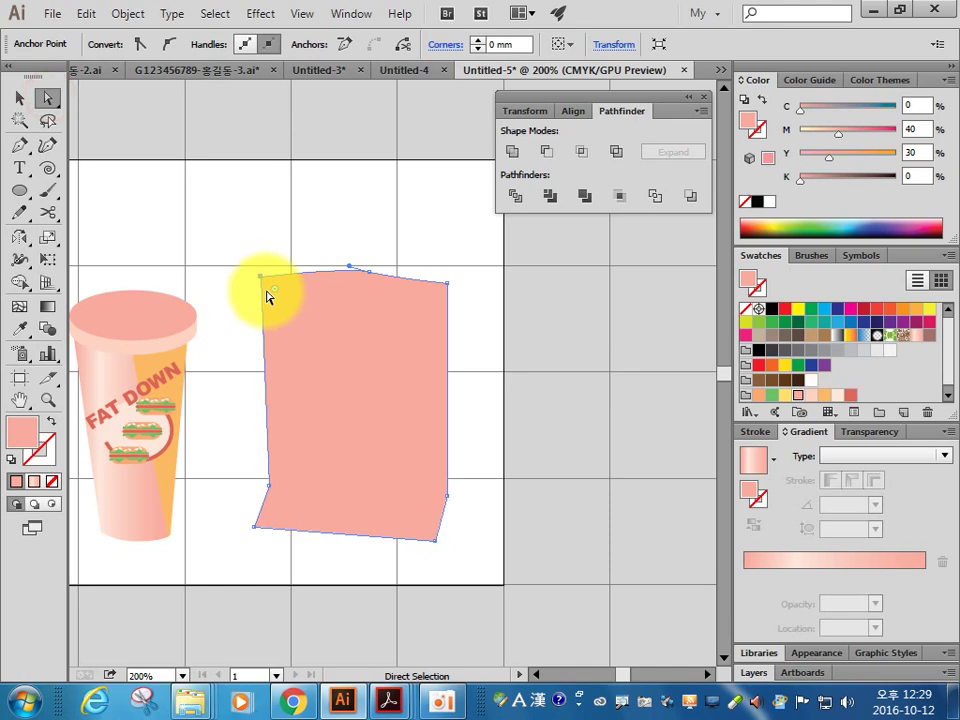
drag(263, 277, 271, 276)
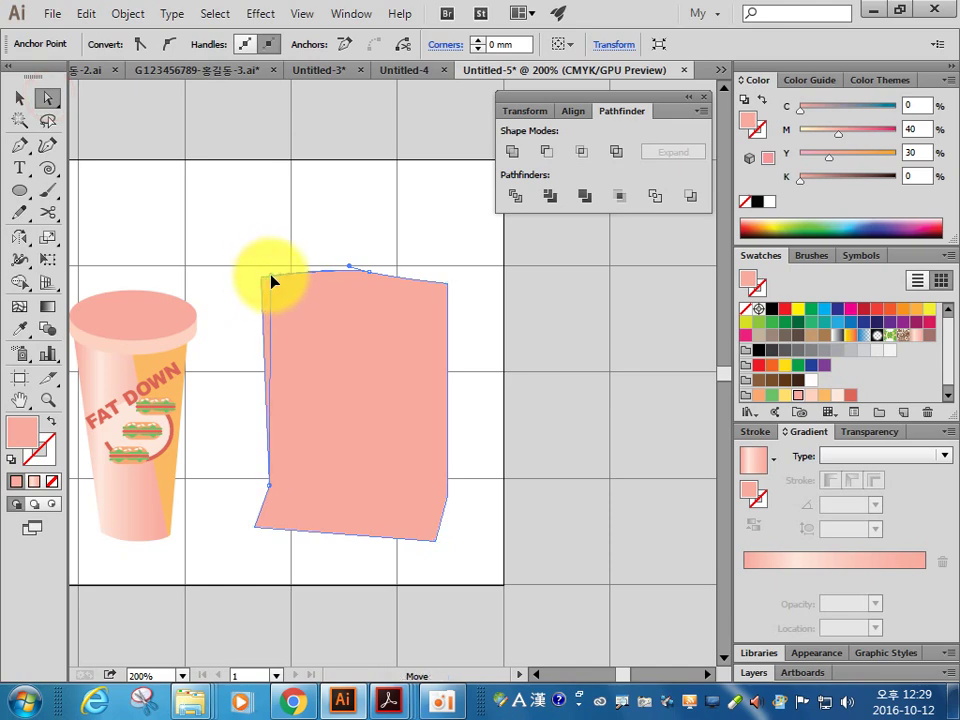
click(347, 221)
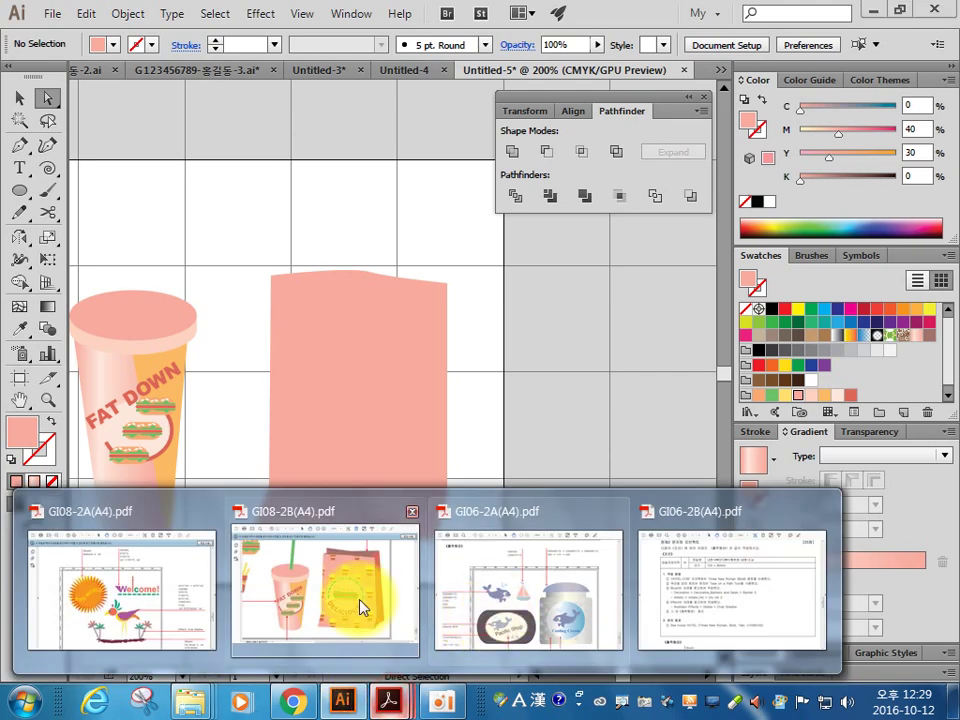
Step: Start the side panel with Pen anchors from the bag's lower-right corner up to its top
click(359, 600)
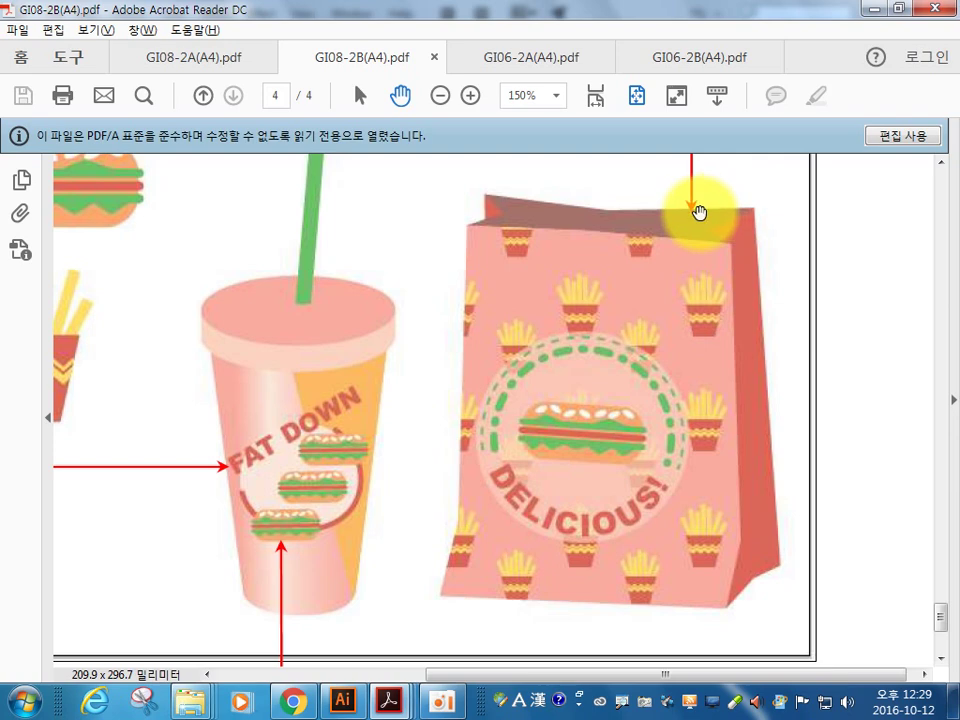
click(343, 700)
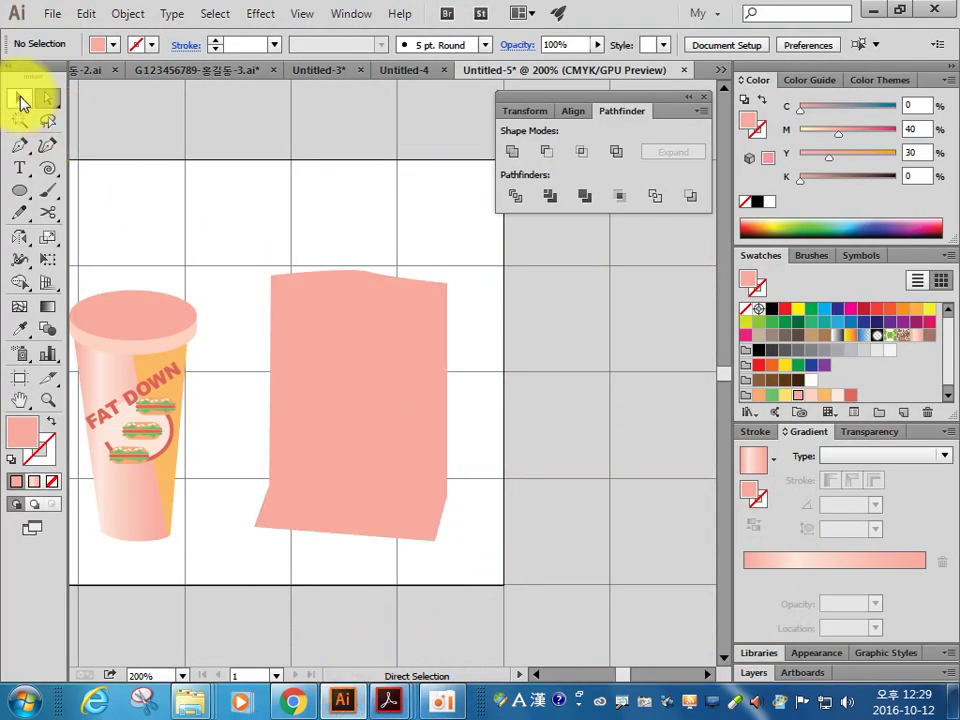
click(19, 145)
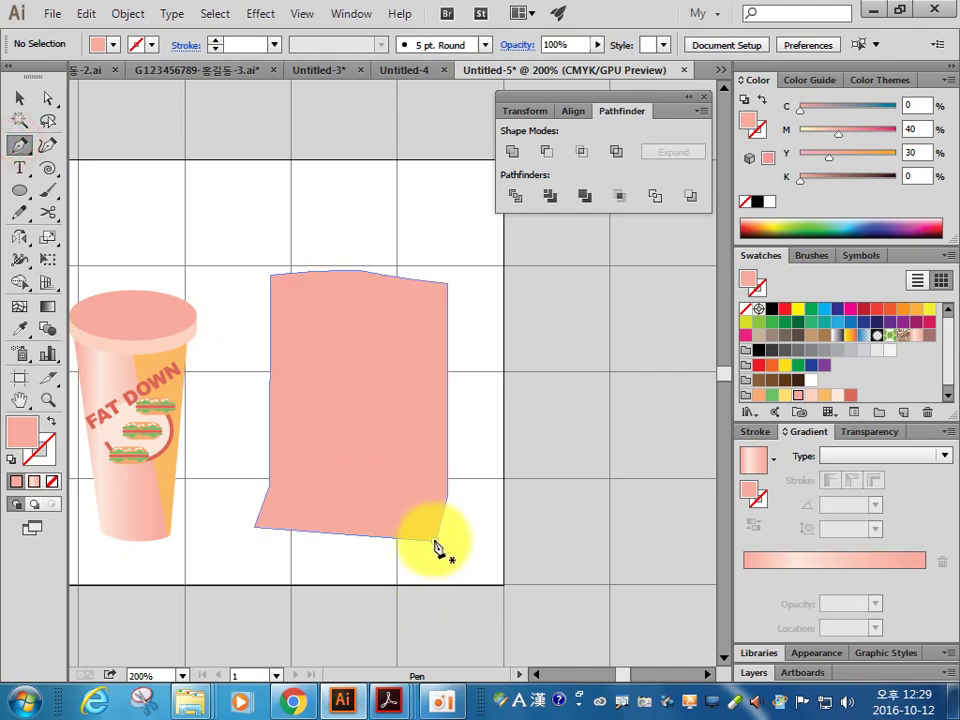
click(434, 540)
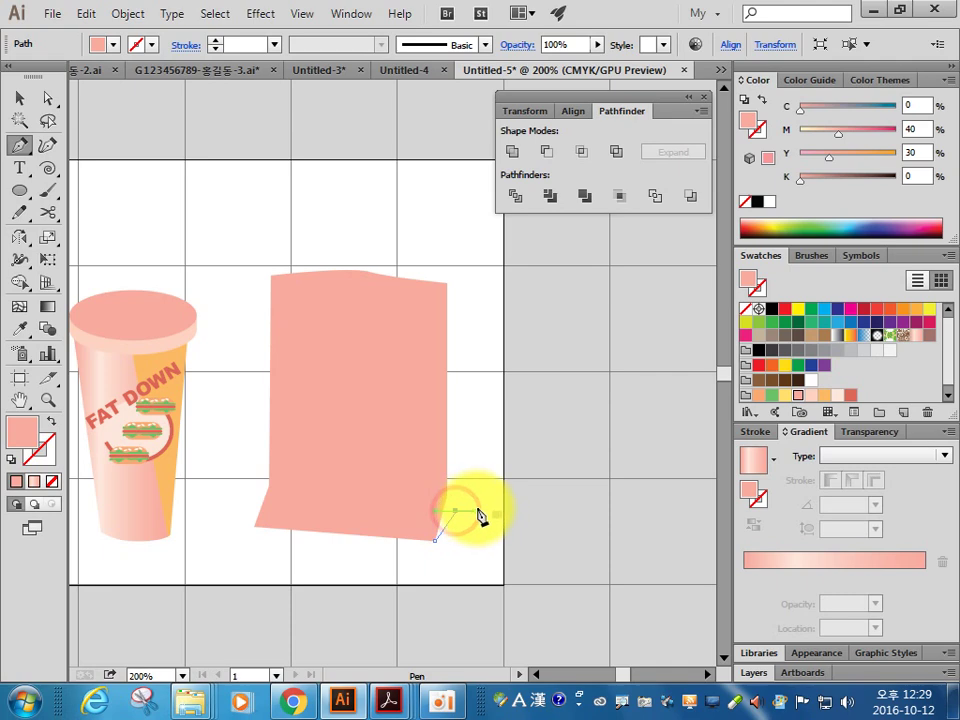
click(478, 515)
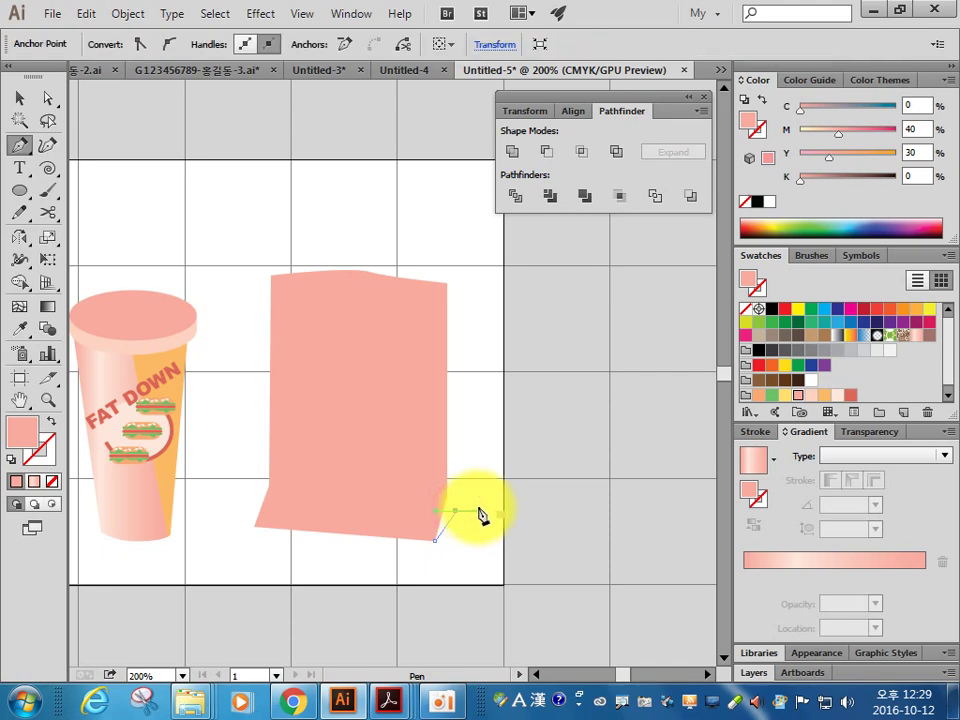
click(457, 251)
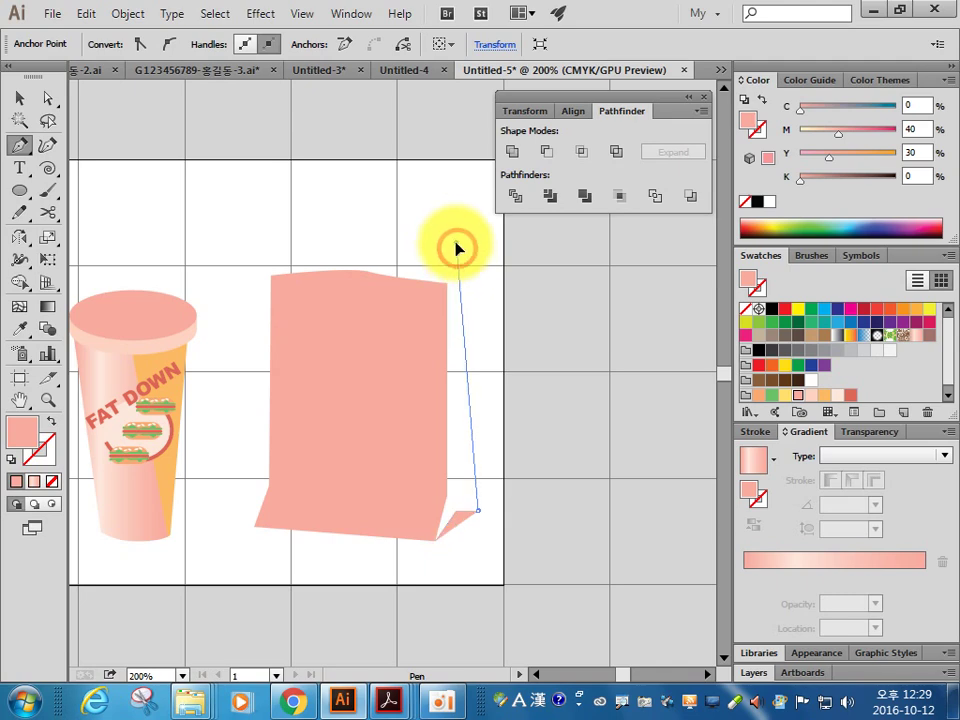
click(455, 248)
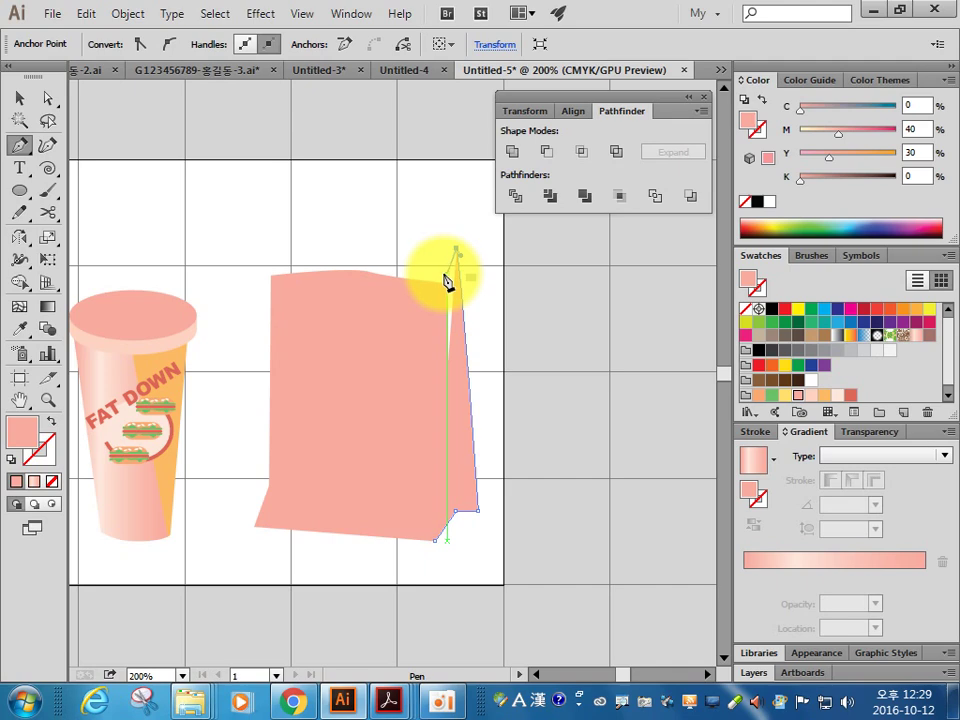
Step: Add the side panel's top tip, close it at the bottom corner, and fill it orange
click(354, 620)
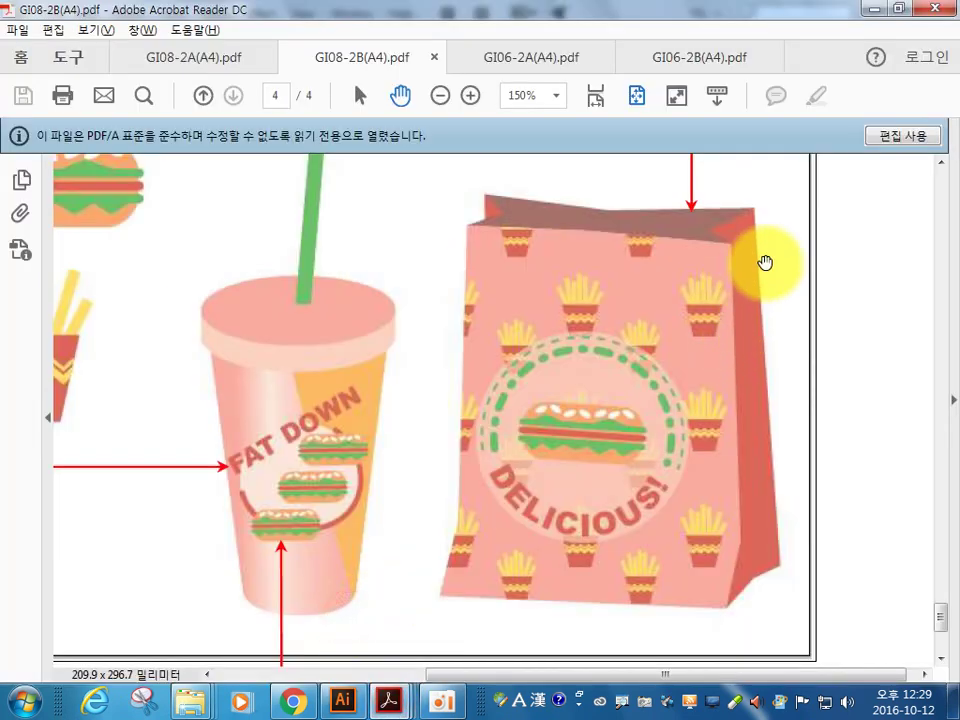
click(342, 700)
drag(403, 221, 501, 321)
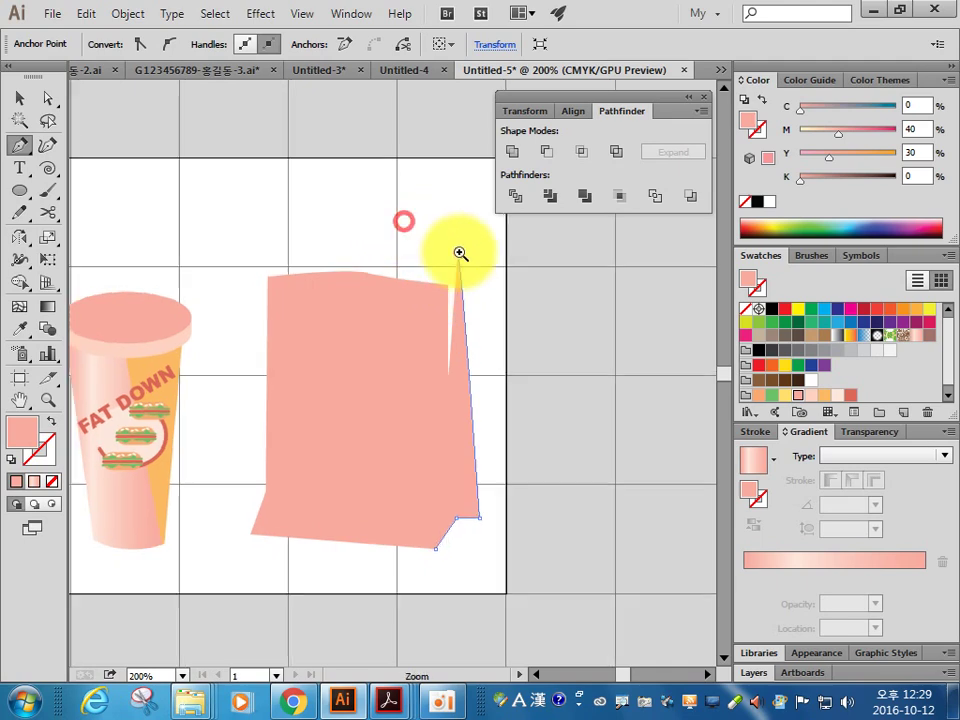
click(457, 289)
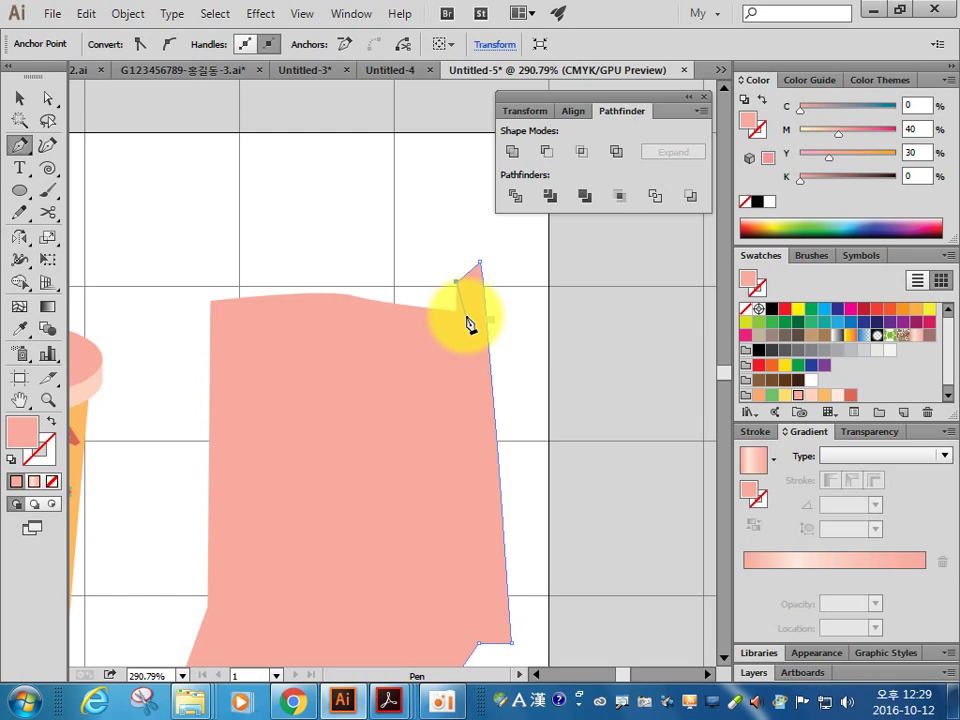
scroll(470, 600, down, 3)
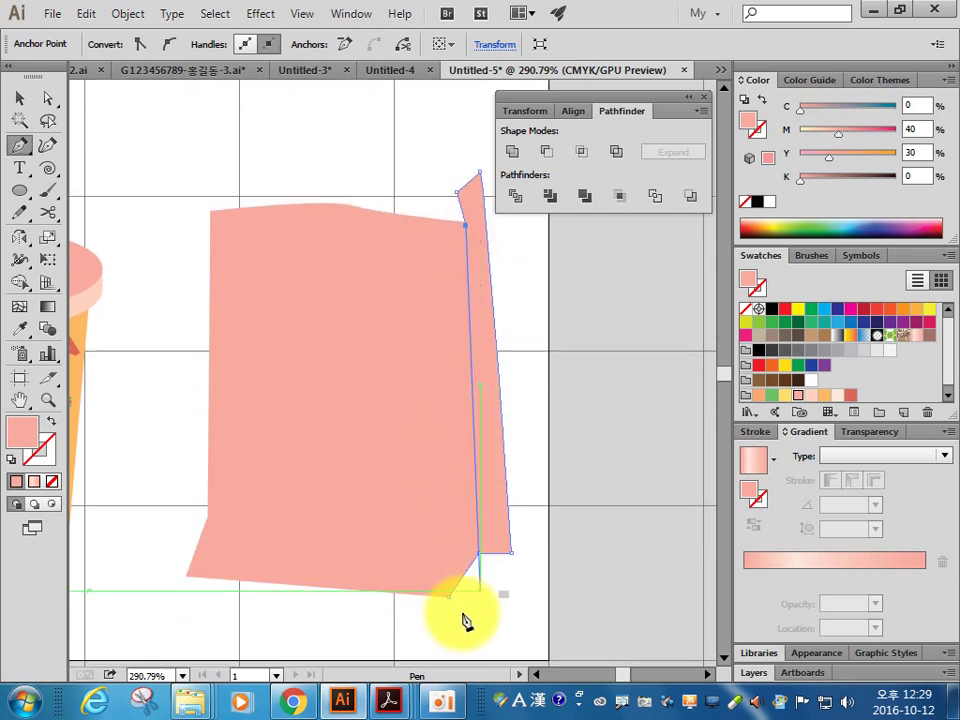
click(447, 598)
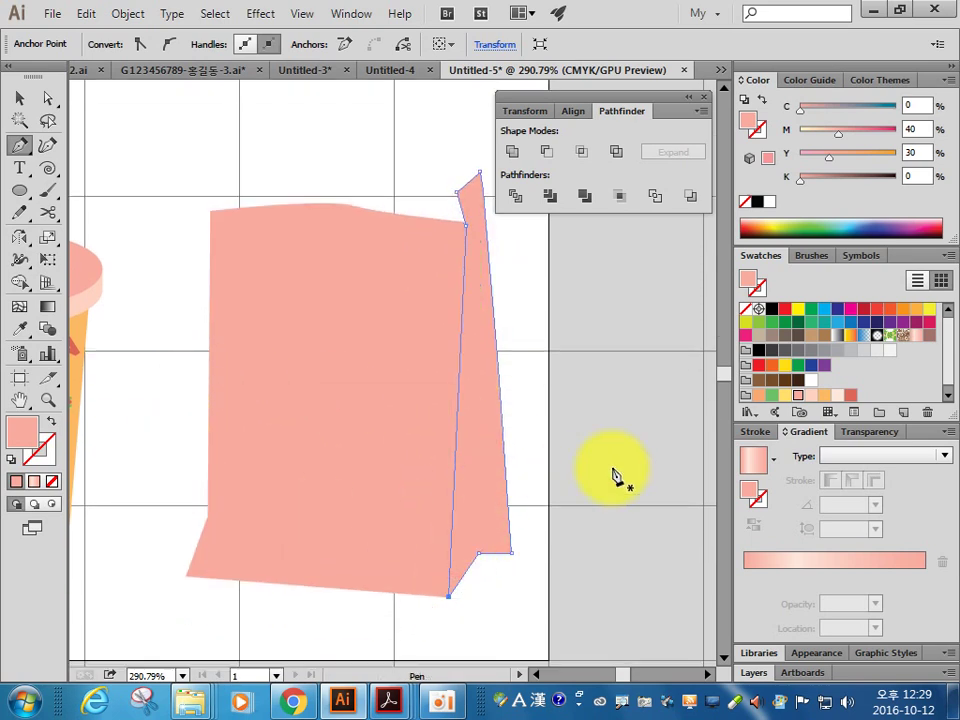
click(823, 398)
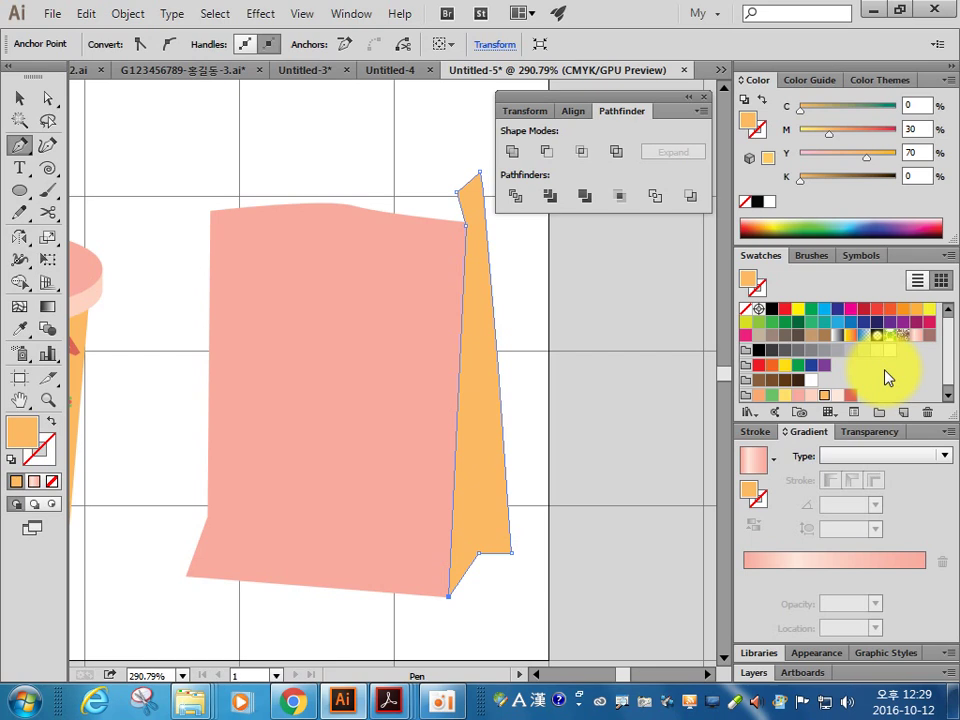
Step: Recolour the side panel to a darker C0 M40 Y30 K40
click(850, 398)
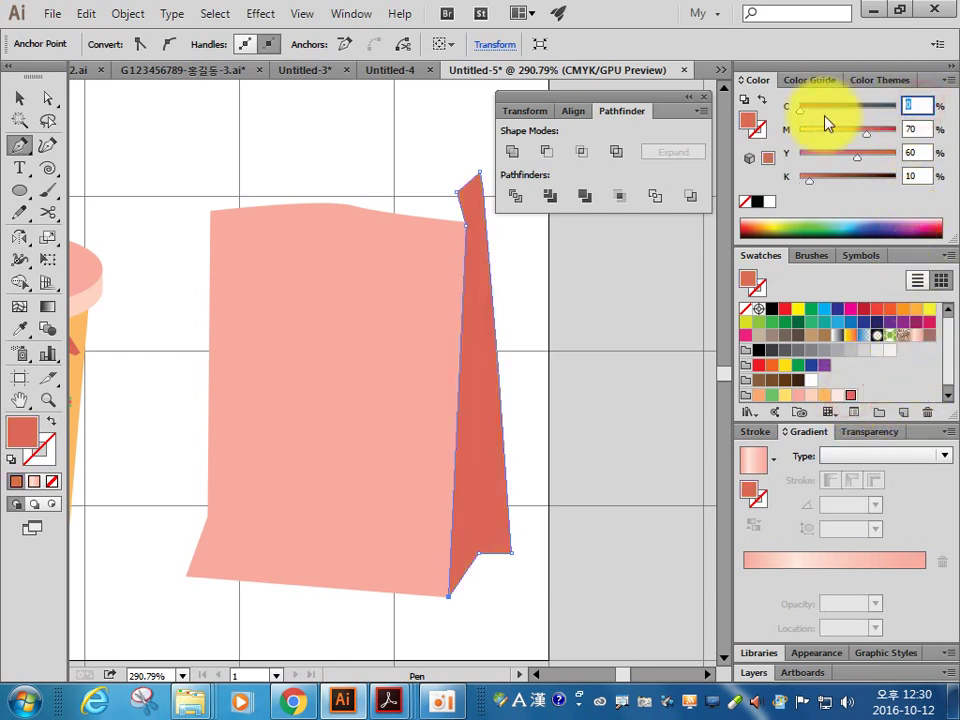
click(916, 129)
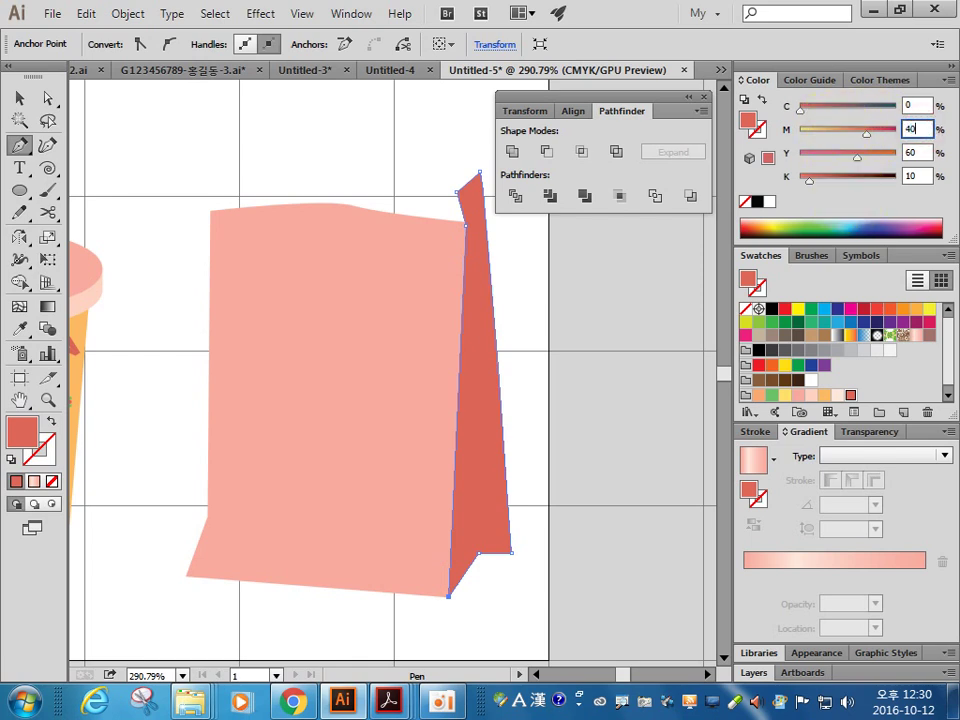
click(851, 197)
text(30)
key(Return)
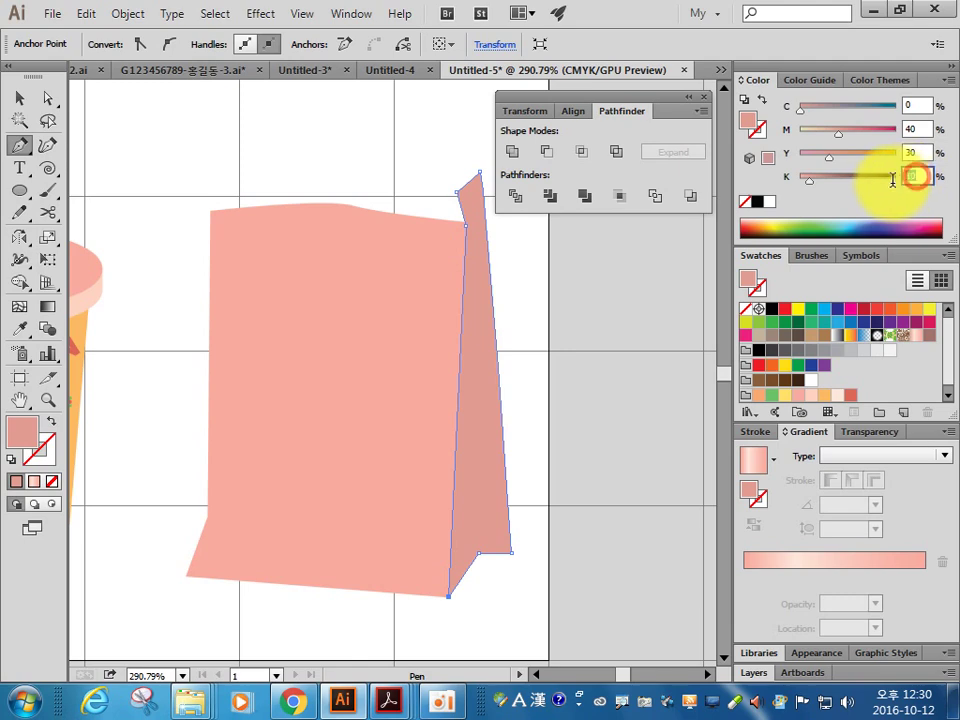
text(40)
key(Return)
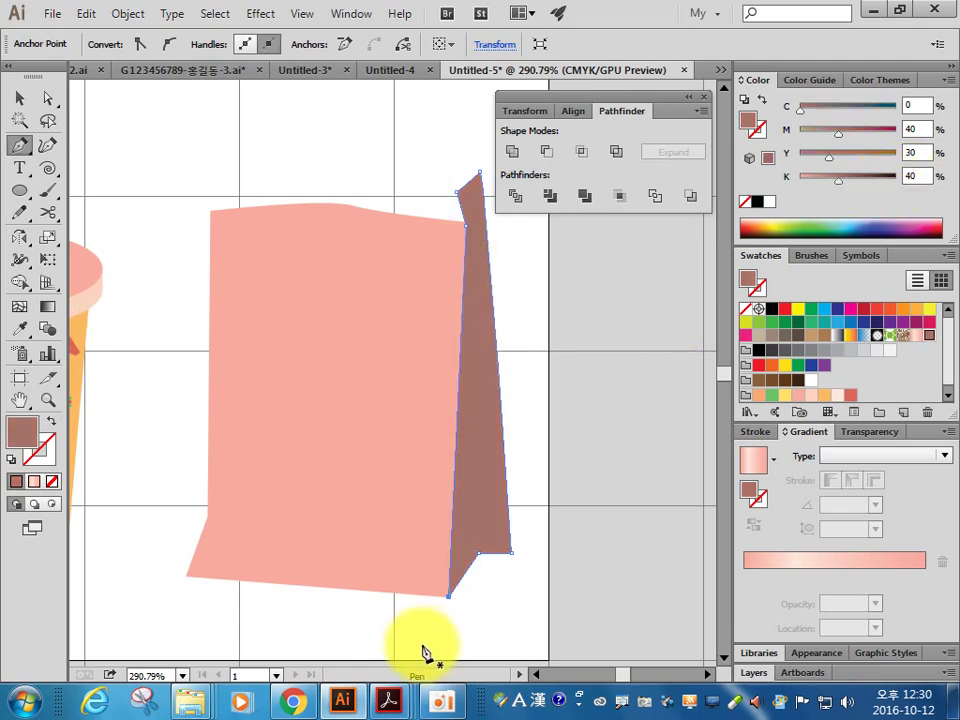
Step: Draw a top flap above the bag front, with a dip in its top edge
mouse_move(389, 700)
click(322, 590)
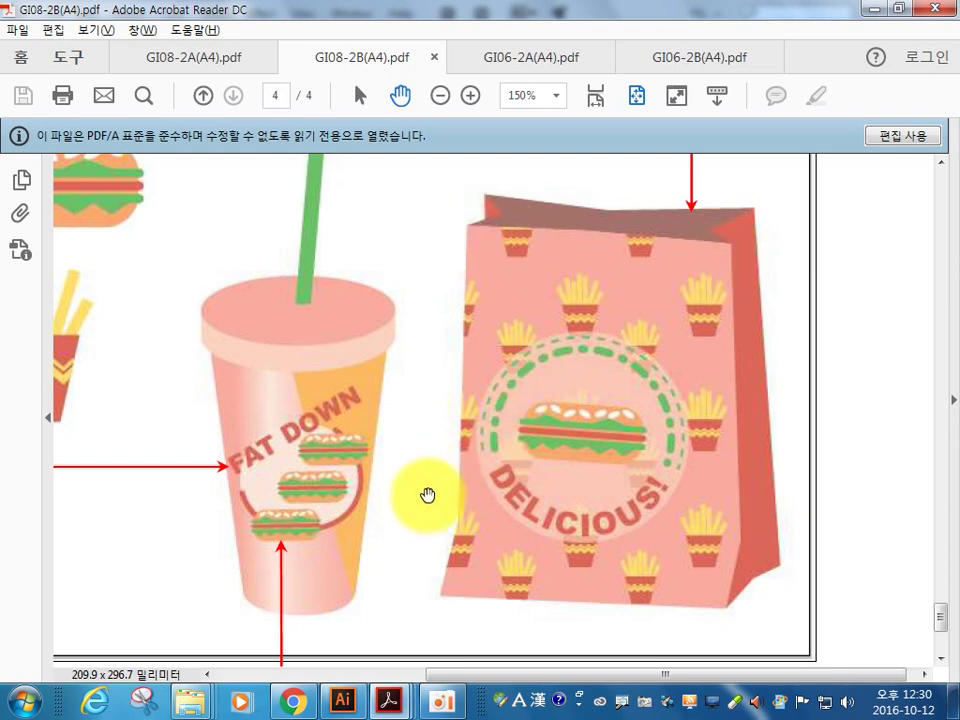
click(345, 697)
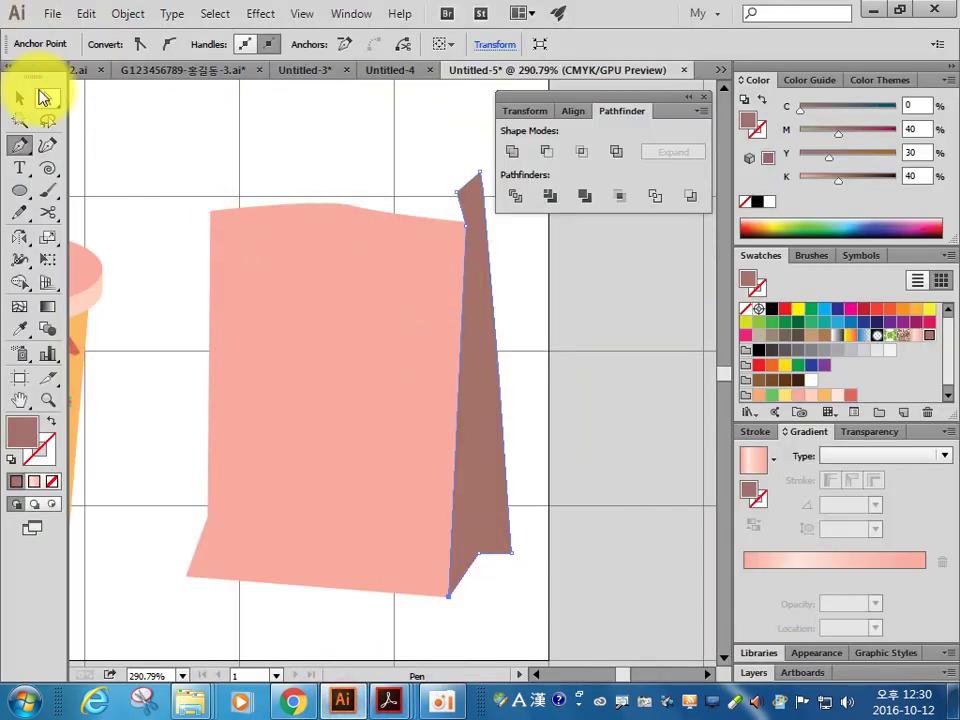
click(209, 210)
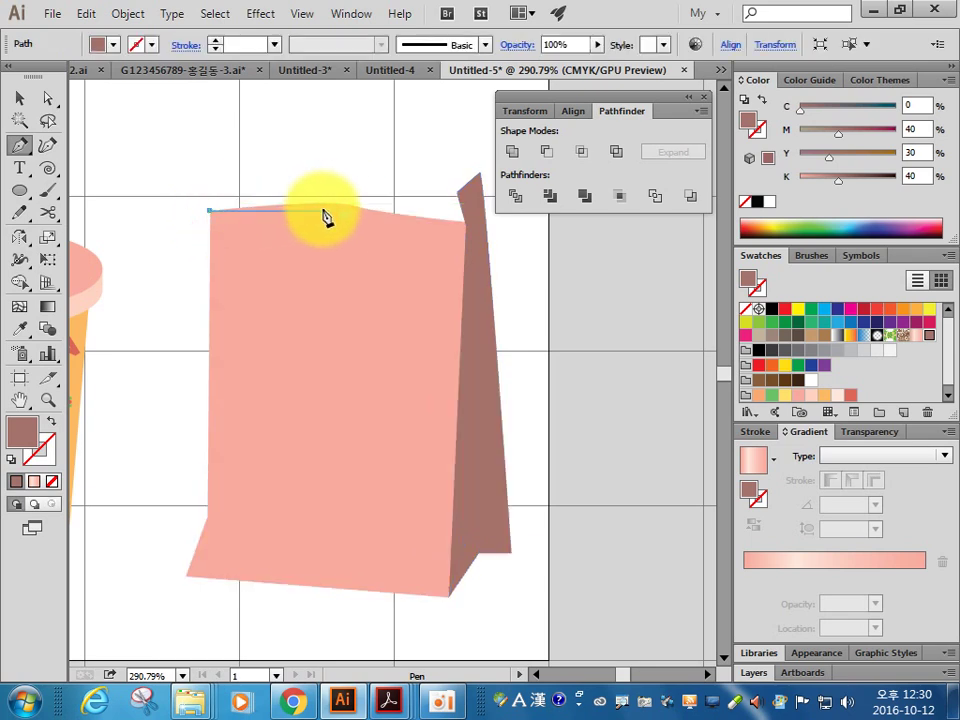
click(322, 211)
click(465, 221)
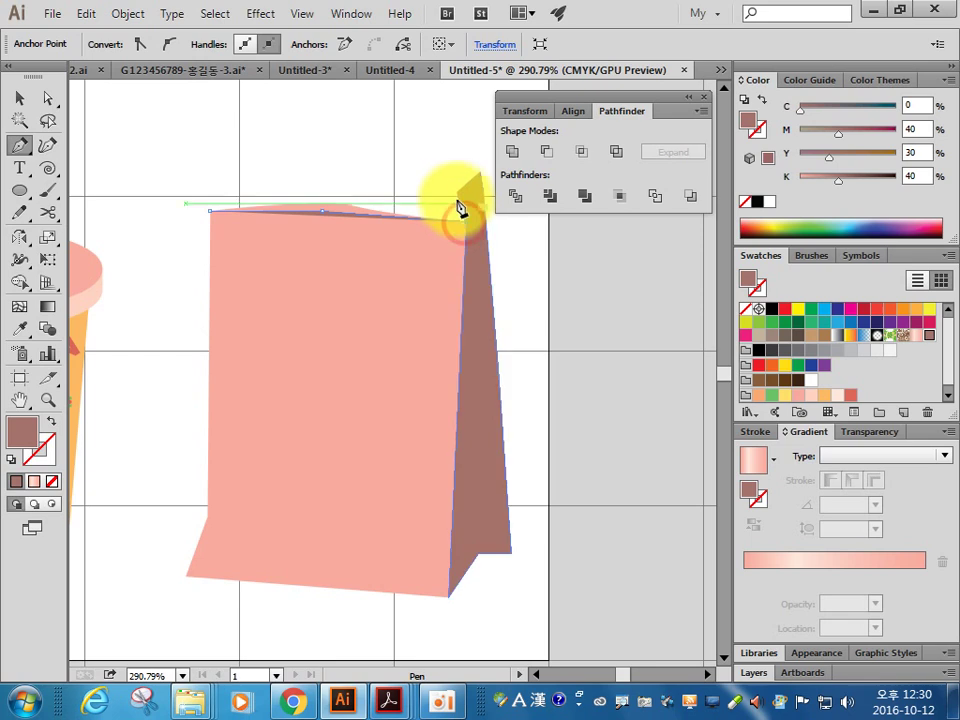
click(460, 191)
click(479, 173)
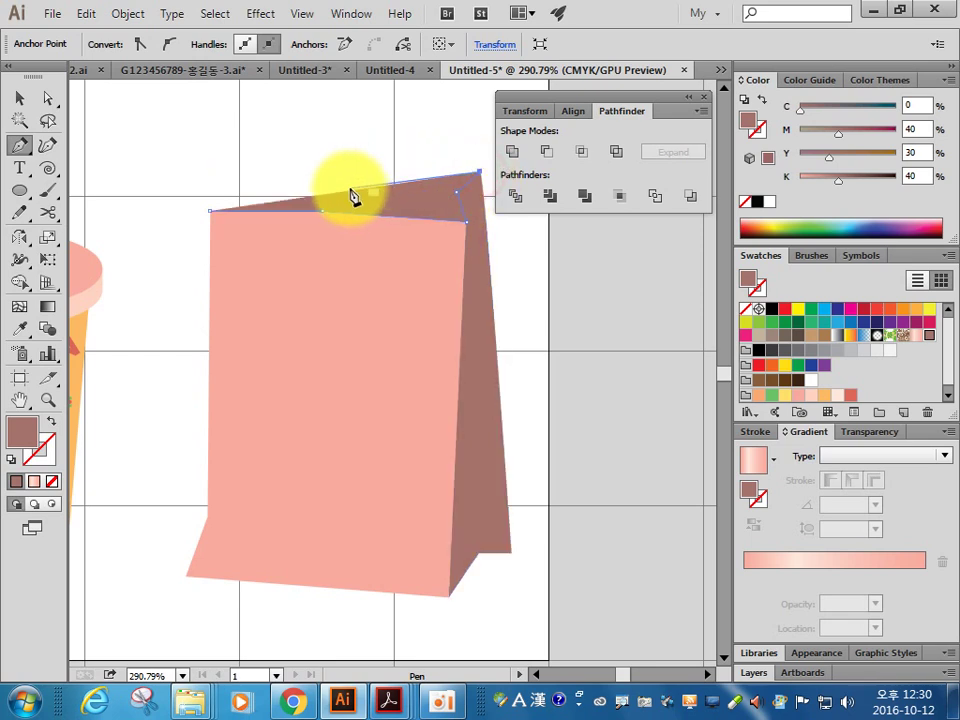
click(348, 188)
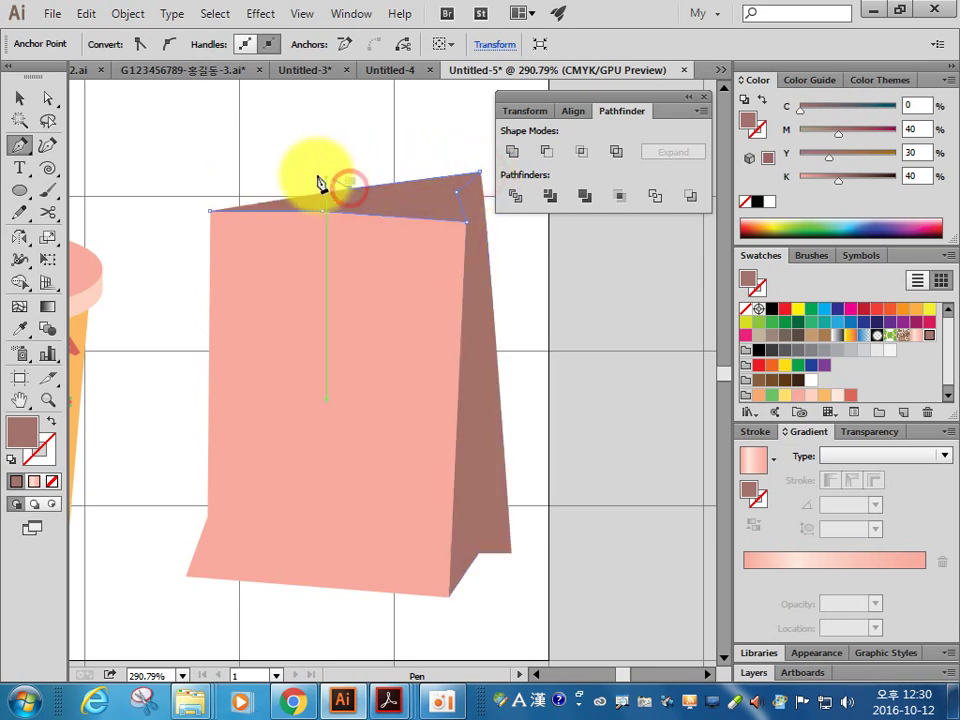
click(222, 170)
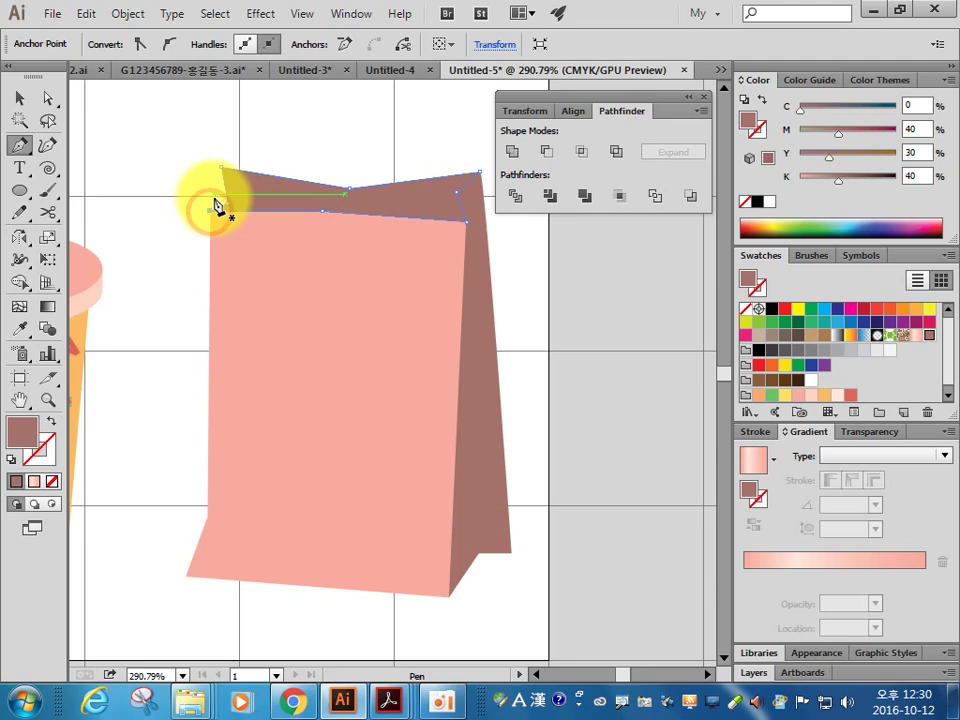
click(214, 206)
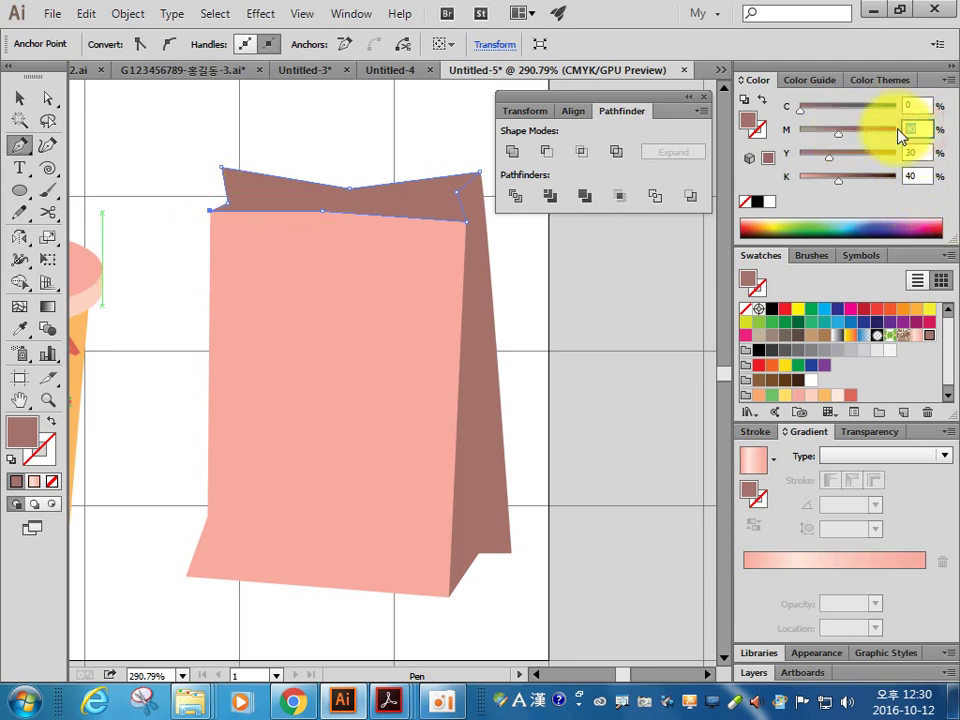
Step: Colour the top flap red at C0 M70 Y60 K10
double_click(916, 129)
text(70)
key(Return)
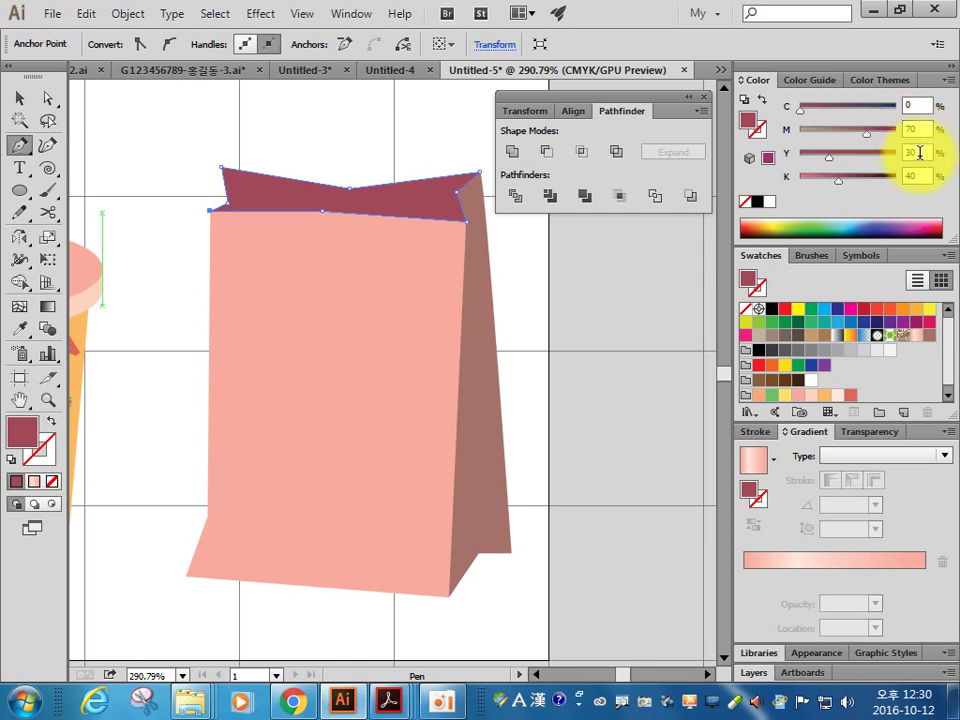
double_click(919, 152)
text(0)
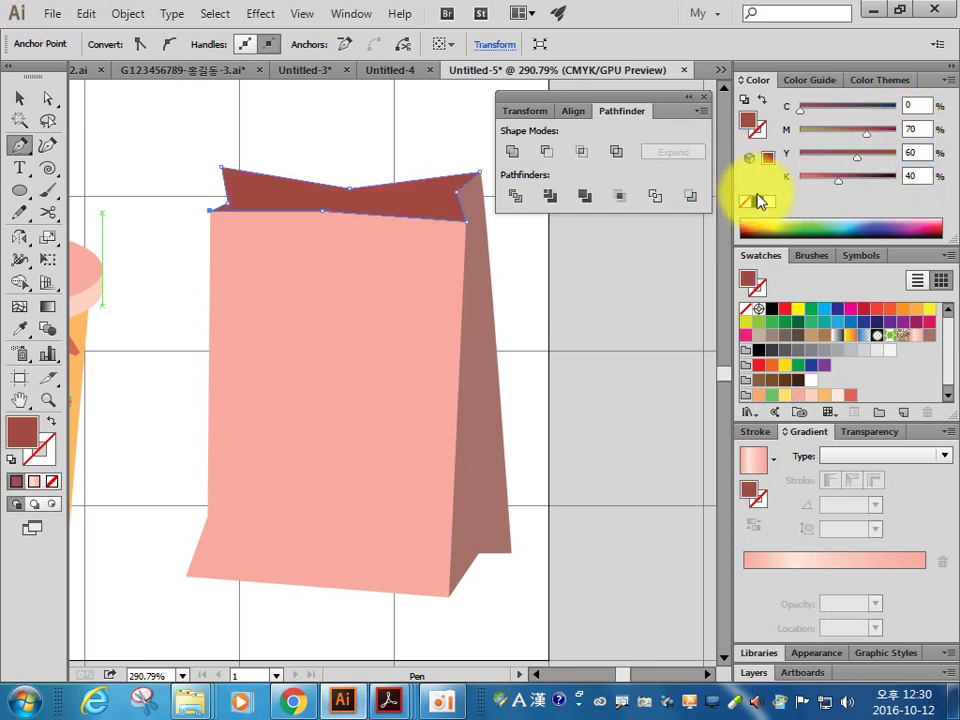
double_click(918, 176)
text(0)
key(Return)
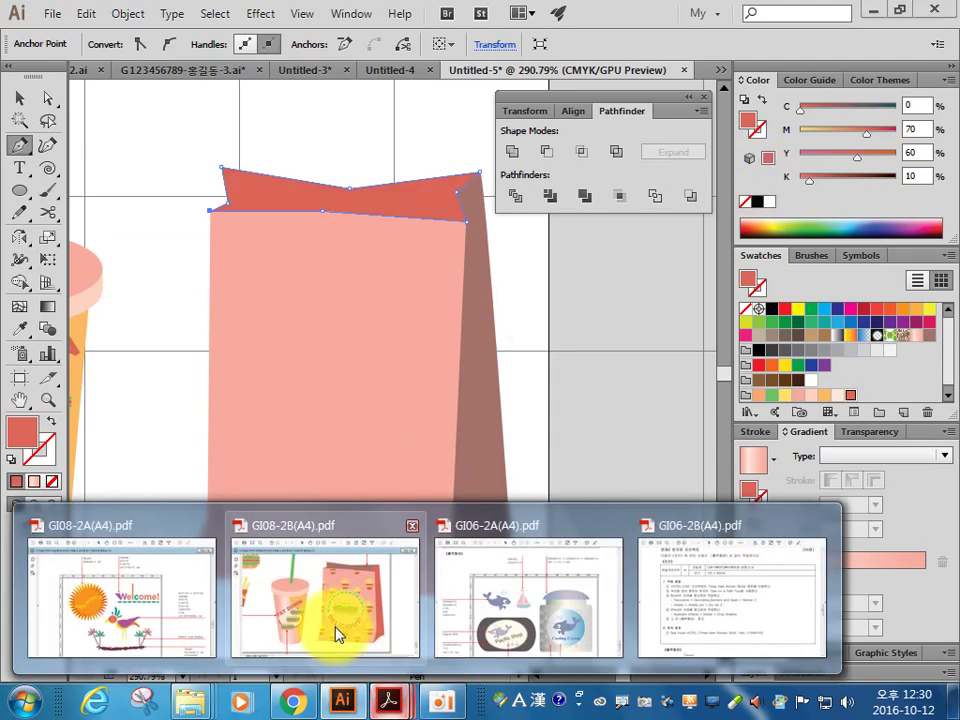
Step: Save the side panel's brown colour as a new swatch
click(343, 624)
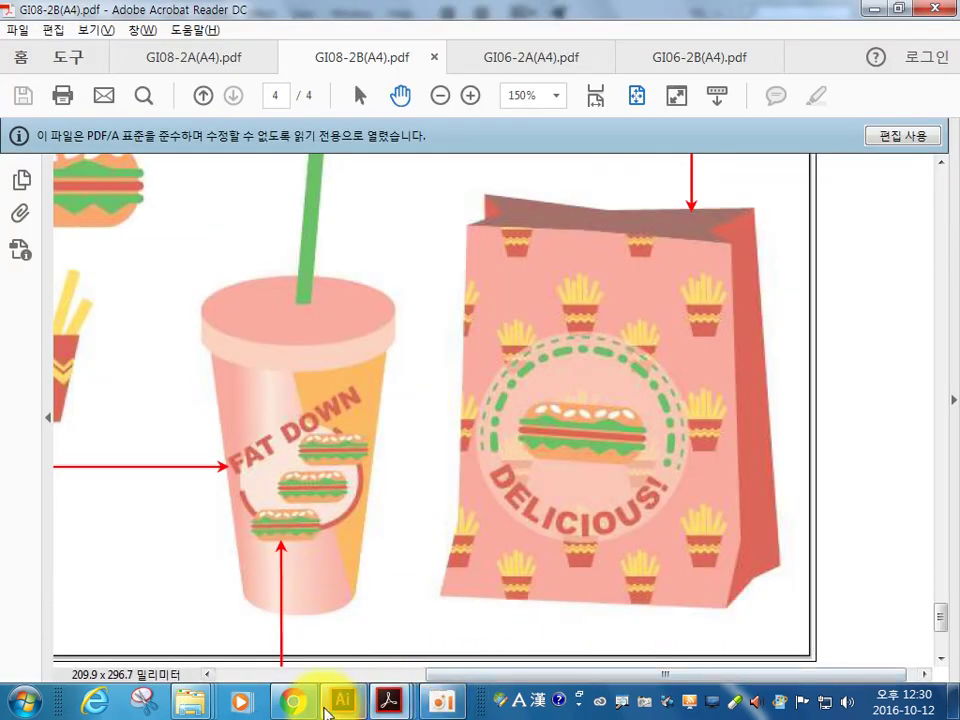
click(343, 700)
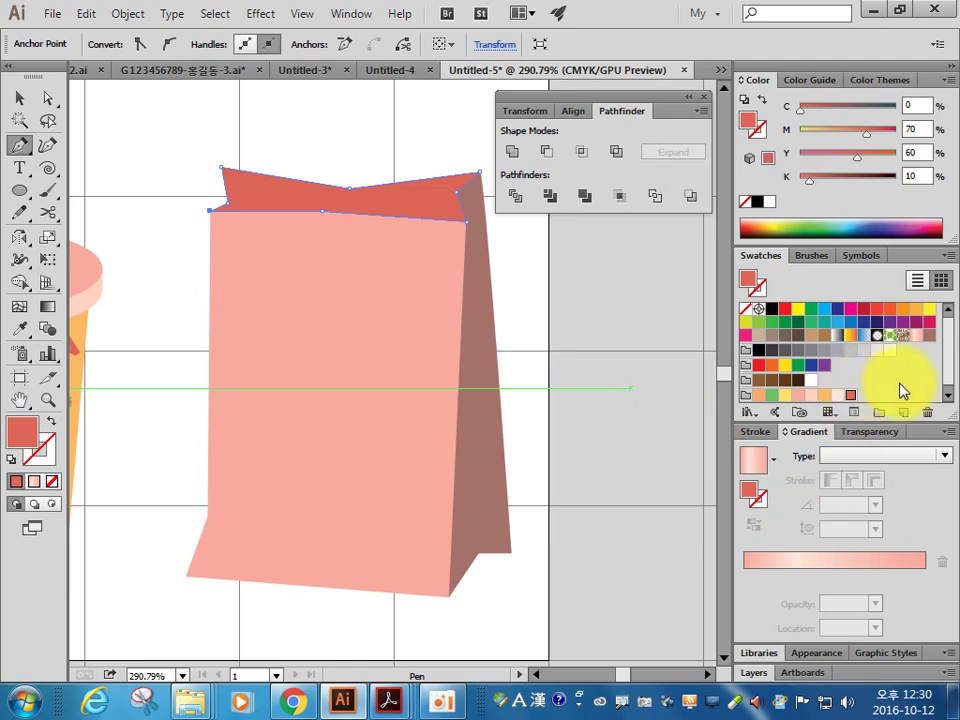
click(19, 97)
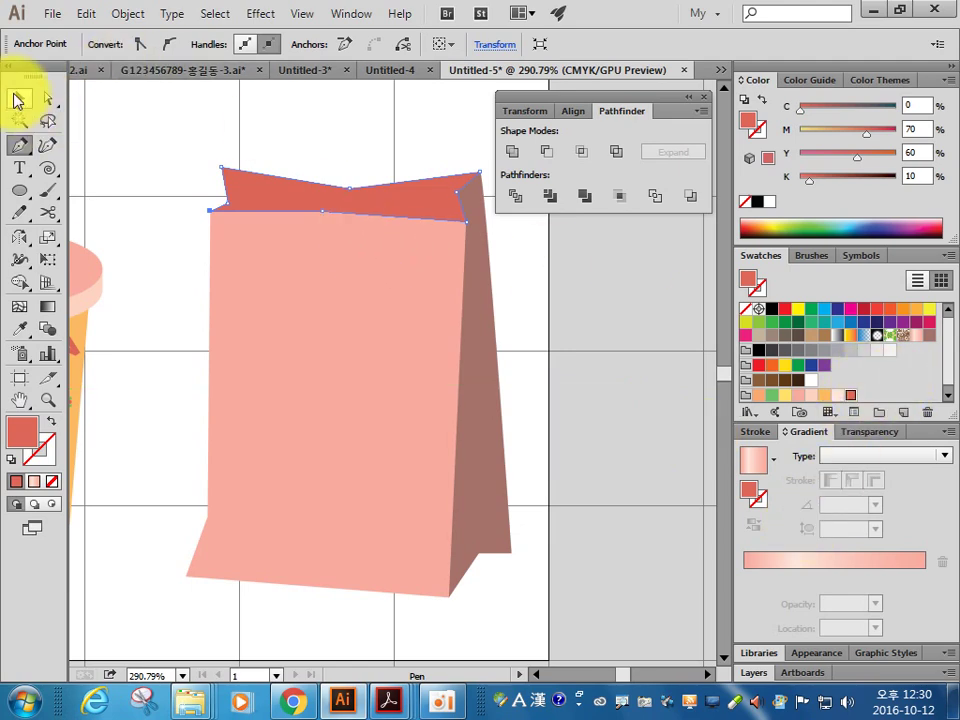
click(476, 321)
click(901, 413)
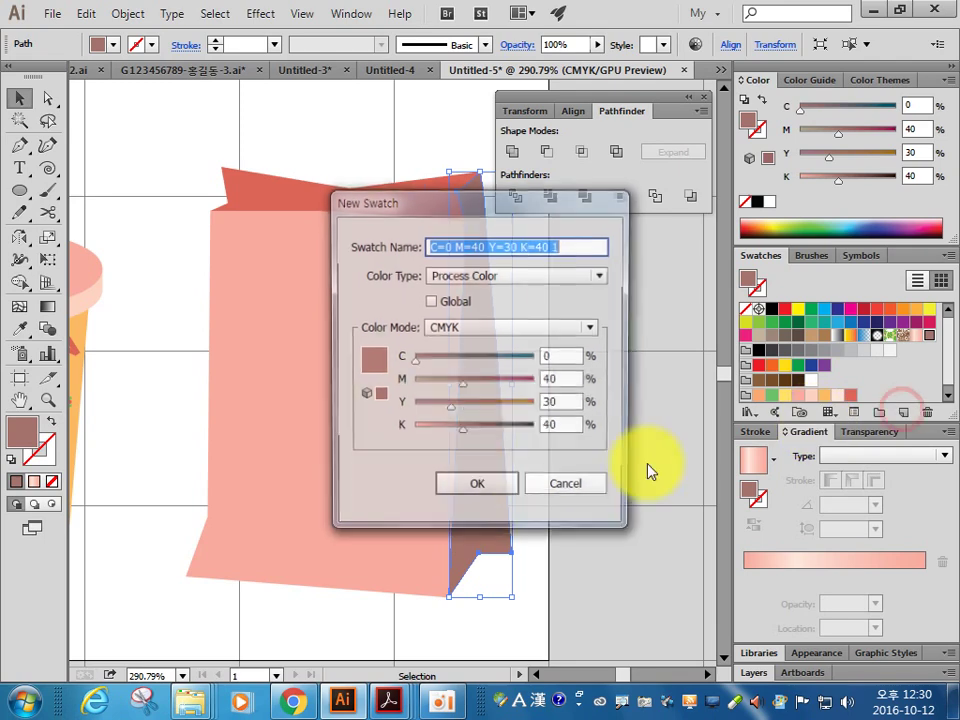
click(492, 490)
Step: Apply the brown swatch to the top flap and make the side panel coral red
click(400, 203)
scroll(890, 383, down, 1)
scroll(943, 375, up, 1)
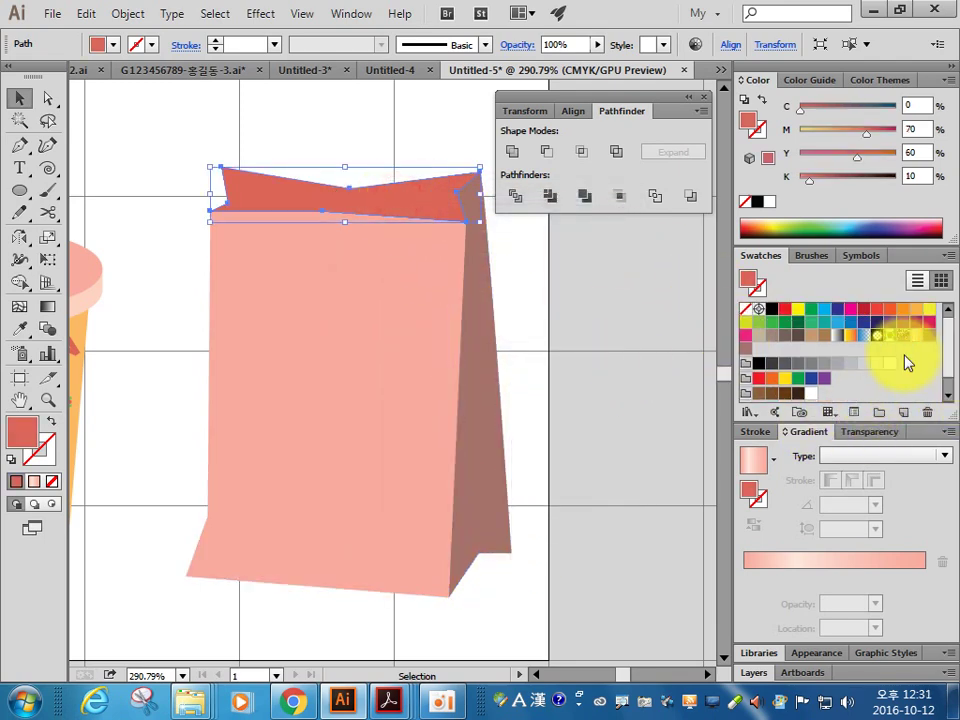
click(745, 347)
click(531, 315)
click(476, 317)
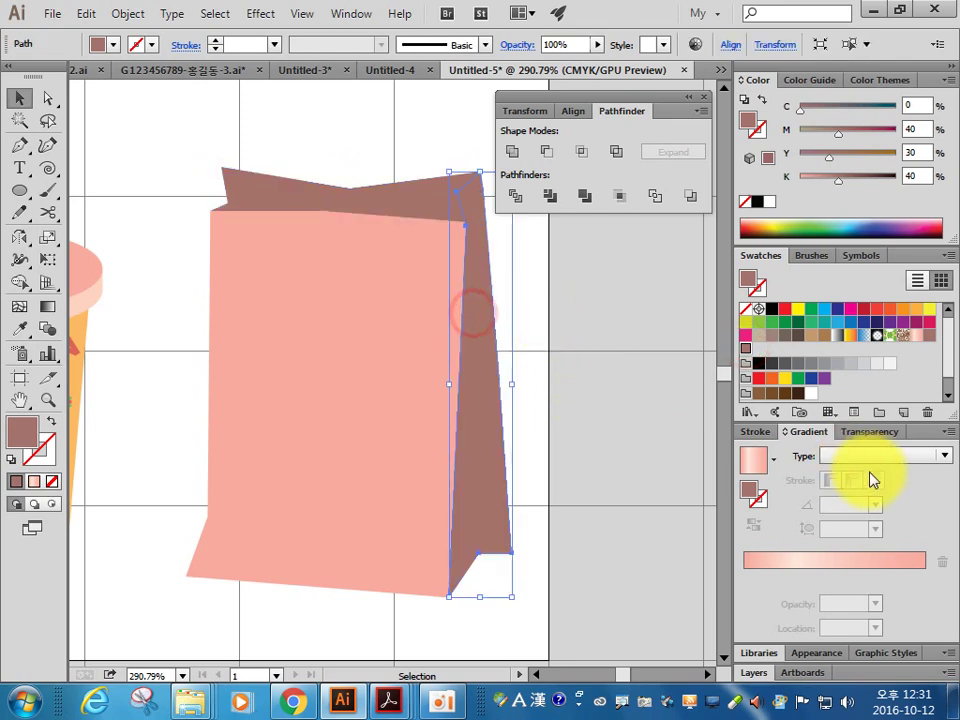
scroll(945, 375, down, 1)
click(850, 391)
click(569, 395)
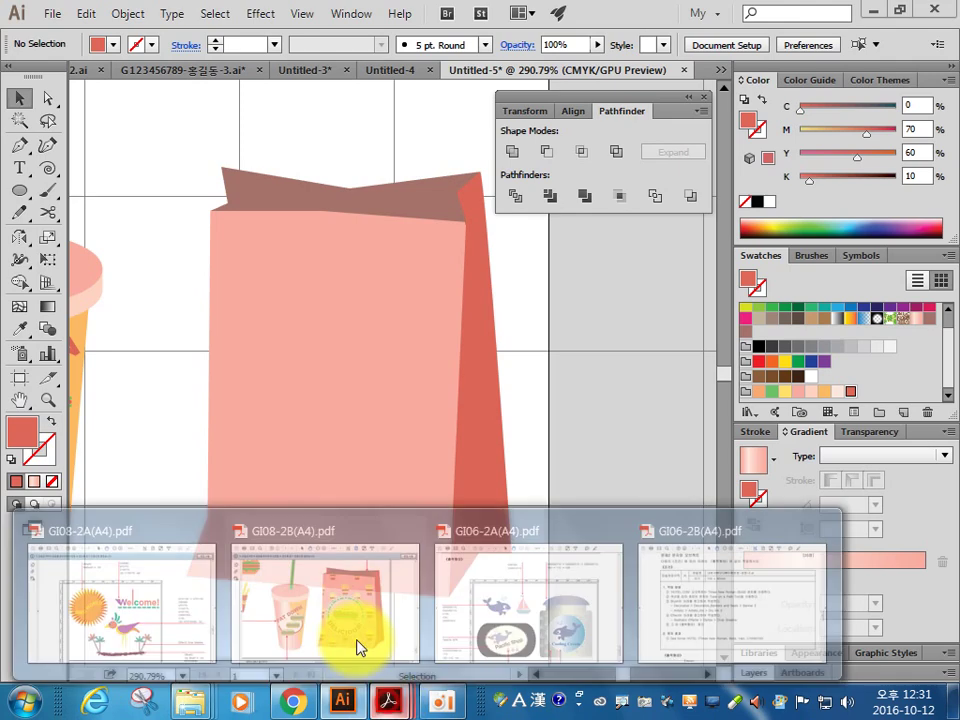
Step: Draw a small corner piece at the bag's top-left and send it behind the front panel
click(354, 636)
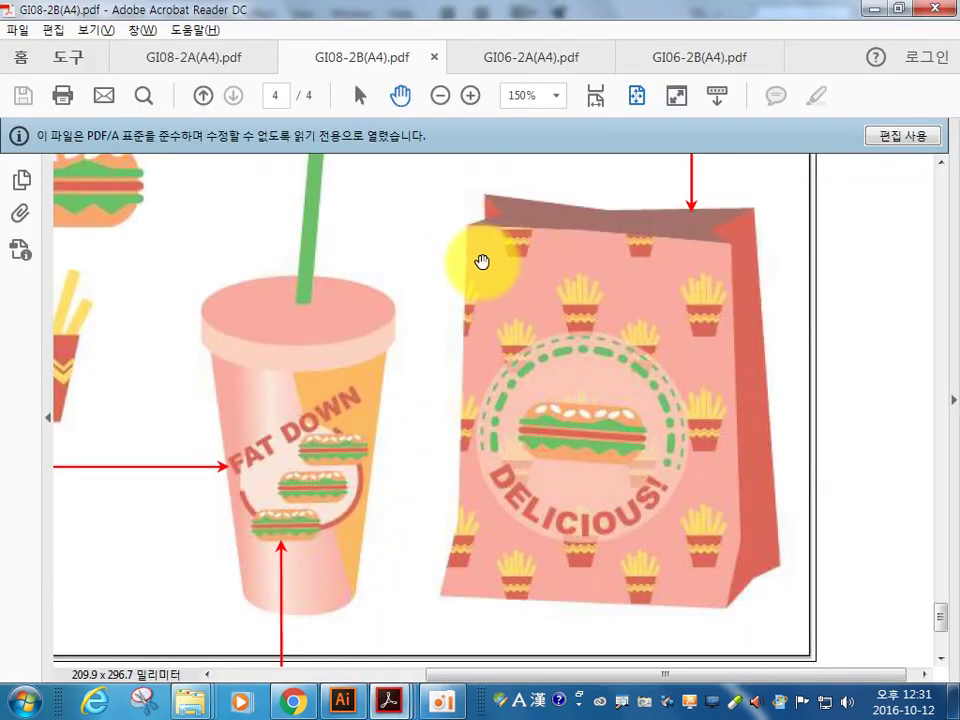
click(342, 701)
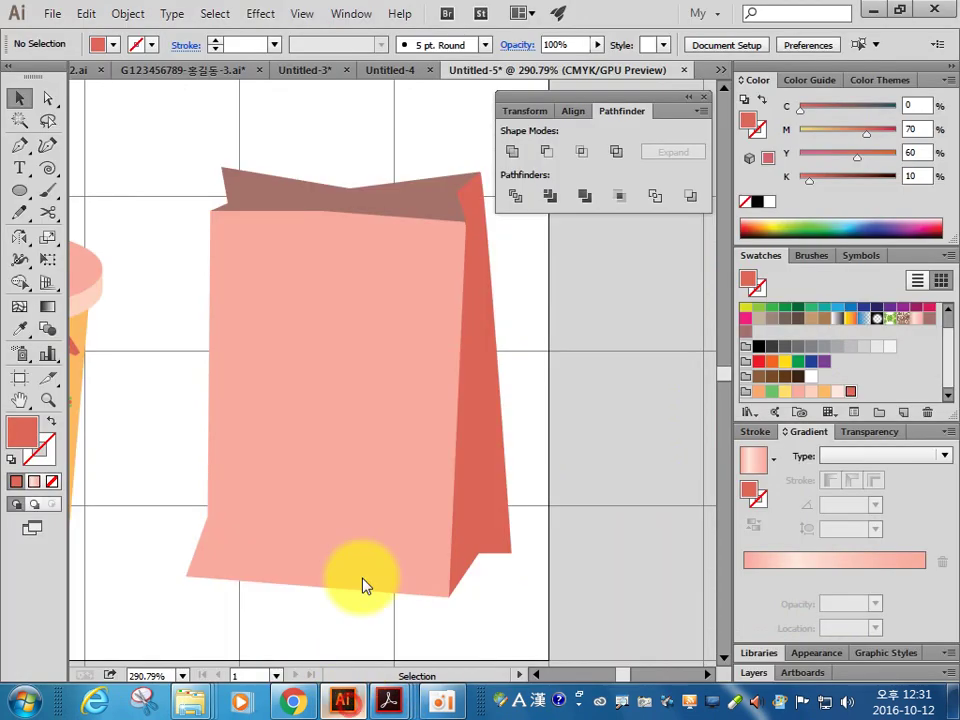
click(19, 144)
click(222, 167)
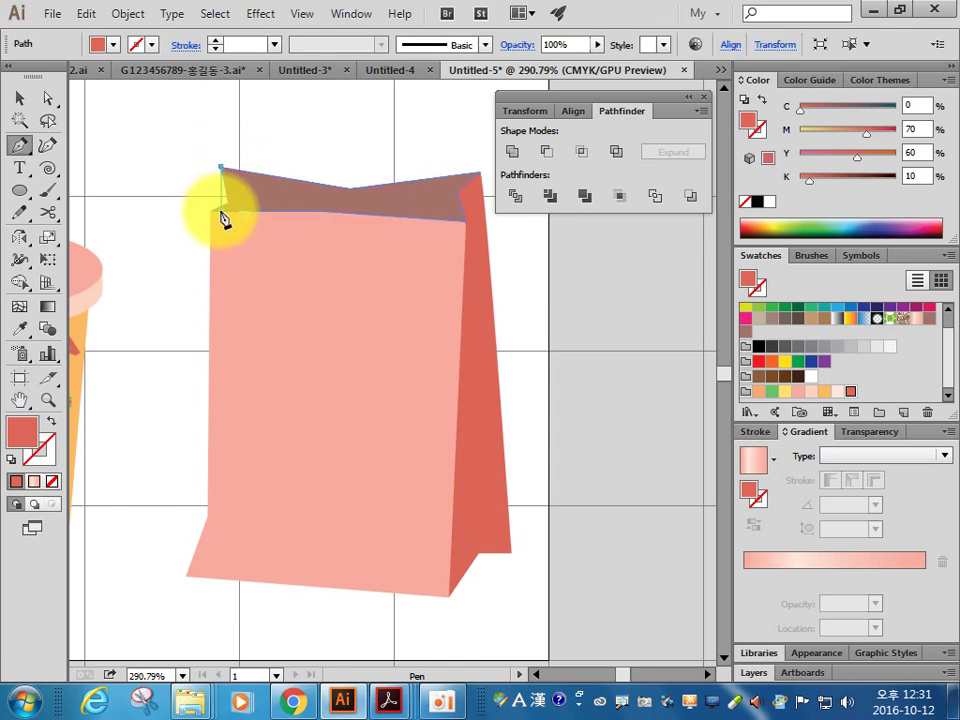
click(221, 211)
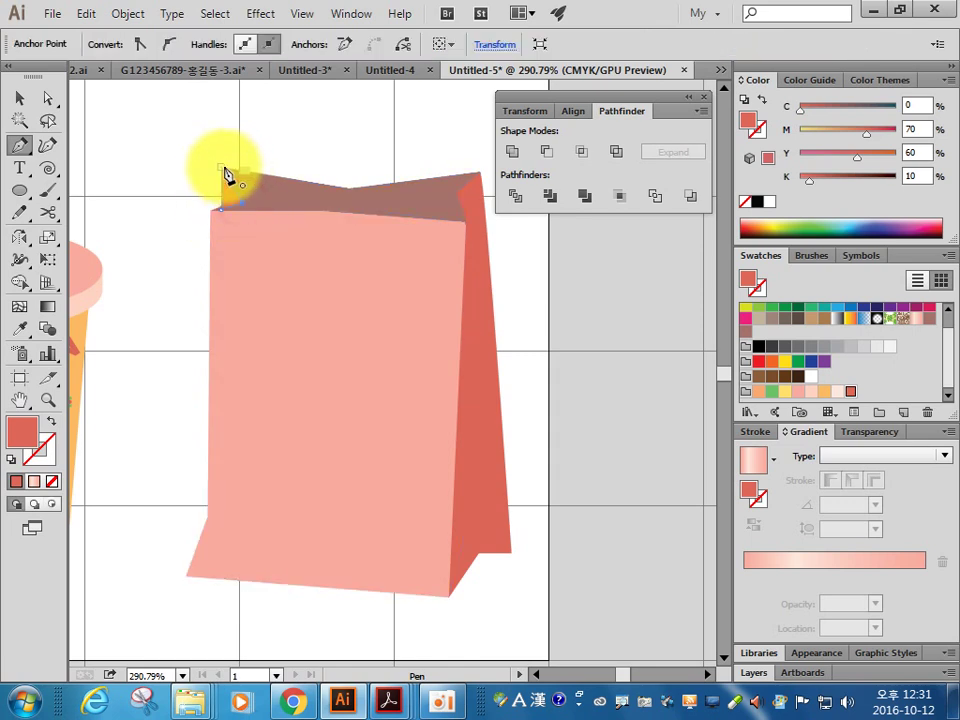
click(19, 97)
right_click(224, 199)
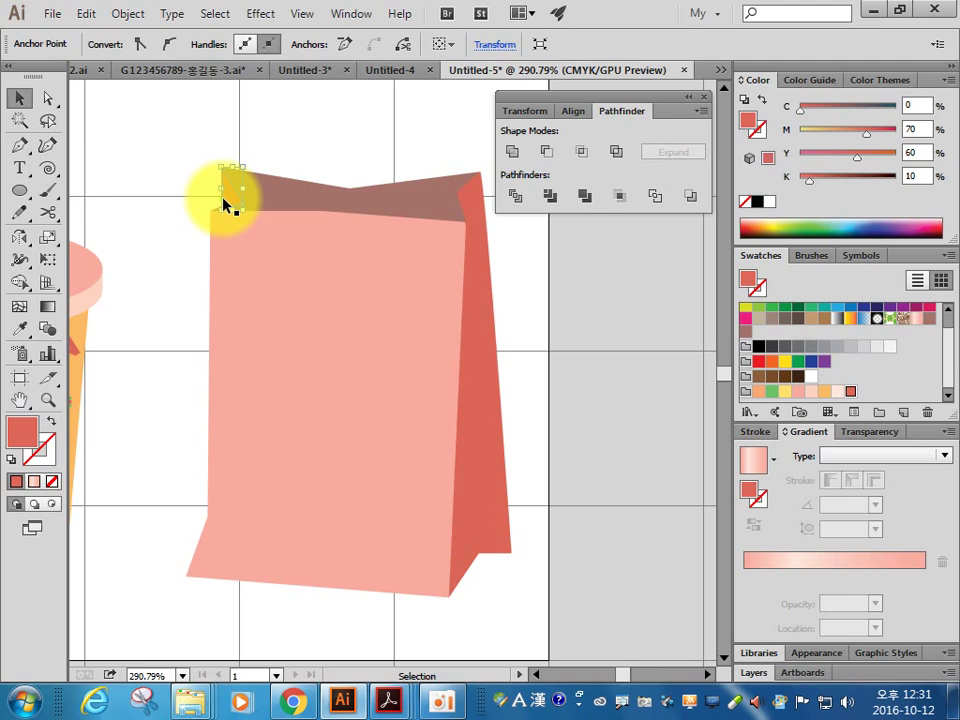
click(499, 531)
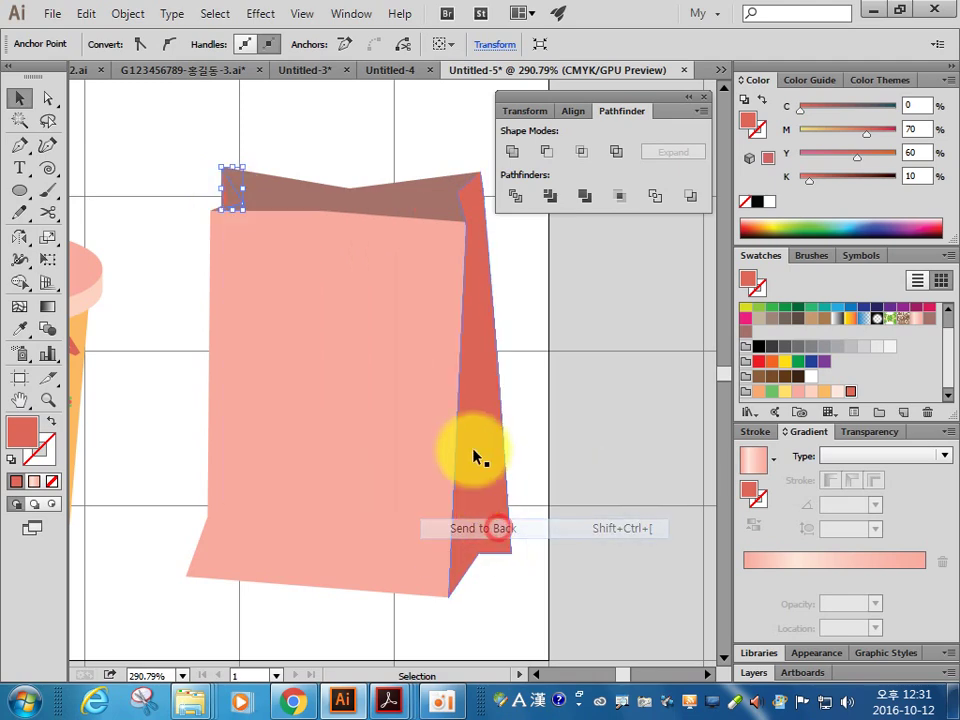
click(566, 293)
drag(418, 429, 399, 417)
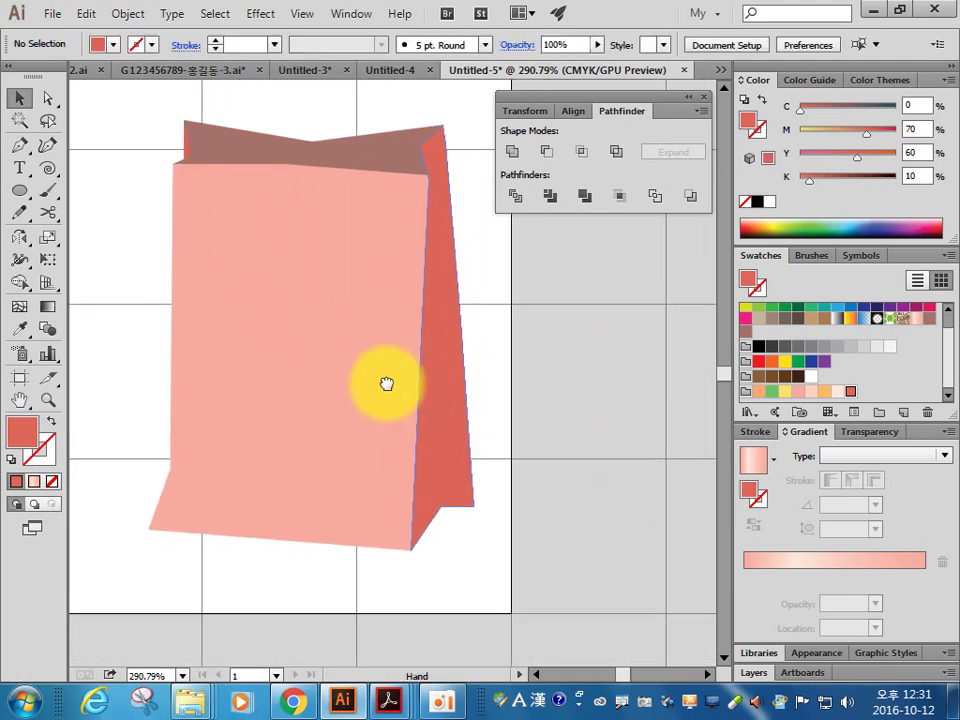
mouse_move(388, 701)
click(327, 604)
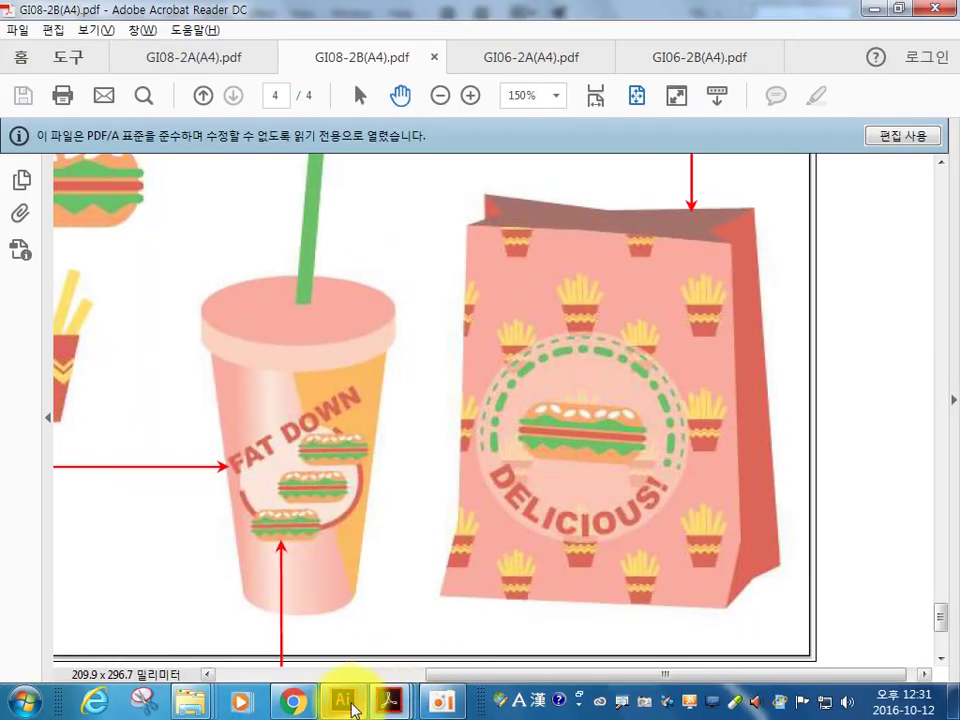
click(345, 703)
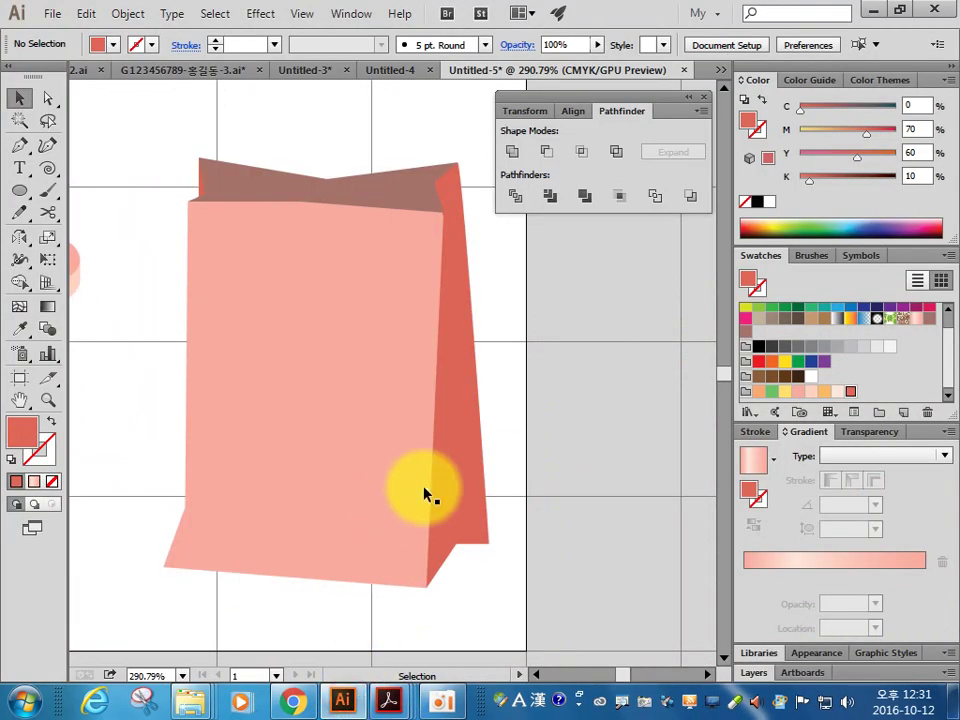
Step: Copy the fries cup beside the bag, plus a second copy scaled smaller
key(ctrl+1)
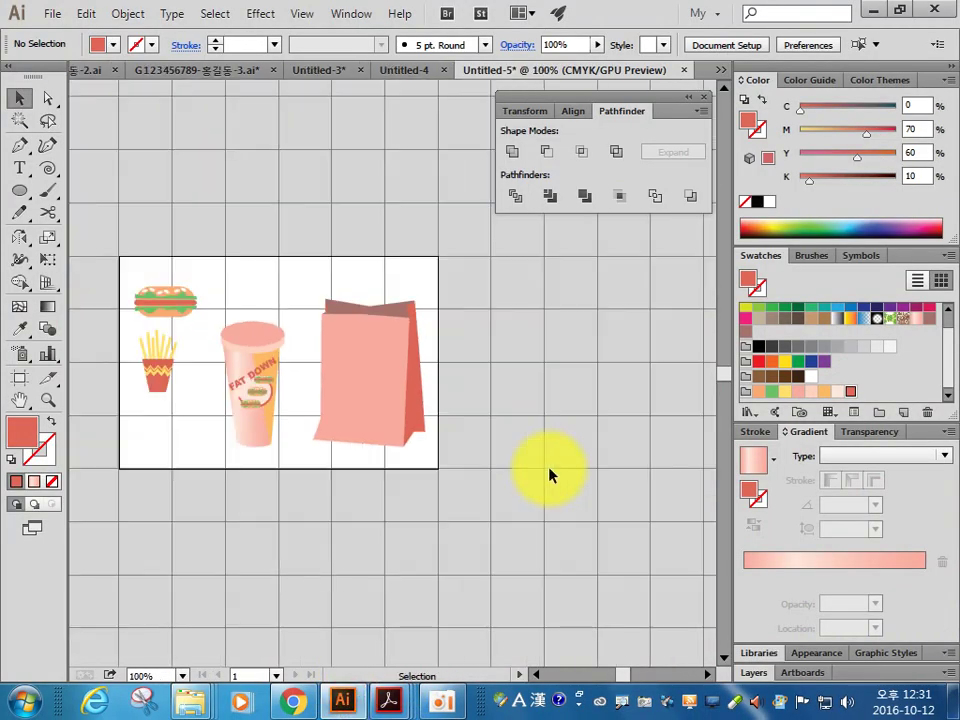
drag(225, 392, 161, 321)
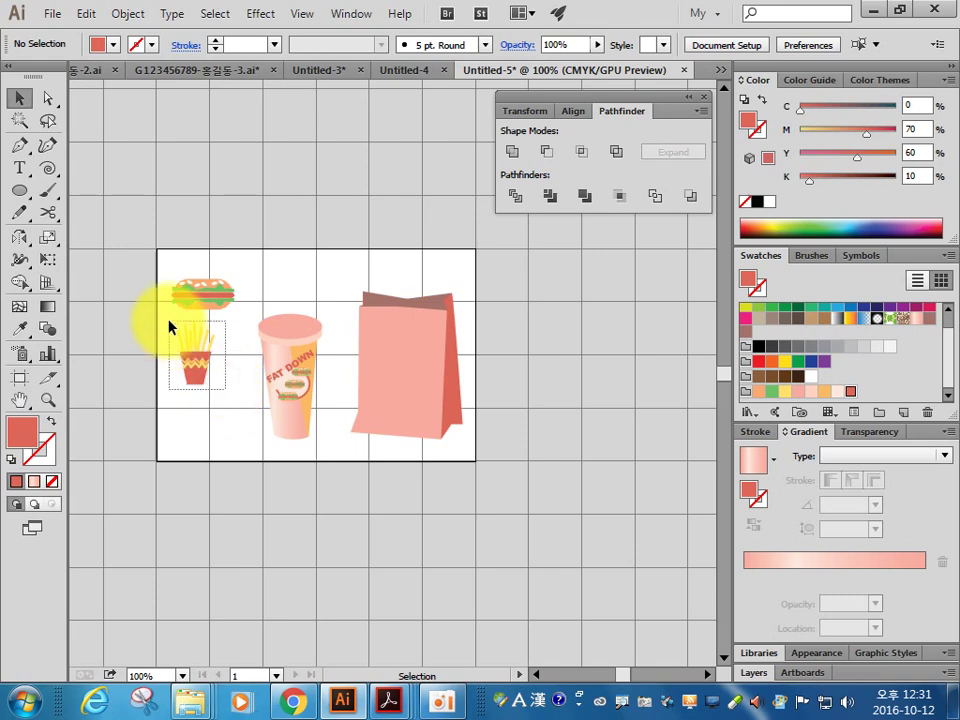
mouse_move(195, 378)
mouse_down()
mouse_move(276, 455)
mouse_move(195, 430)
mouse_move(195, 381)
mouse_move(478, 390)
mouse_move(535, 360)
mouse_up()
key(ctrl+space)
mouse_move(476, 266)
mouse_down()
mouse_move(656, 541)
mouse_move(480, 476)
mouse_up()
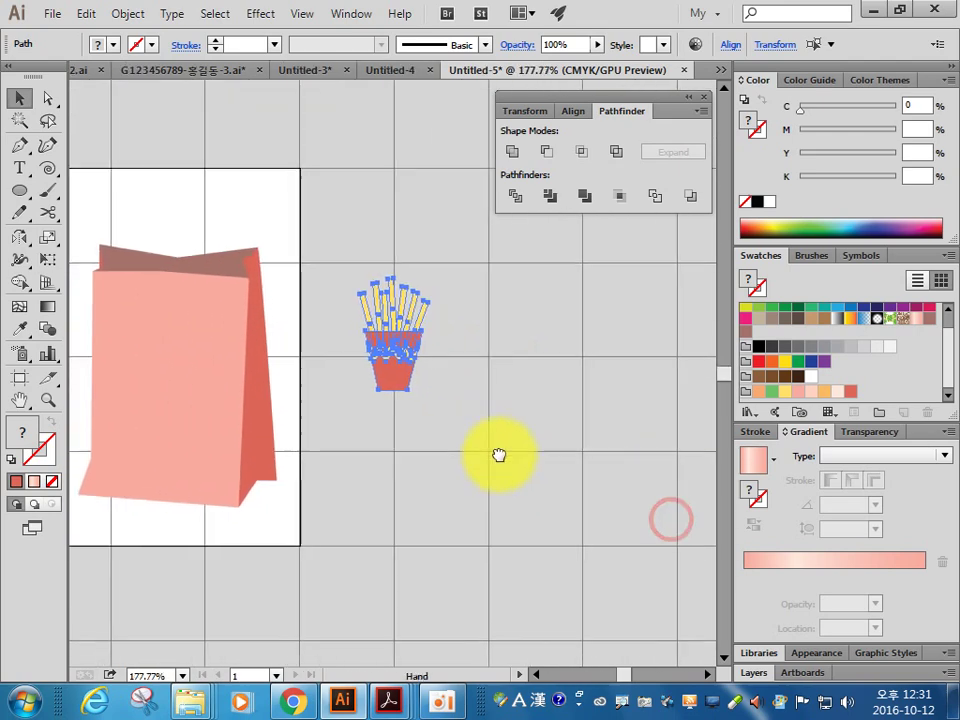
drag(390, 383, 475, 453)
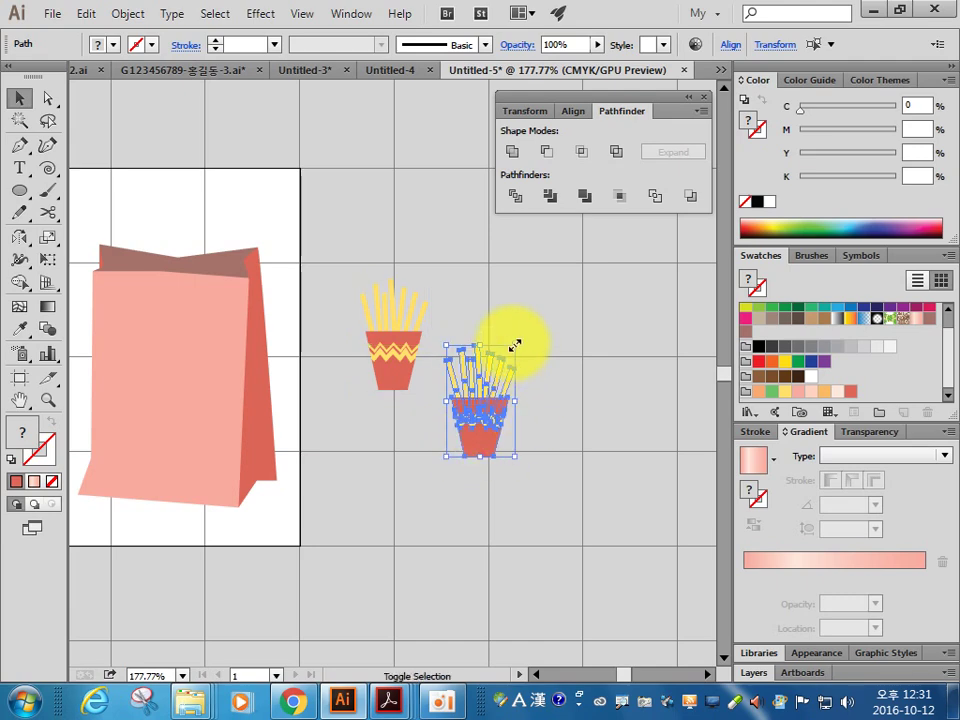
drag(515, 346, 494, 367)
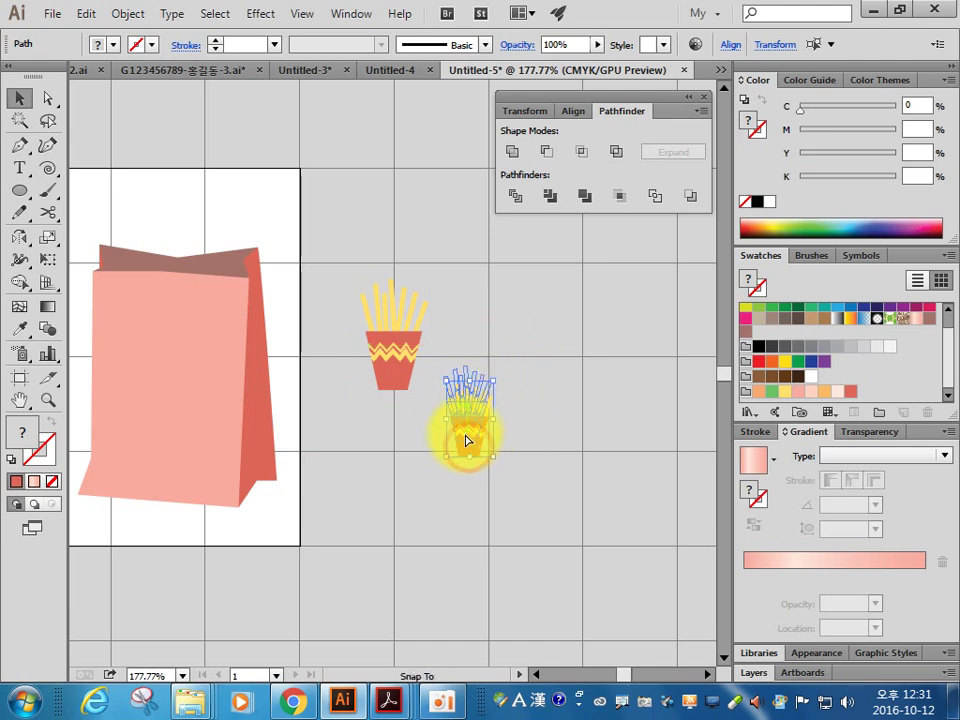
click(533, 437)
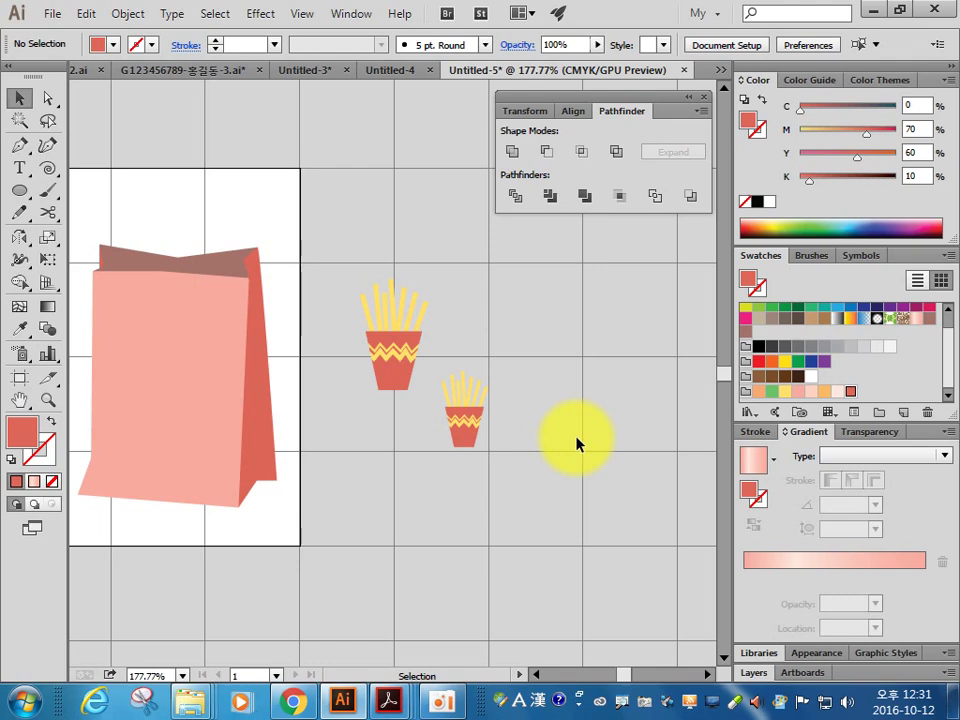
Step: Draw an unfilled rectangle around both fries cups and send it to the back
click(20, 192)
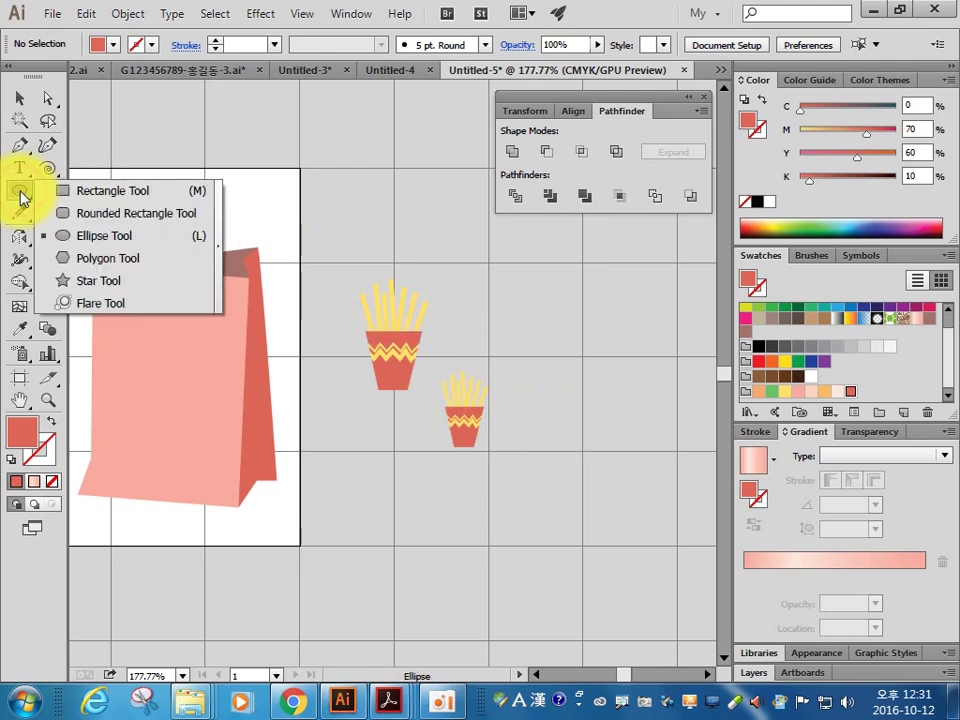
click(107, 191)
drag(341, 253, 505, 471)
click(53, 482)
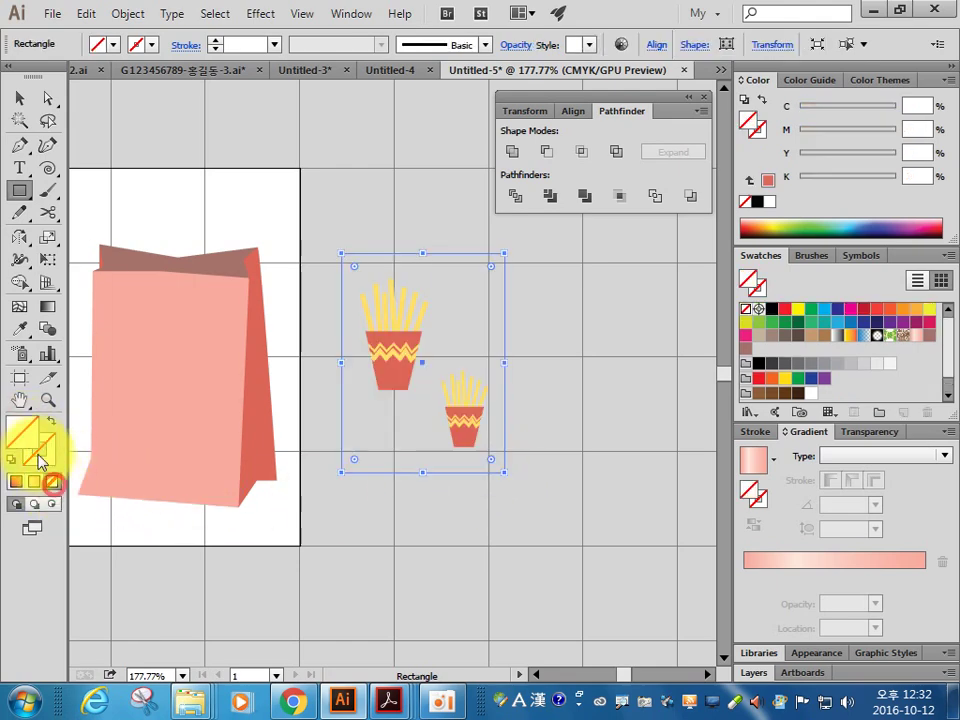
click(18, 97)
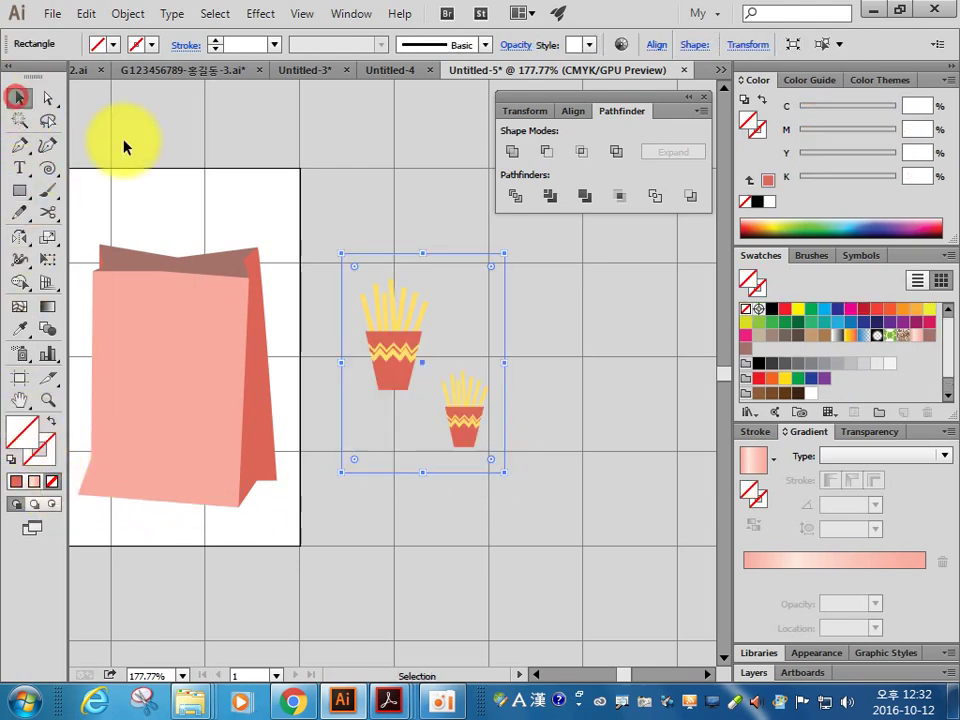
right_click(459, 262)
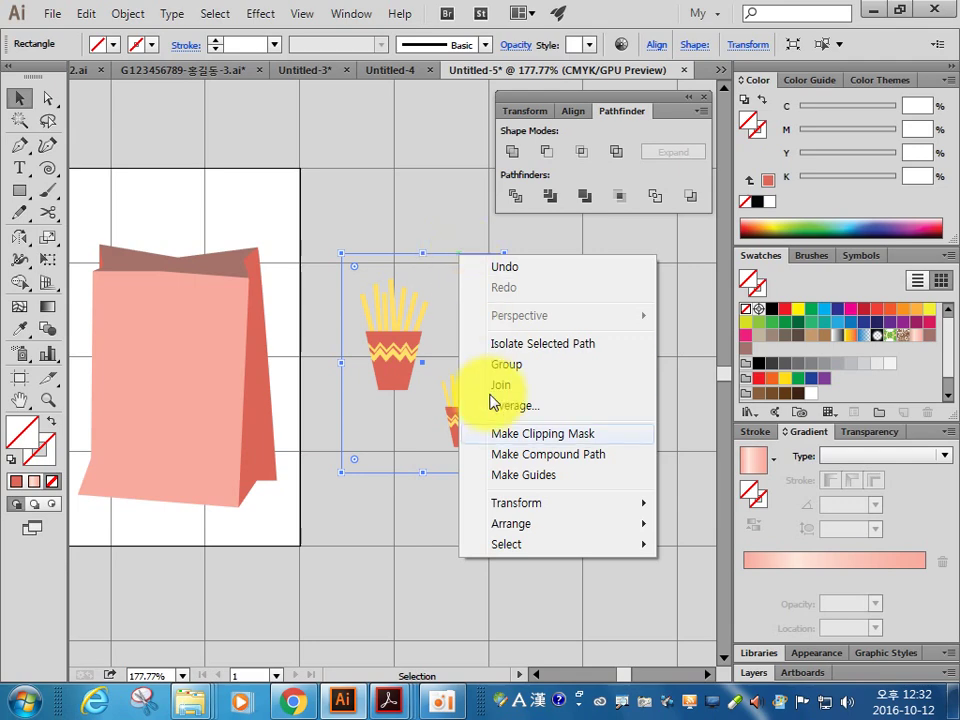
mouse_move(511, 523)
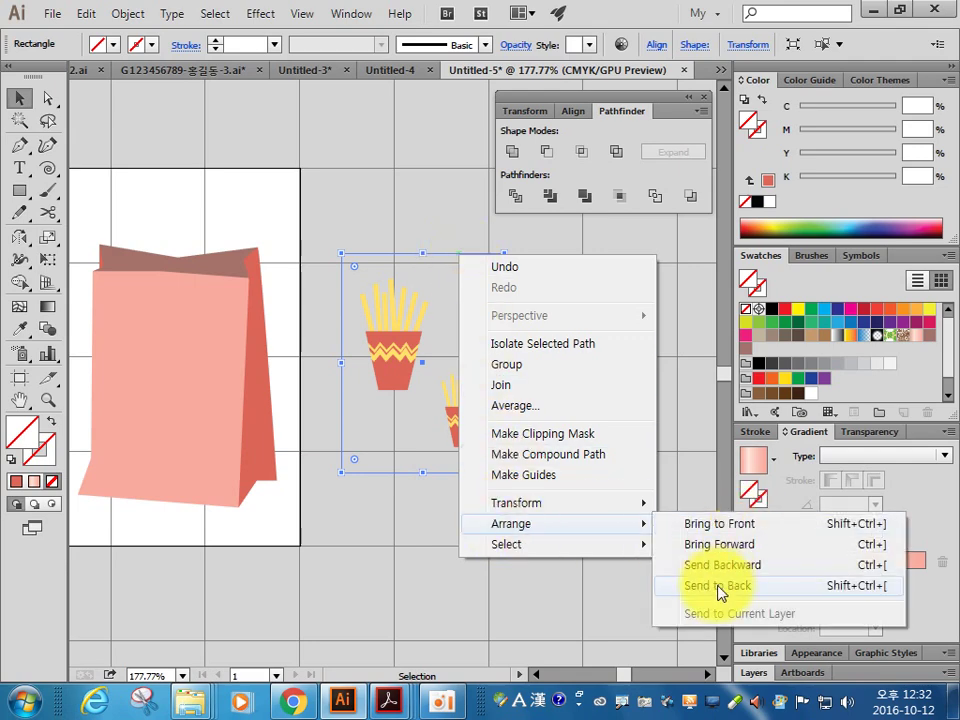
click(720, 585)
click(537, 530)
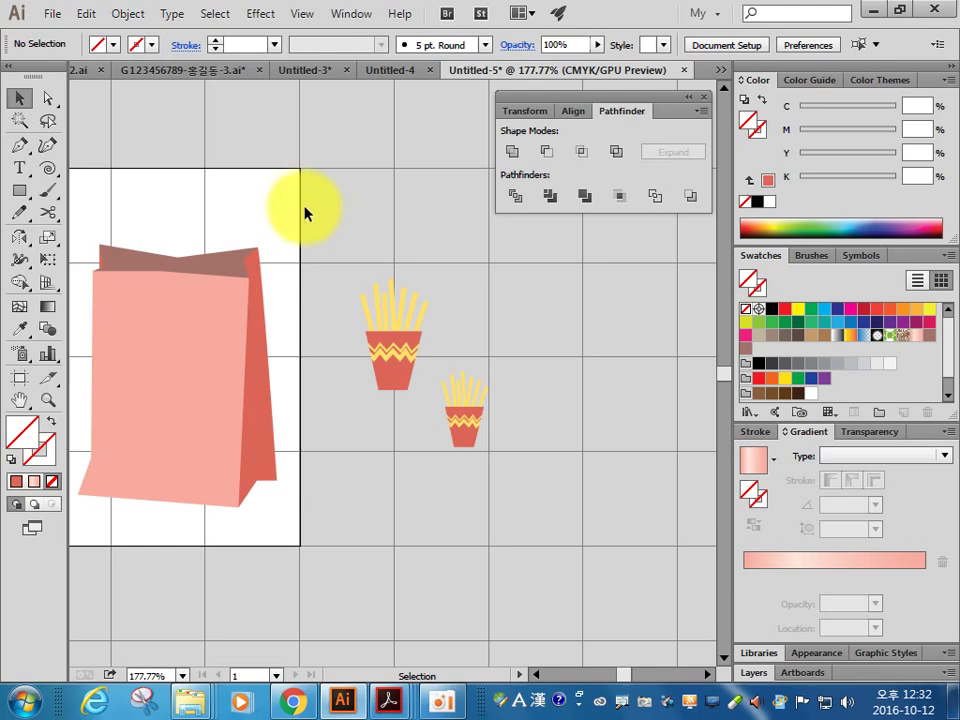
Step: Drag the fries cups and rectangle into the Swatches panel as a pattern
drag(300, 207, 545, 536)
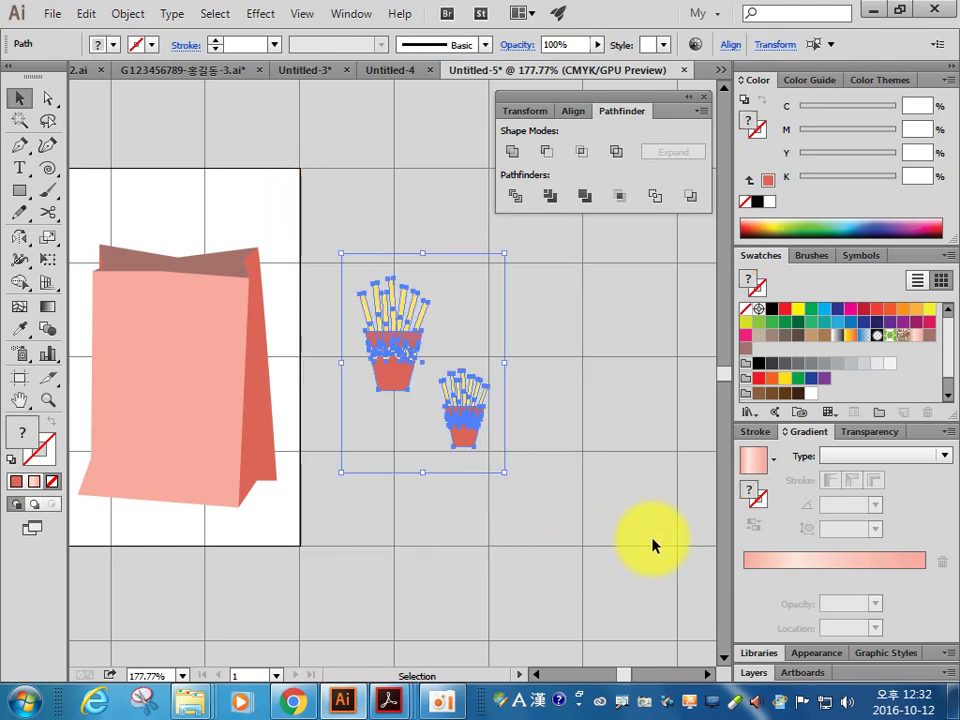
drag(400, 378, 774, 350)
click(559, 503)
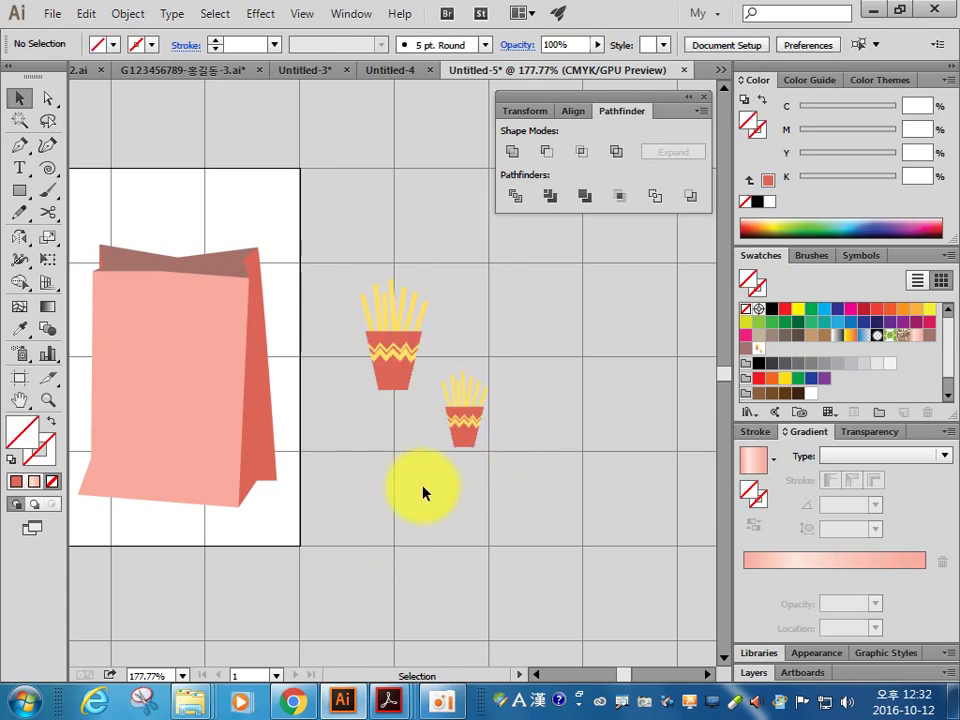
drag(422, 555, 553, 574)
click(304, 493)
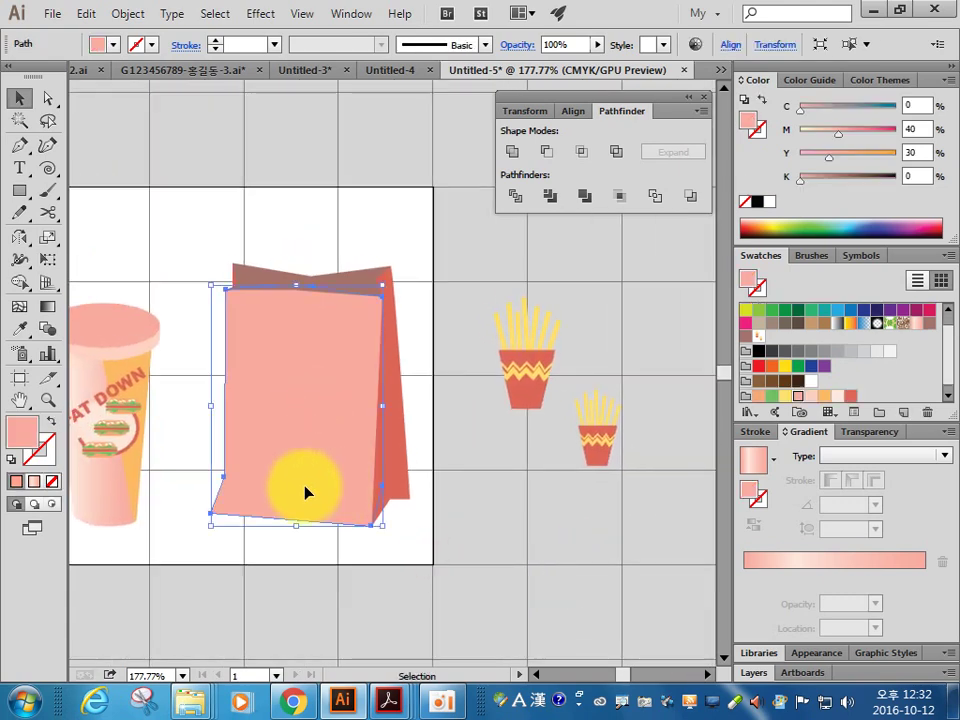
Step: Fill the bag front with the fries pattern and try a 50% pattern scale
click(306, 492)
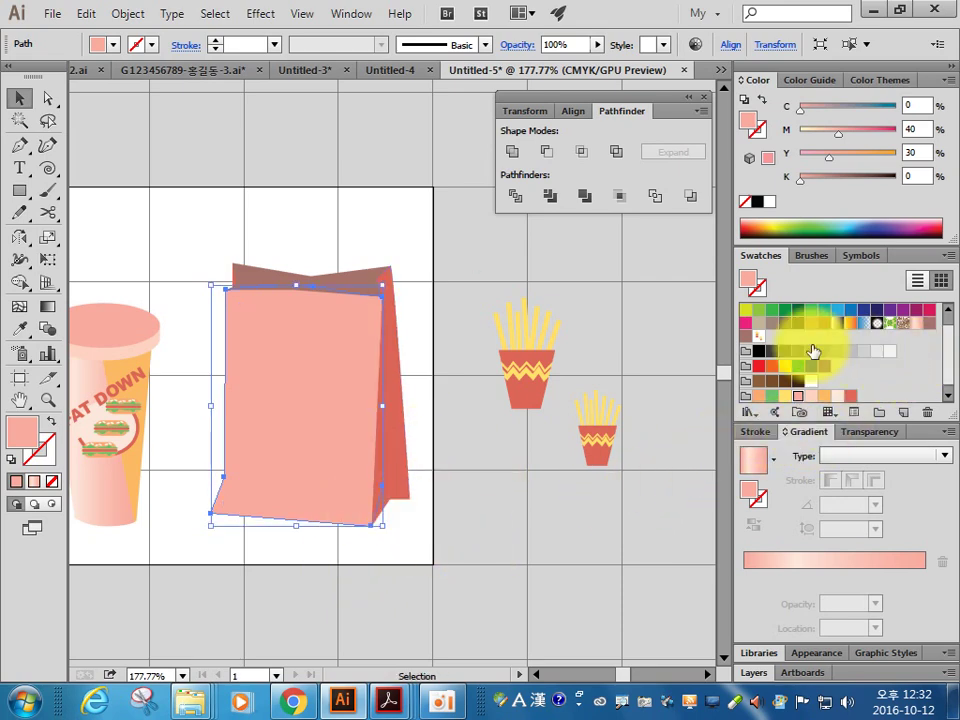
click(758, 336)
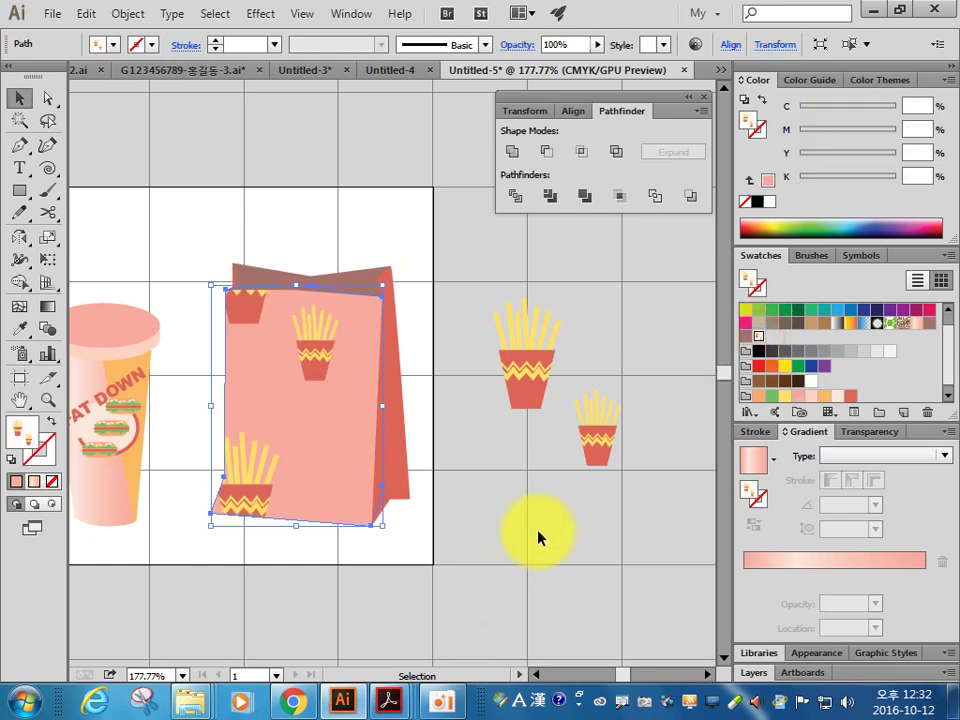
double_click(47, 240)
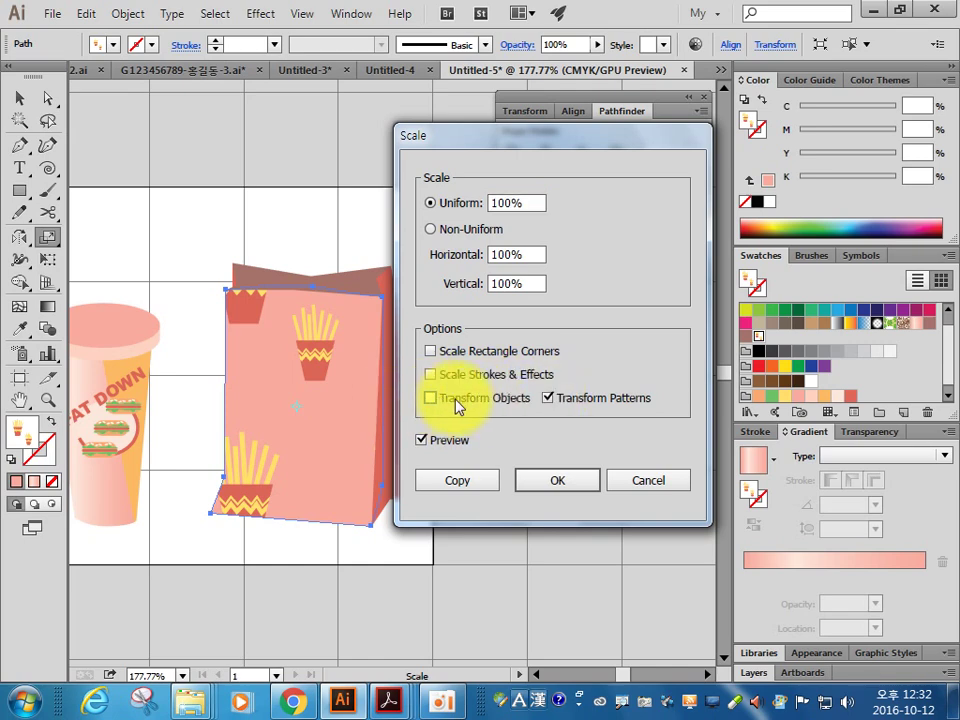
click(502, 202)
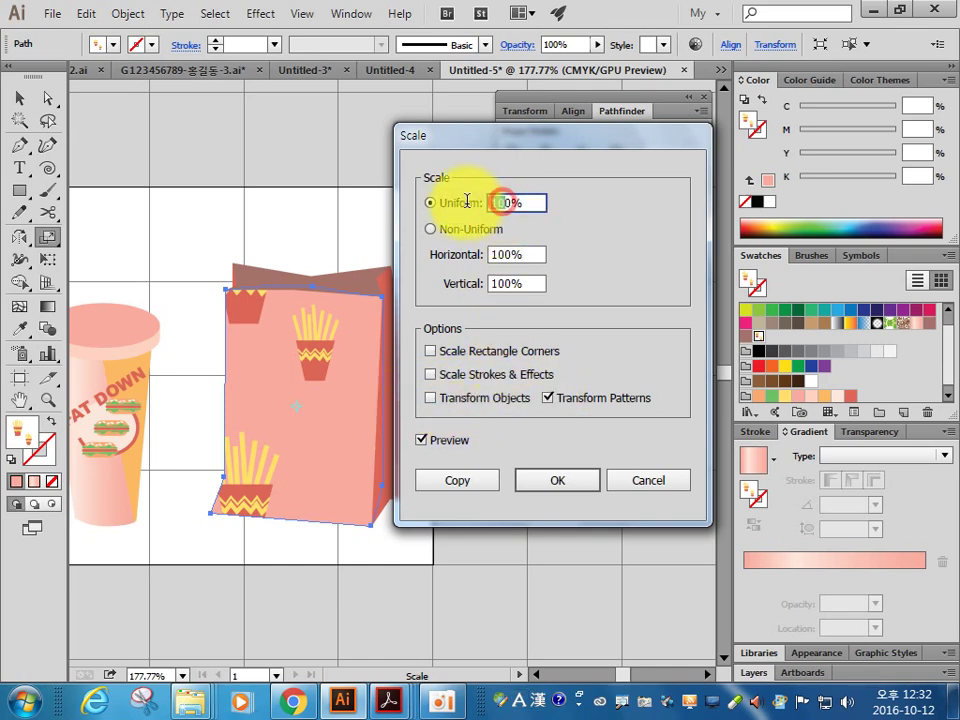
text(50)
click(444, 438)
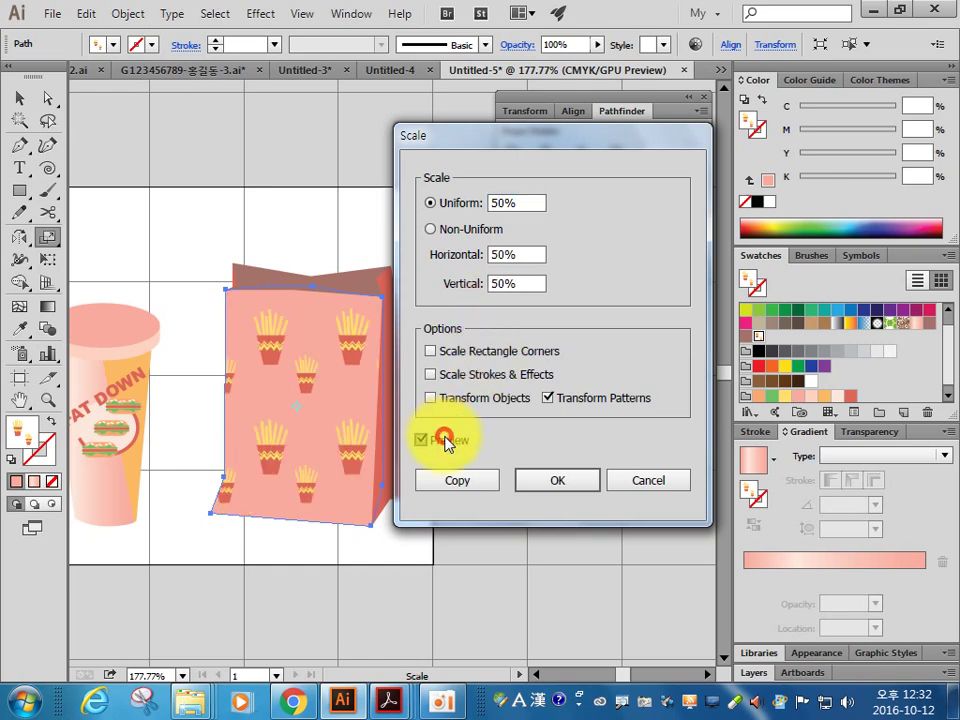
click(447, 449)
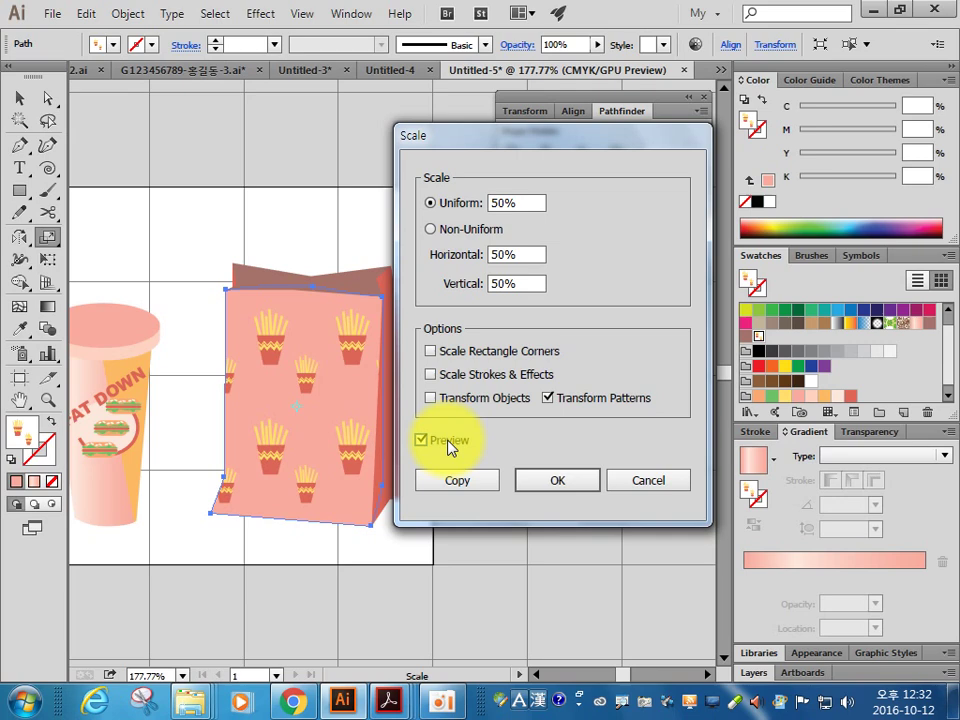
Step: Refine the pattern-only scale through 35% and 38% to 40%, and apply it
click(517, 206)
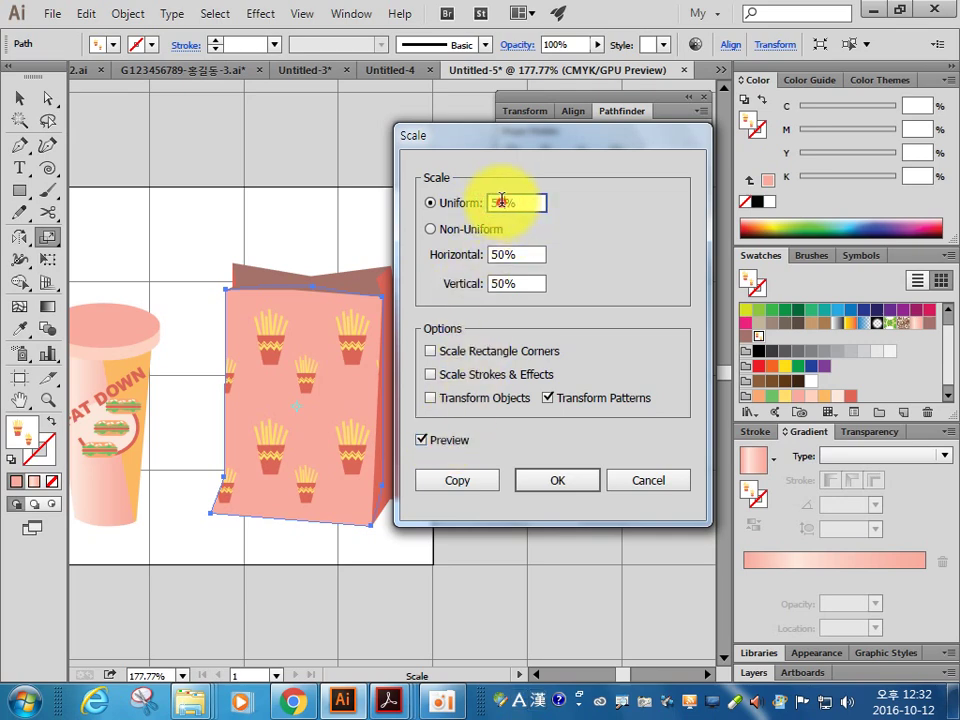
drag(502, 200, 473, 211)
text(35)
click(440, 443)
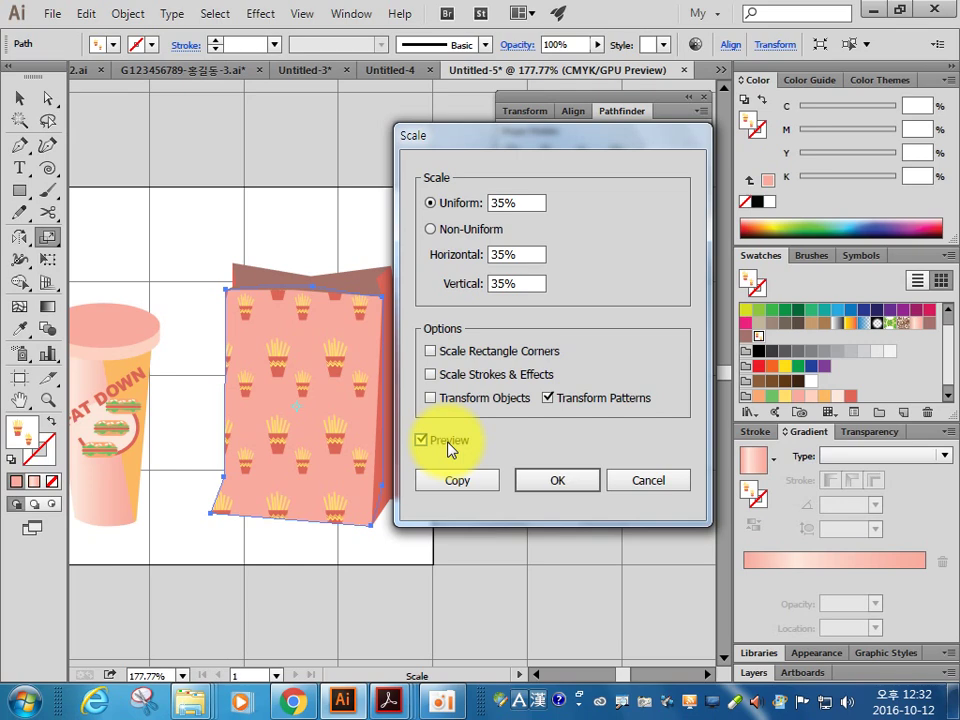
click(511, 212)
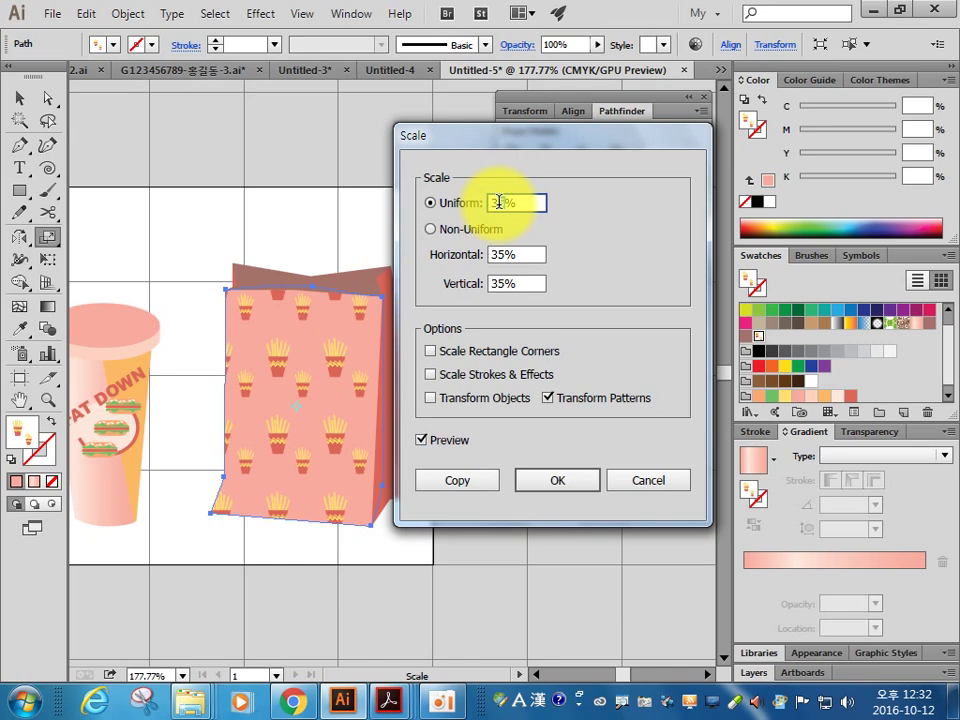
text(8)
click(456, 446)
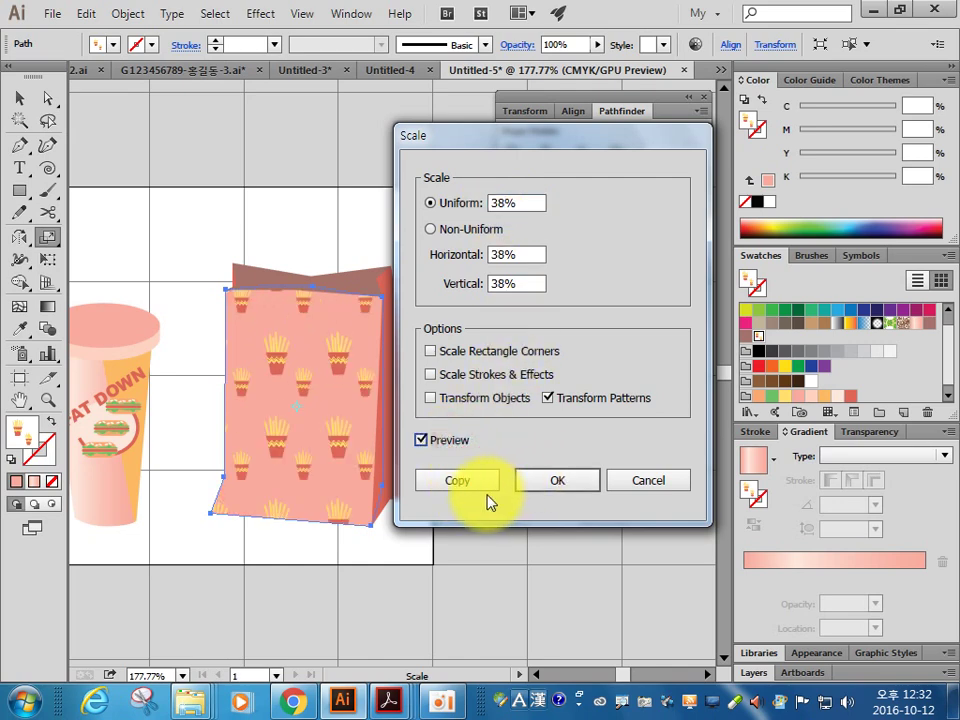
double_click(508, 202)
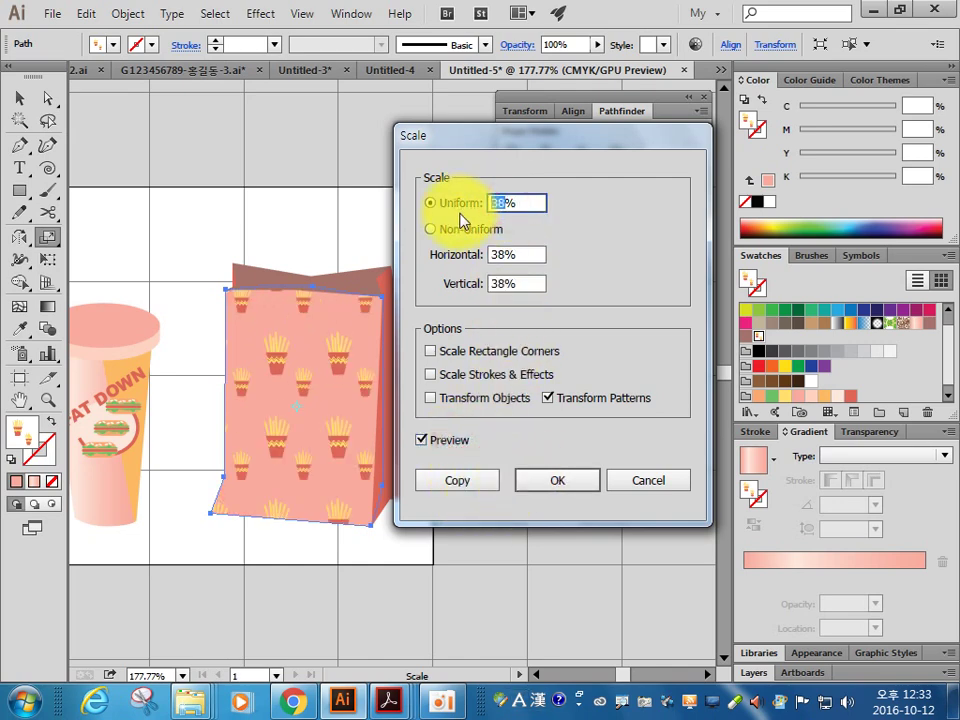
text(40)
click(458, 445)
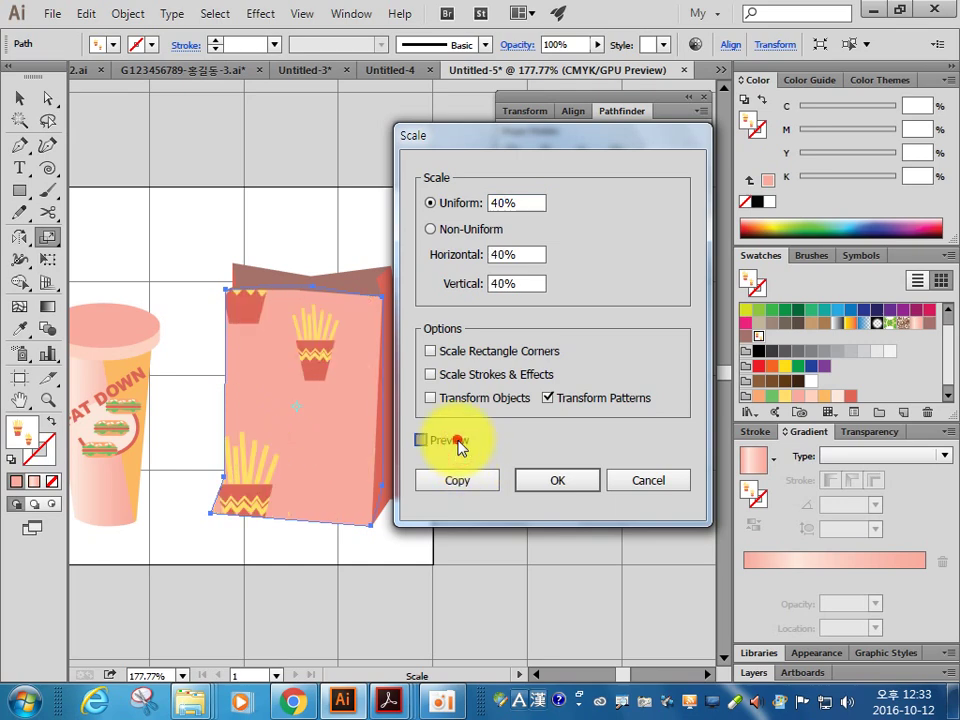
click(531, 481)
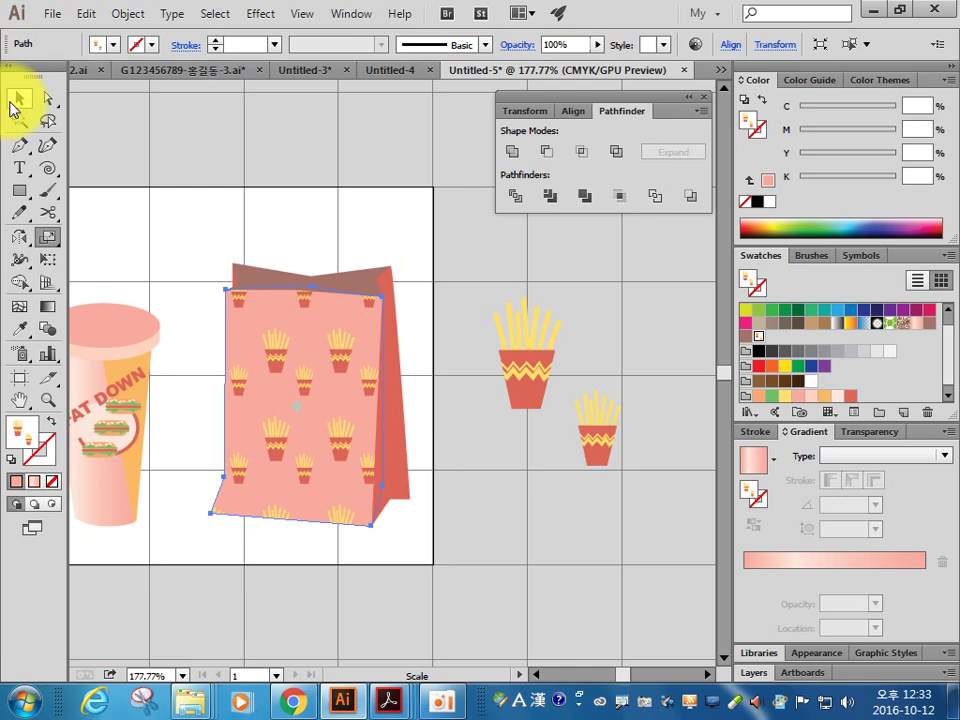
Step: Zoom in on the bag and bring up the reference PDF
click(266, 193)
drag(242, 396, 352, 284)
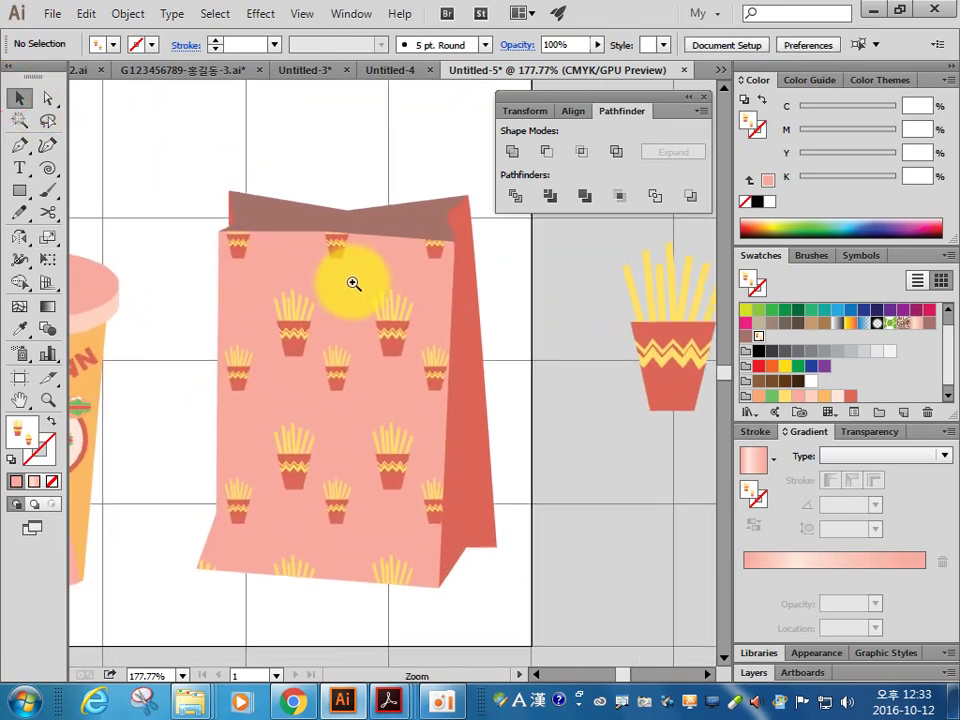
click(388, 700)
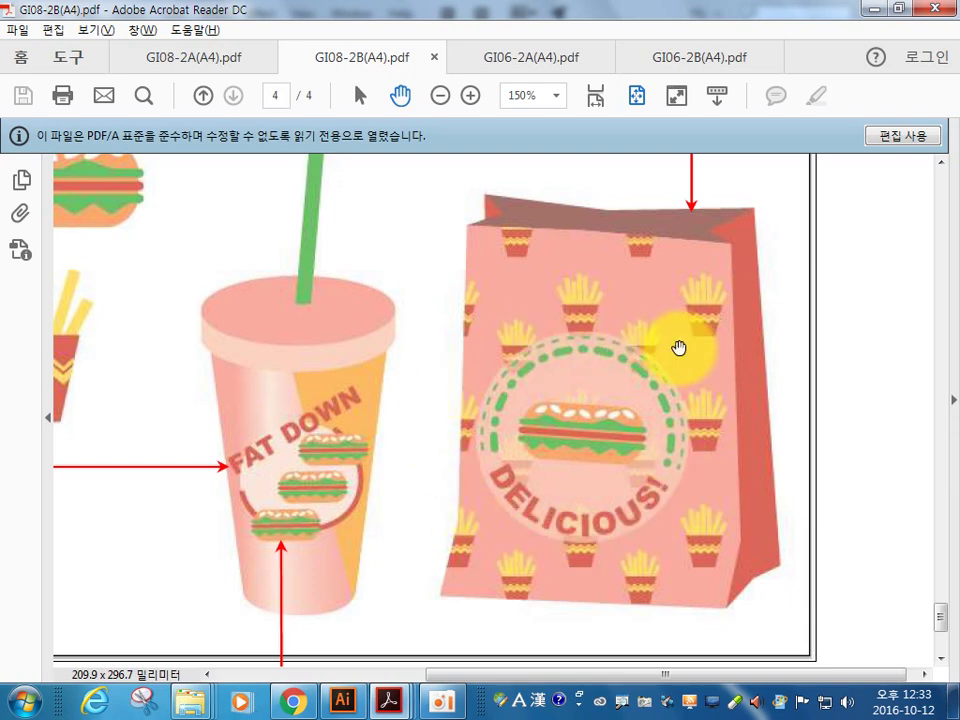
scroll(665, 380, up, 3)
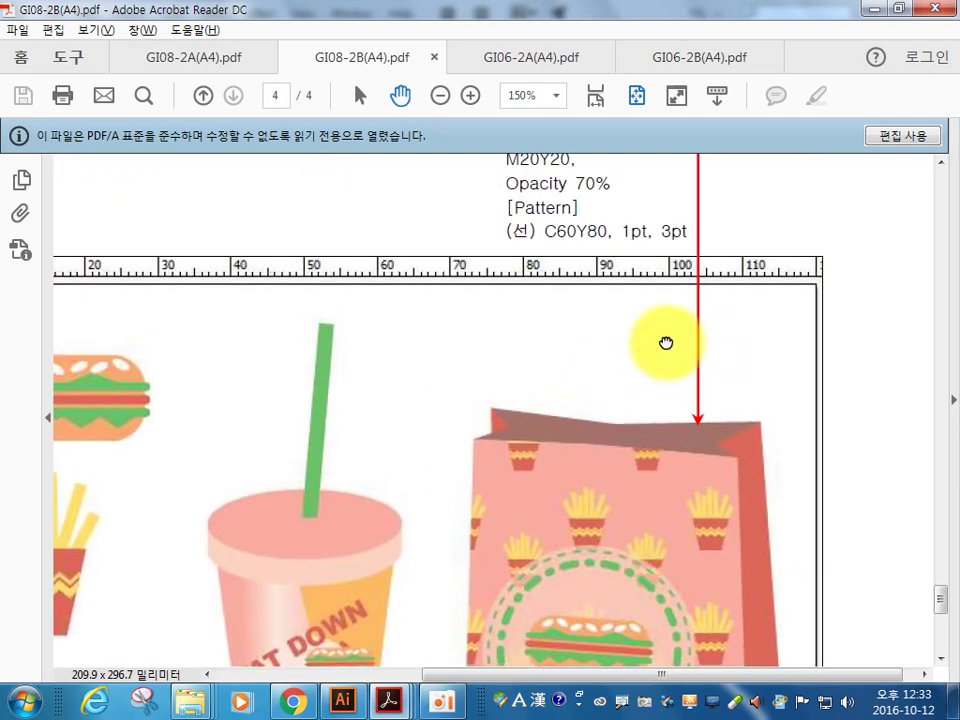
scroll(672, 470, up, 2)
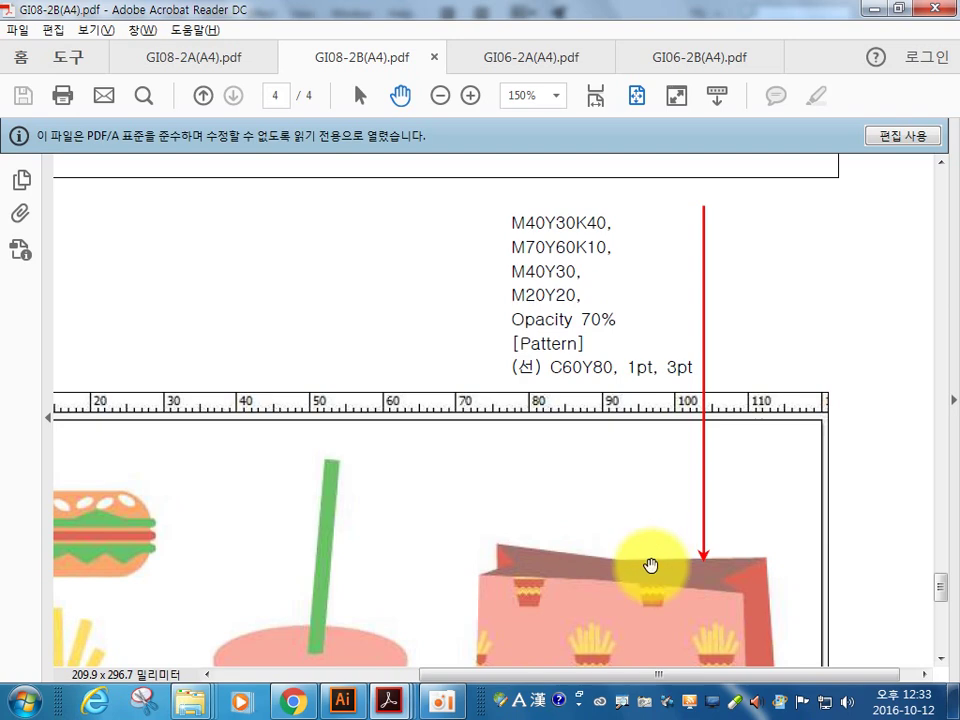
scroll(650, 450, down, 3)
scroll(681, 450, down, 2)
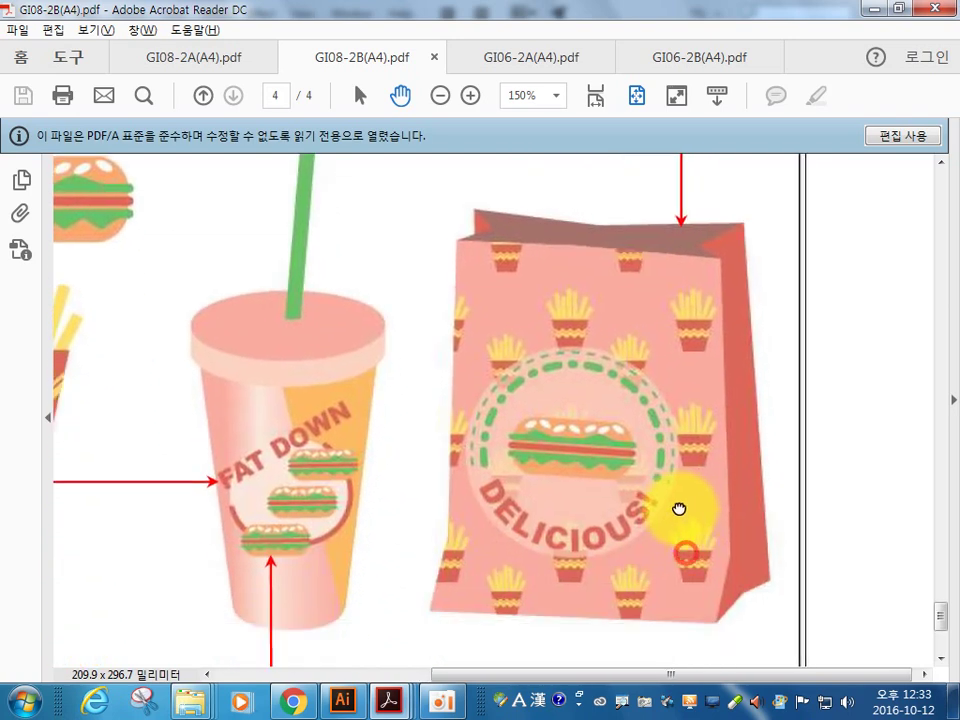
click(350, 701)
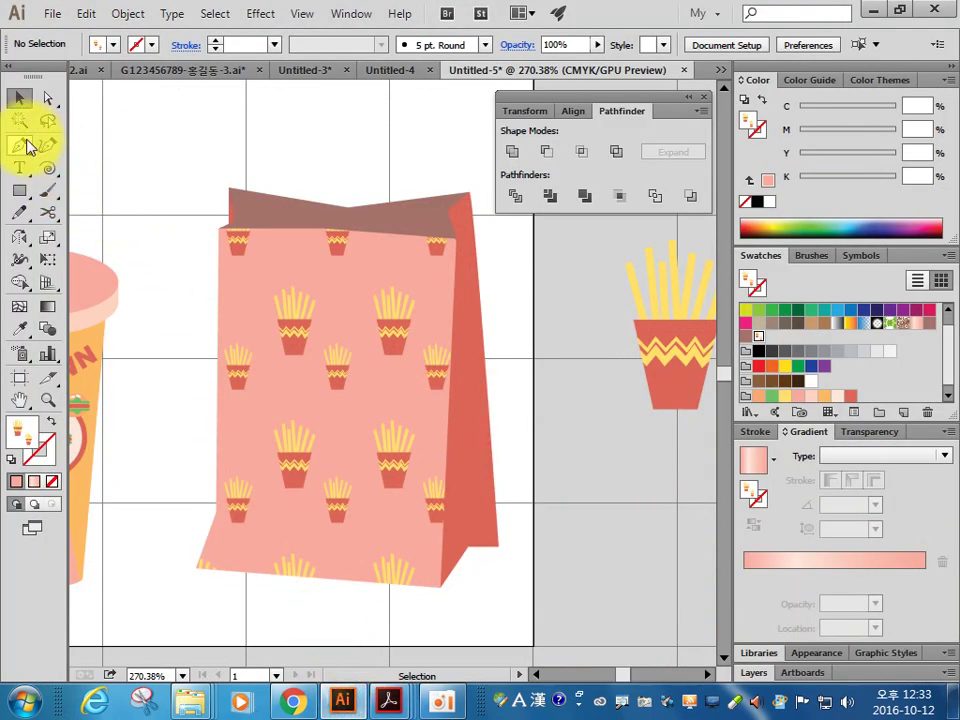
Step: Draw a pale pink (C0 M20 Y20 K0) circle over the middle of the fries bag
click(21, 194)
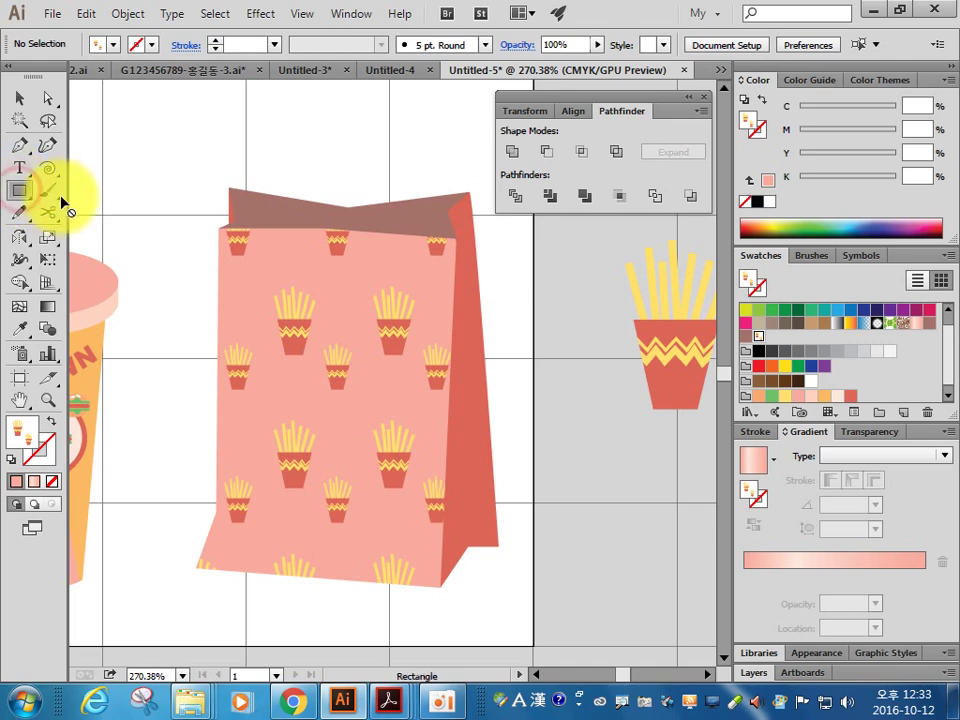
drag(21, 197, 100, 236)
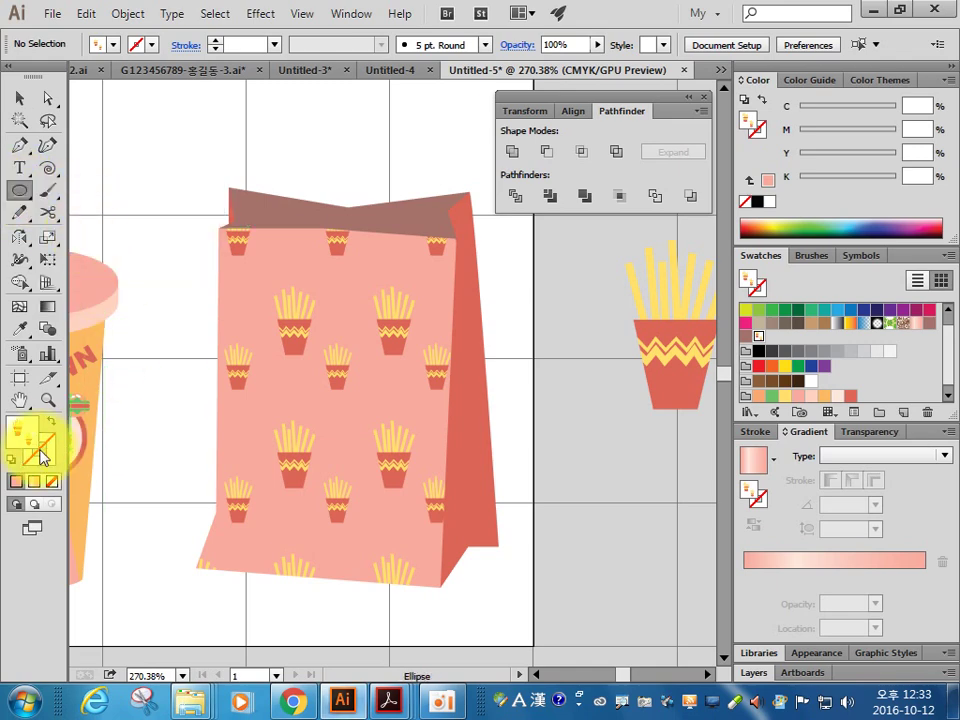
click(838, 398)
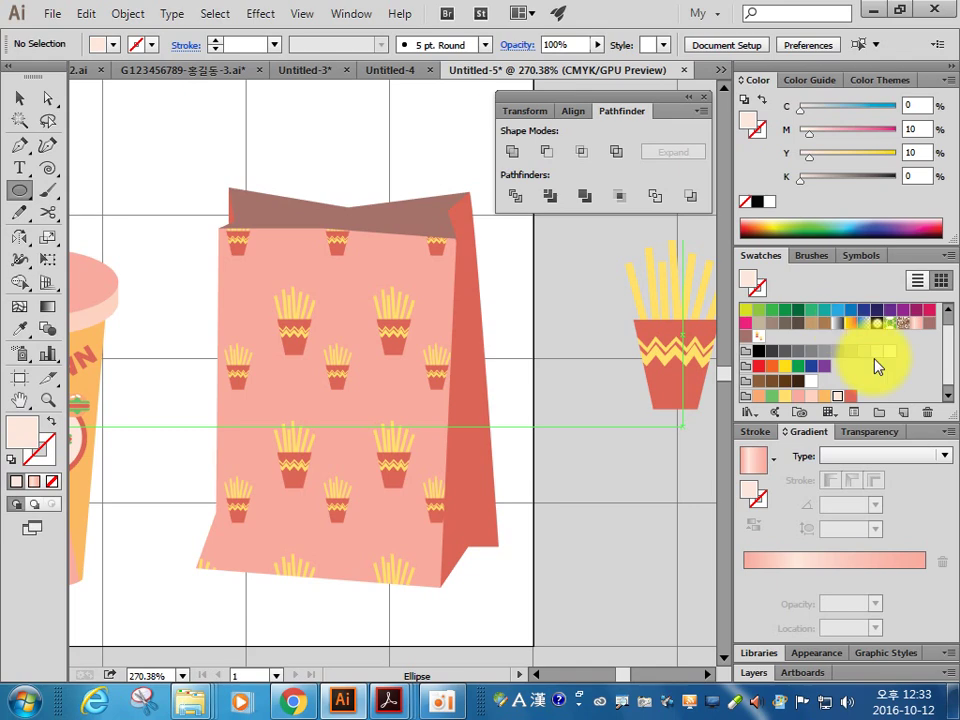
click(918, 129)
text(20)
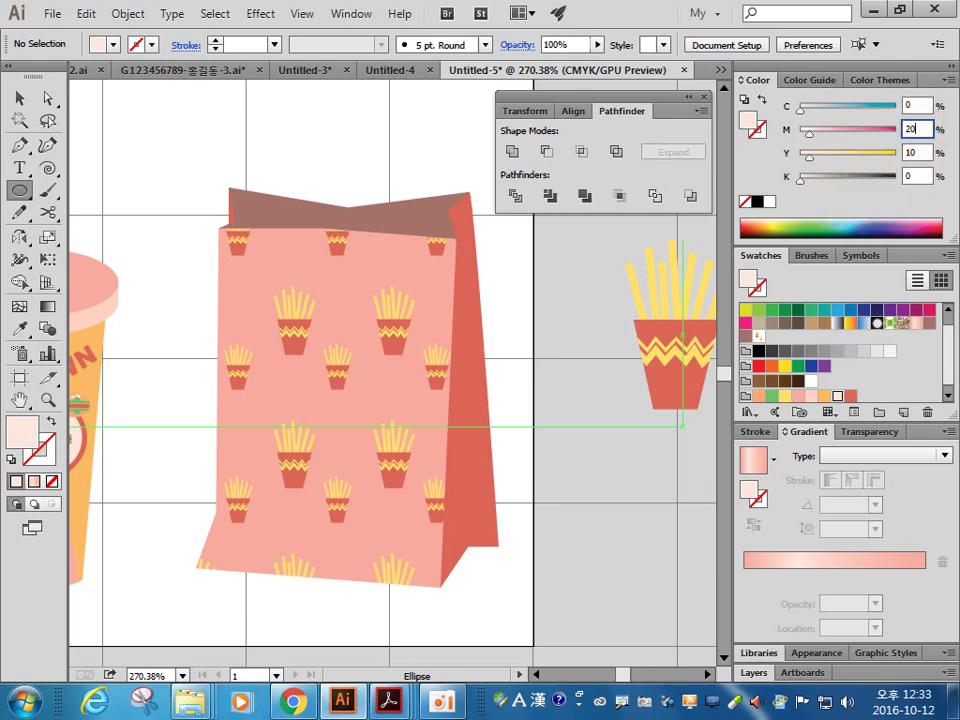
key(Tab)
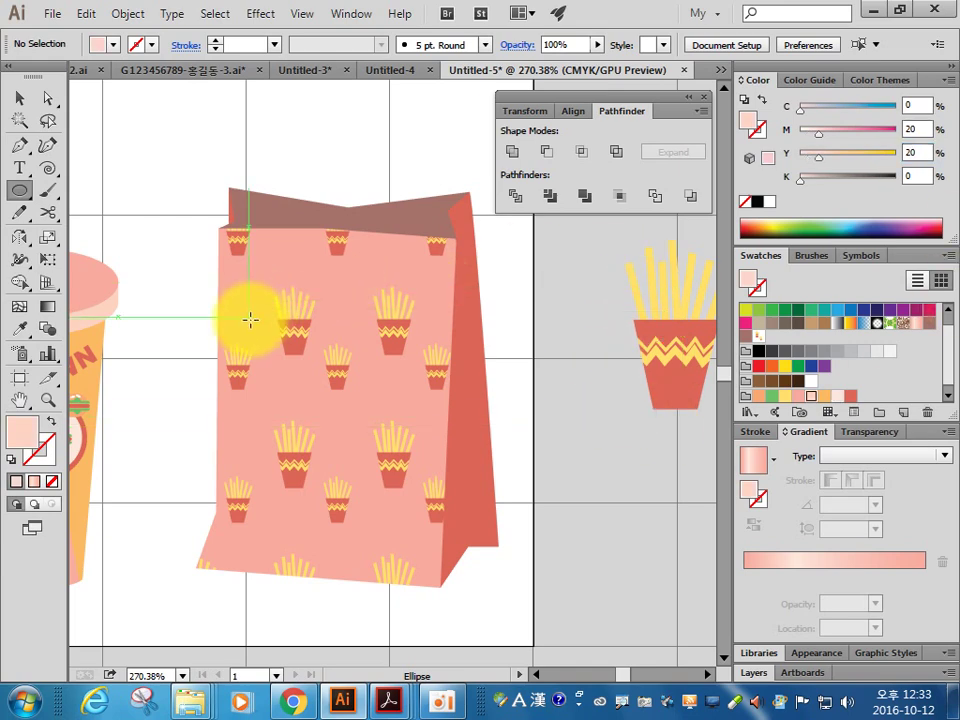
drag(257, 331, 414, 482)
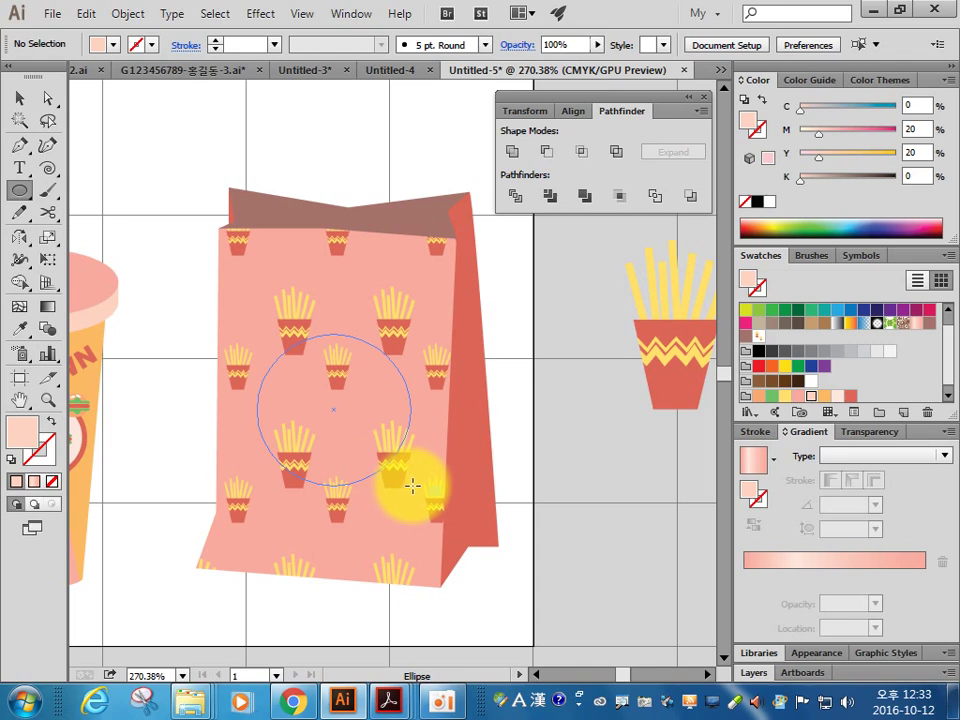
Step: Set the pink circle's opacity to 70% in Transparency
click(866, 434)
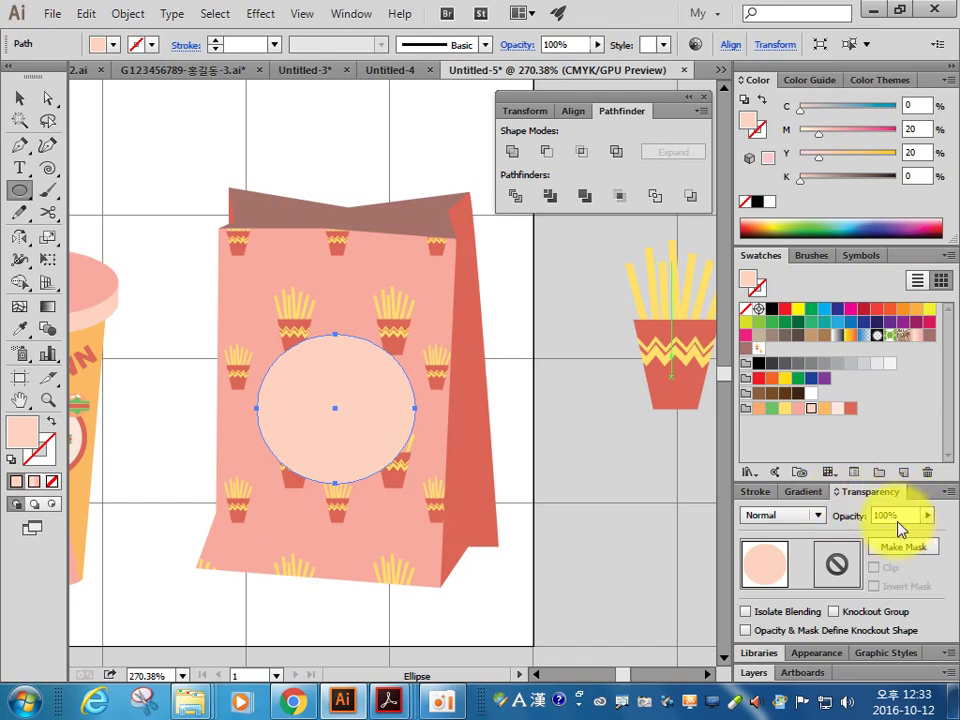
drag(888, 513, 707, 508)
text(7)
key(Return)
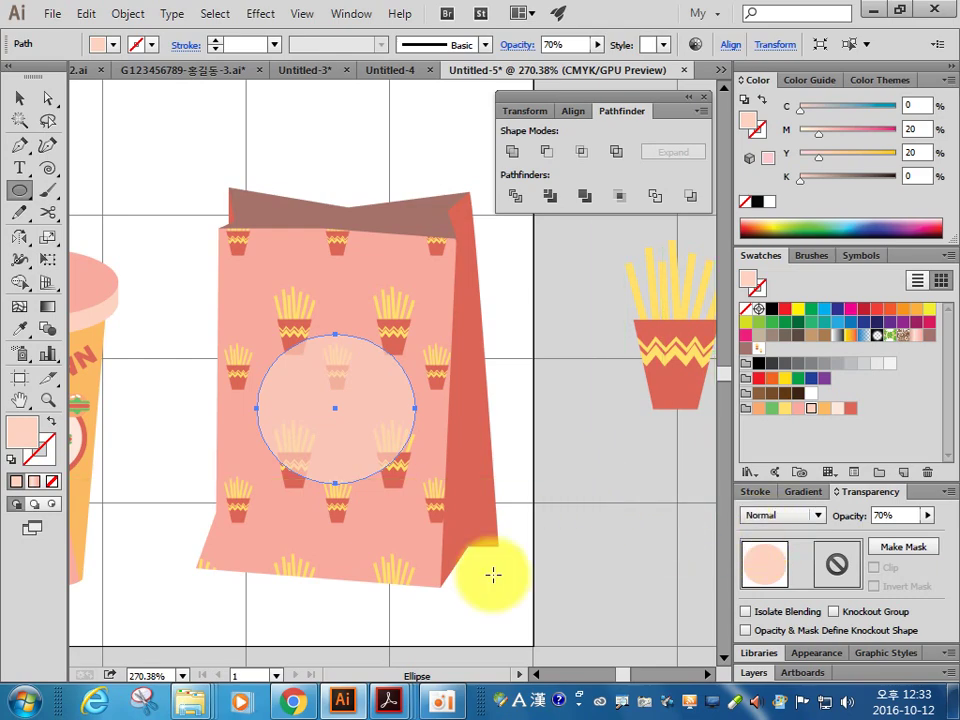
mouse_move(388, 701)
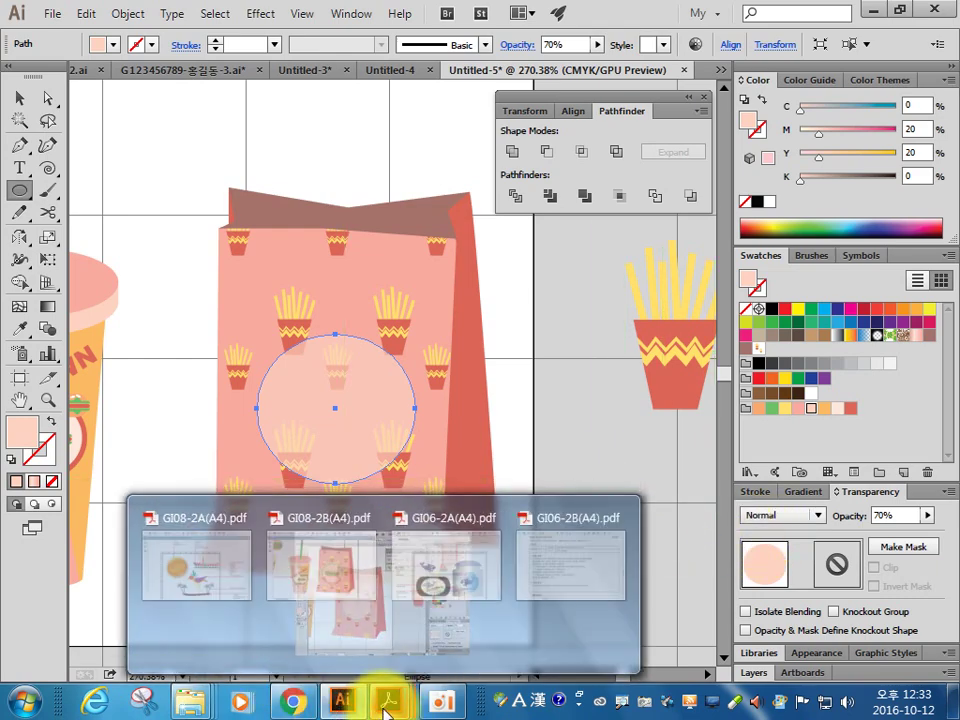
click(381, 574)
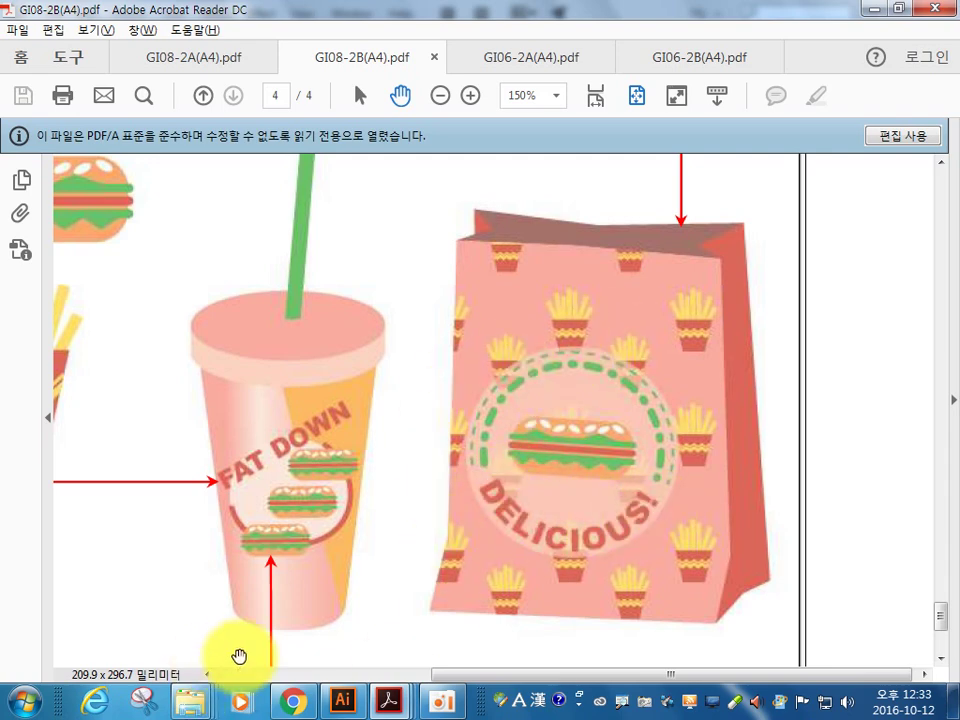
mouse_move(292, 701)
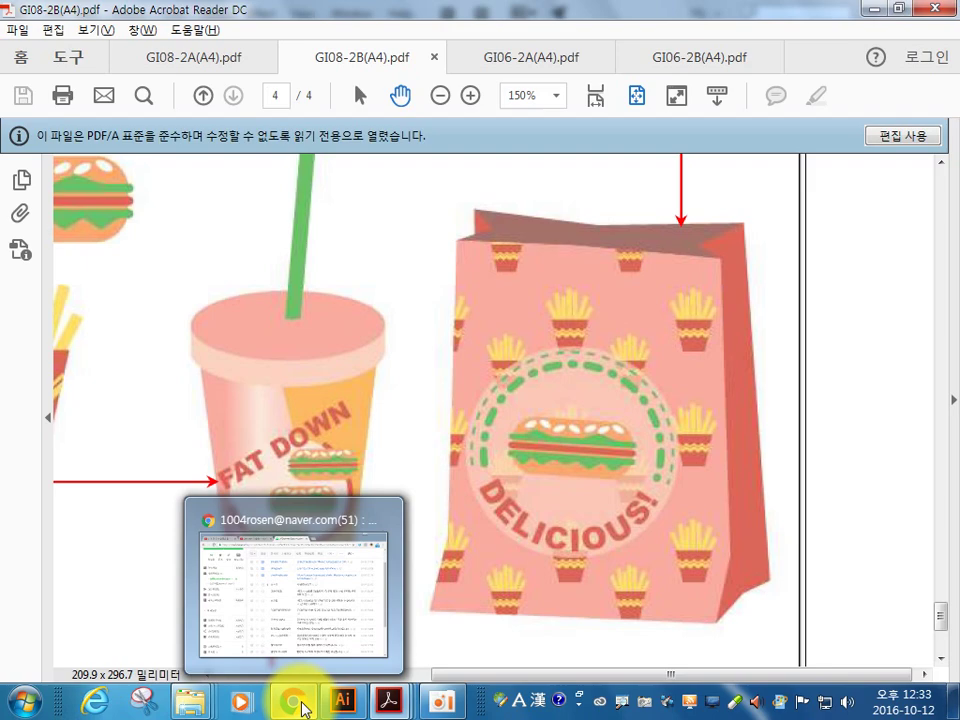
click(342, 700)
click(19, 97)
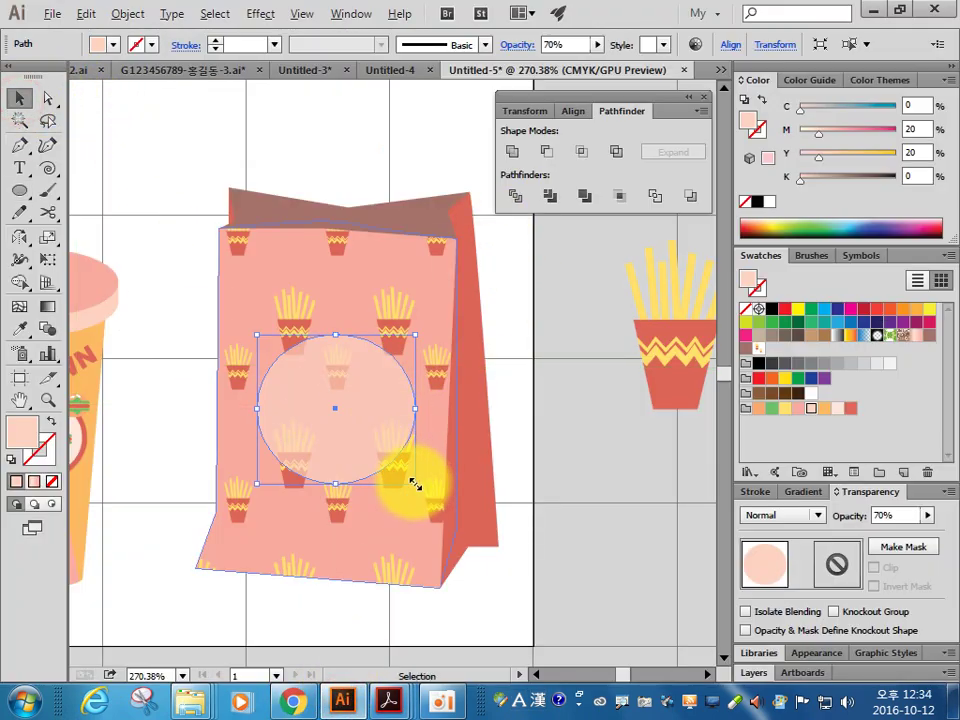
Step: Enlarge the badge circle slightly and paste a copy in front of it
drag(415, 484, 433, 501)
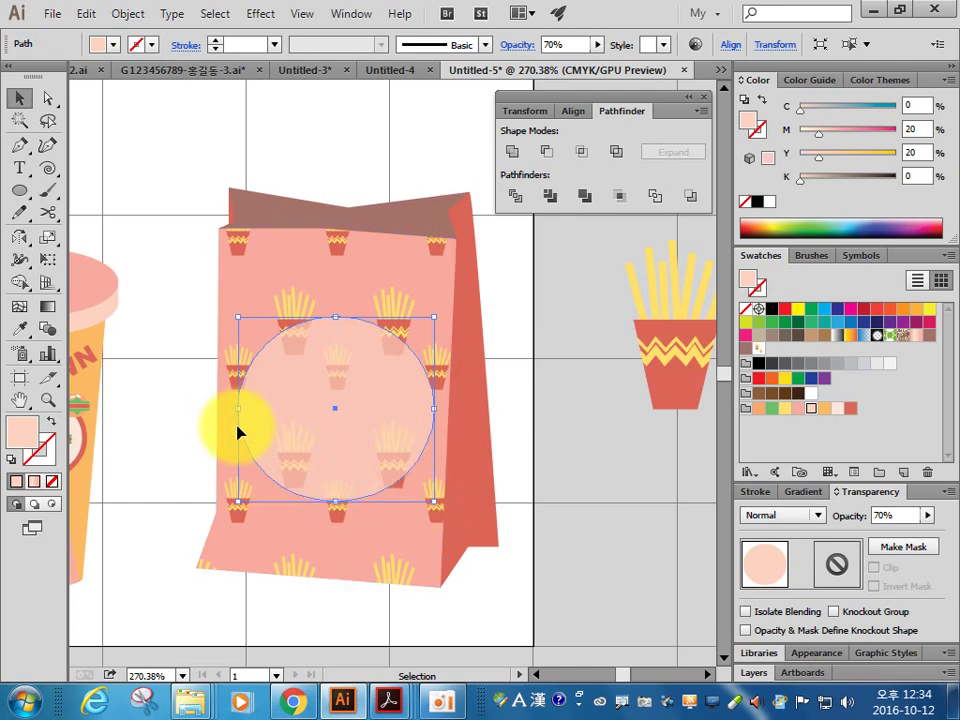
click(581, 433)
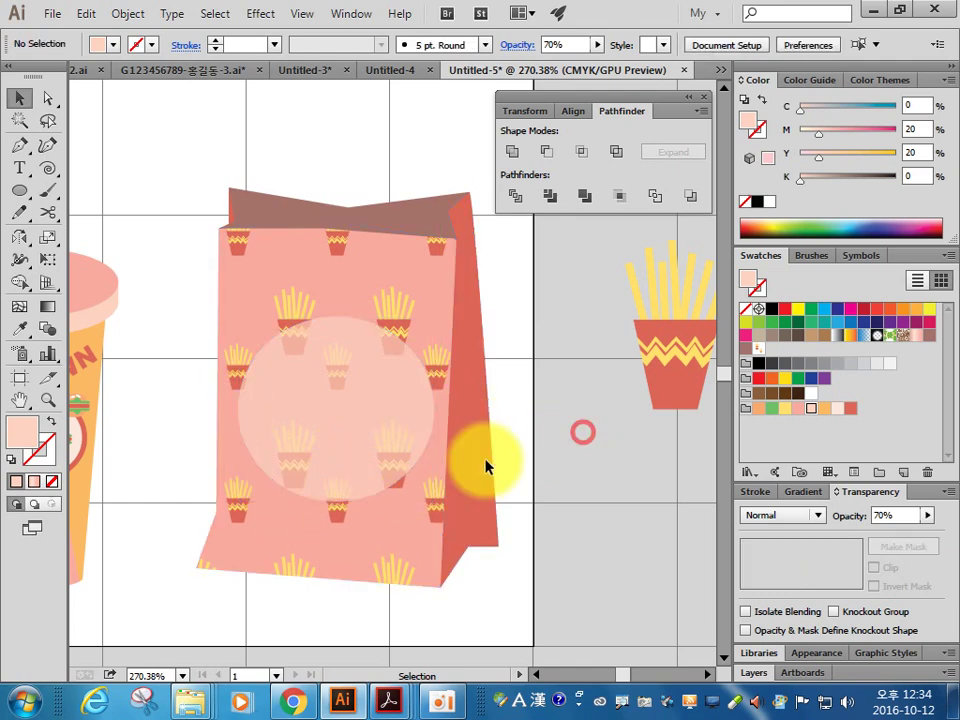
click(356, 420)
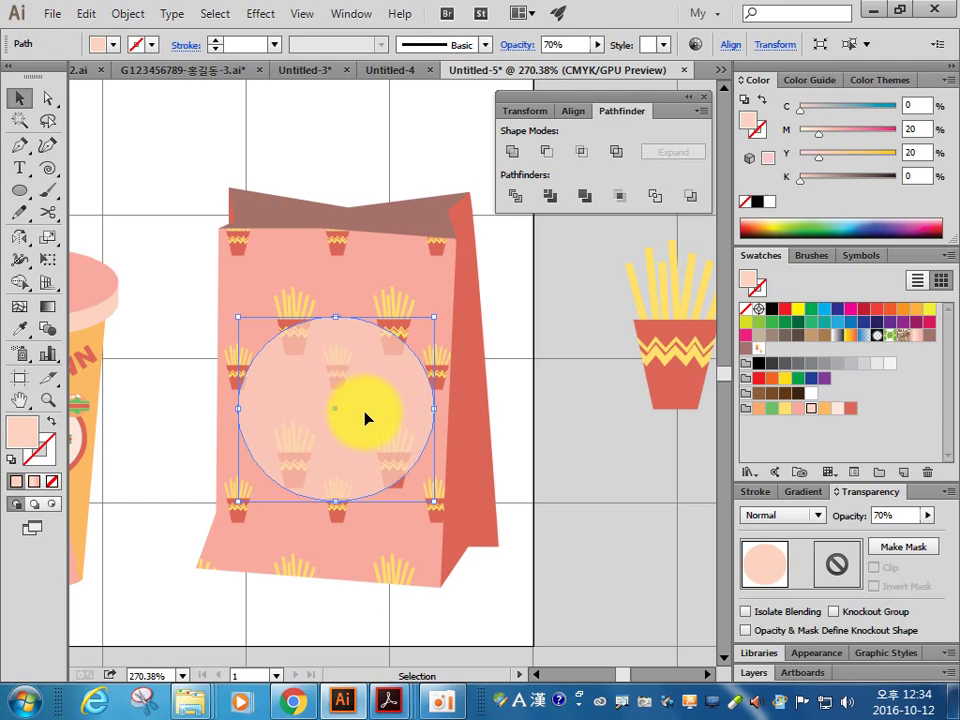
key(ctrl+c)
key(ctrl+f)
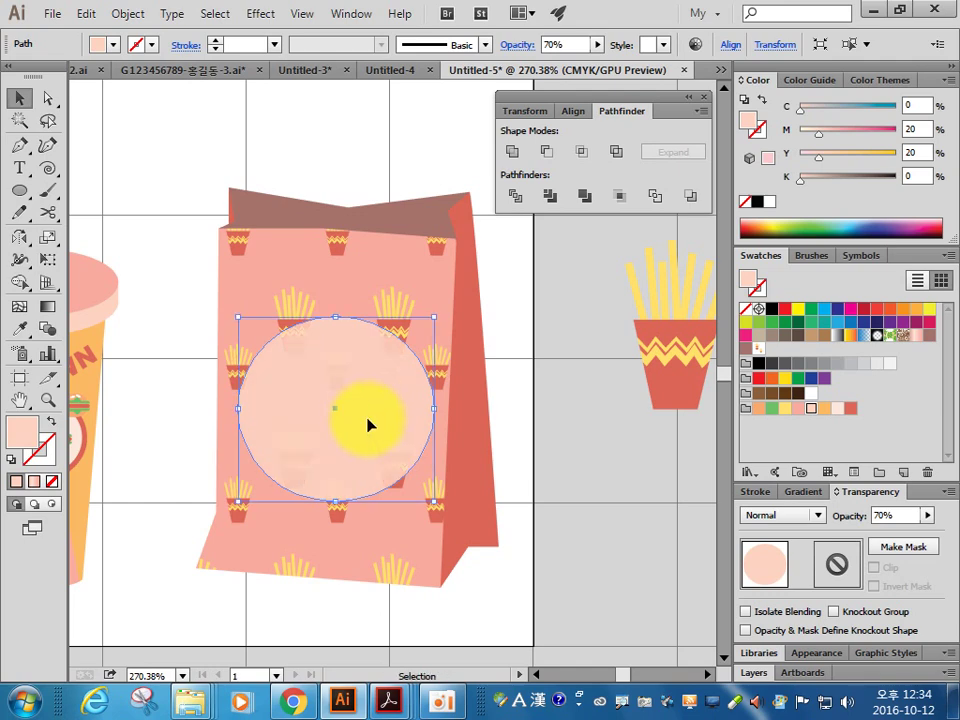
Step: Select the copy's top anchor and upper outline to trim it to the lower arc
click(47, 97)
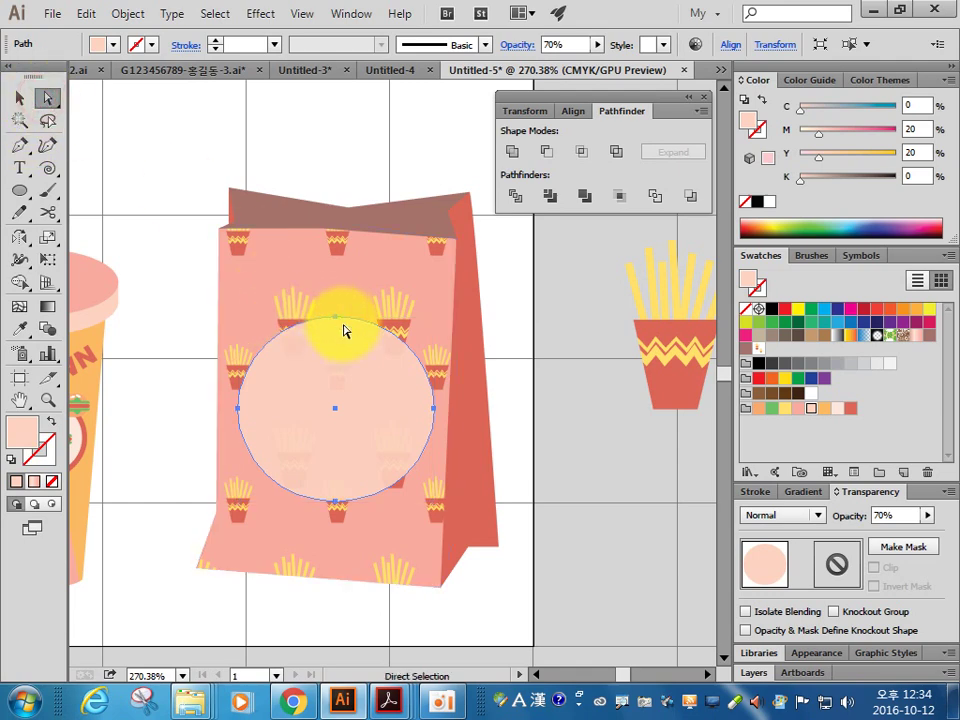
click(607, 358)
click(336, 320)
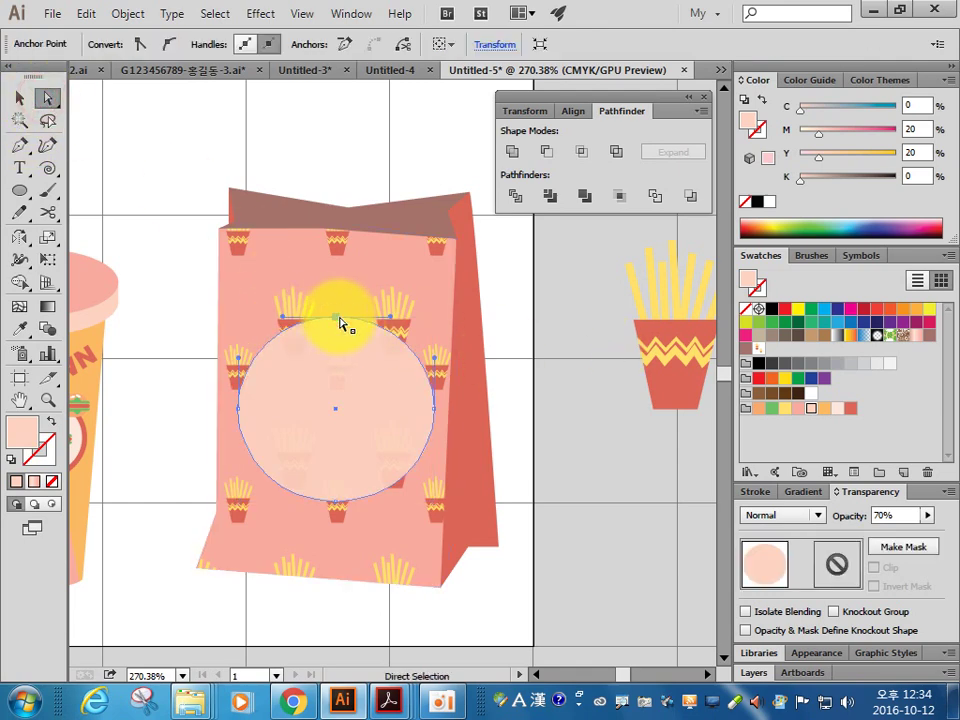
click(240, 410)
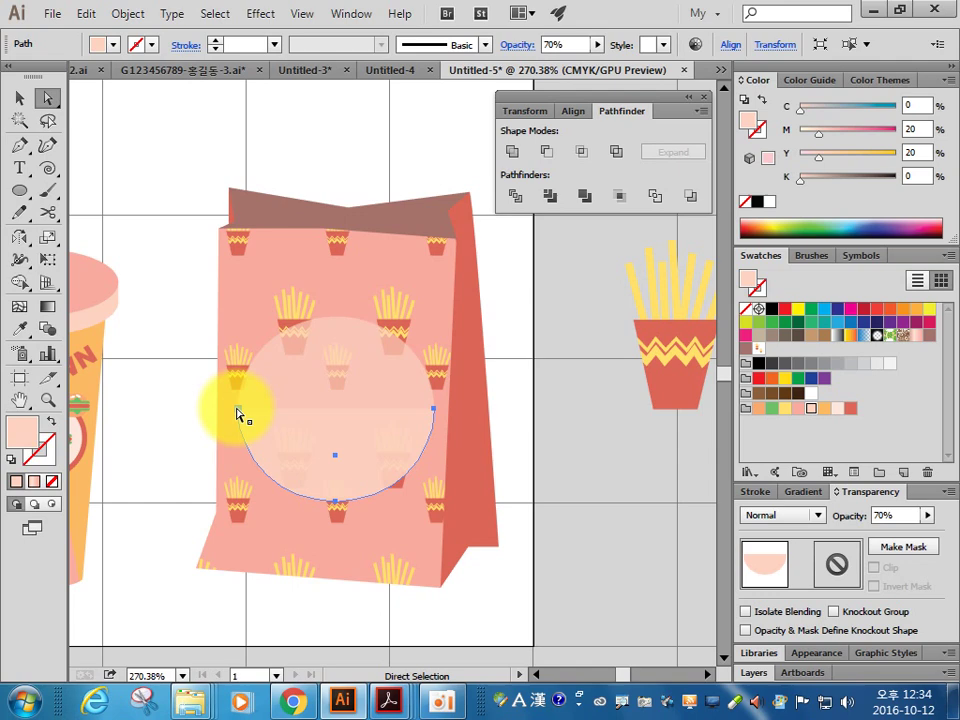
click(21, 170)
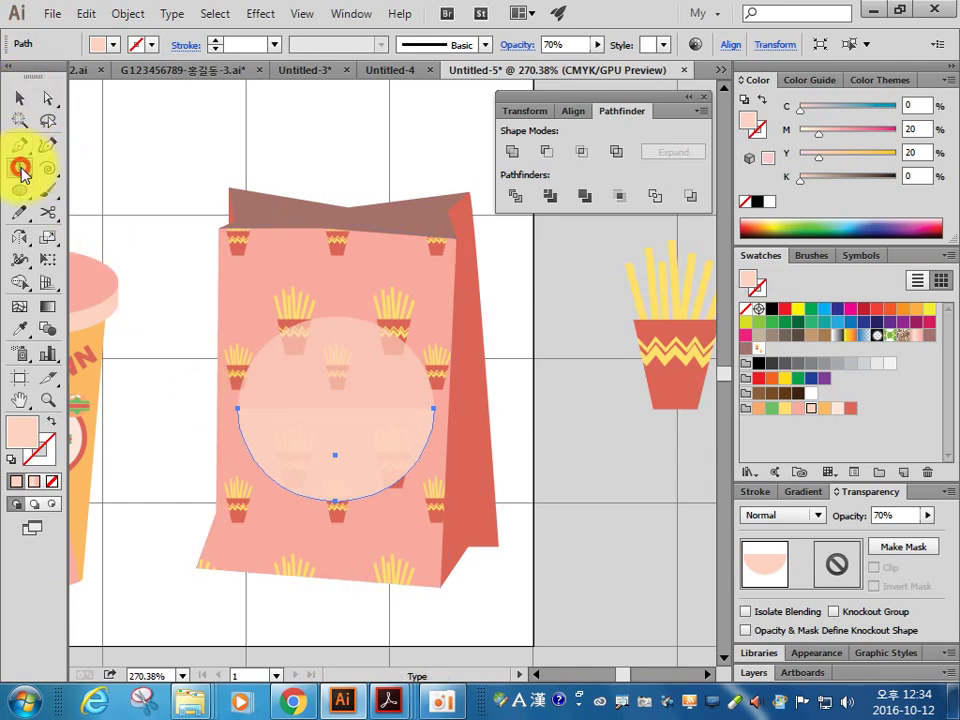
Step: Type DELICIOUS! along the badge's lower arc and flip it to read upright inside the curve
click(604, 447)
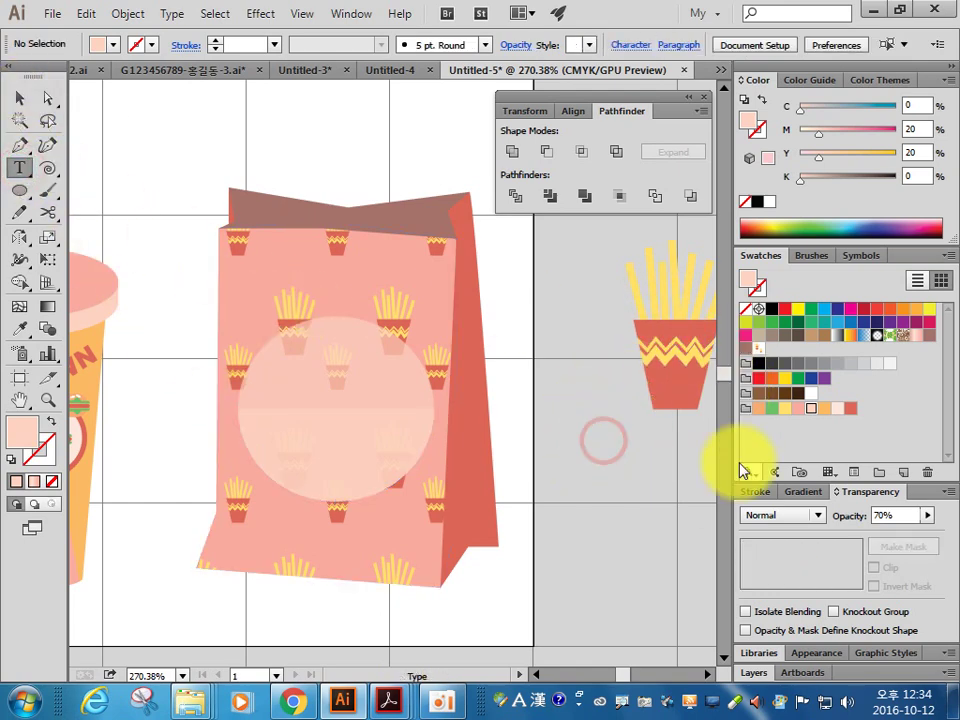
click(851, 408)
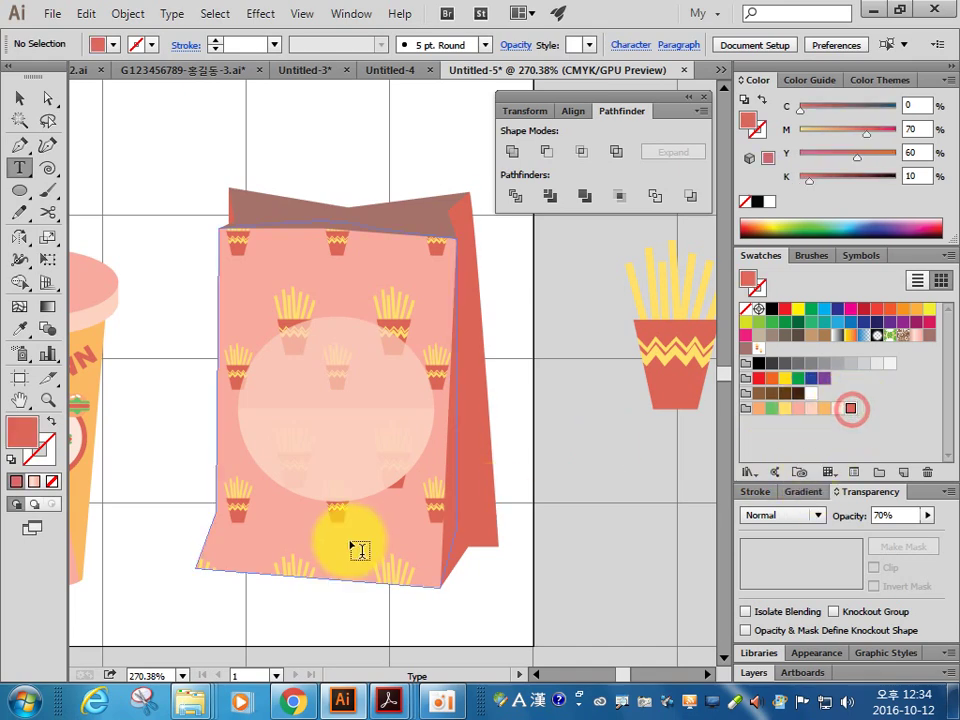
click(254, 453)
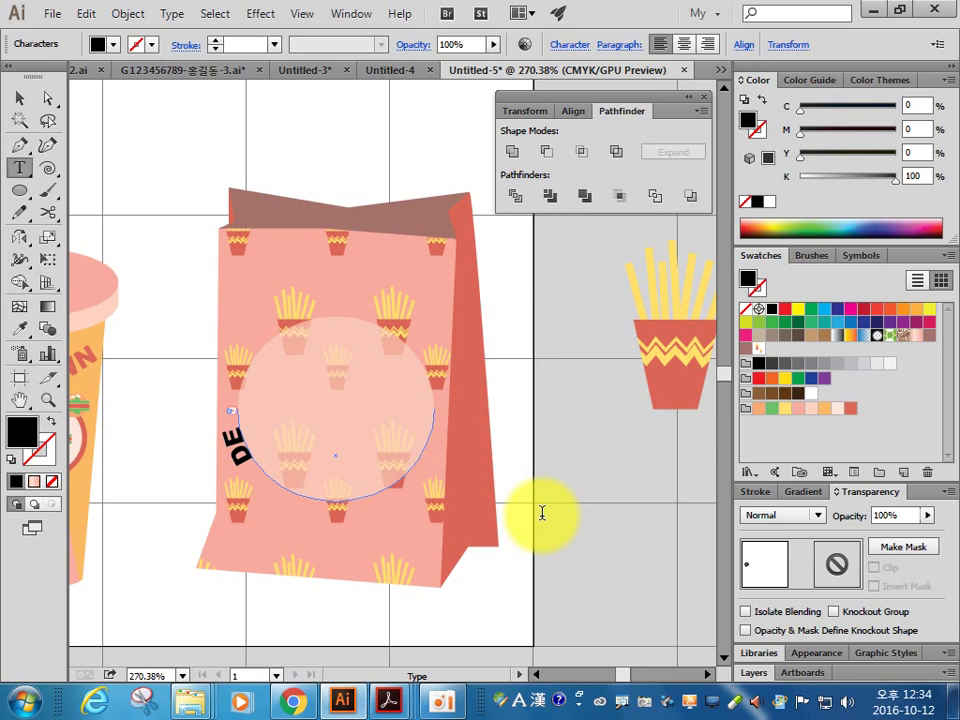
text(DE)
click(19, 97)
mouse_move(240, 452)
mouse_down()
mouse_move(256, 487)
mouse_move(252, 462)
mouse_move(381, 501)
mouse_move(412, 480)
mouse_up()
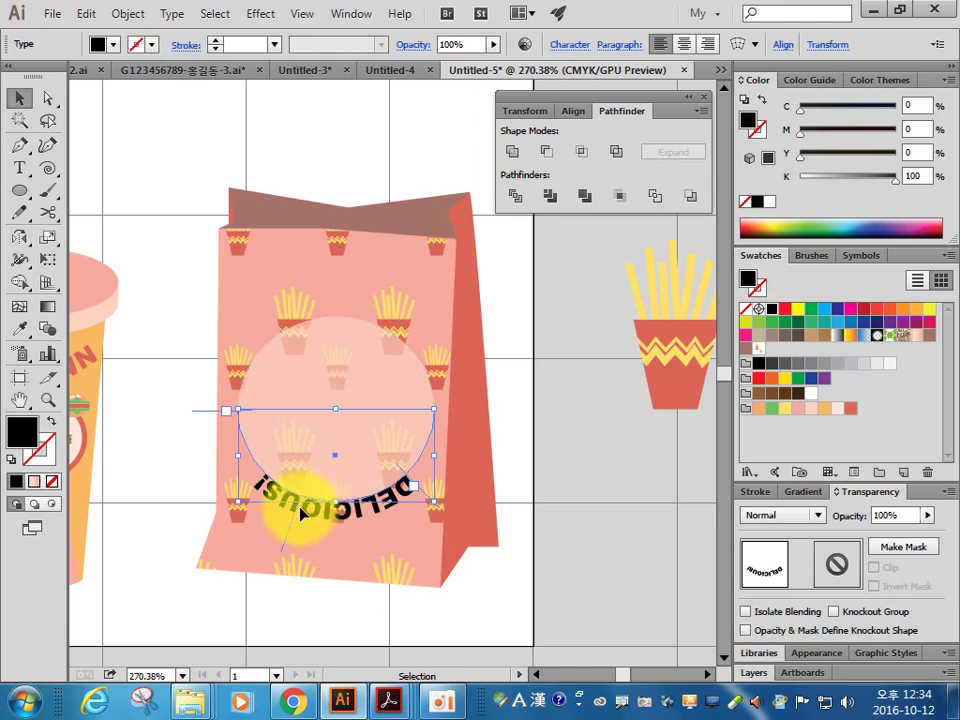
drag(300, 503, 350, 487)
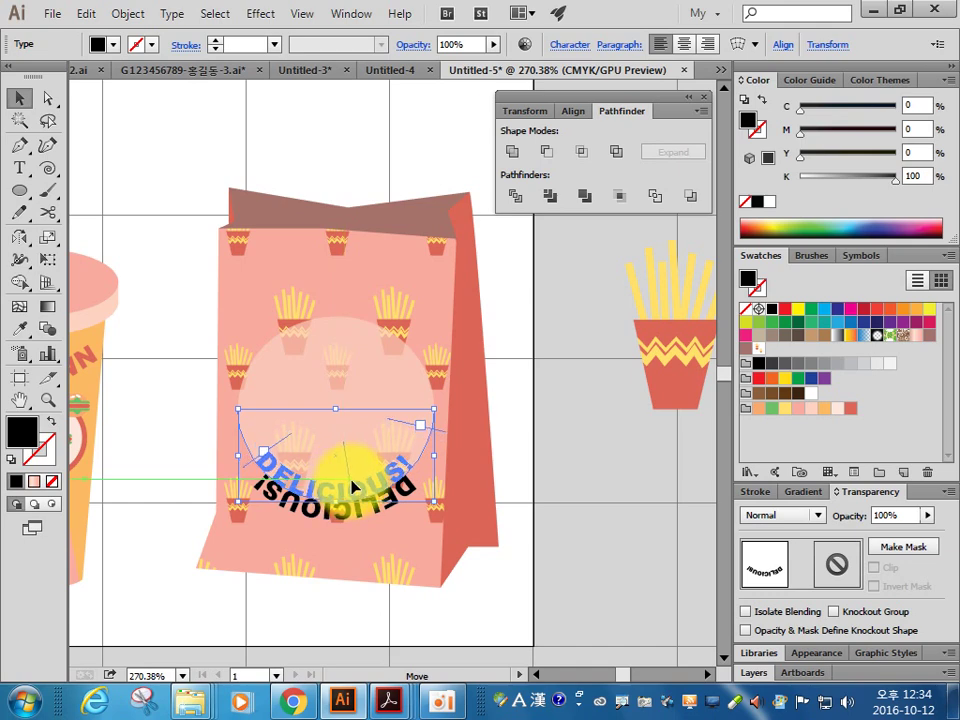
drag(350, 487, 350, 487)
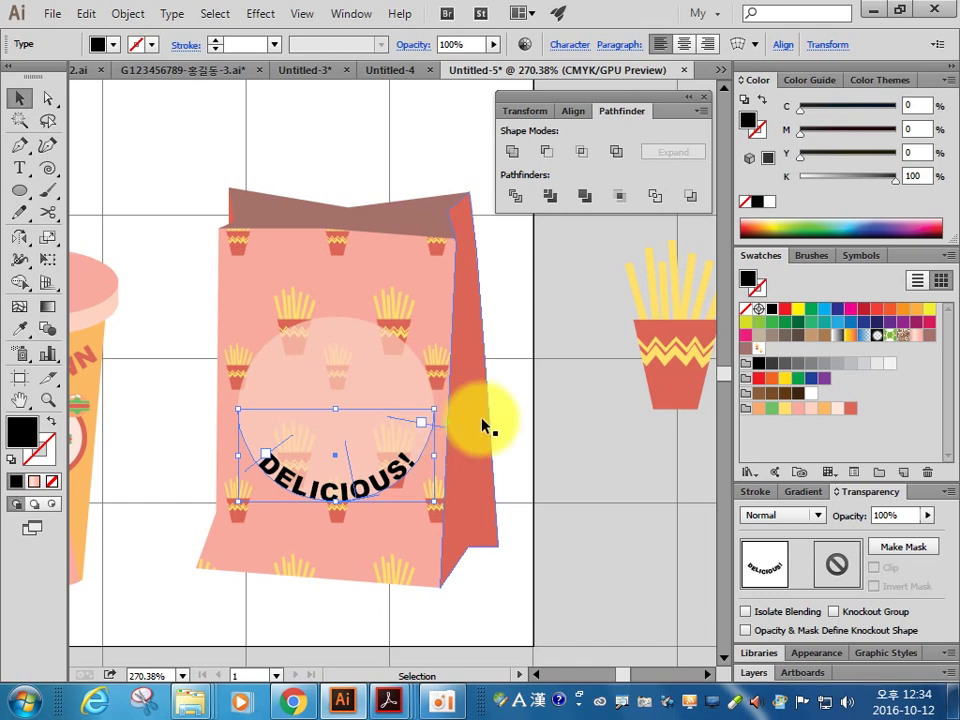
double_click(375, 500)
Step: Set the curved DELICIOUS text to 14 pt and colour it salmon red
key(ctrl+a)
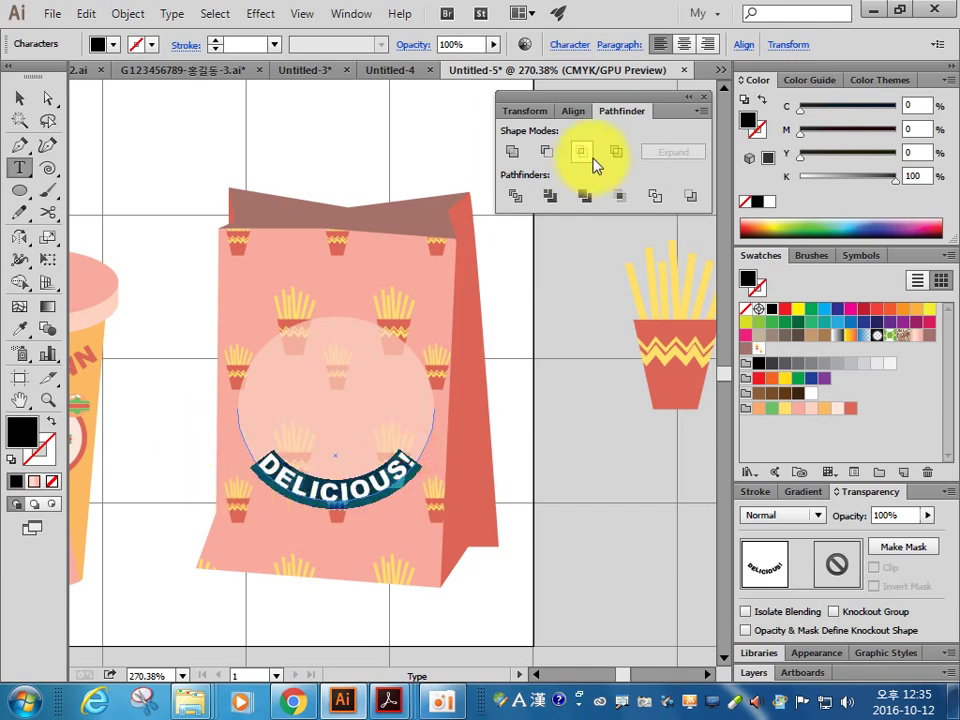
click(568, 45)
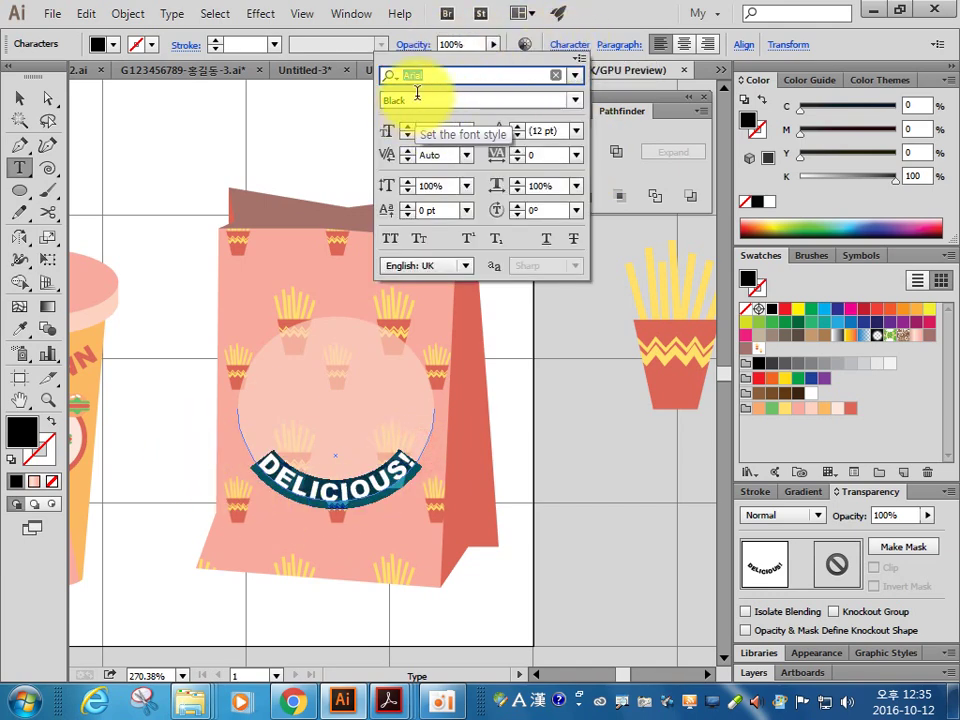
click(410, 130)
text(14)
key(Return)
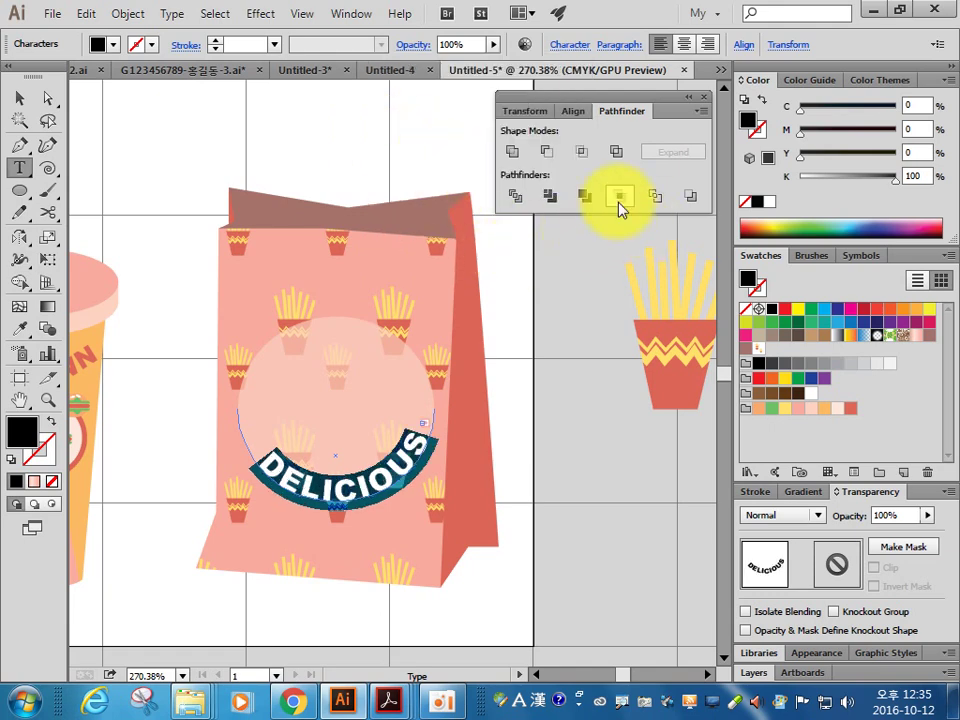
click(852, 409)
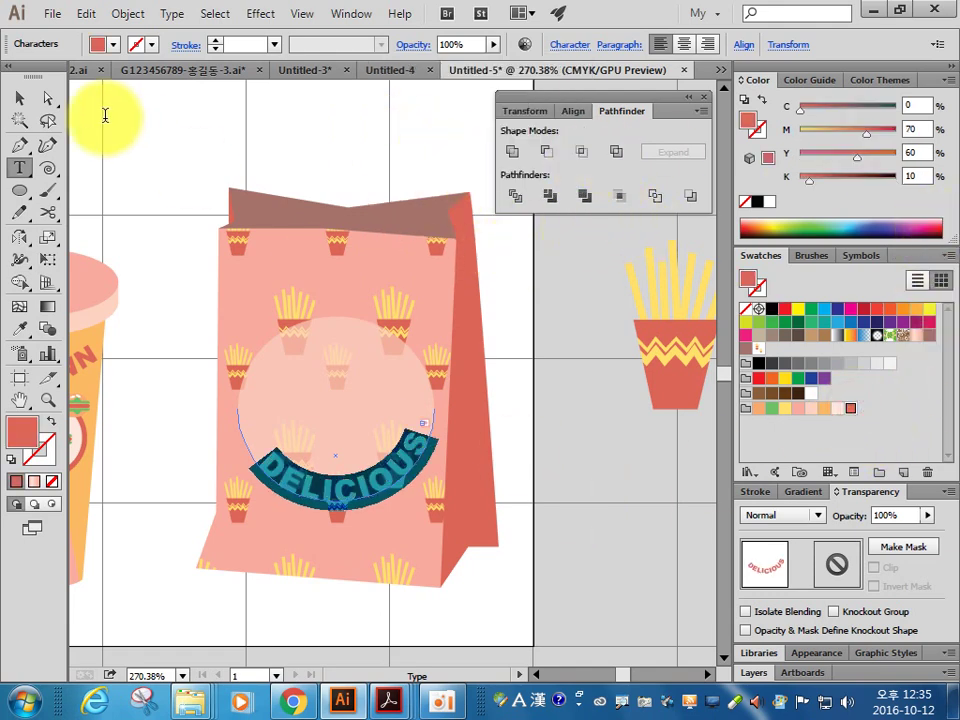
Step: Rotate the curved text so it sits centred along the bottom of the badge
click(19, 98)
drag(434, 501, 440, 497)
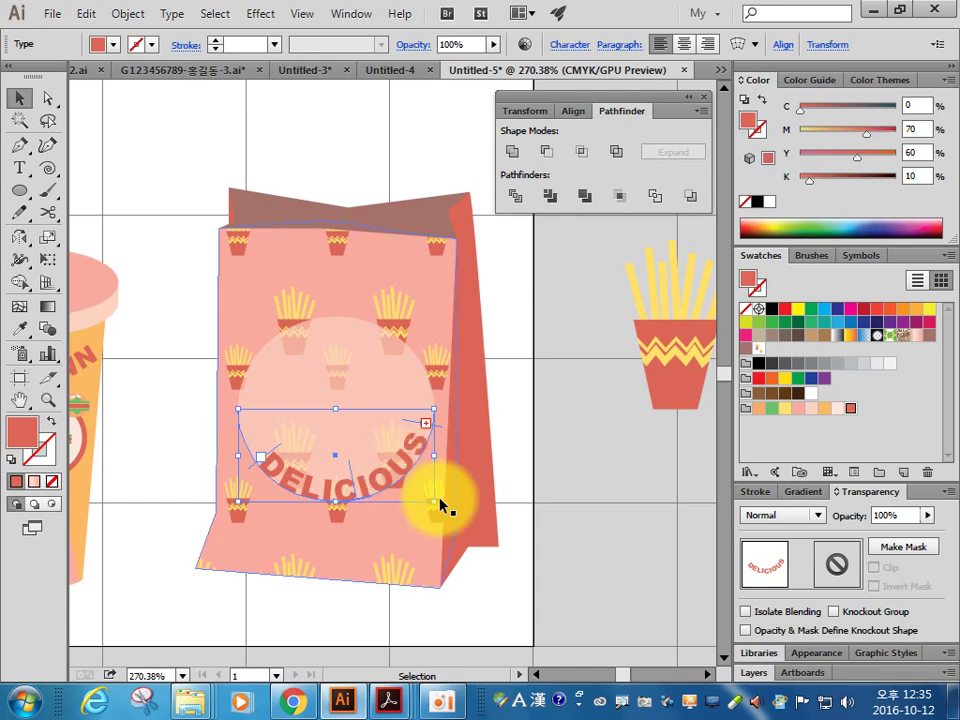
click(640, 480)
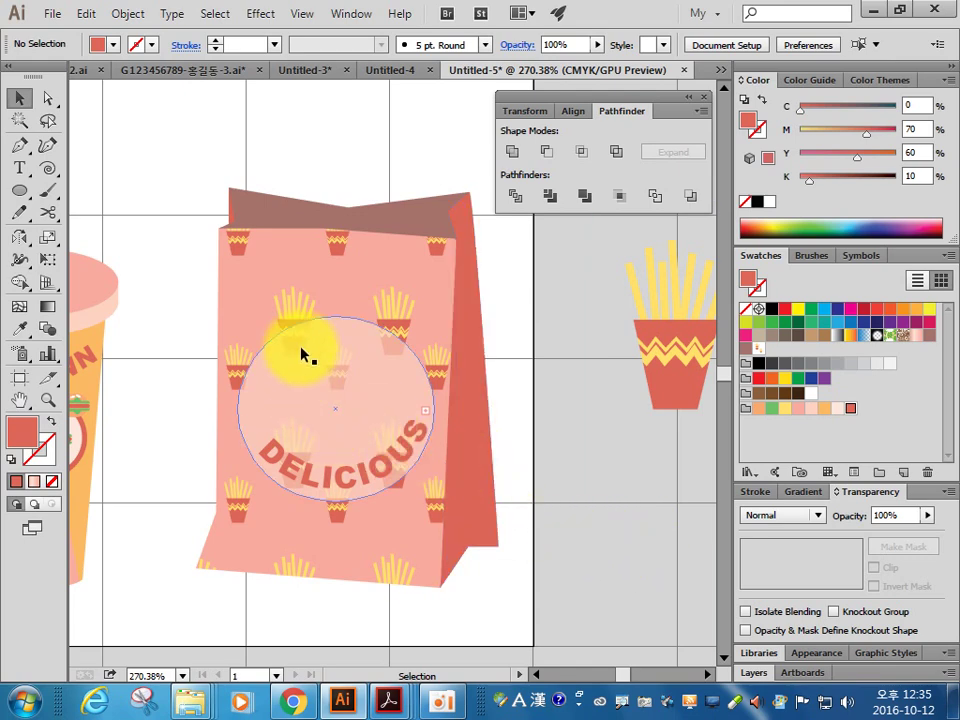
click(362, 349)
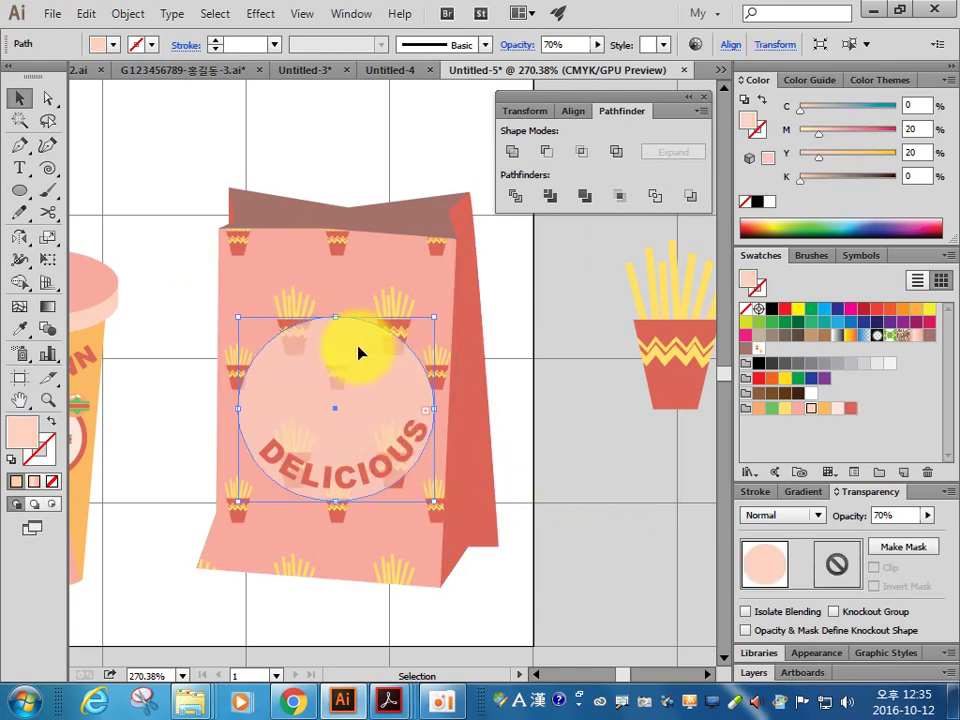
Step: Reset the badge circle to the default black stroke with no fill
key(a)
key(v)
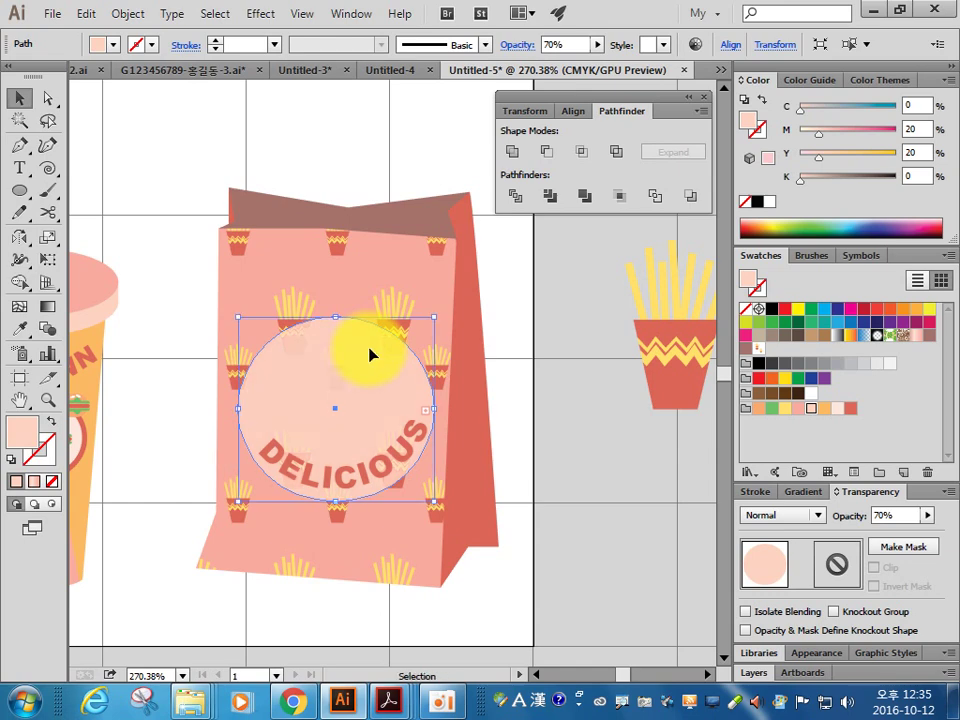
click(10, 458)
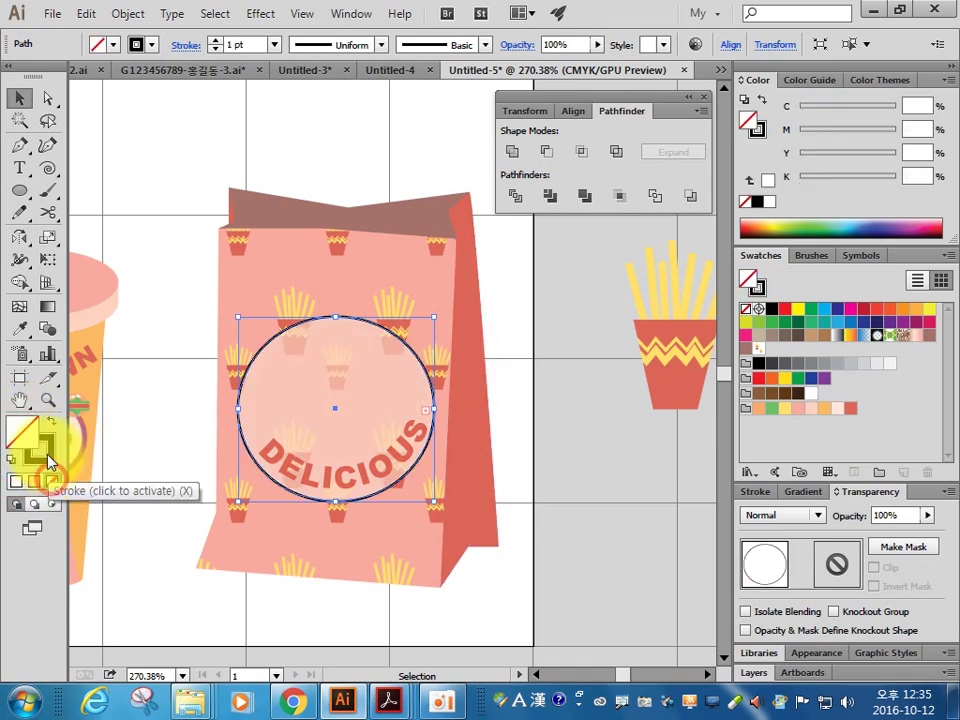
click(52, 481)
click(86, 13)
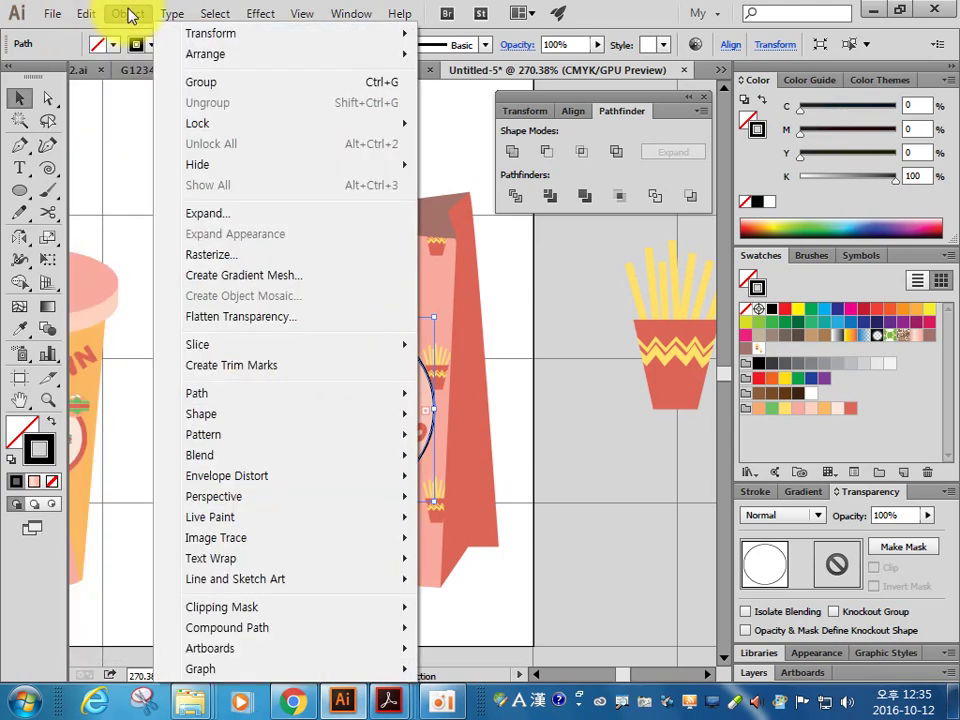
Step: Create an inner circle with Offset Path at -1 mm
click(197, 397)
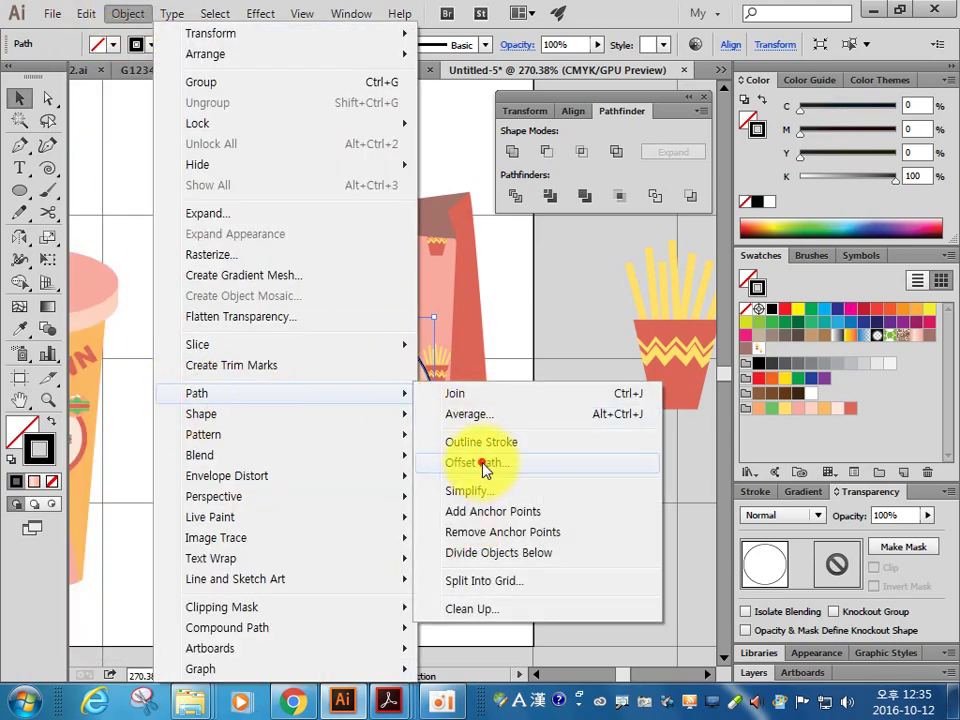
click(484, 464)
click(465, 396)
double_click(558, 296)
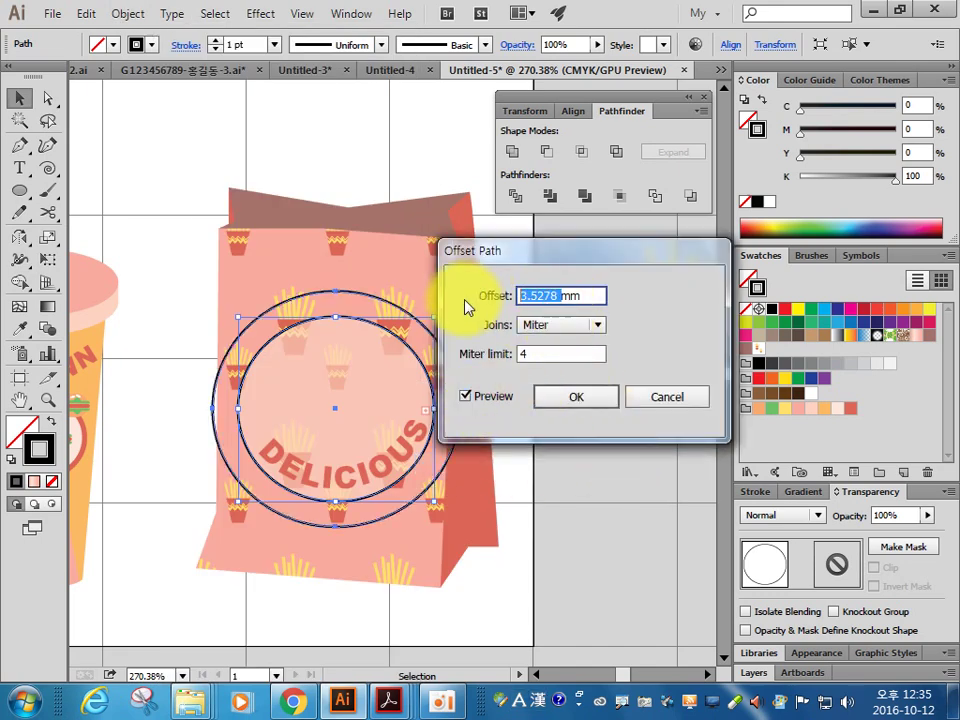
text(-0.2mm)
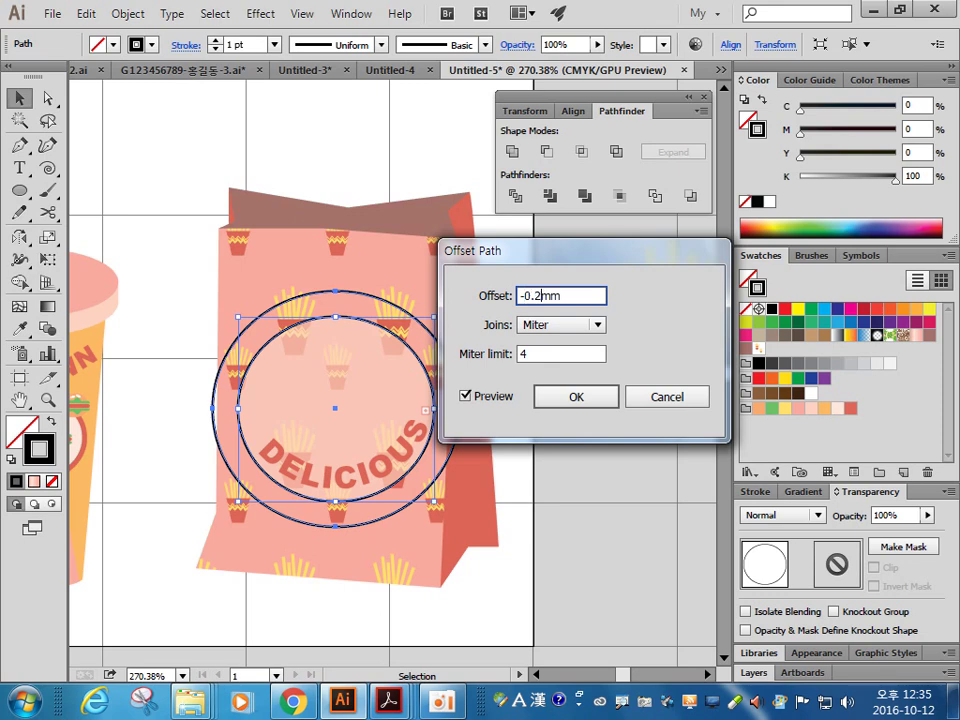
key(Tab)
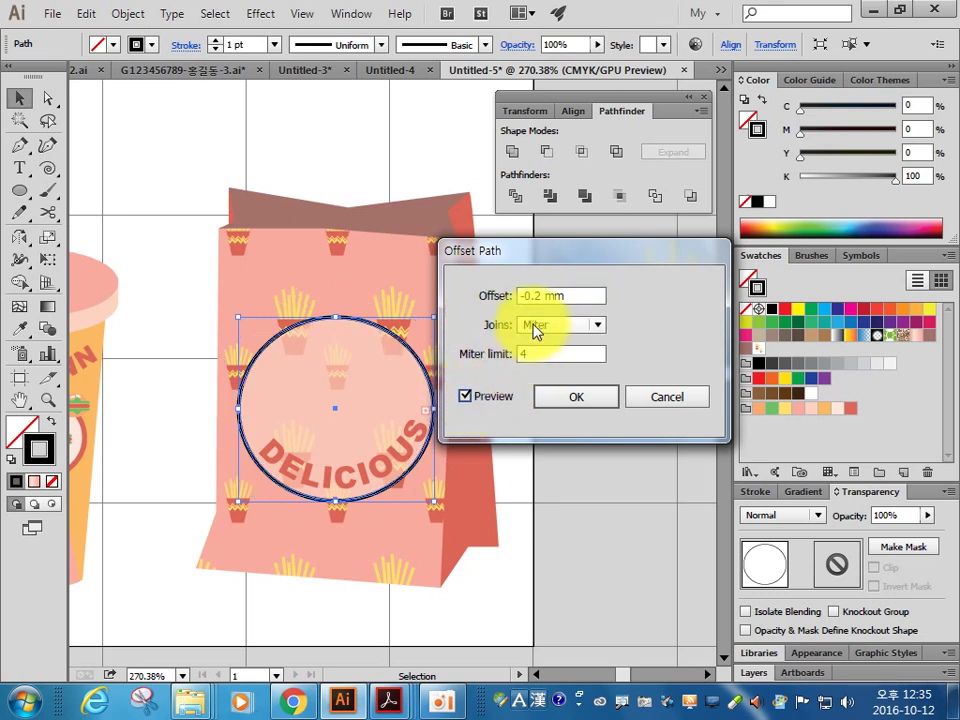
double_click(538, 298)
text(-1)
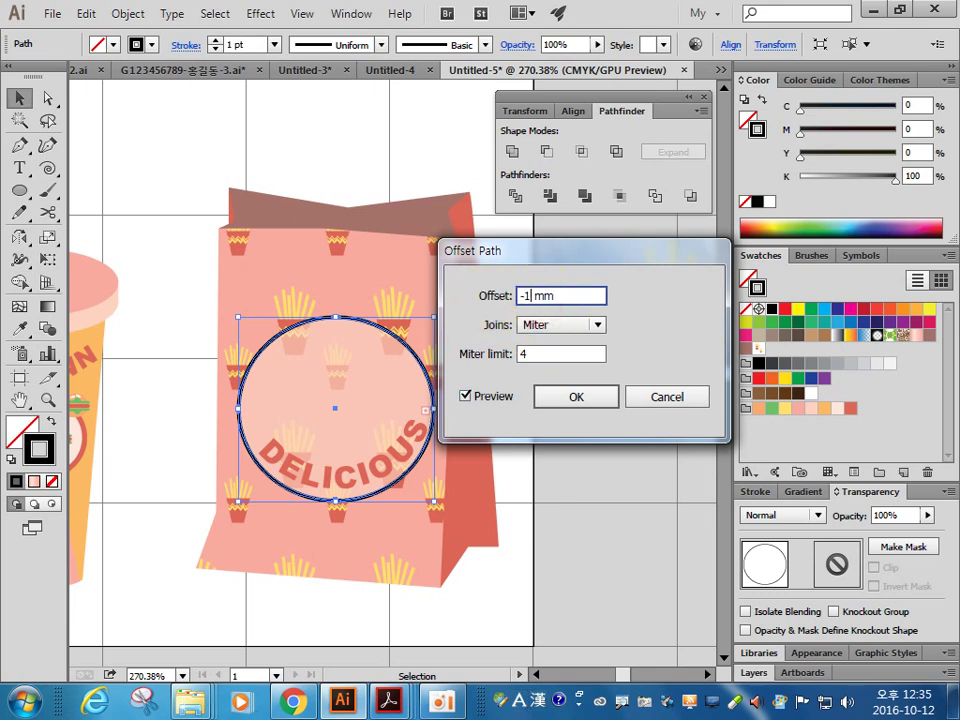
key(Tab)
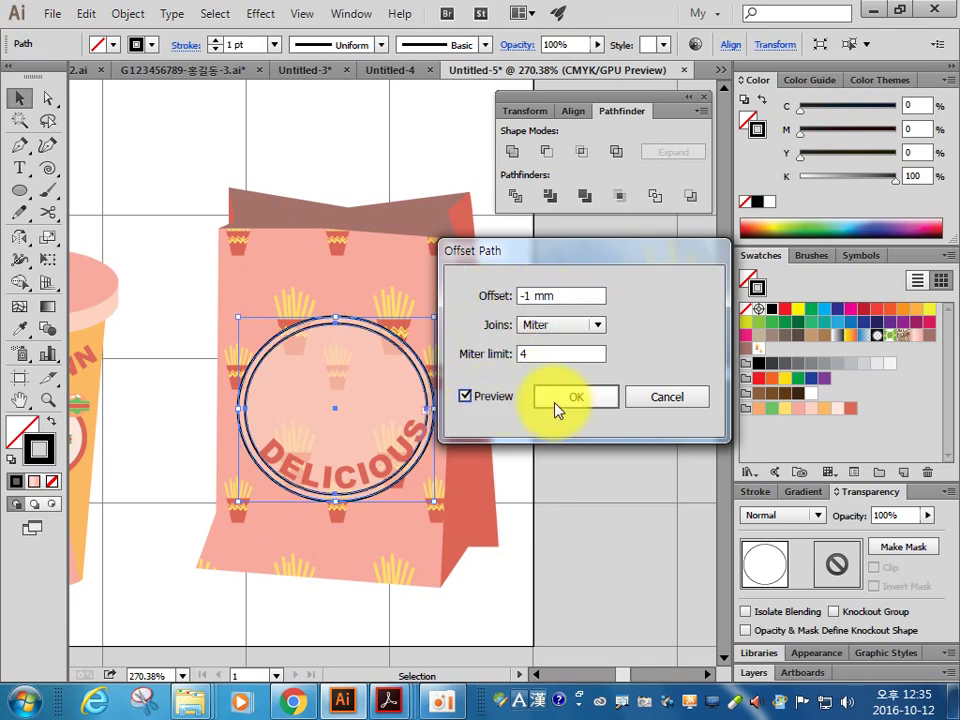
click(566, 400)
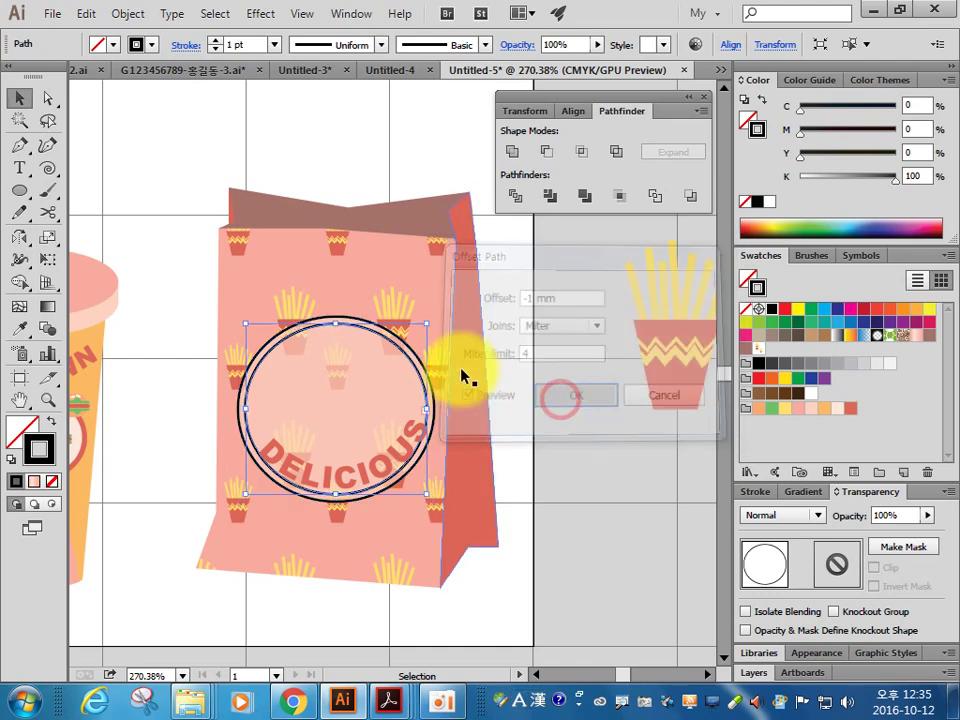
Step: Add another Offset Path circle 2 mm inside the badge circle
click(128, 13)
mouse_move(197, 393)
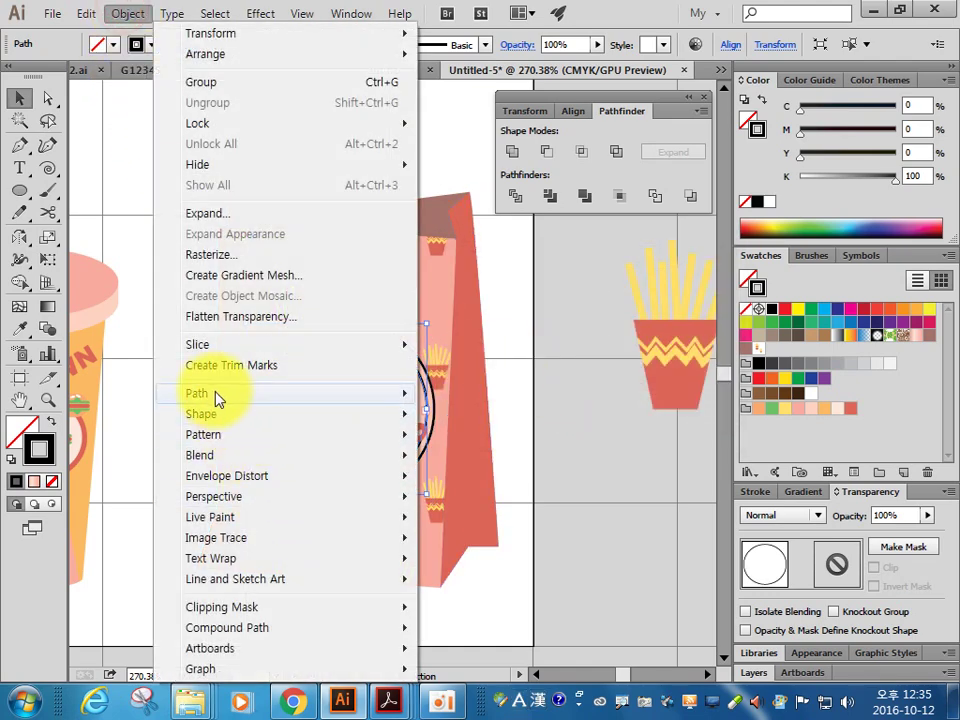
click(488, 461)
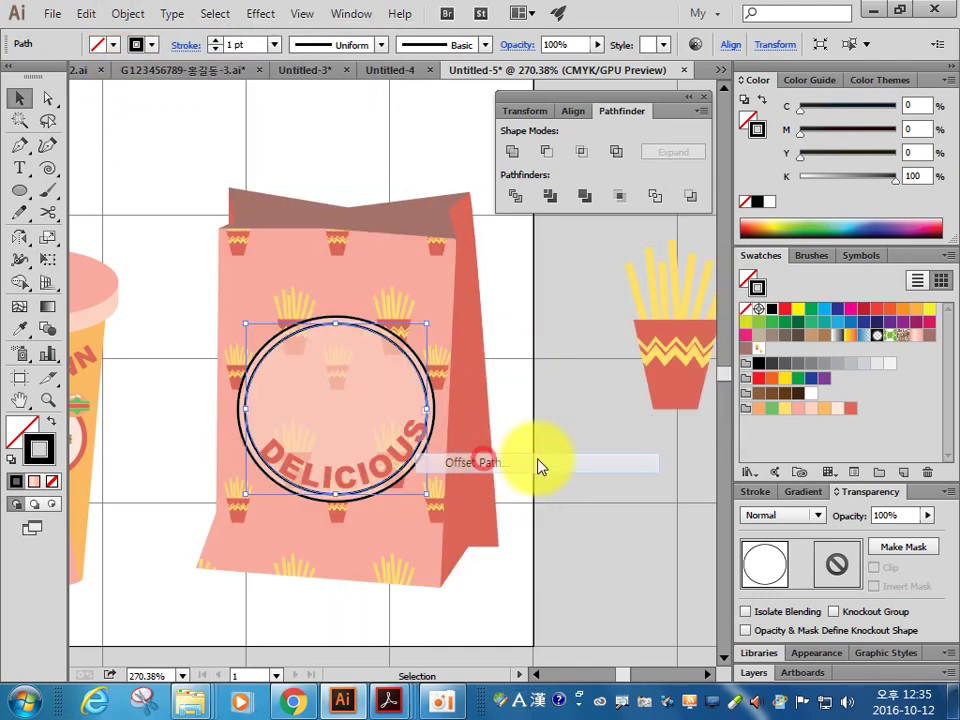
click(558, 296)
text(2)
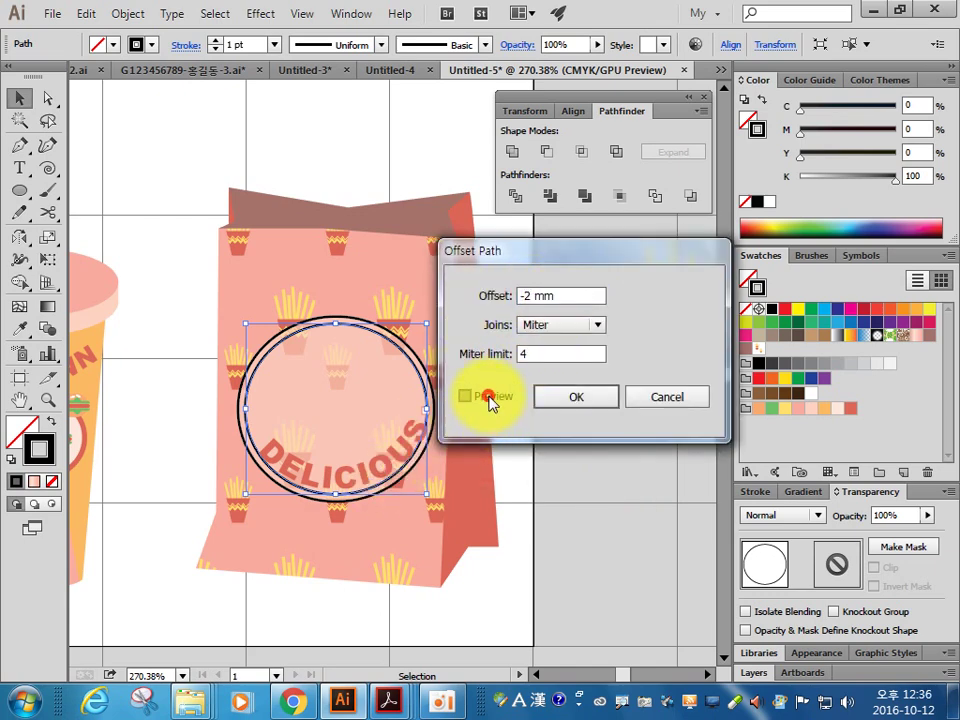
click(490, 400)
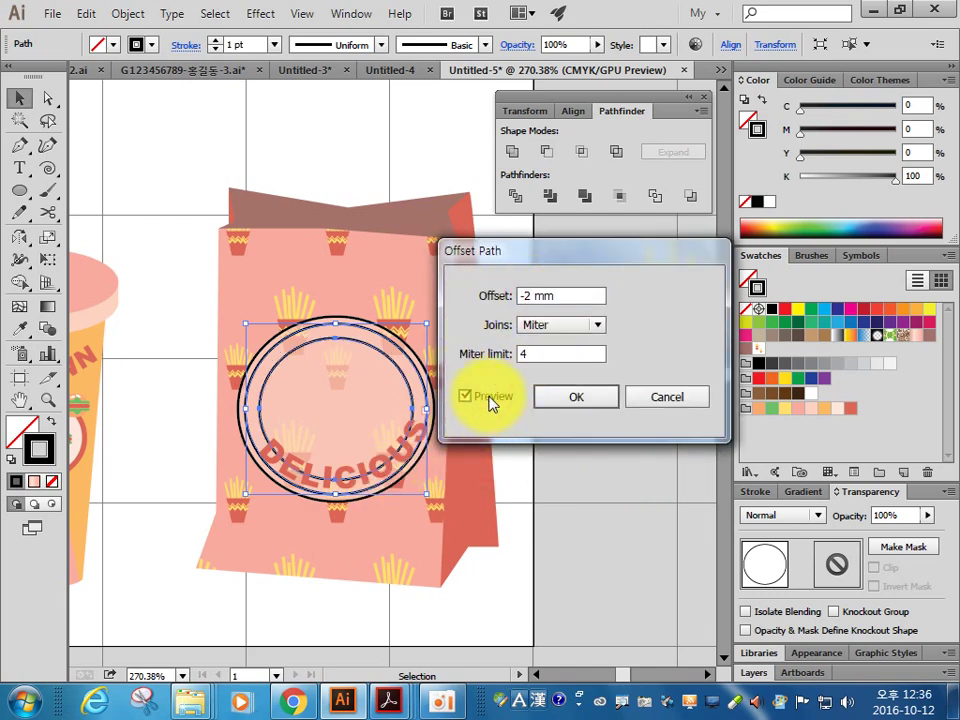
click(570, 400)
click(583, 485)
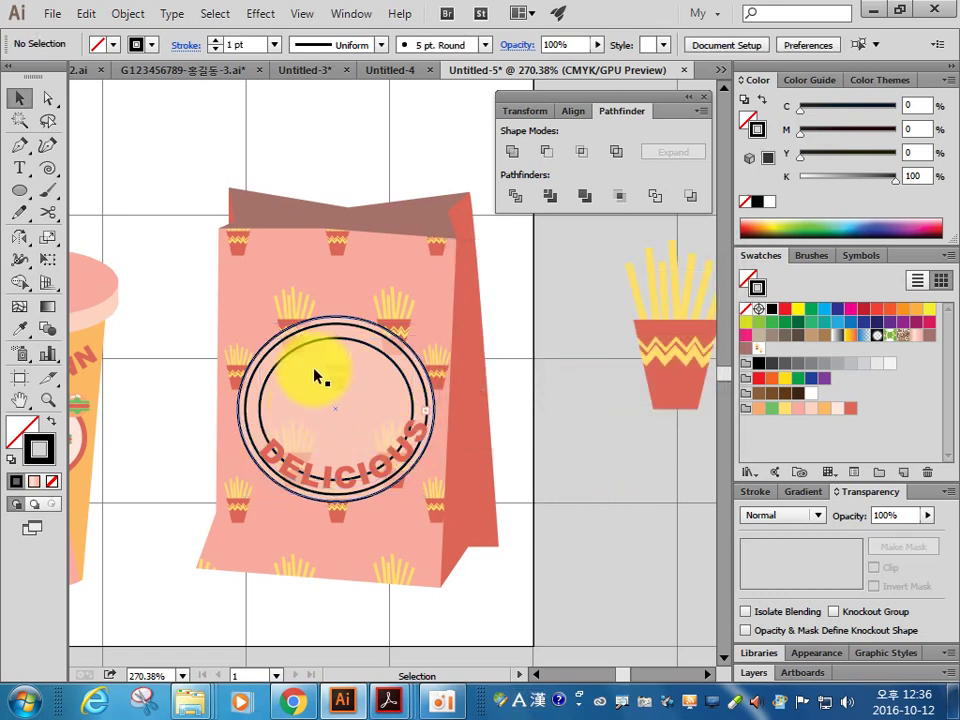
Step: Slide the curved DELICIOUS text along the circle to the badge's lower left
click(326, 321)
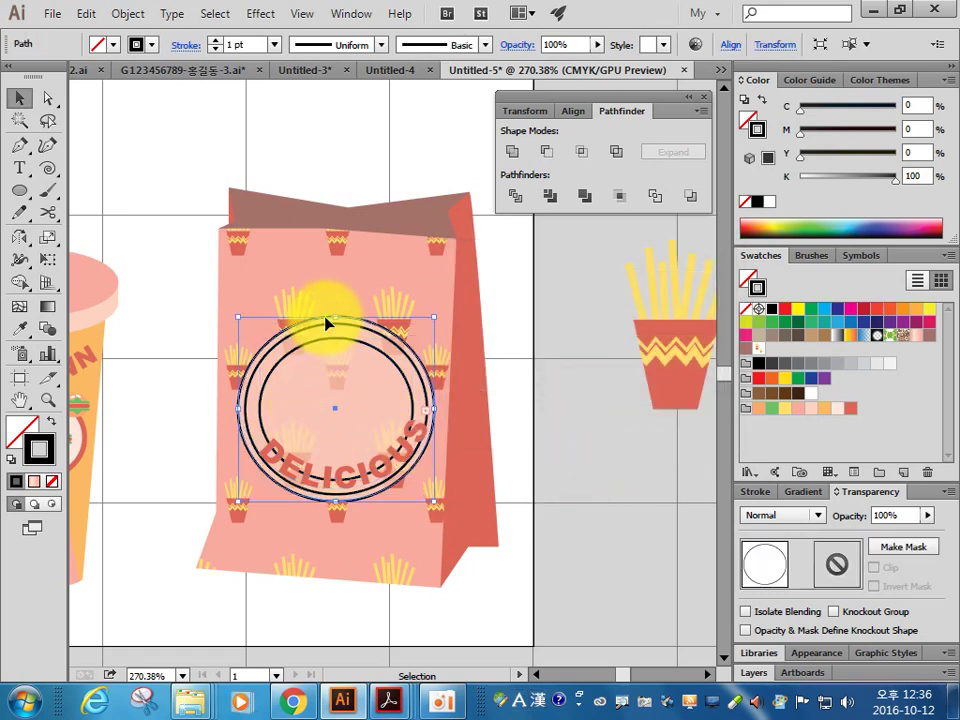
click(326, 321)
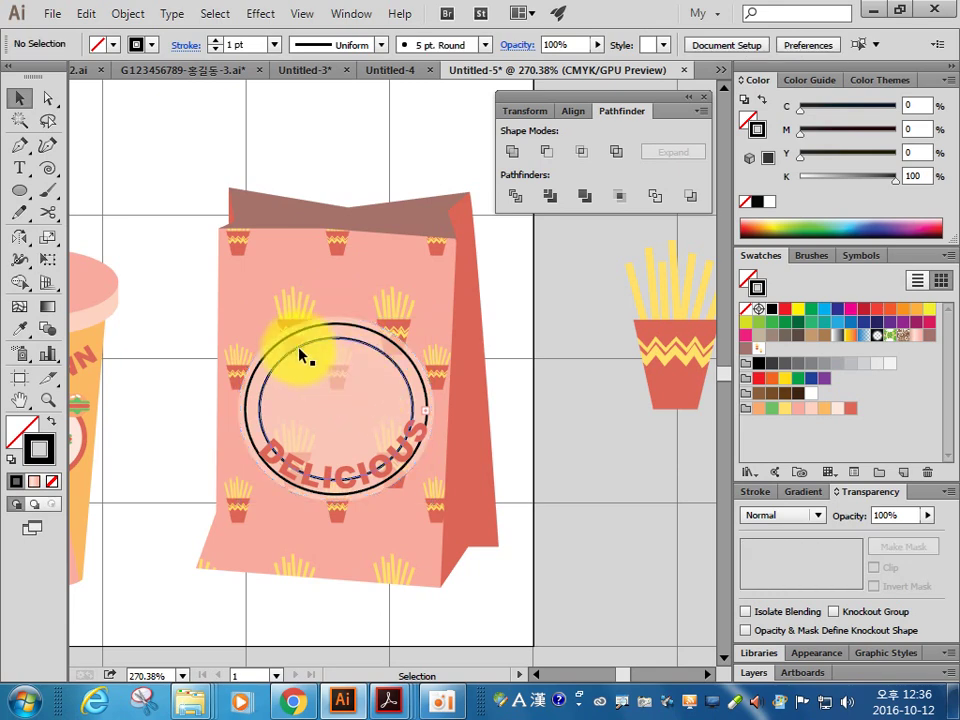
click(47, 97)
click(343, 485)
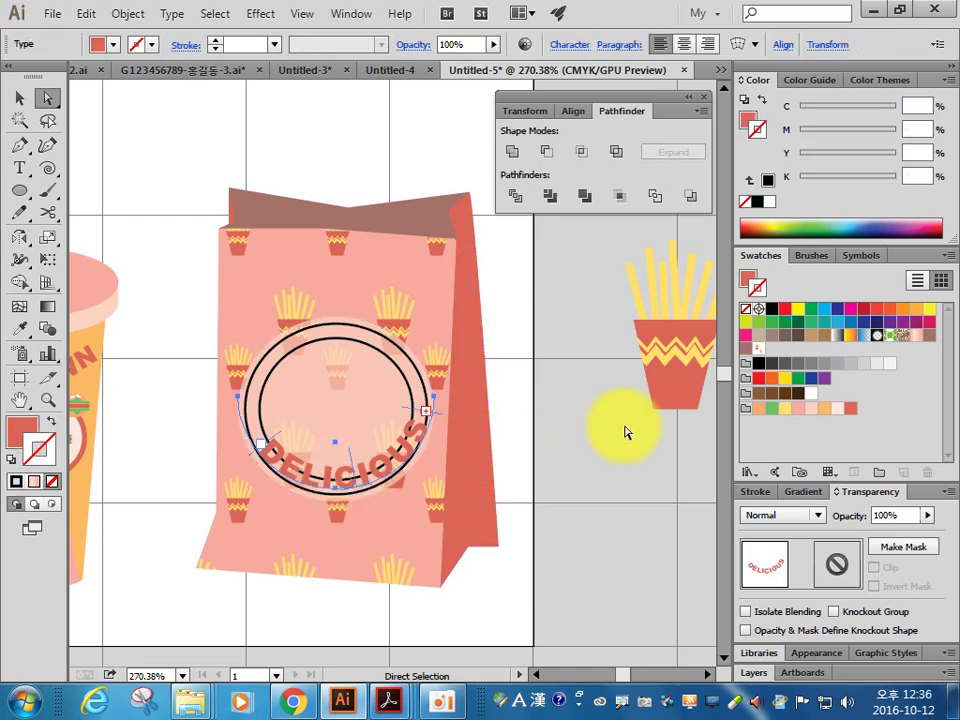
click(625, 432)
click(20, 97)
click(622, 465)
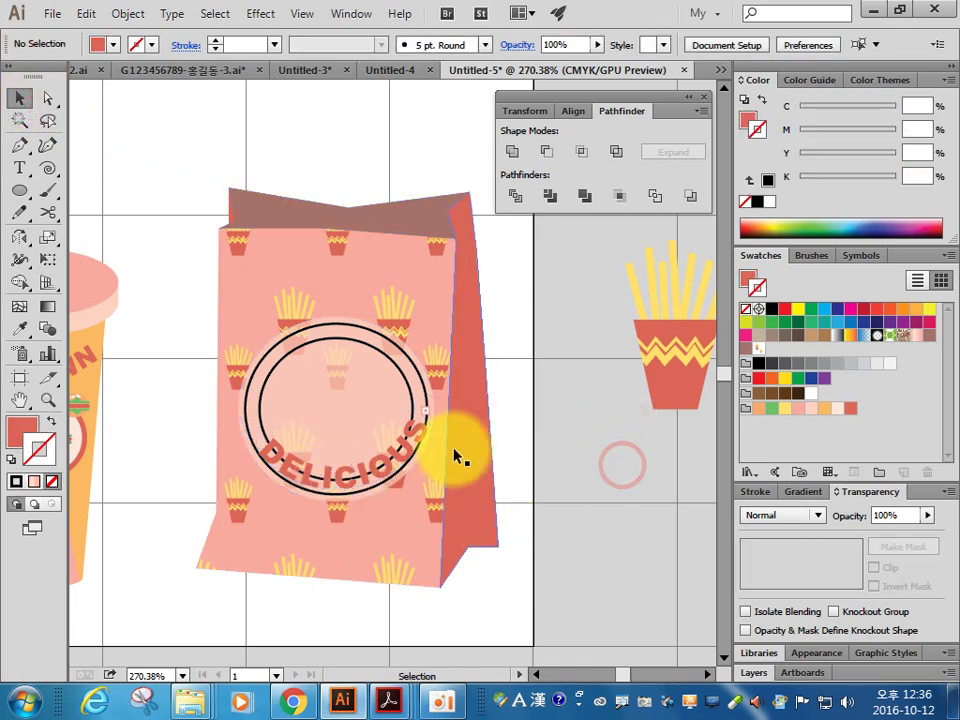
click(326, 469)
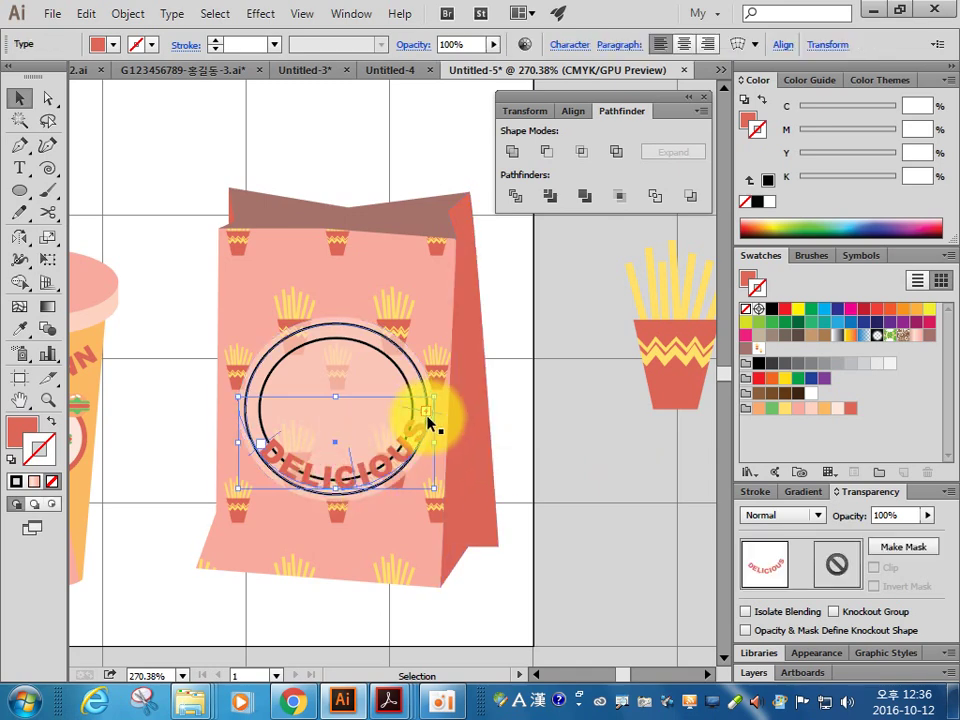
click(48, 97)
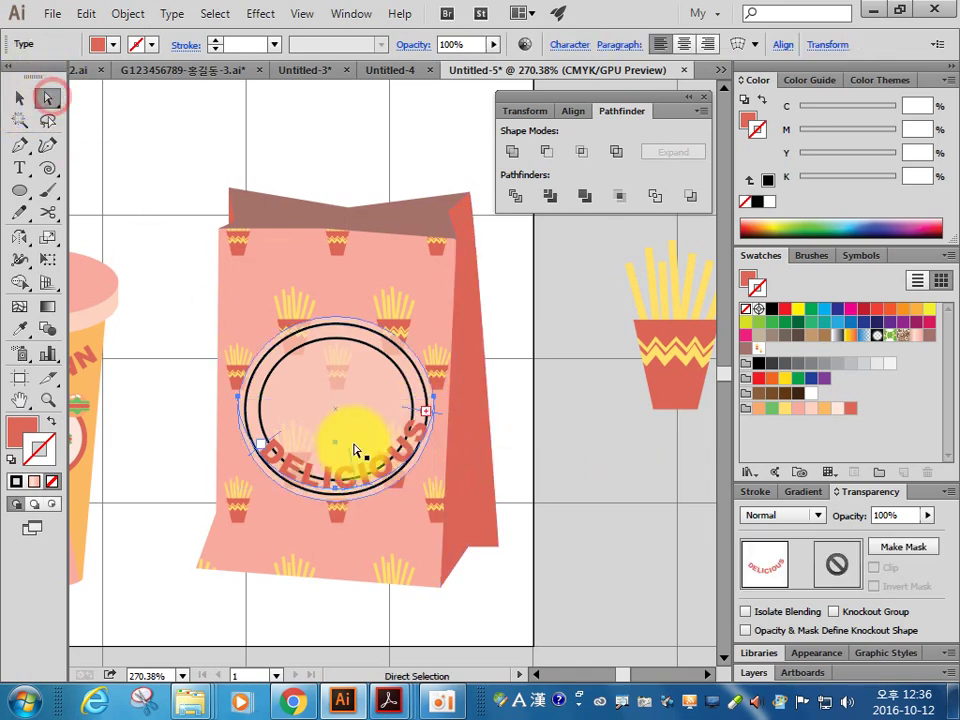
drag(354, 450, 264, 447)
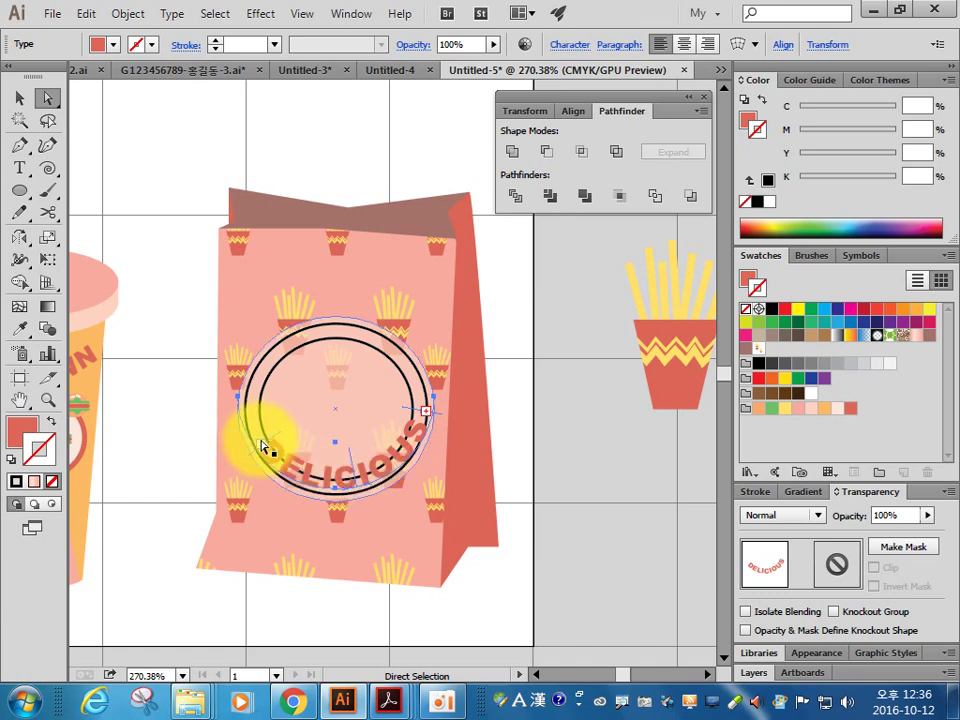
click(19, 97)
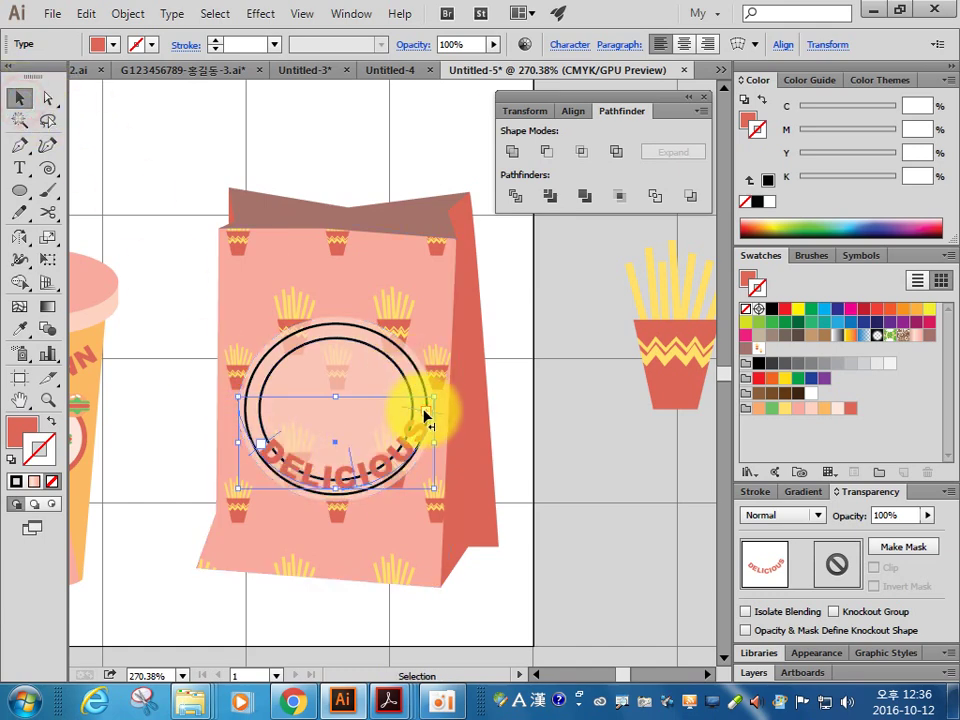
mouse_move(420, 415)
mouse_down()
mouse_move(263, 445)
mouse_move(255, 437)
mouse_move(266, 439)
mouse_up()
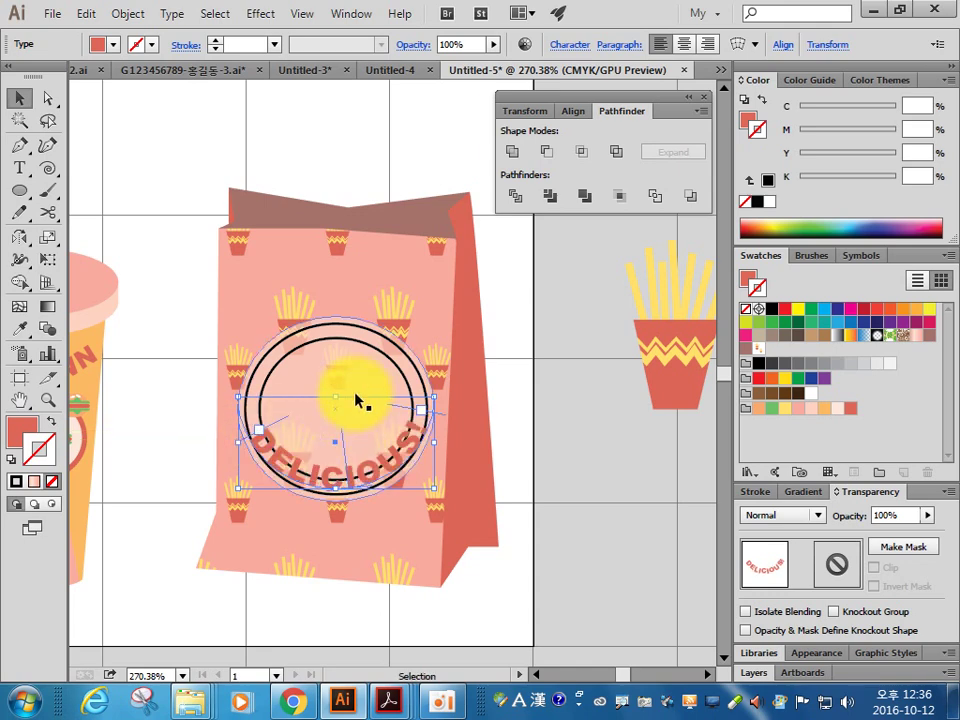
click(552, 396)
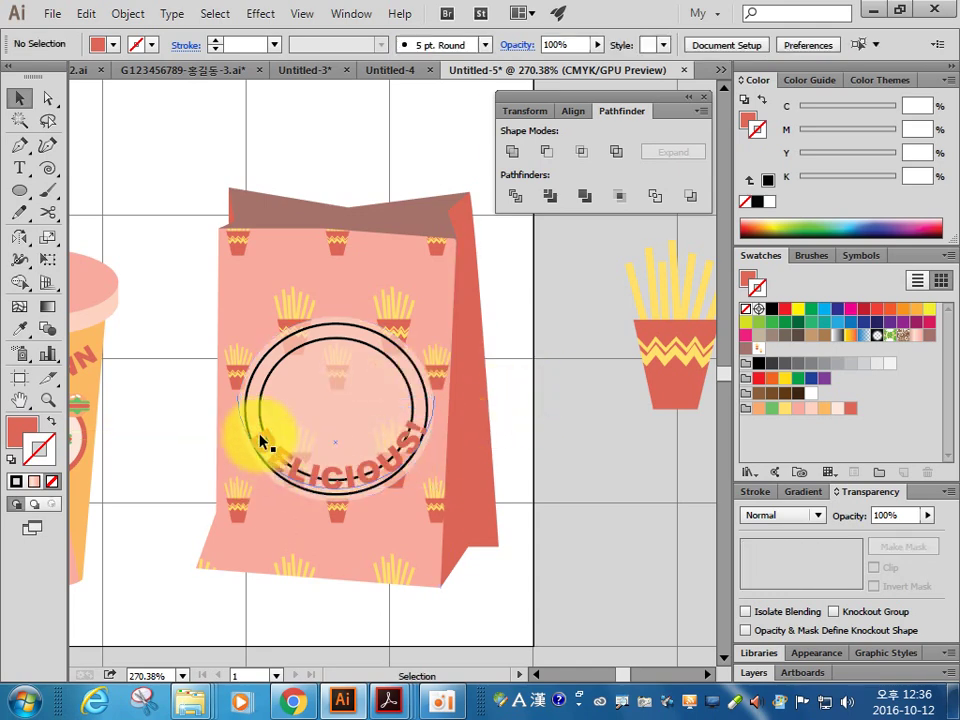
Step: Hide the DELICIOUS! text via Object > Hide so only the two rings show
click(296, 472)
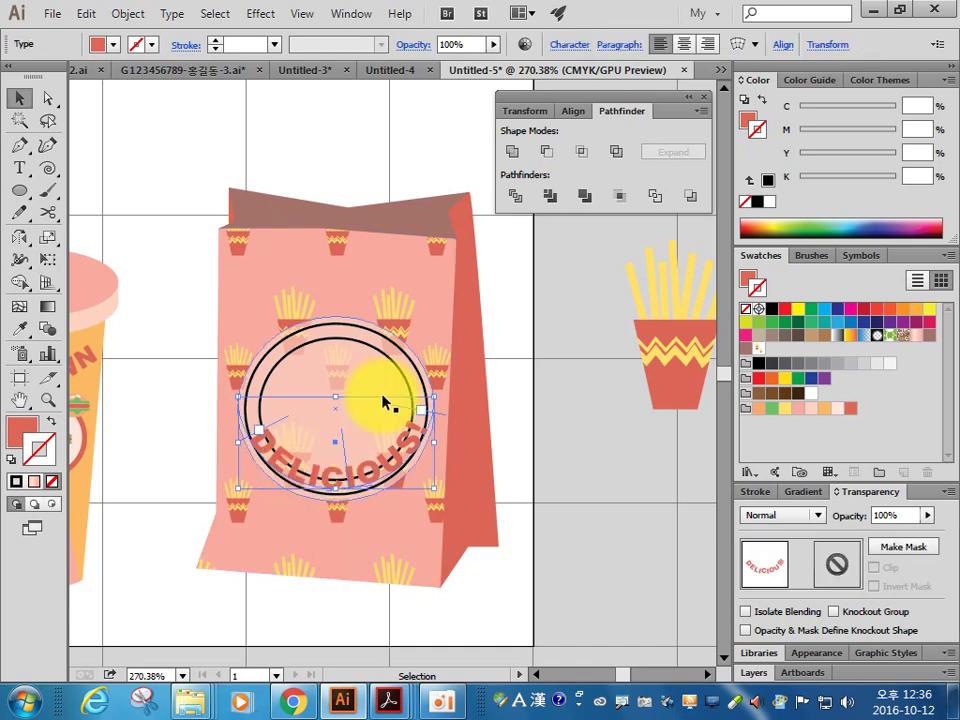
click(124, 13)
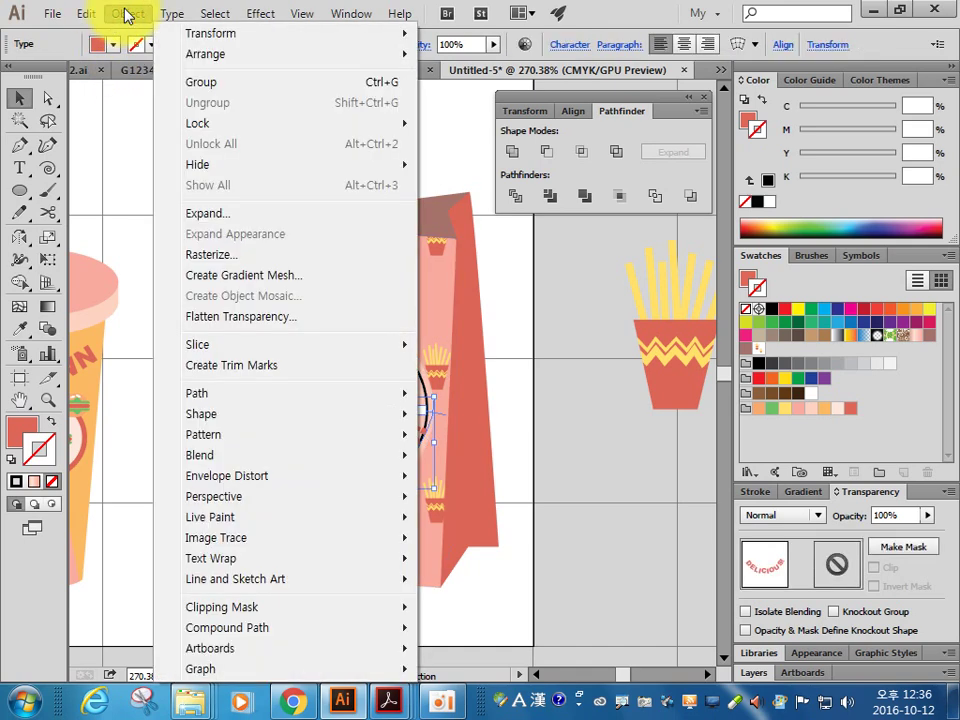
click(455, 165)
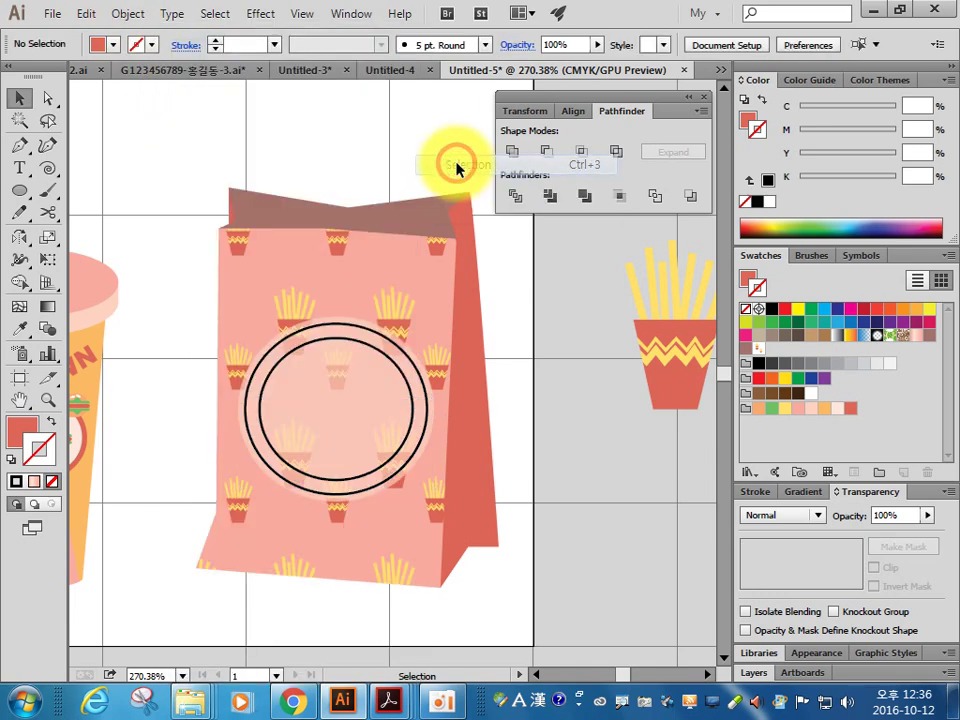
click(600, 514)
Step: Delete the bottom anchors of both badge circles, leaving two upper arcs, then view the reference PDF
click(47, 97)
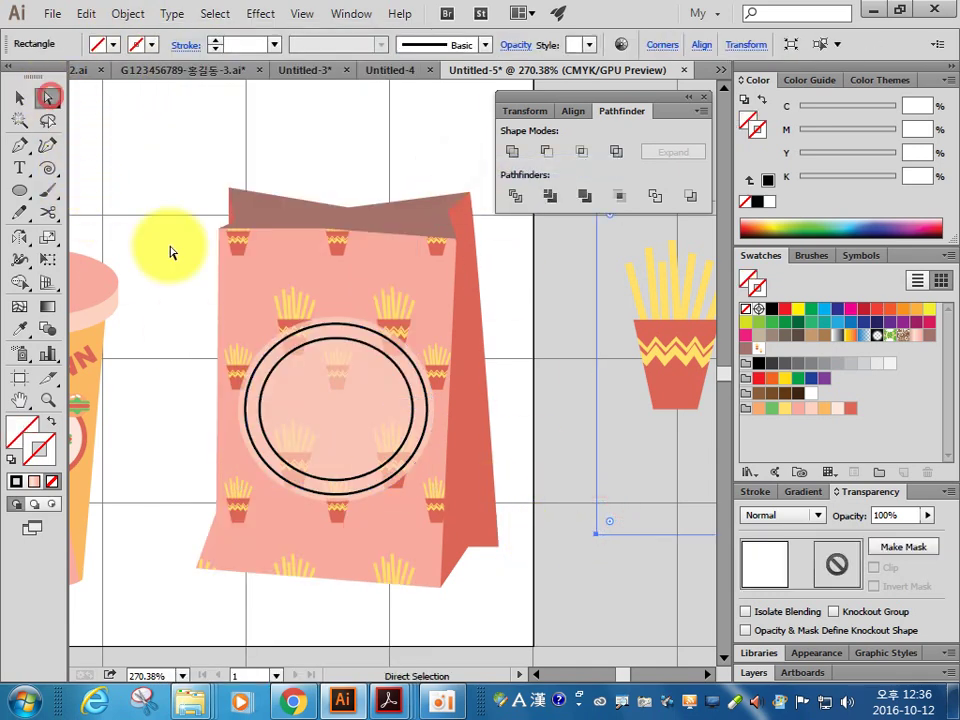
click(340, 485)
key(Delete)
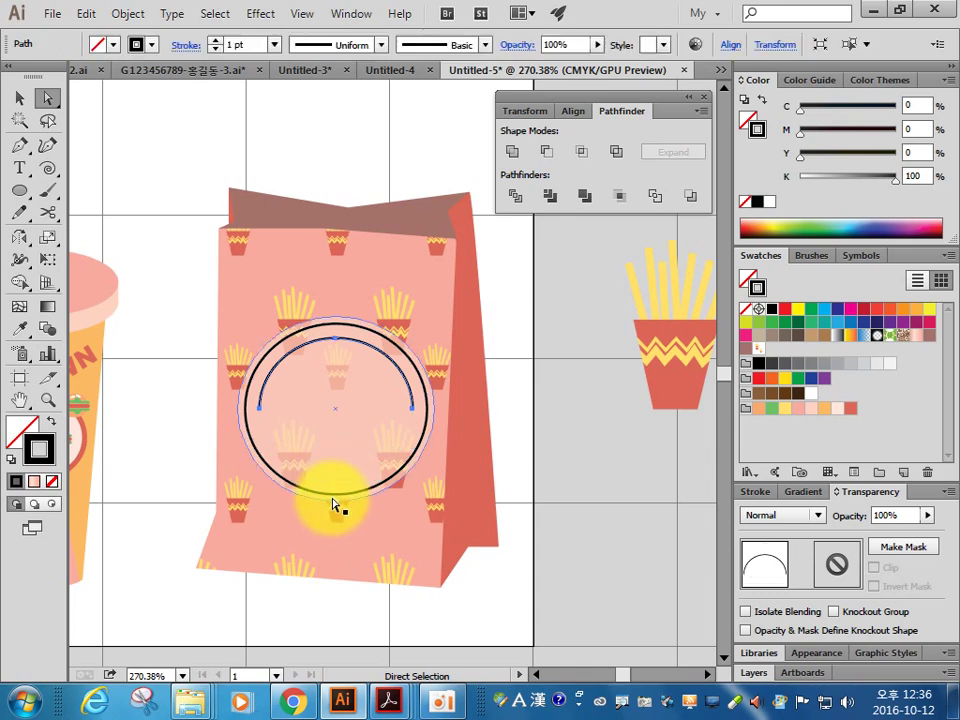
click(337, 493)
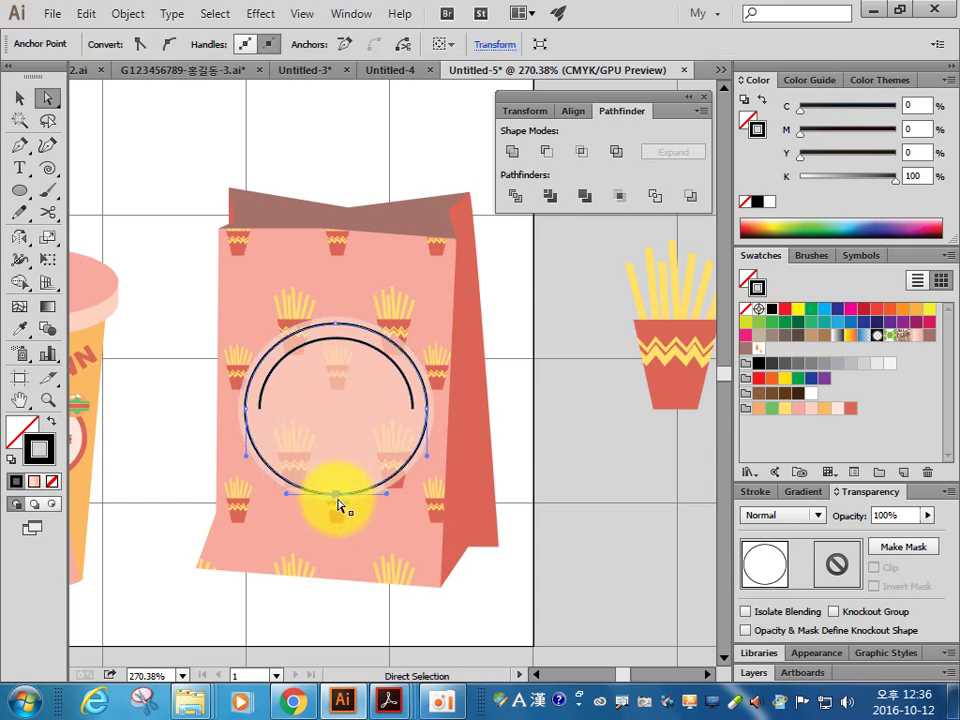
key(Delete)
click(19, 97)
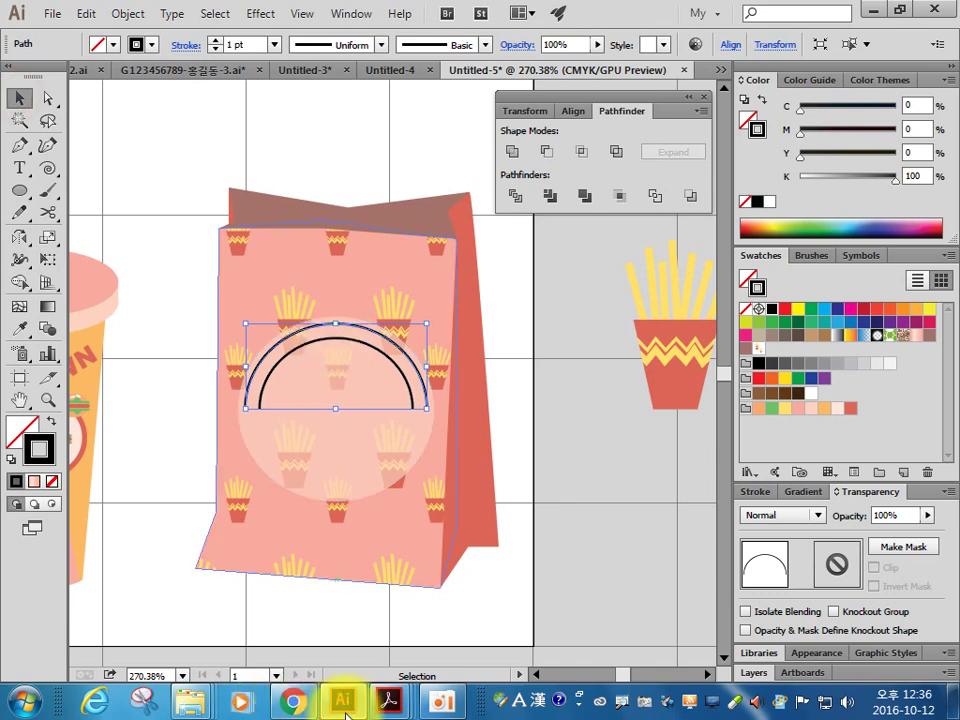
click(390, 701)
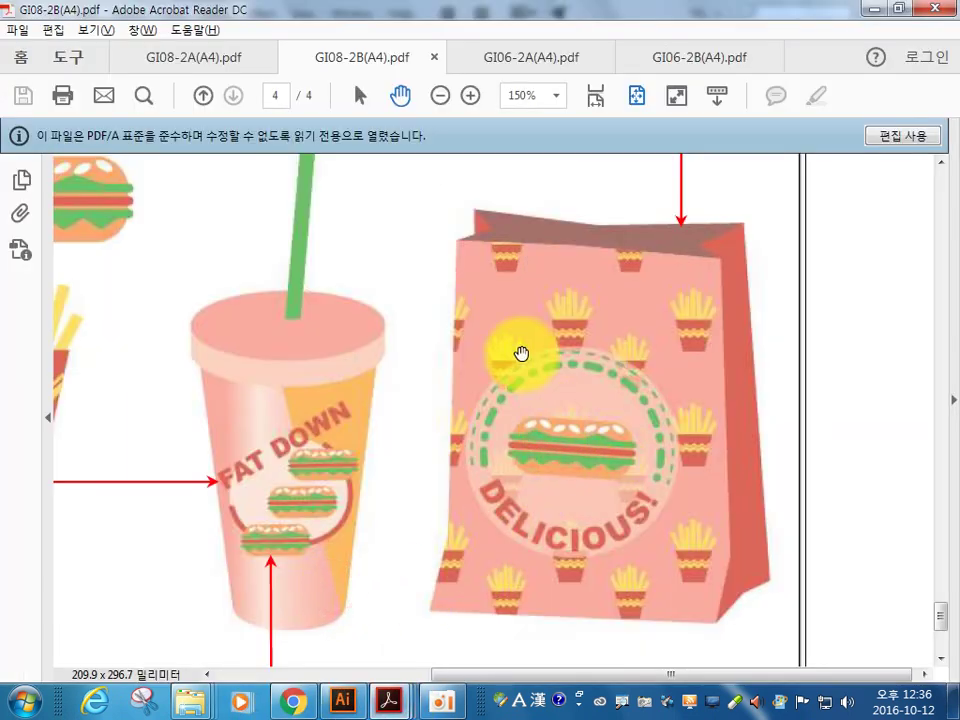
Step: Scroll the reference PDF to read the line spec C60Y80, 1pt, 3pt, then return to Illustrator
scroll(585, 401, up, 2)
scroll(454, 317, up, 3)
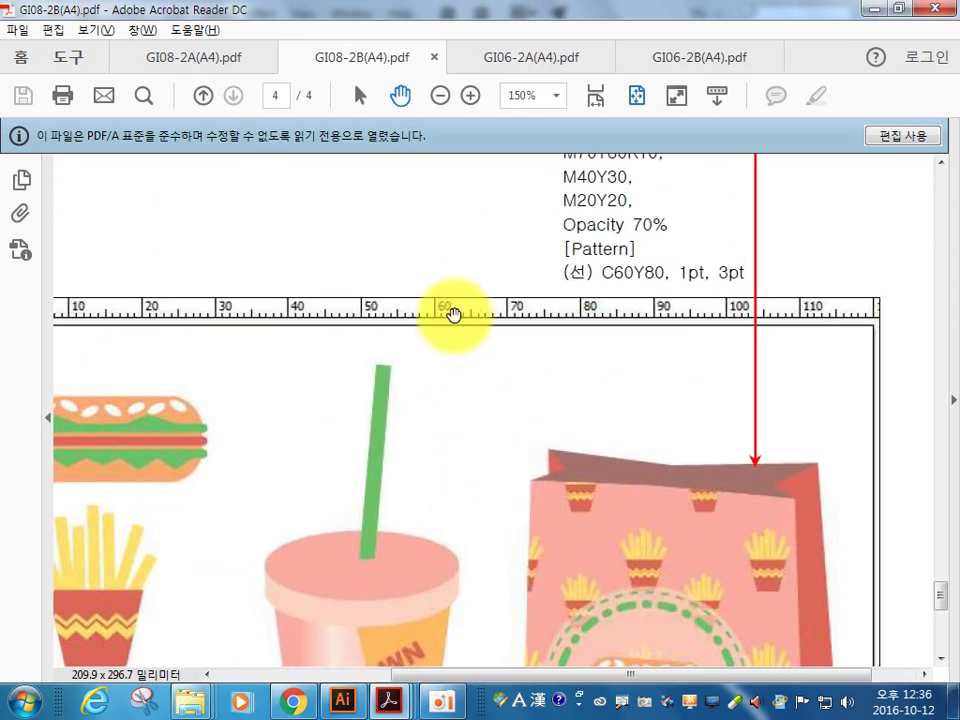
scroll(482, 445, up, 3)
drag(696, 448, 602, 388)
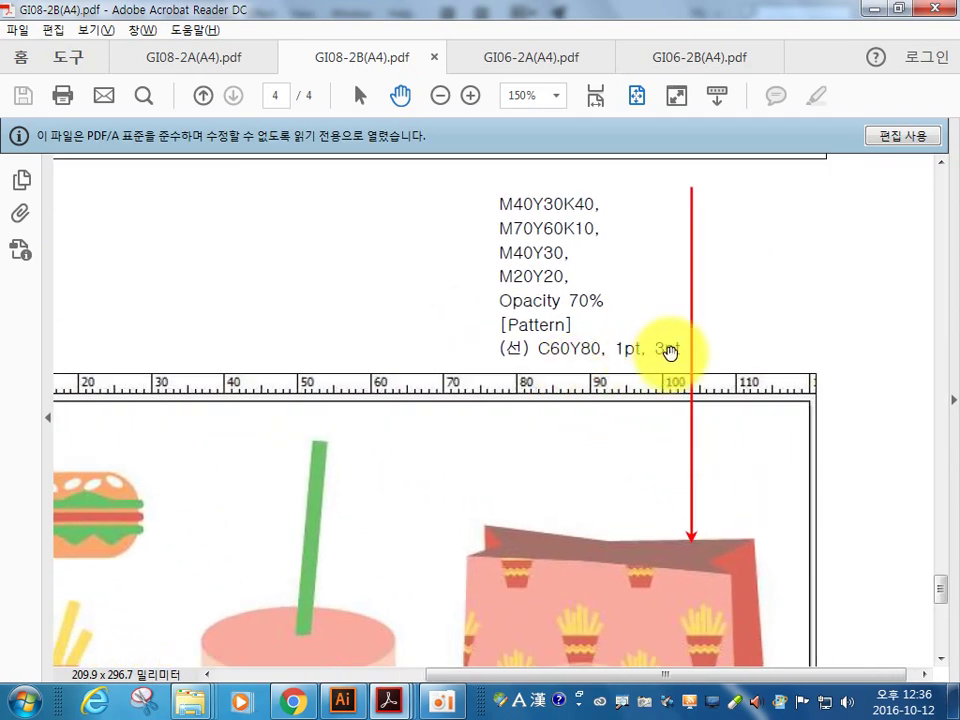
scroll(631, 484, down, 1)
scroll(620, 450, down, 2)
scroll(579, 381, down, 2)
scroll(580, 417, down, 2)
click(390, 700)
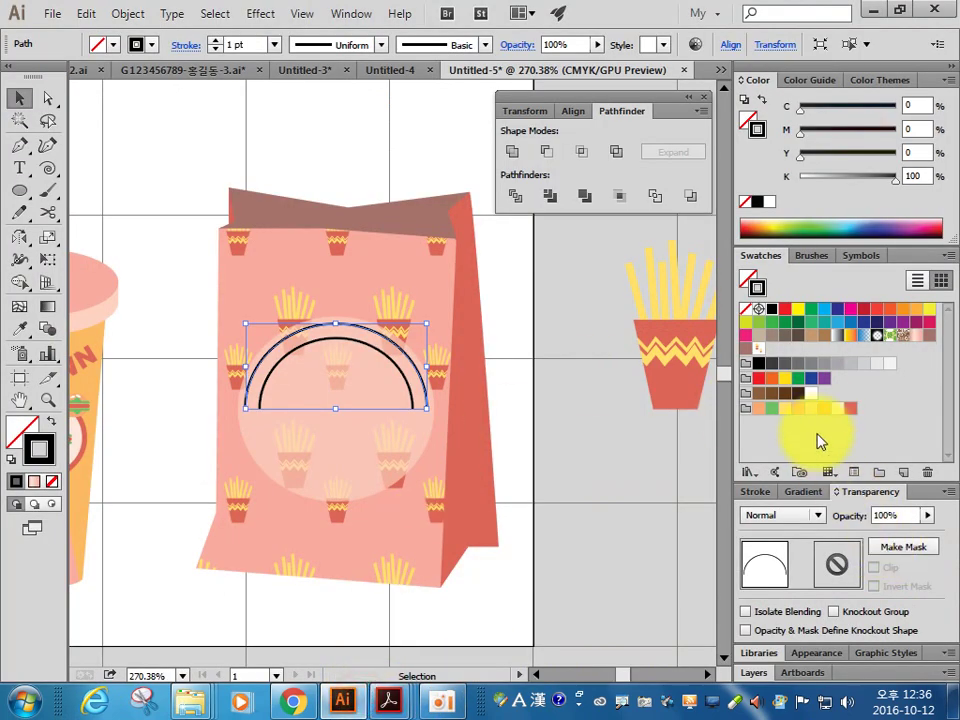
Step: Give the outer arc a green dashed stroke with 4 pt dashes and 1 pt gaps
click(772, 408)
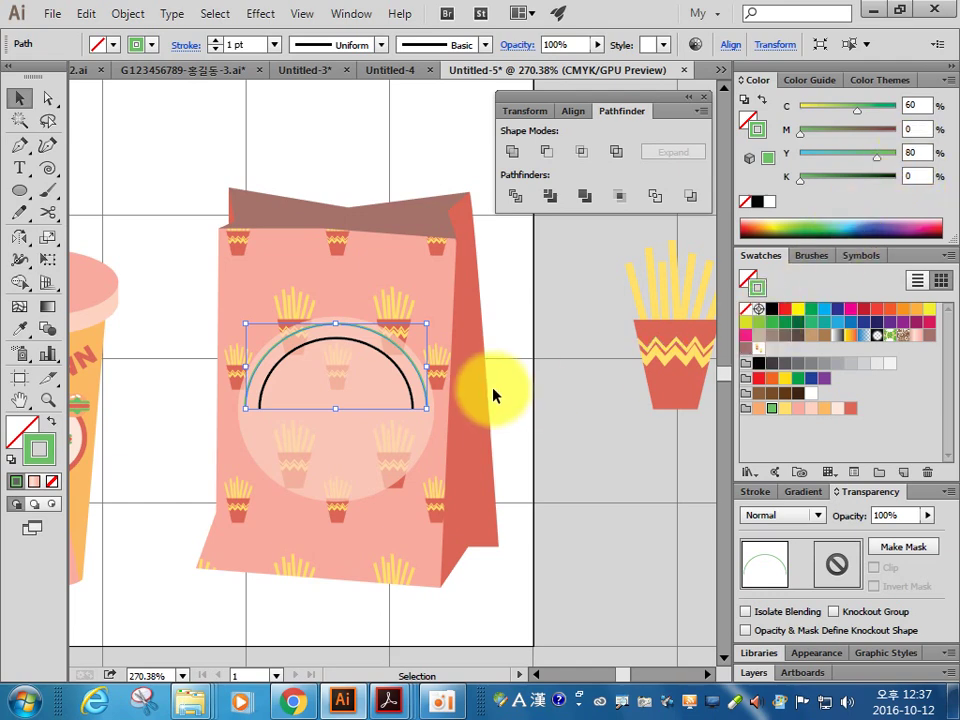
click(766, 492)
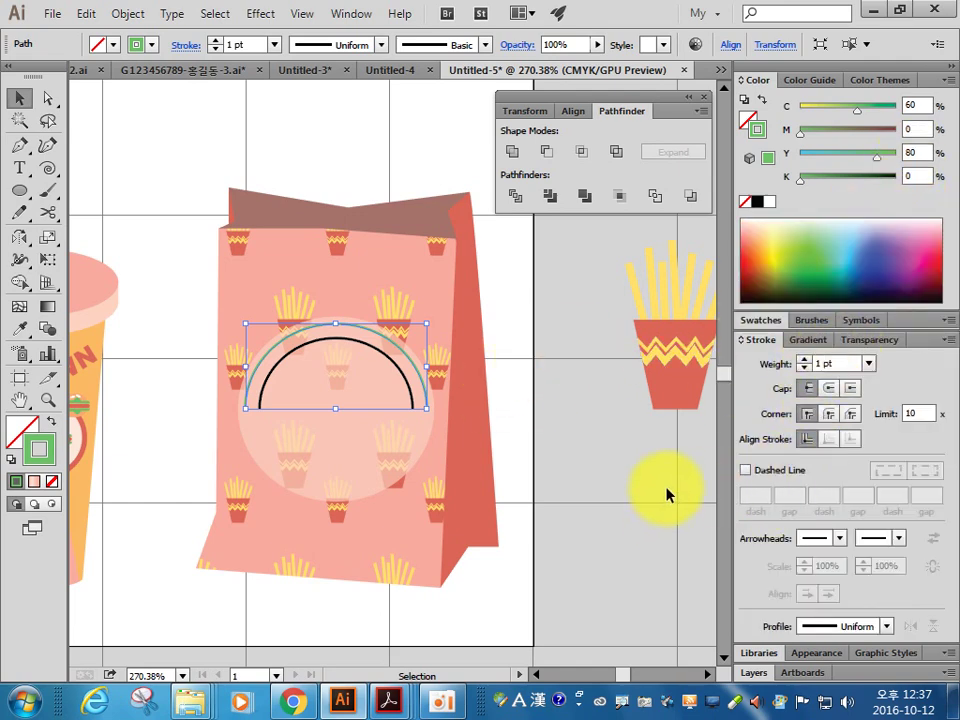
click(752, 470)
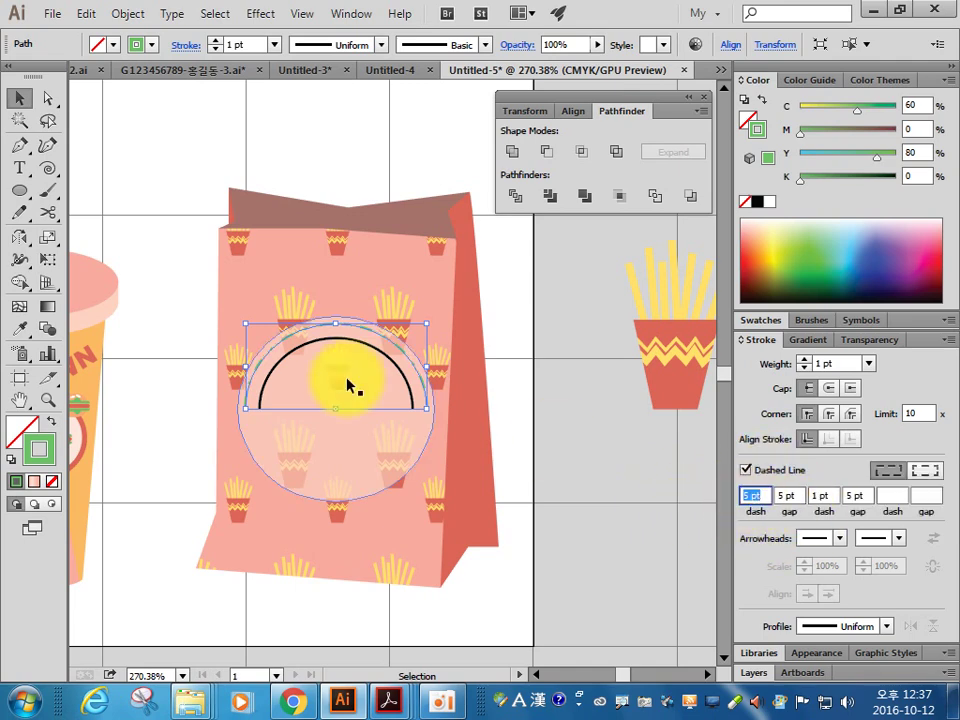
click(510, 370)
click(332, 330)
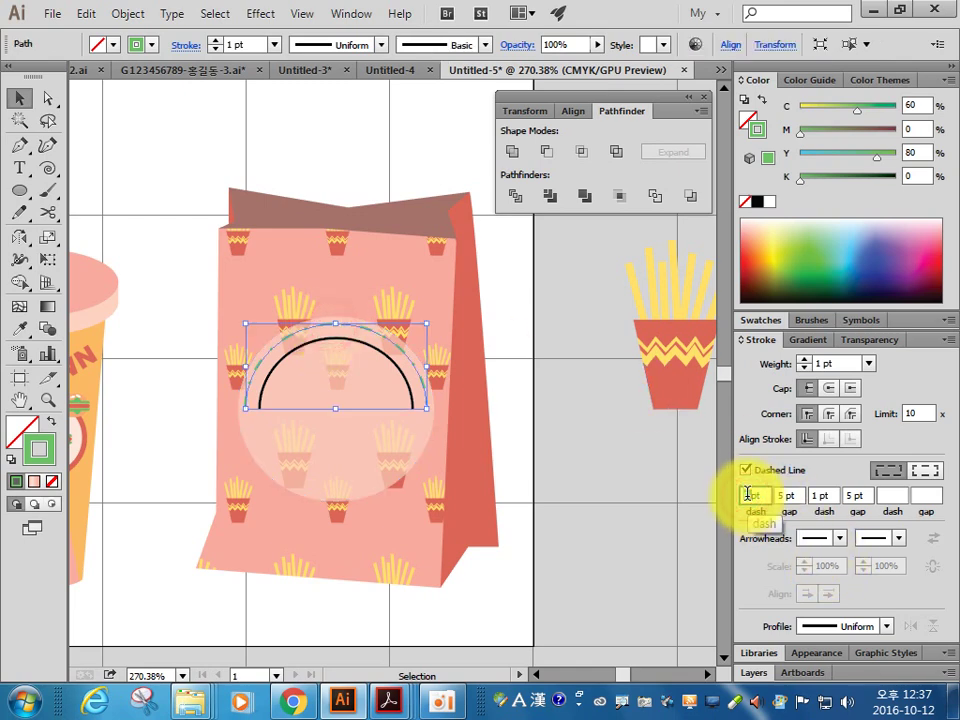
key(Tab)
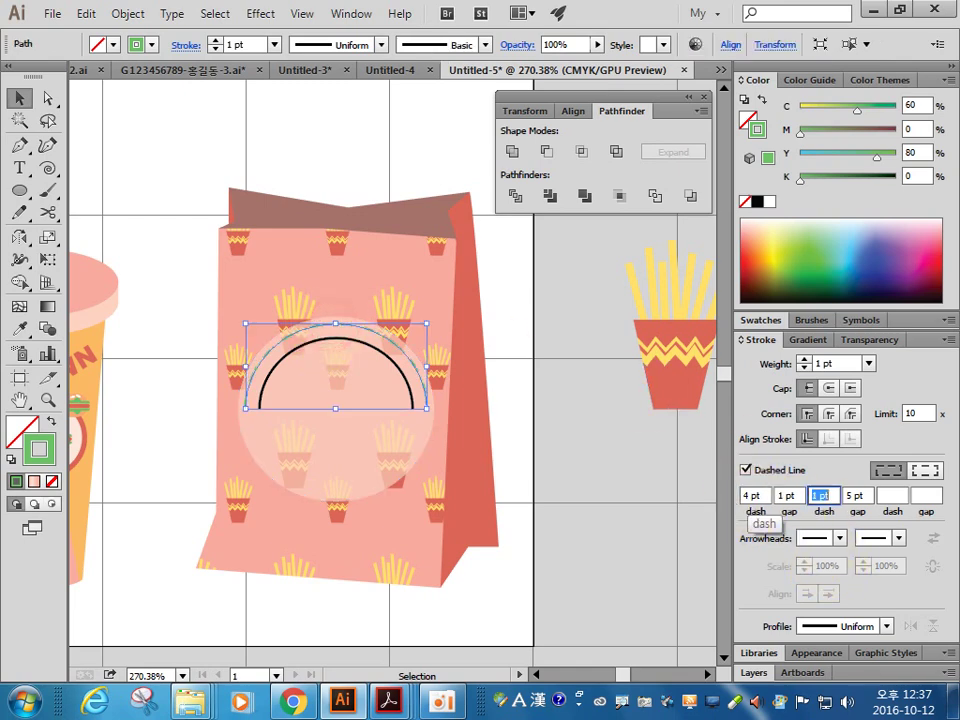
key(BackSpace)
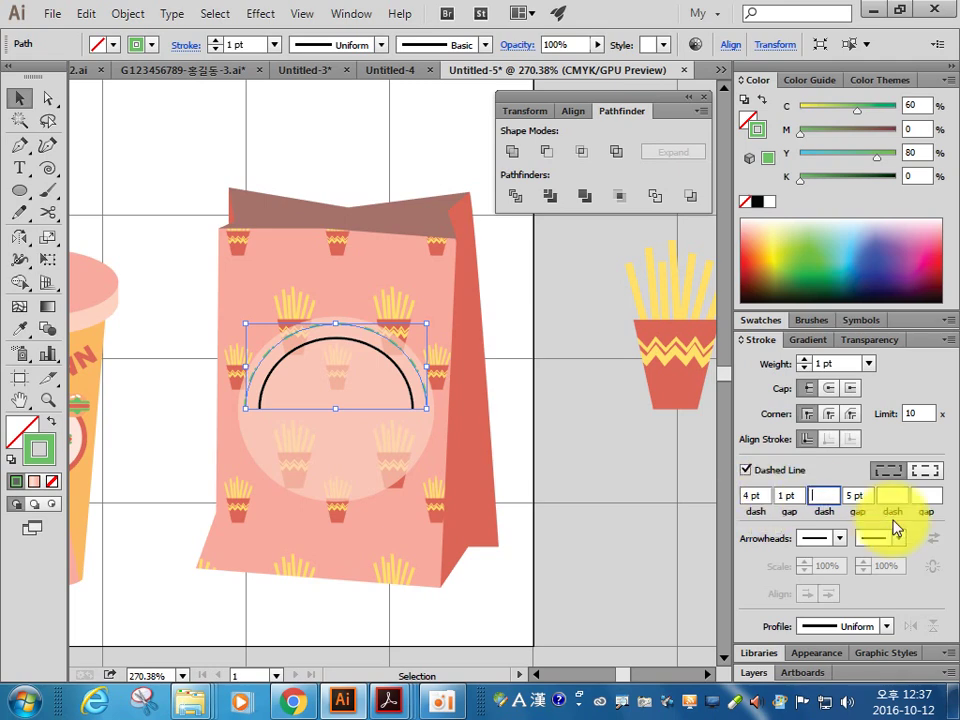
click(867, 494)
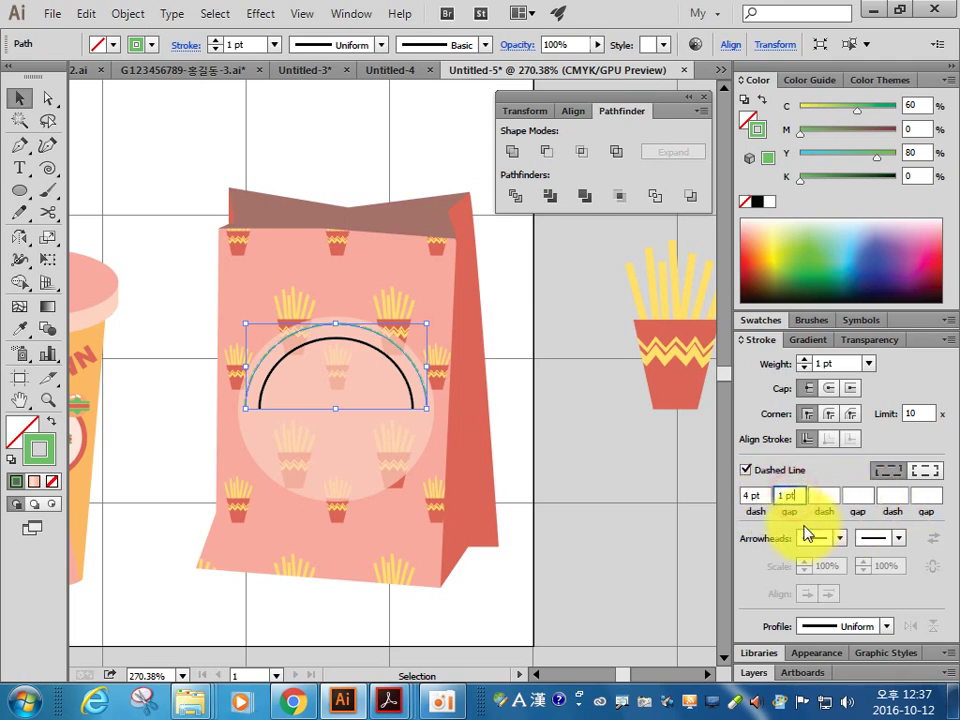
click(505, 410)
mouse_move(296, 476)
mouse_down()
mouse_move(407, 411)
mouse_move(363, 461)
mouse_up()
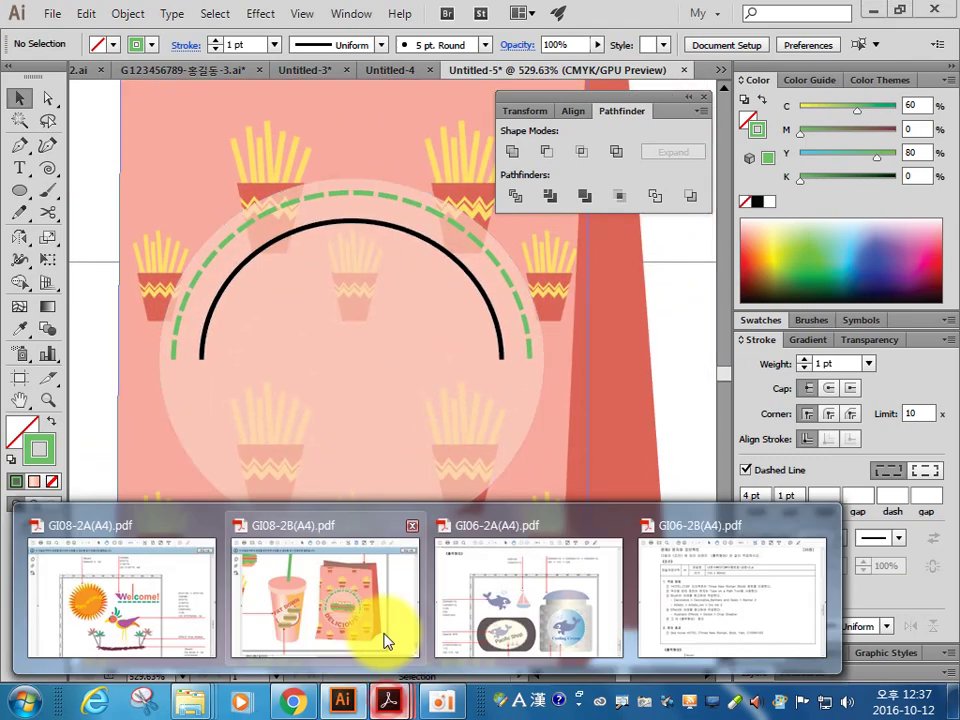
Step: Match the reference by setting the outer arc to 3 pt dashes, 3 pt gaps and round caps
mouse_move(388, 701)
click(386, 632)
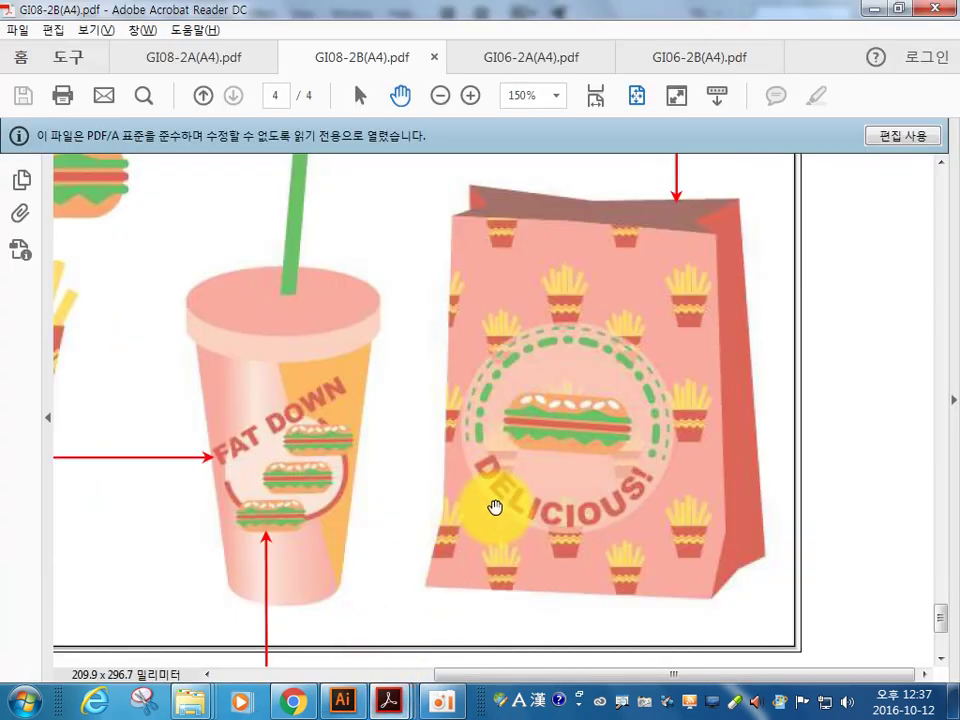
key(alt+Tab)
click(268, 221)
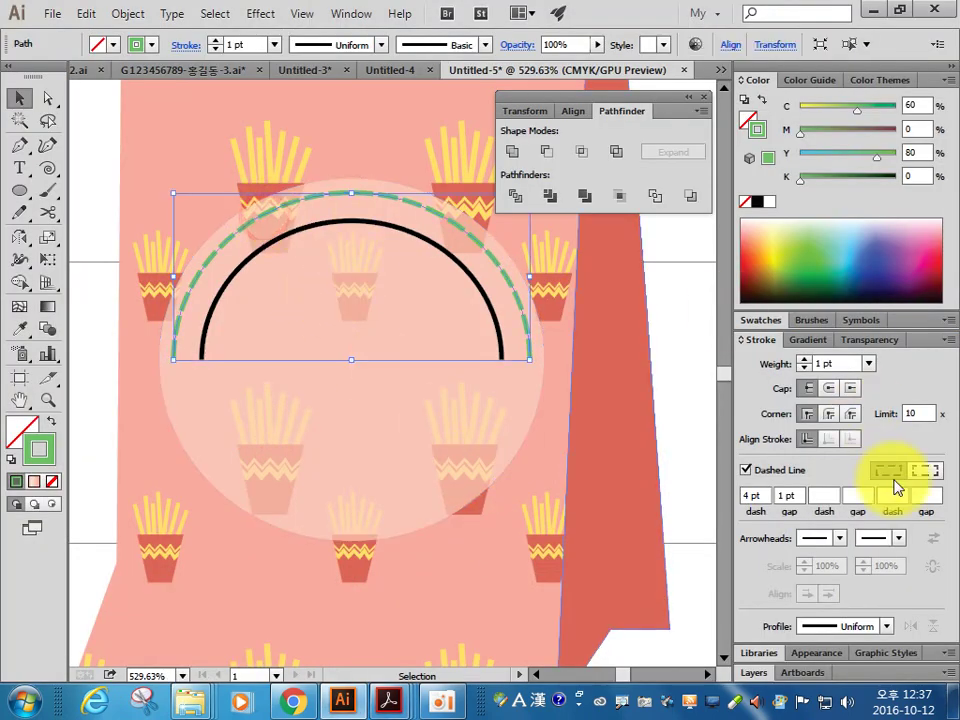
text(3)
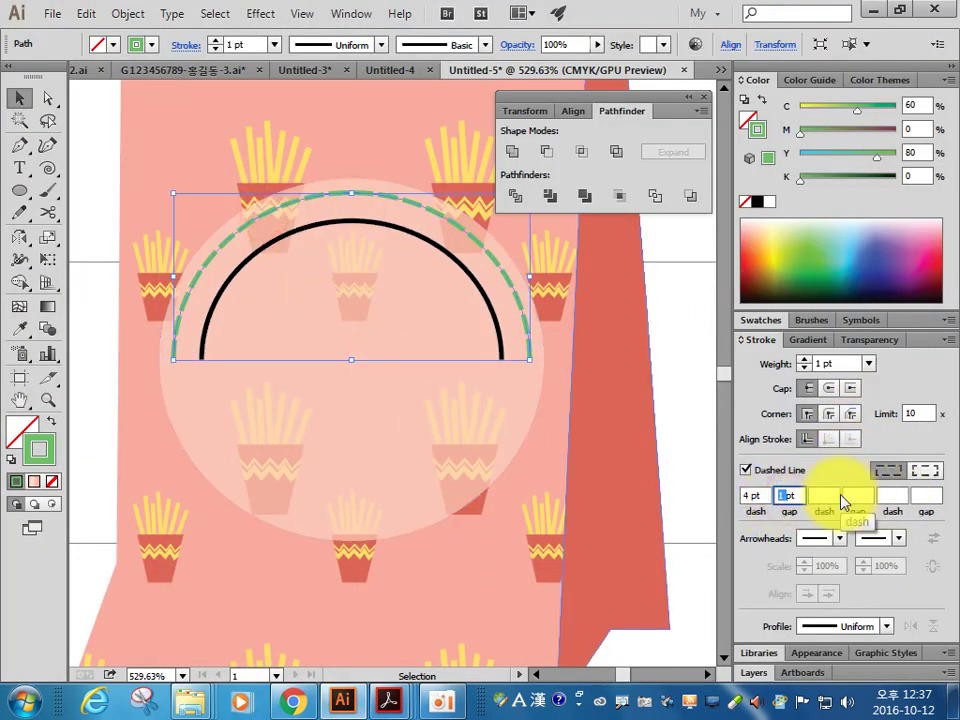
key(Tab)
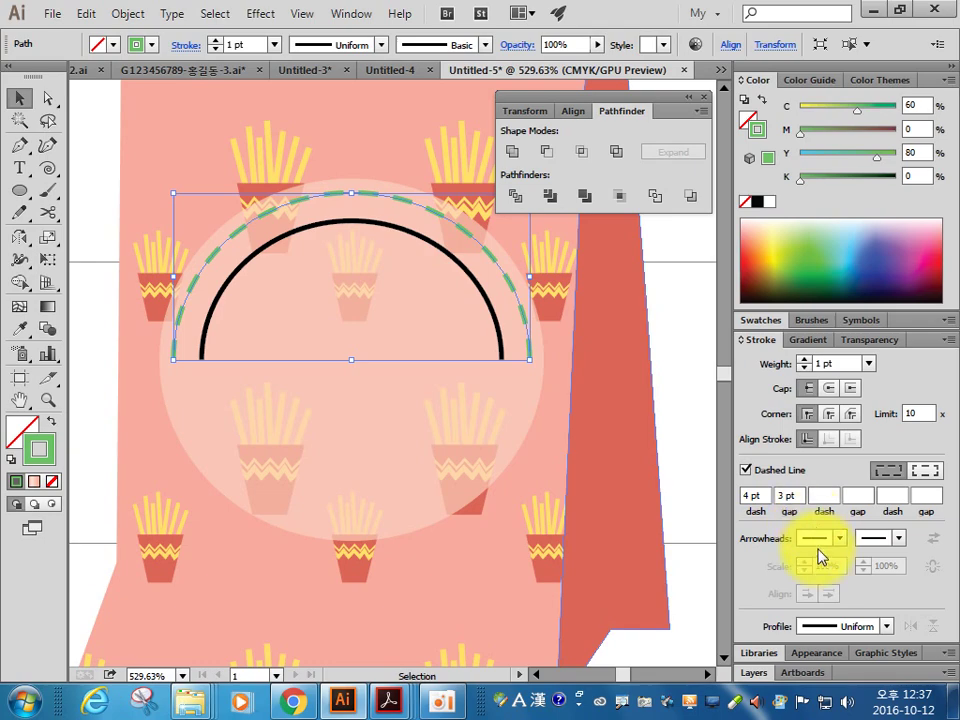
mouse_move(389, 701)
click(395, 630)
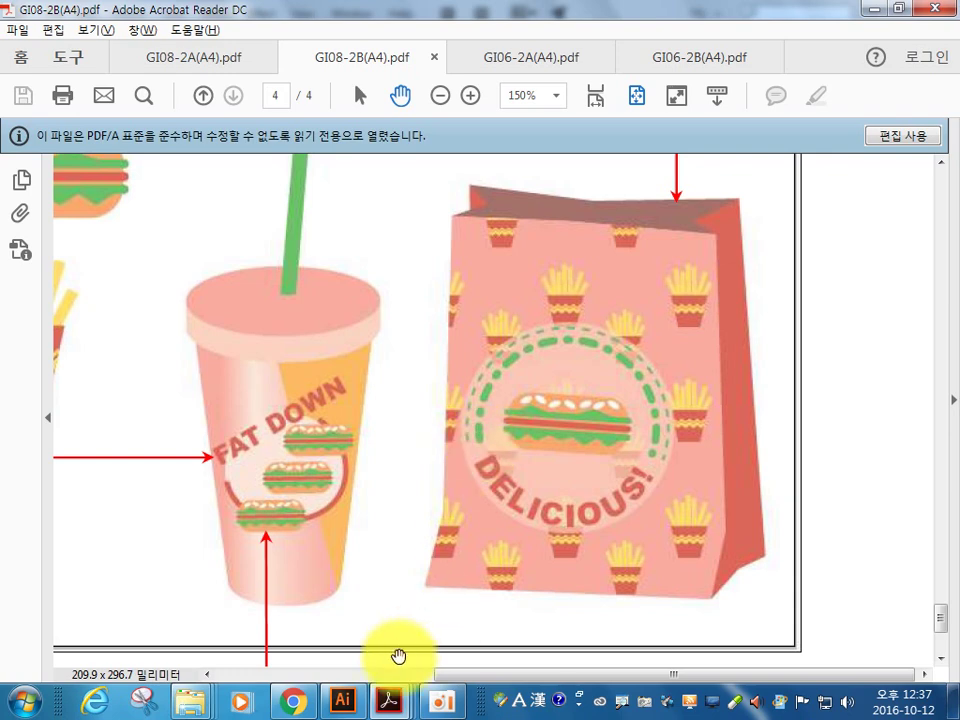
click(342, 700)
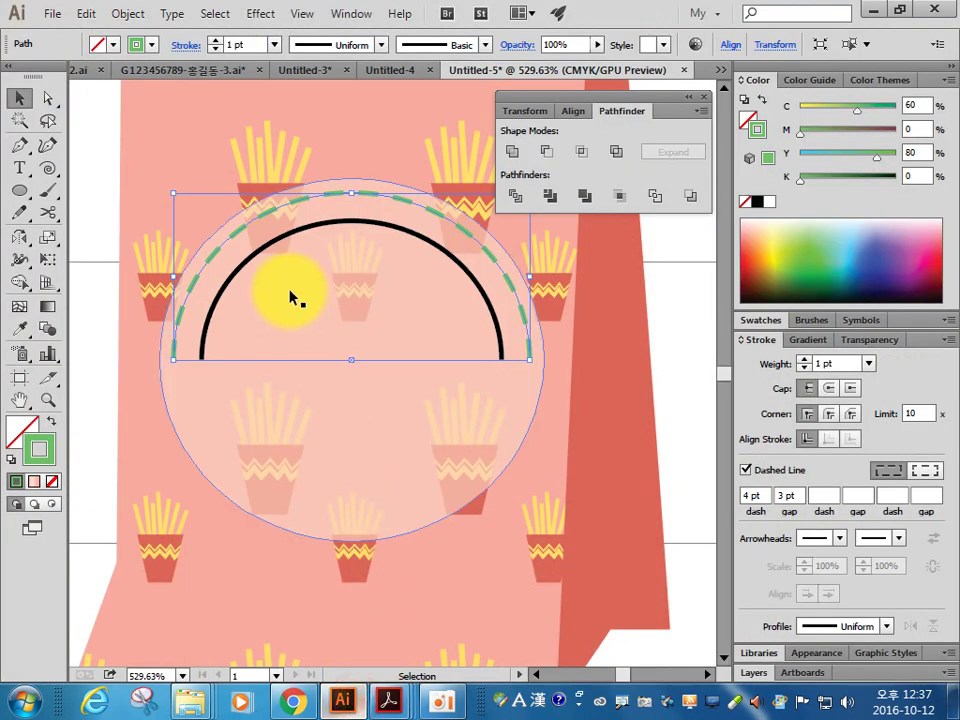
click(826, 398)
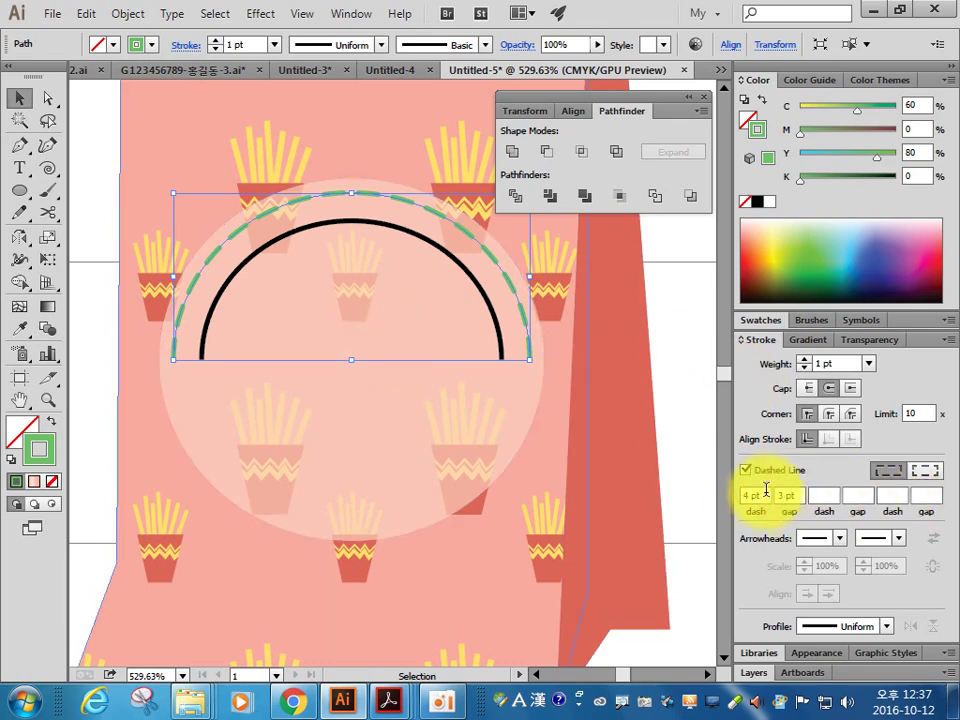
text(3)
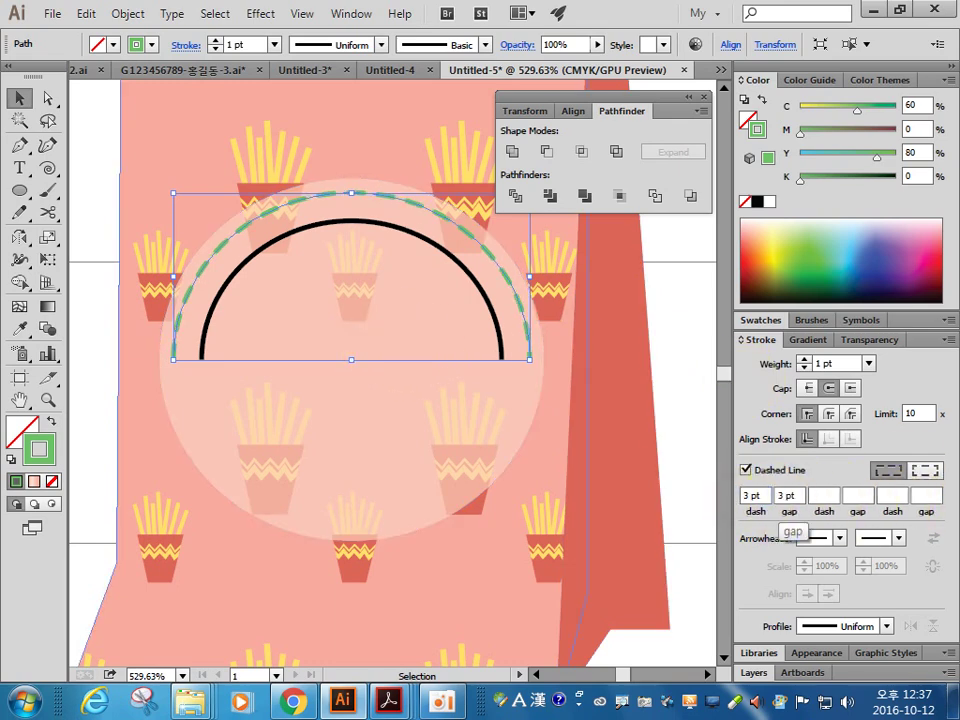
Step: Give the inner black arc the green dashed stroke at 3 pt, then check against the reference PDF
click(258, 251)
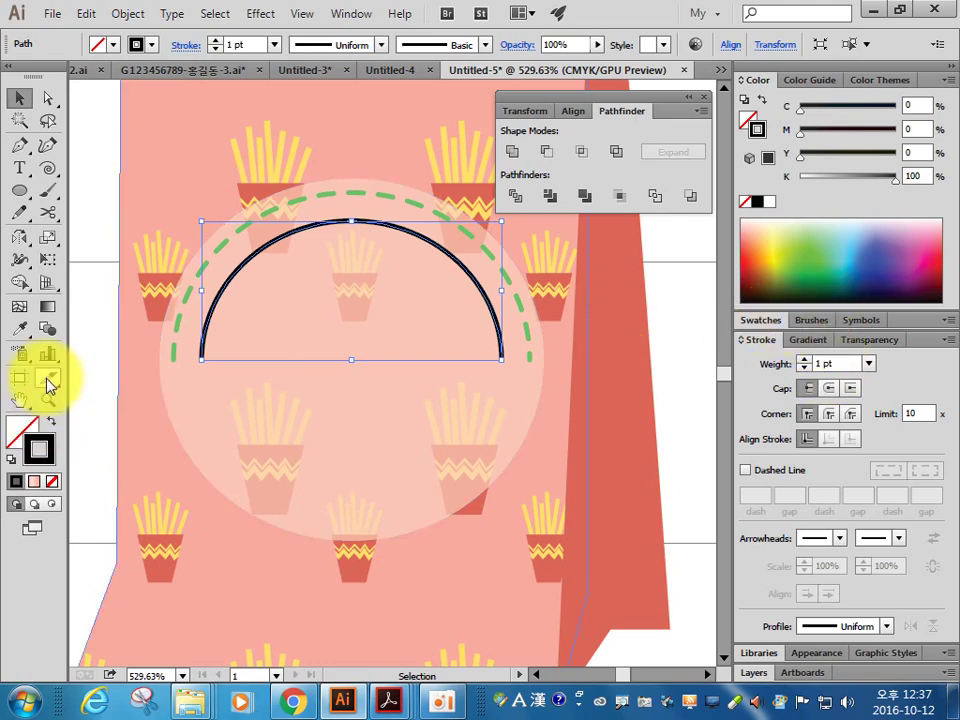
click(20, 329)
click(214, 250)
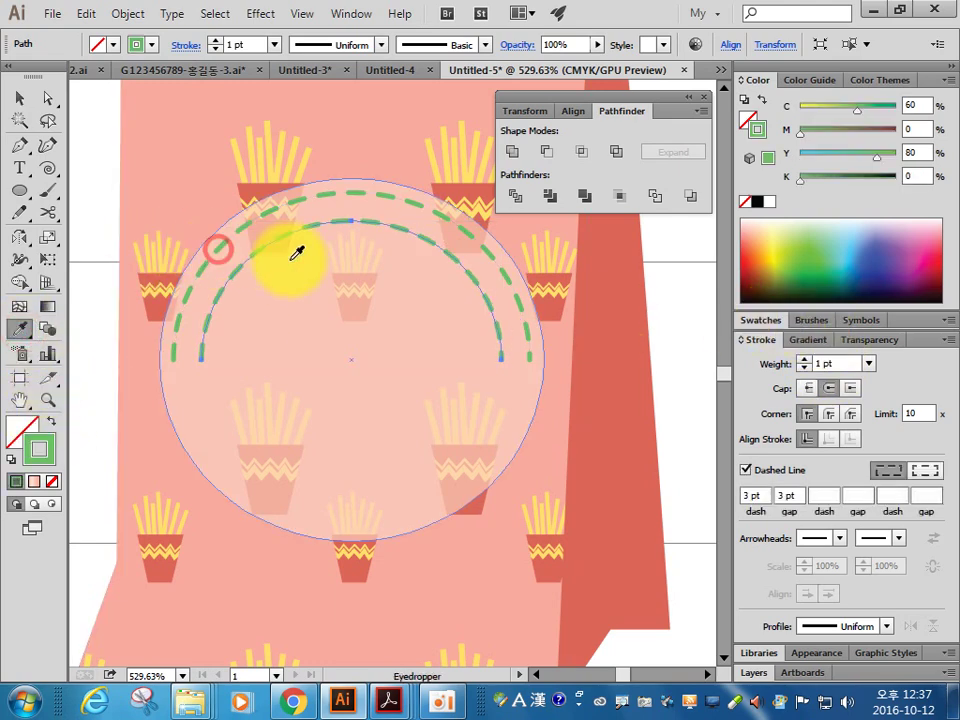
click(868, 363)
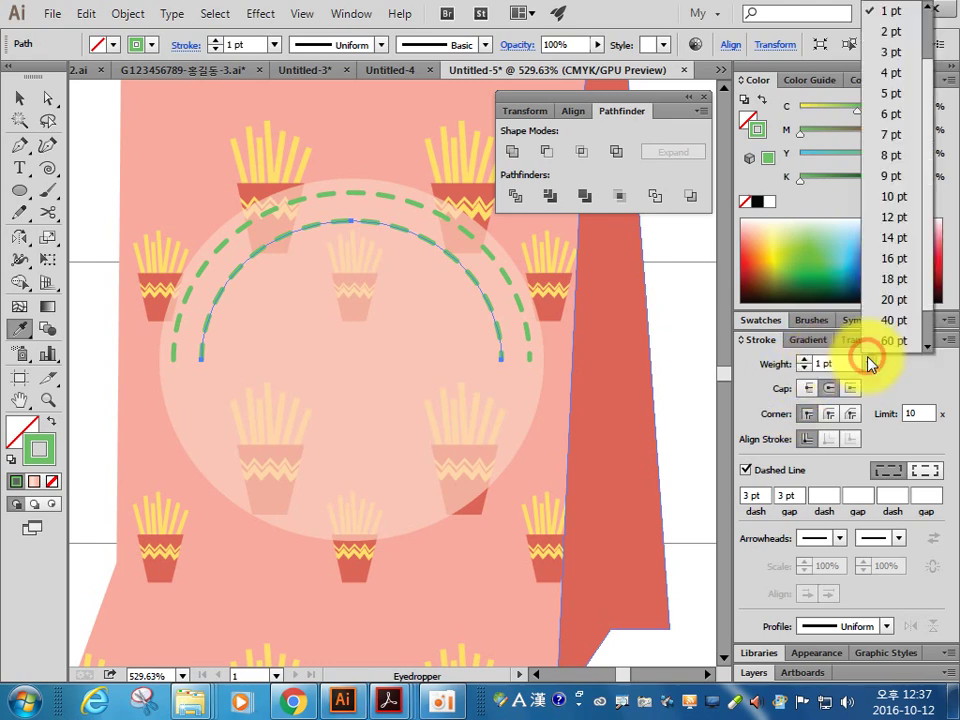
click(892, 54)
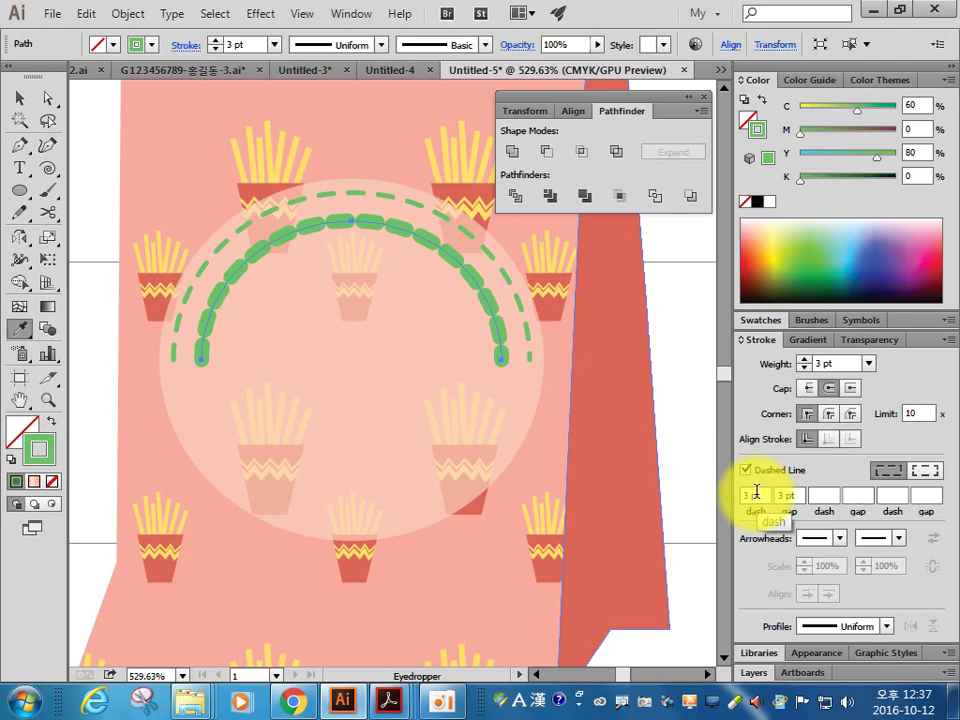
click(396, 617)
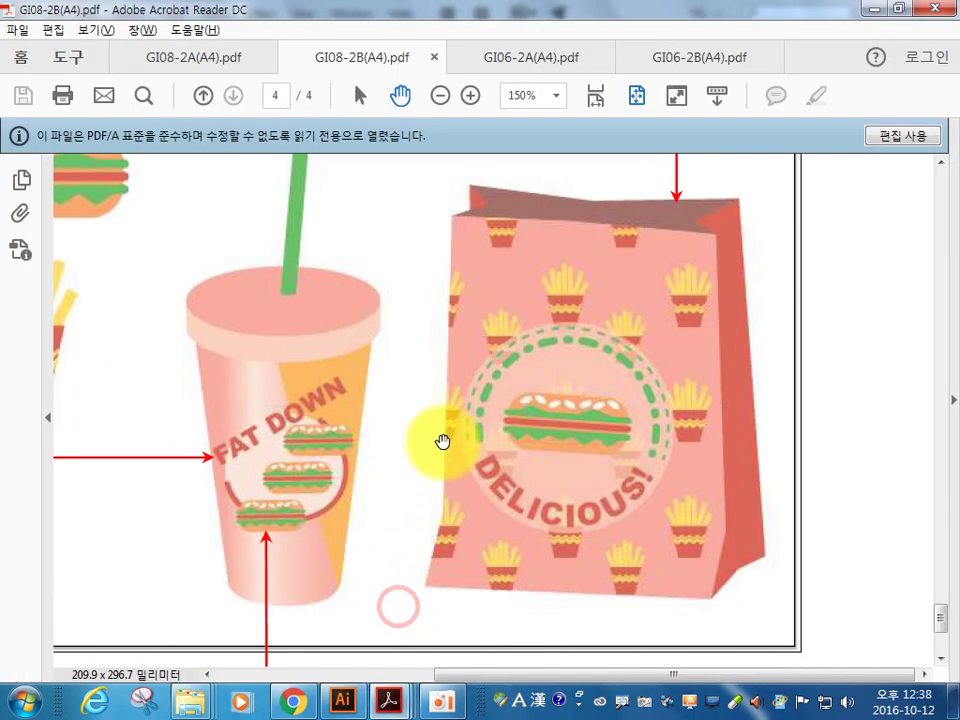
click(388, 700)
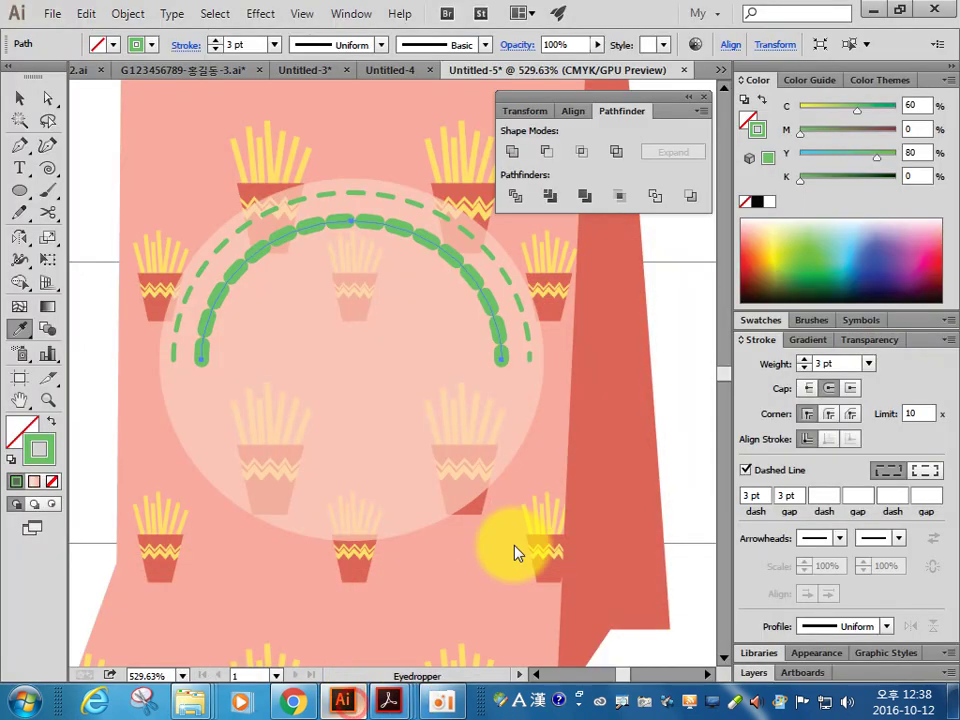
Step: Enter trial dash and gap values (1, 1, 2, 3 pt) in the Stroke panel fields
click(751, 494)
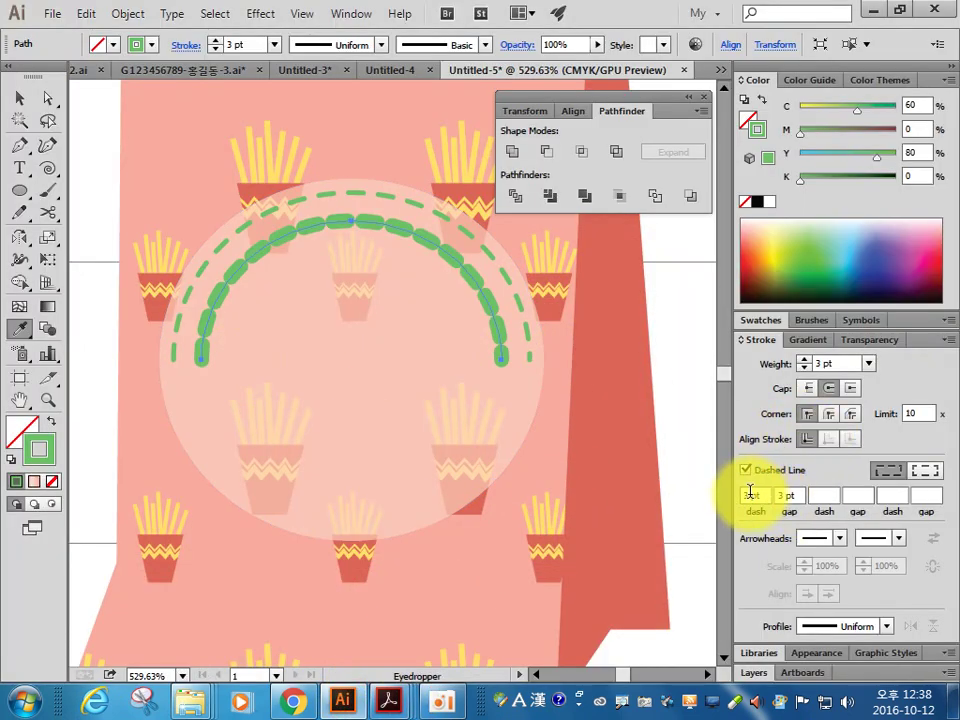
click(783, 494)
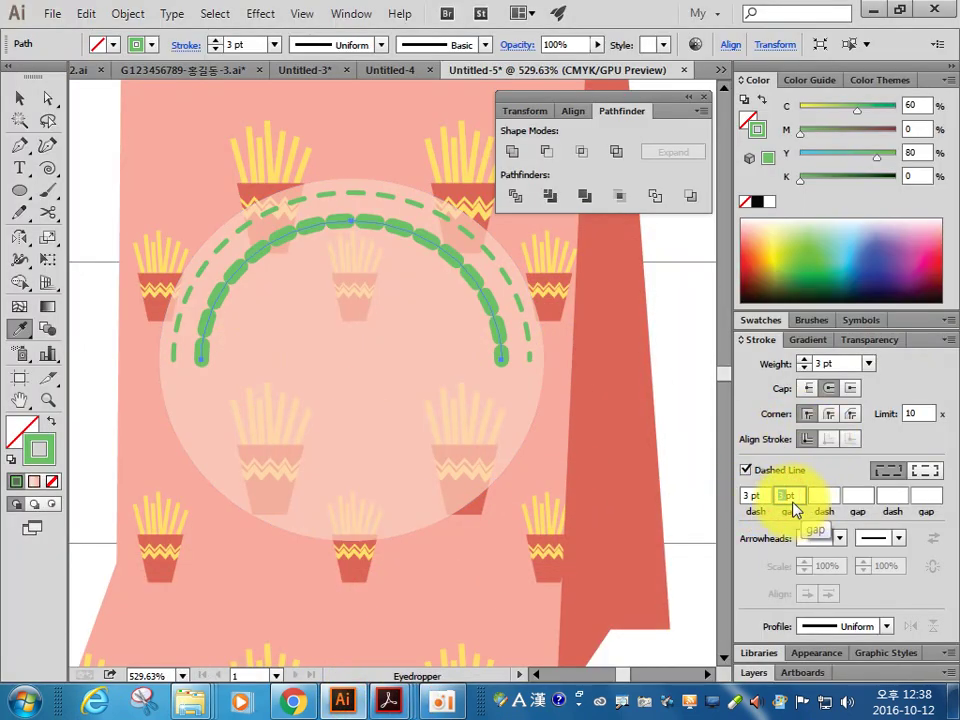
text(1pt)
click(828, 490)
text(1)
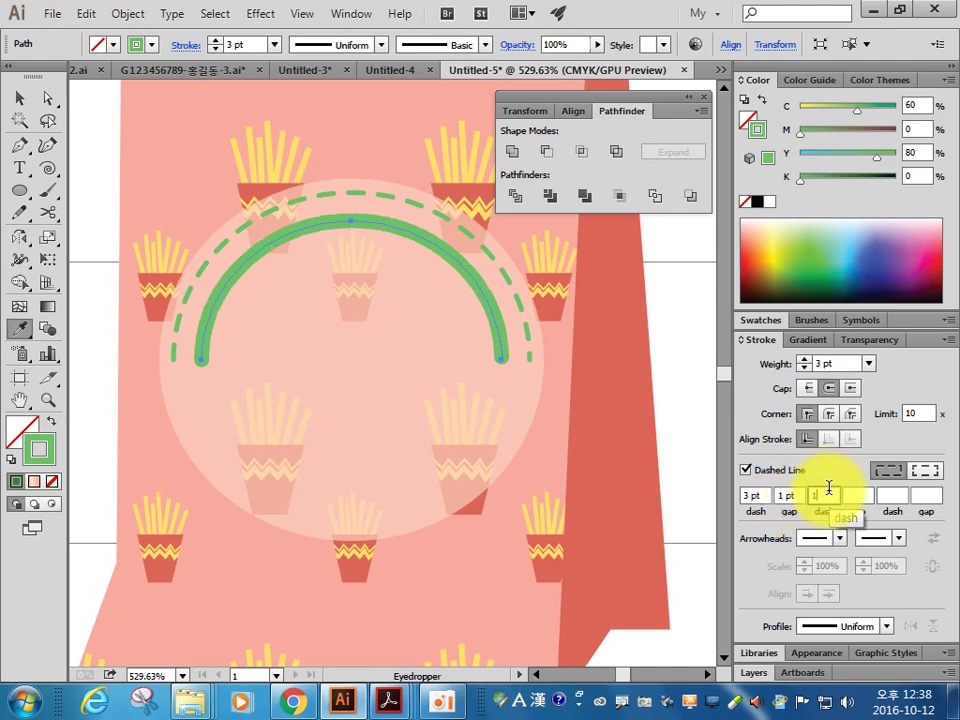
text(1)
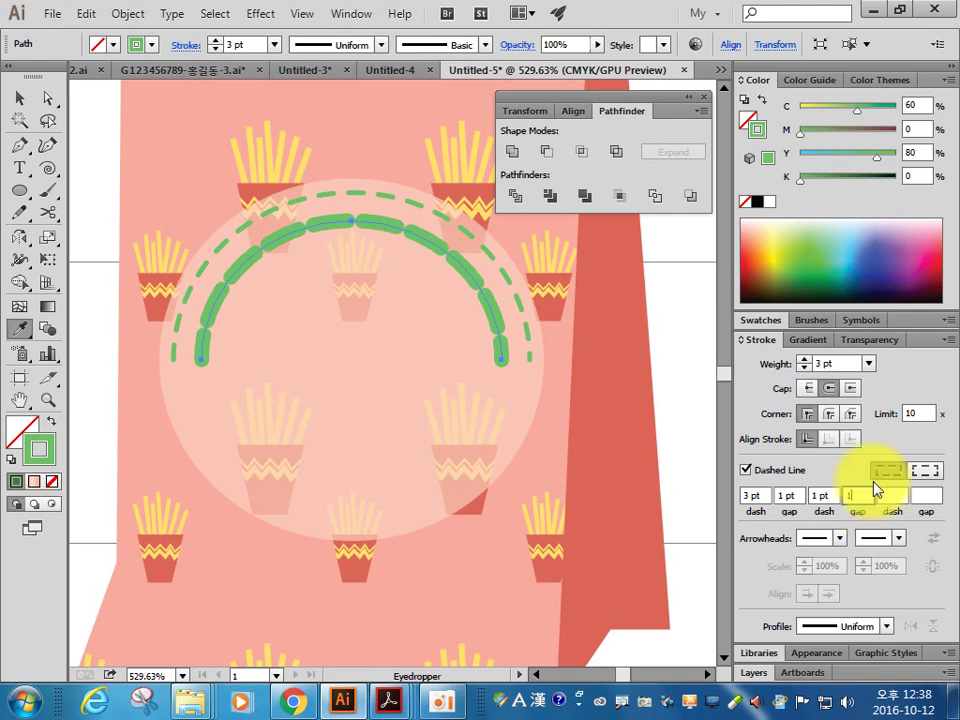
click(886, 494)
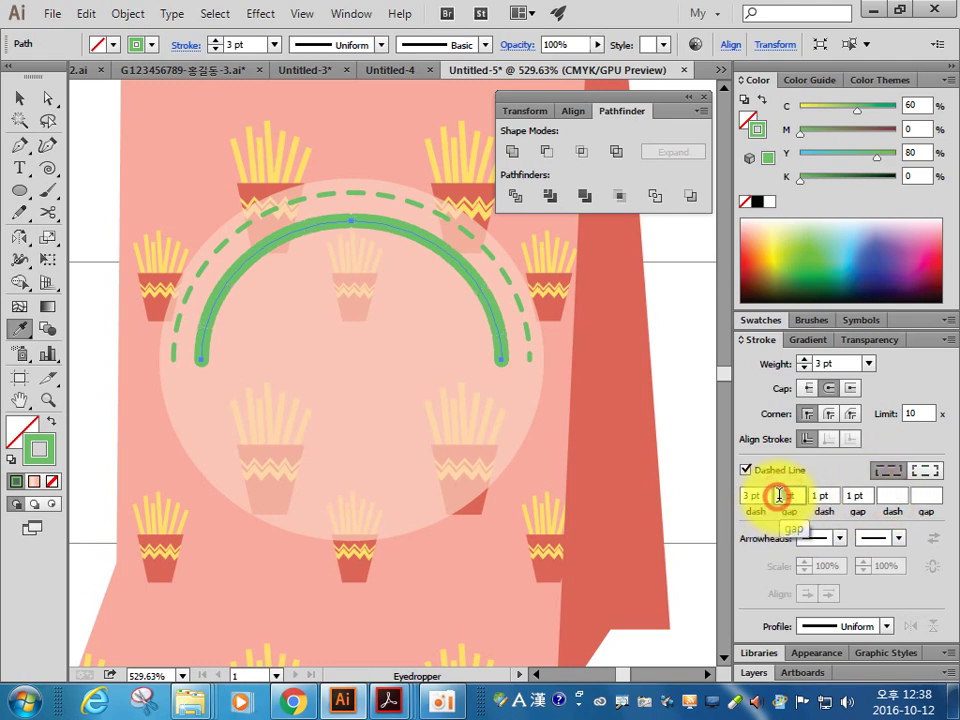
text(2)
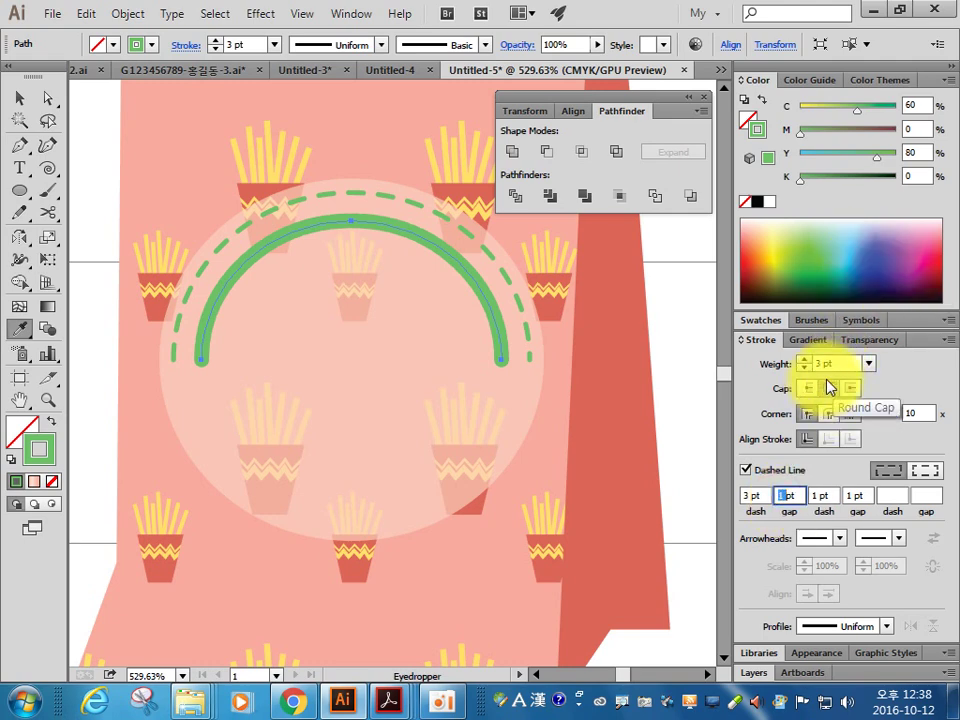
click(818, 494)
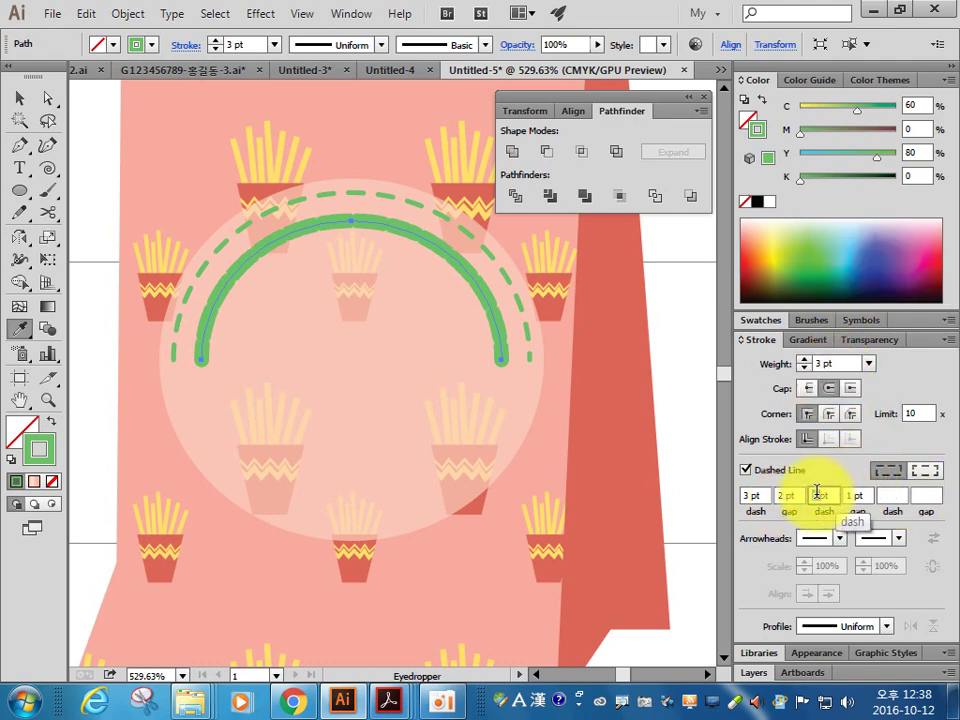
click(817, 492)
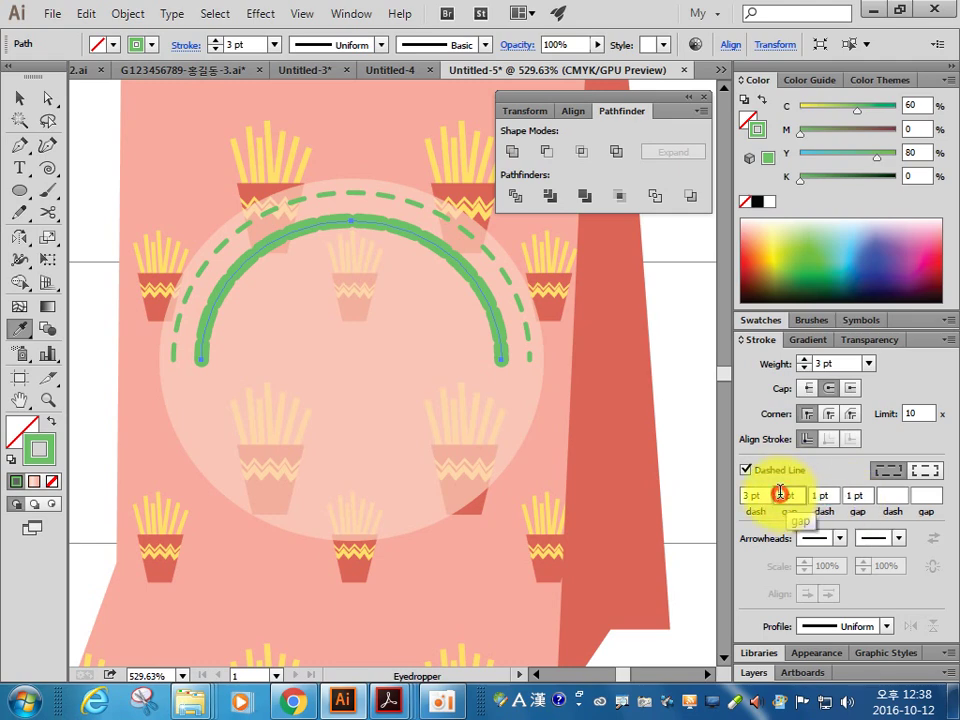
text(3)
click(818, 495)
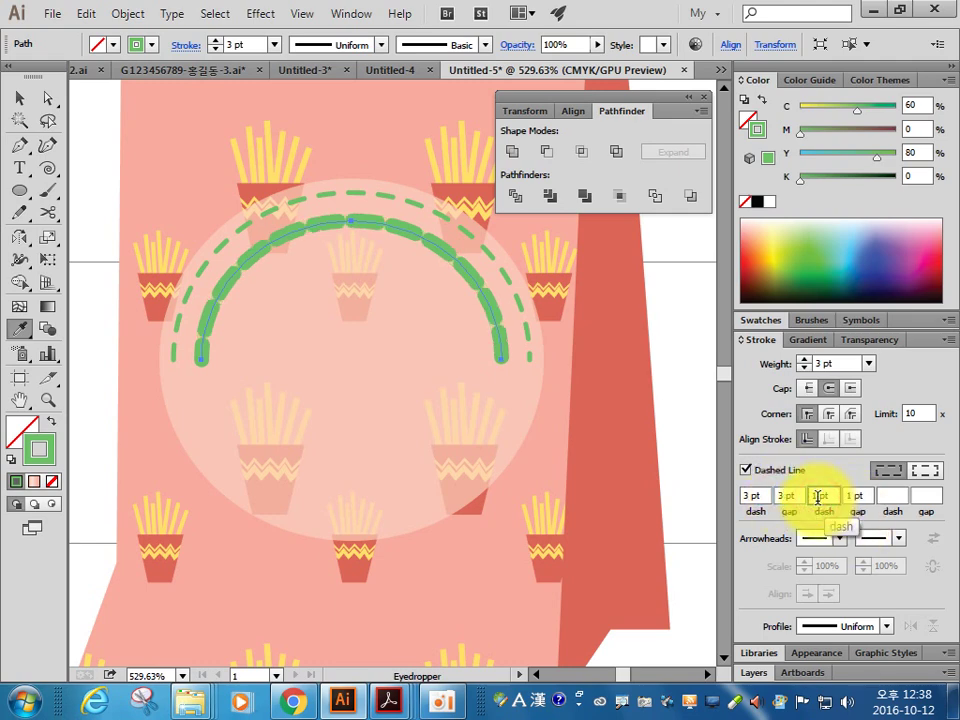
Step: Set the arc's dash pattern to 4 pt dash, 4 pt gap, 0.5 pt dash, 4 pt gap
double_click(789, 495)
text(4)
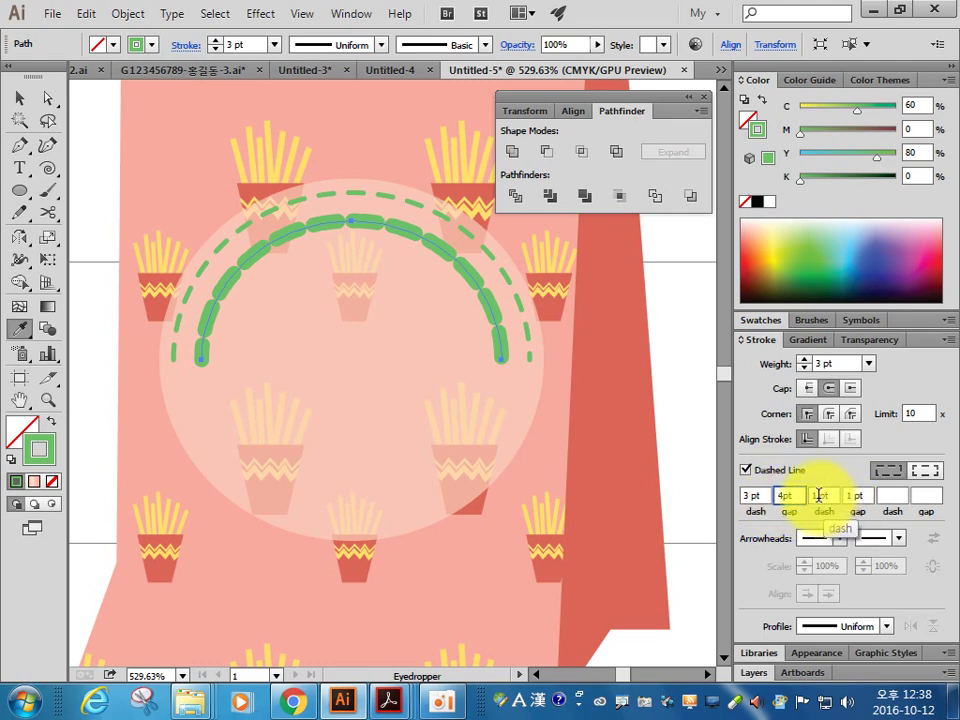
click(818, 495)
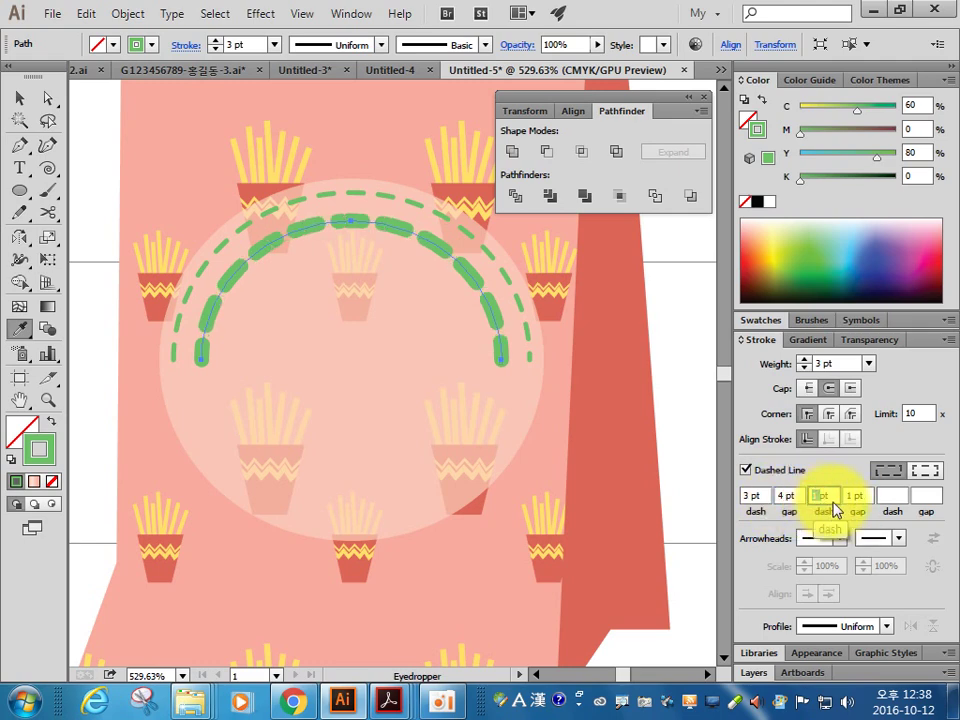
click(847, 494)
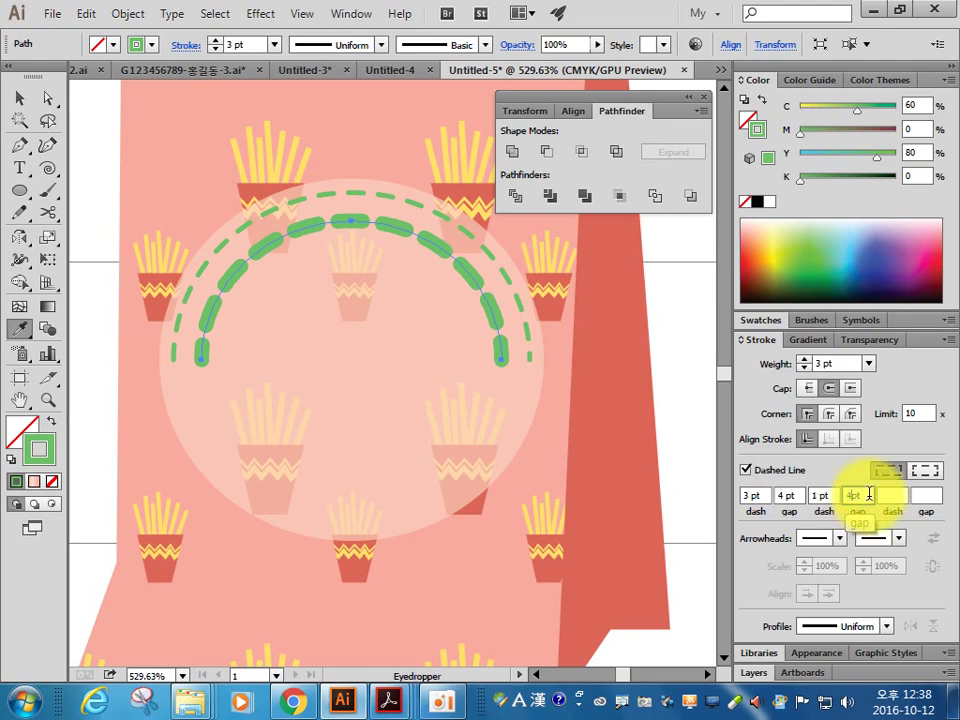
key(Tab)
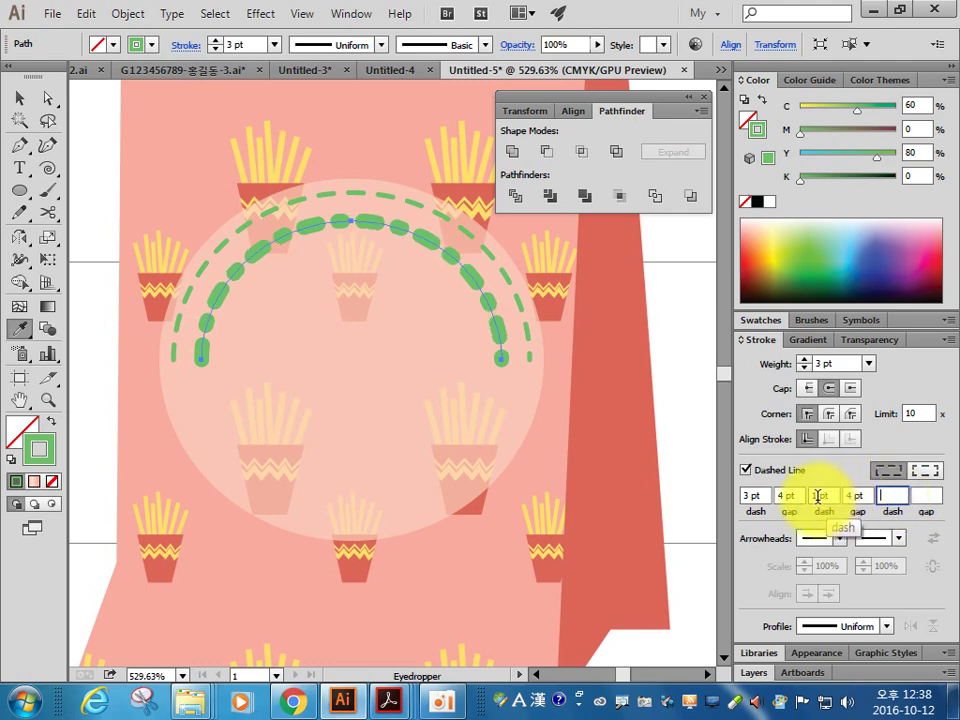
text(0)
click(855, 496)
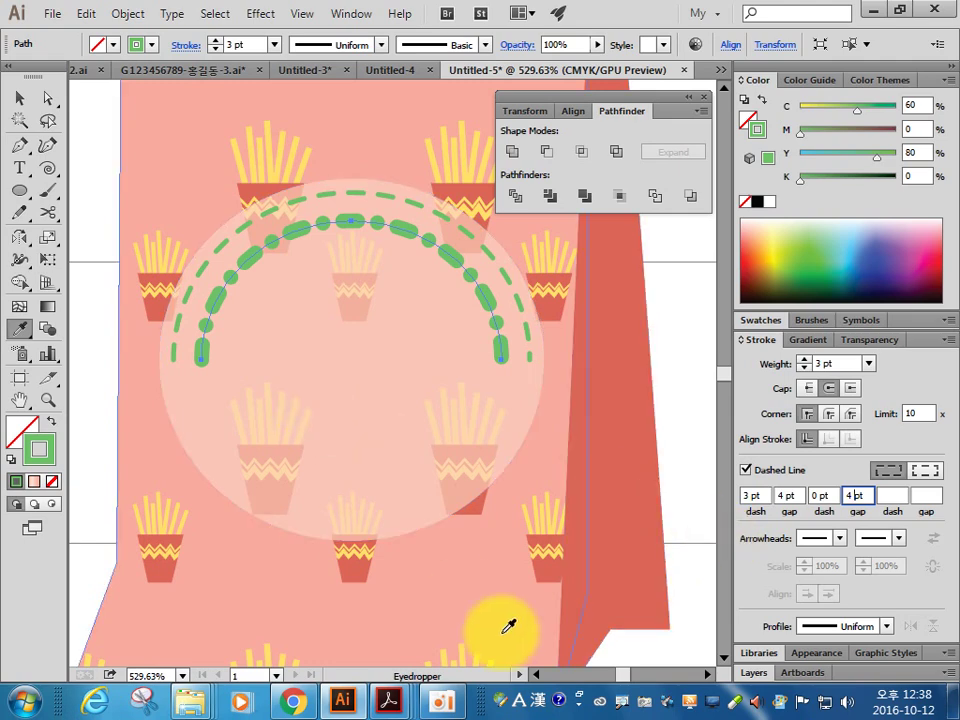
click(816, 495)
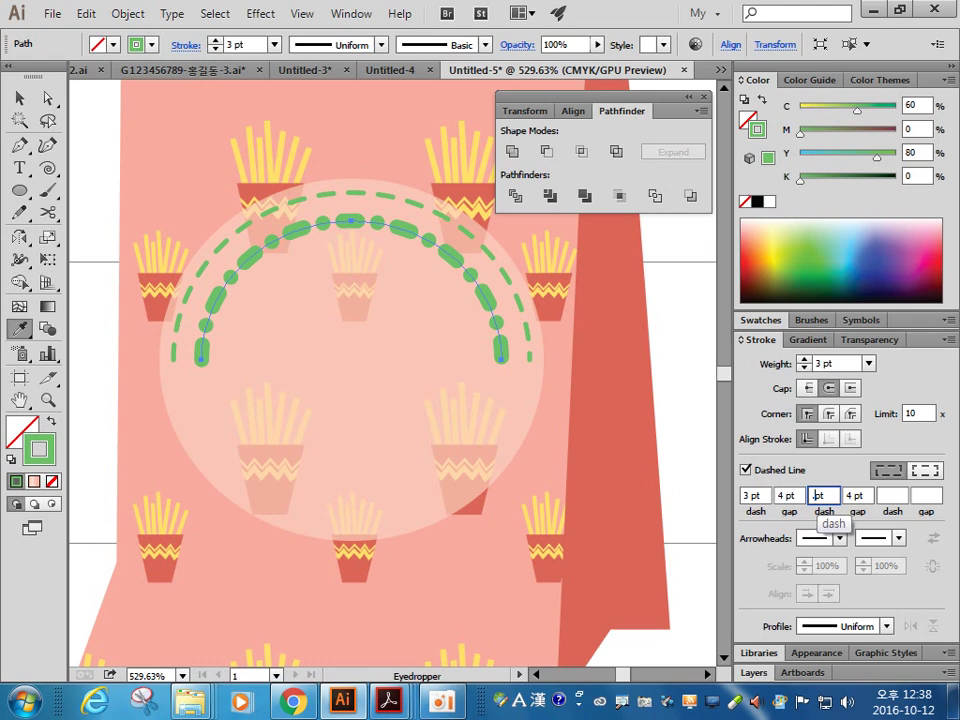
click(858, 496)
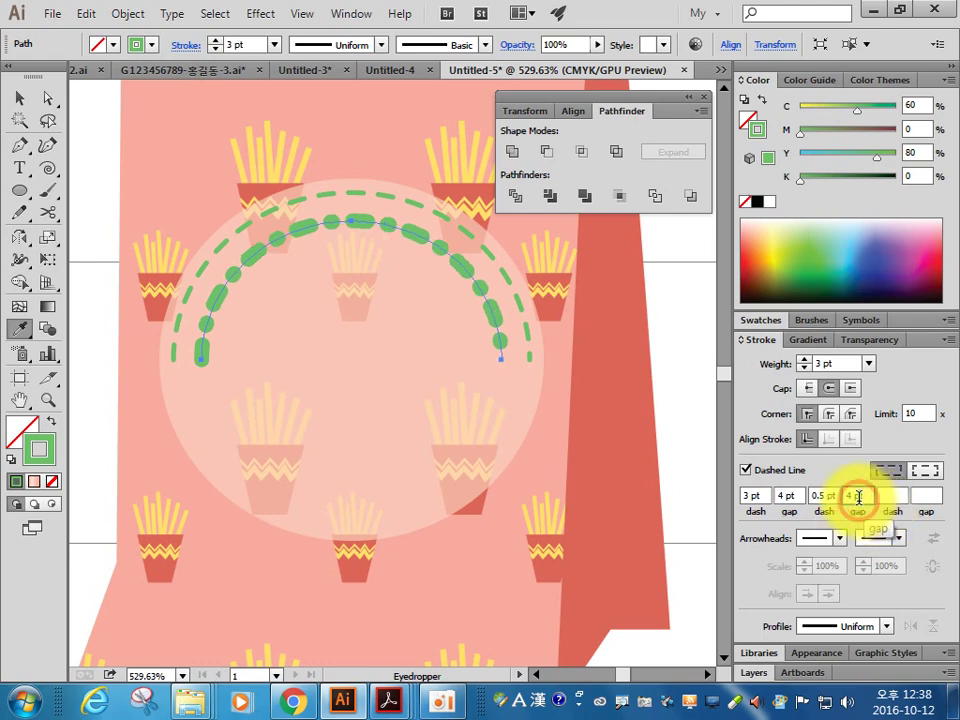
click(748, 495)
click(847, 500)
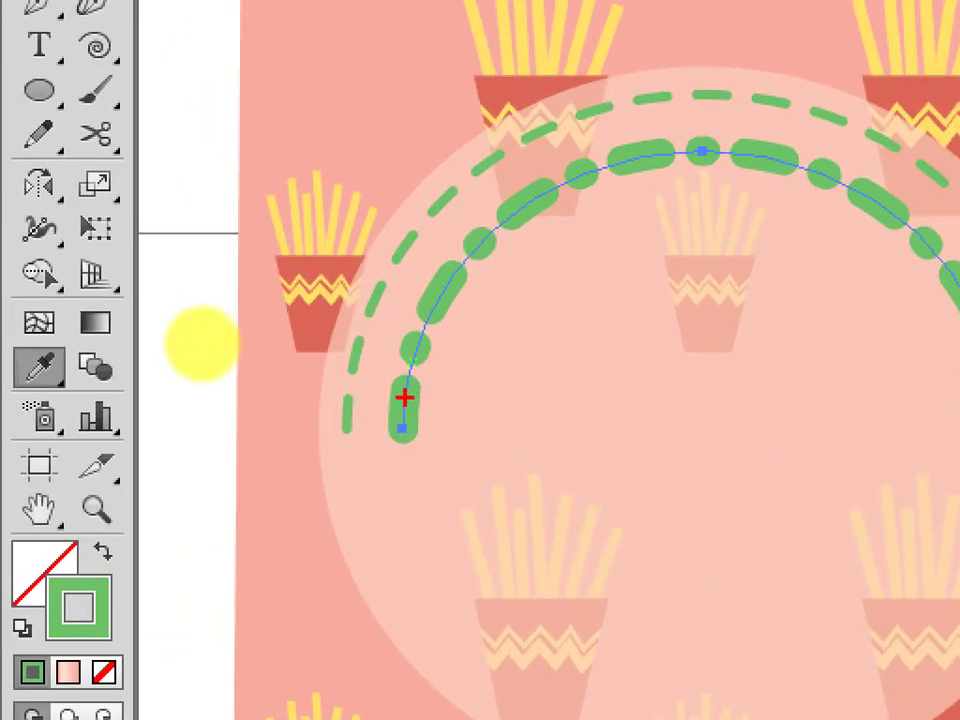
mouse_move(383, 393)
mouse_down()
mouse_move(410, 395)
mouse_move(430, 355)
mouse_move(408, 383)
mouse_up()
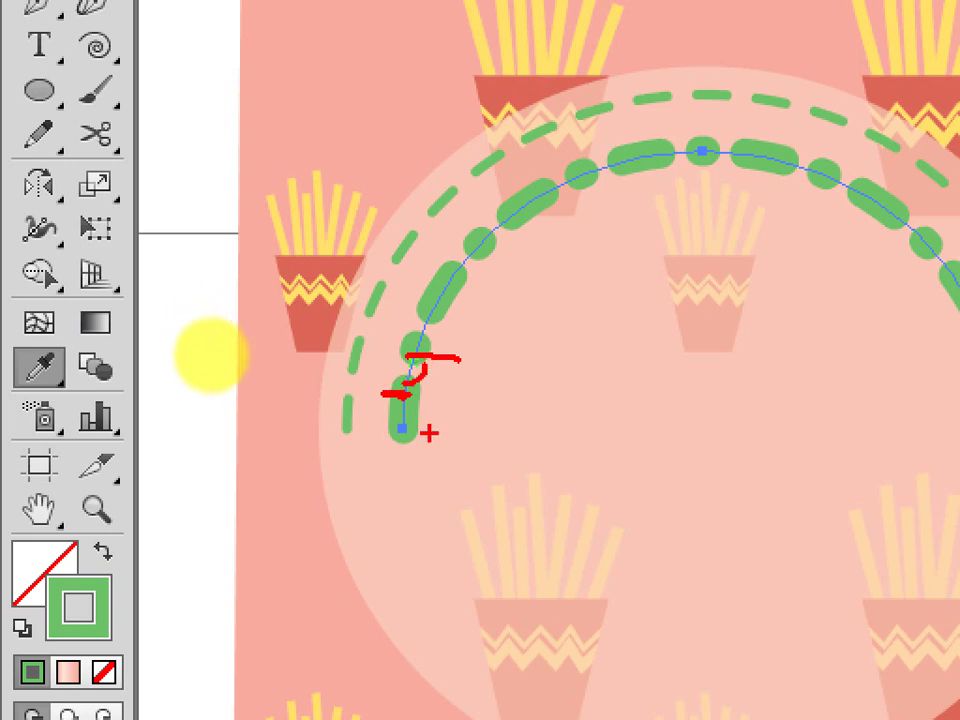
drag(485, 402, 446, 462)
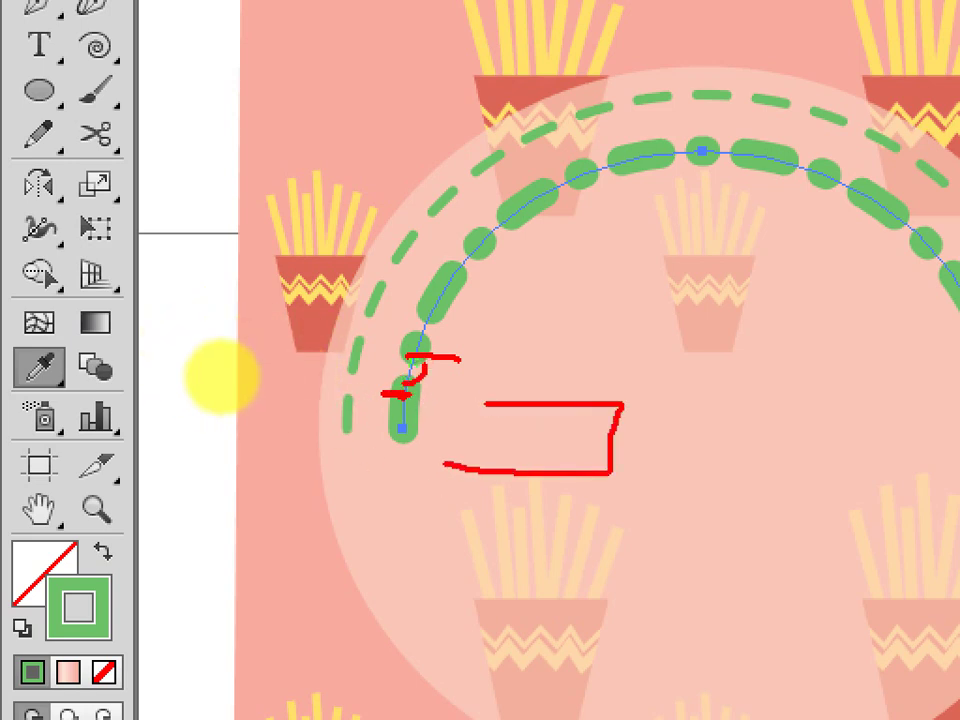
drag(613, 403, 610, 470)
drag(645, 408, 618, 466)
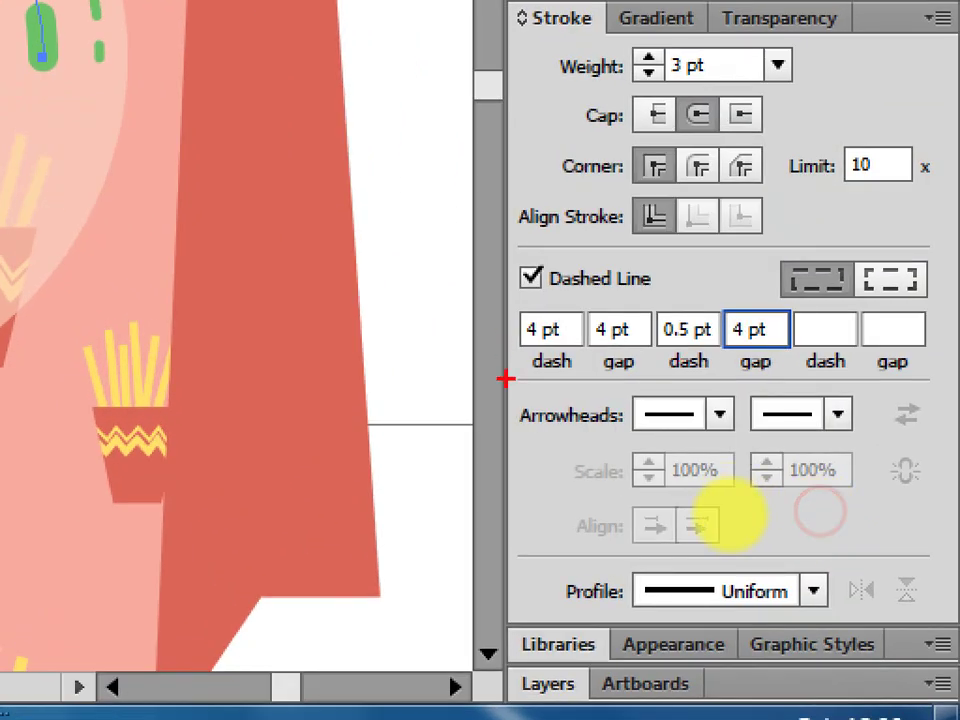
drag(765, 480, 758, 512)
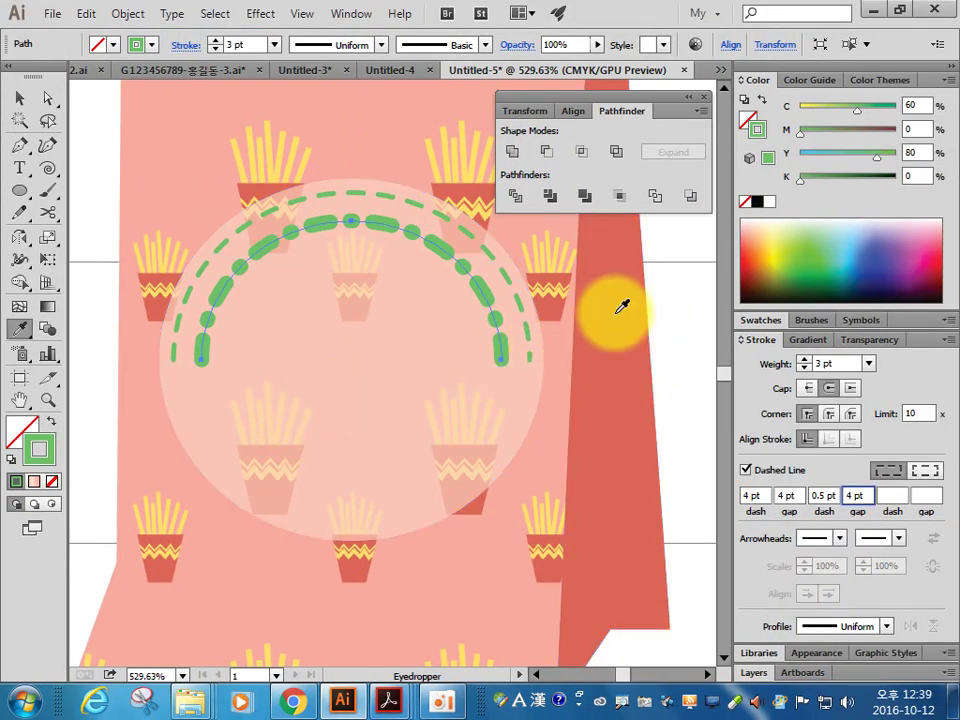
Step: Alt-drag a copy of the top-left hamburger onto the bag's circle badge
click(18, 97)
click(680, 325)
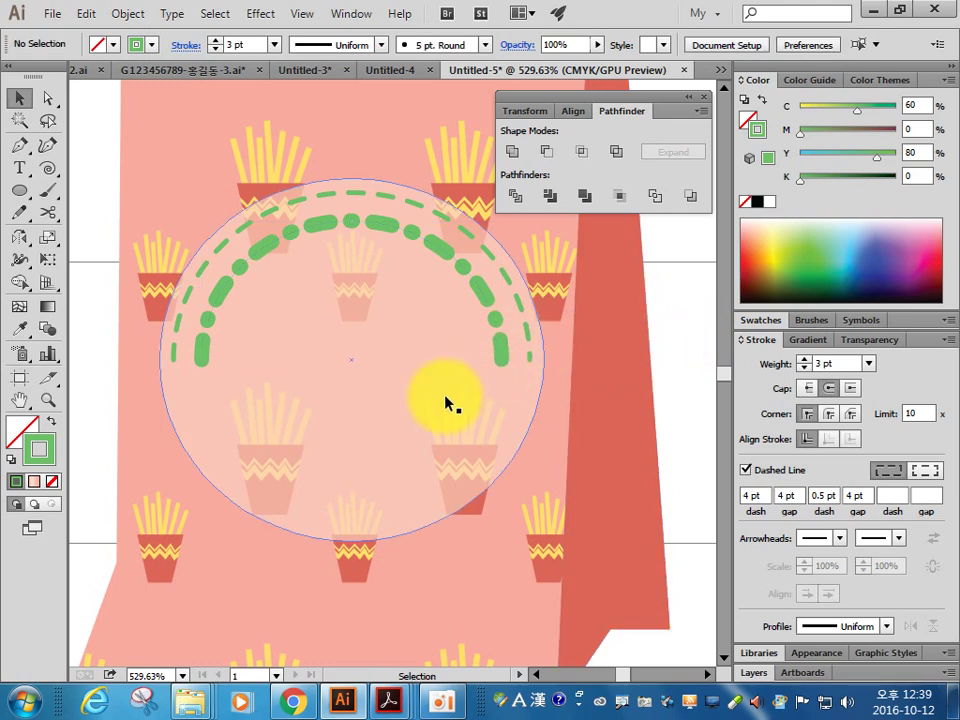
key(ctrl+minus)
key(ctrl+minus)
key(ctrl+minus)
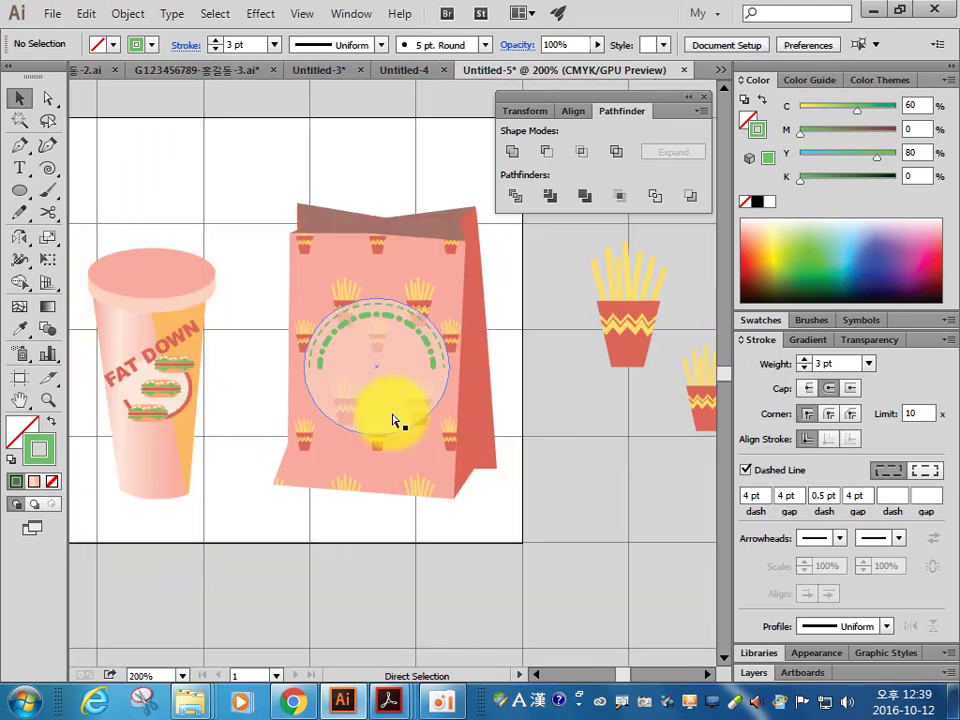
key(ctrl+minus)
drag(395, 420, 510, 497)
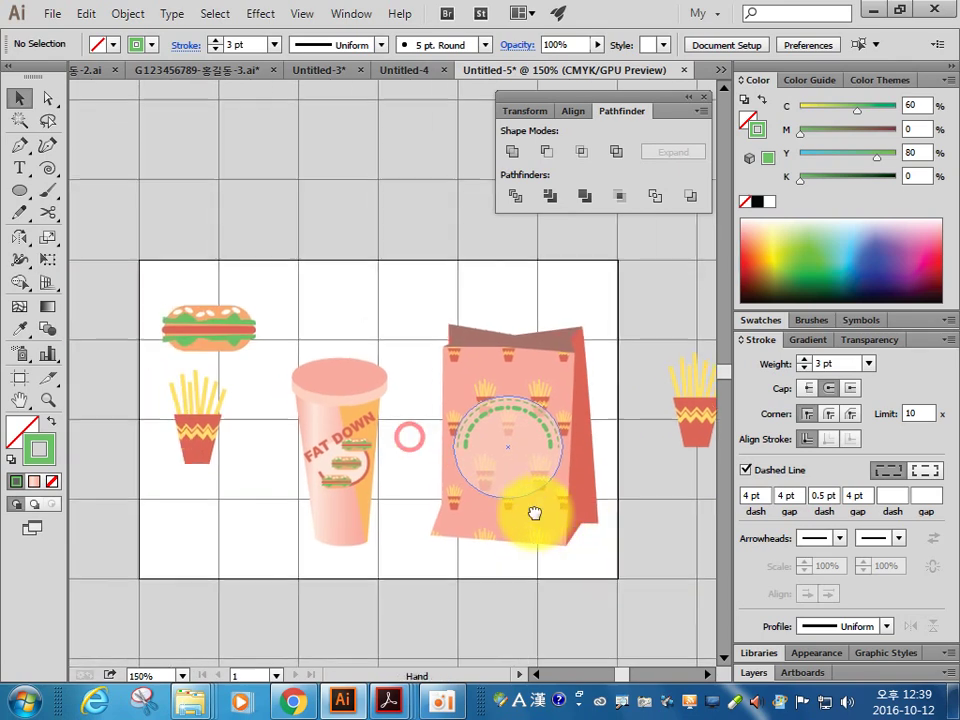
click(208, 343)
drag(210, 345, 510, 466)
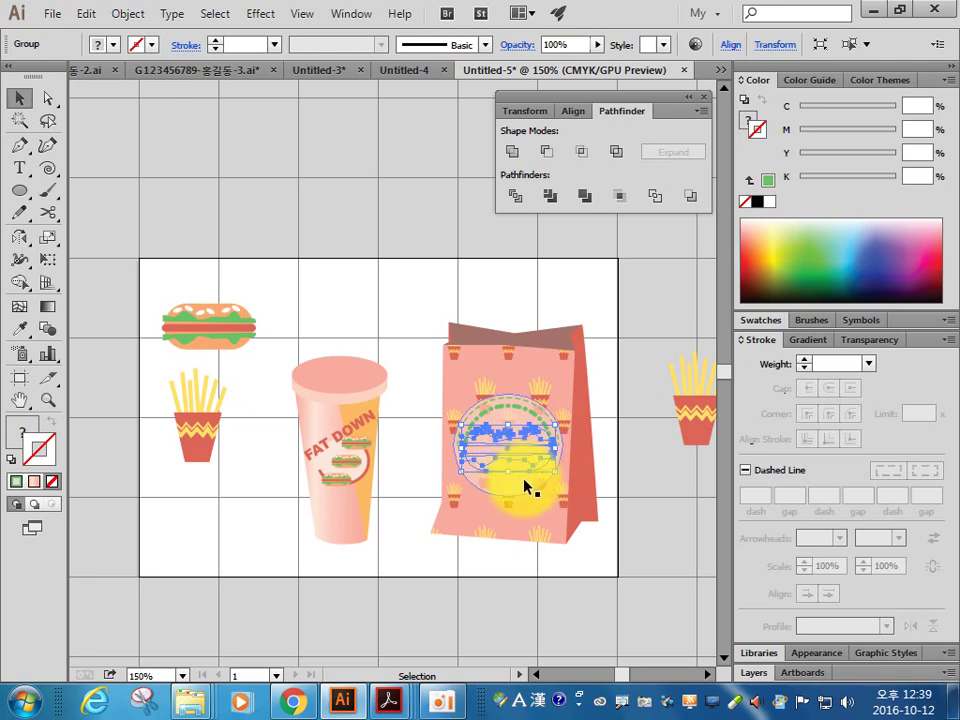
Step: Bring the burger copy in front of the bag and scale it down to fit the badge
right_click(538, 472)
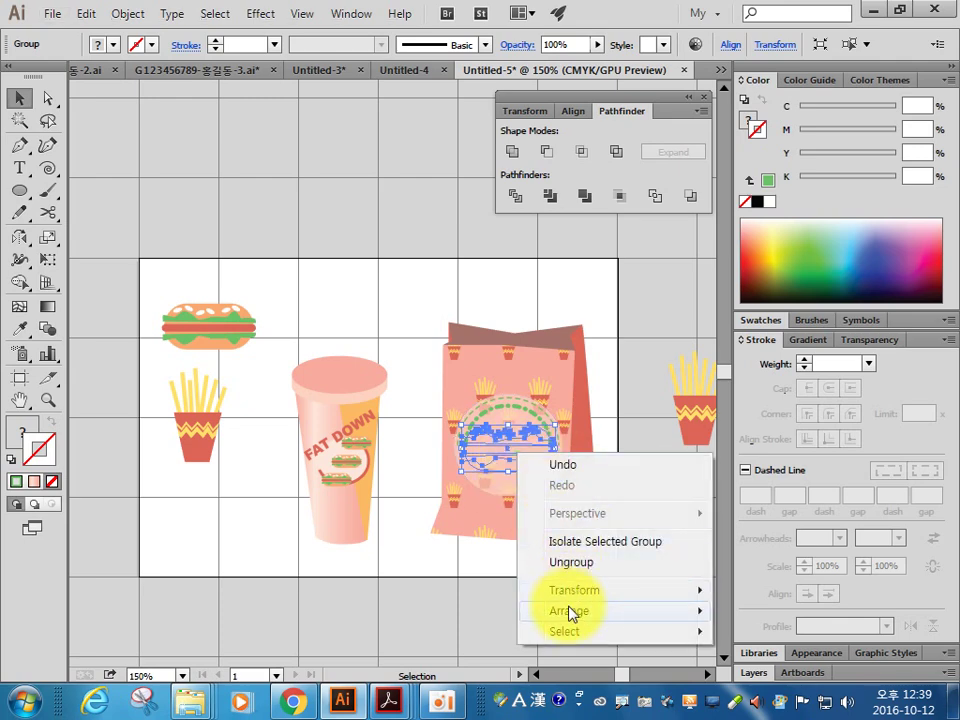
click(399, 610)
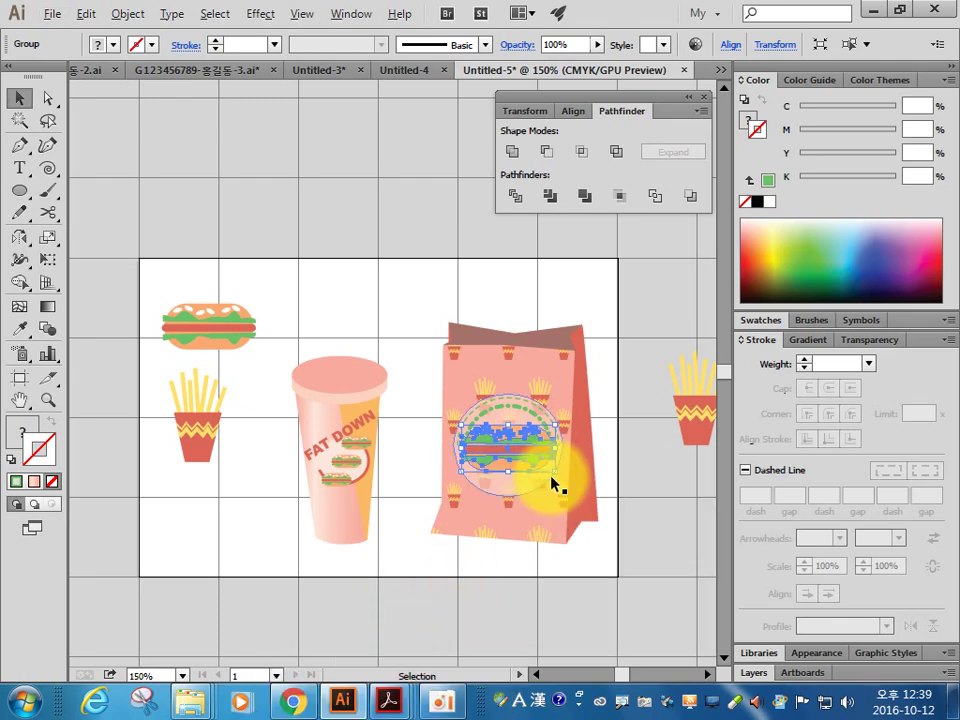
drag(555, 468, 548, 466)
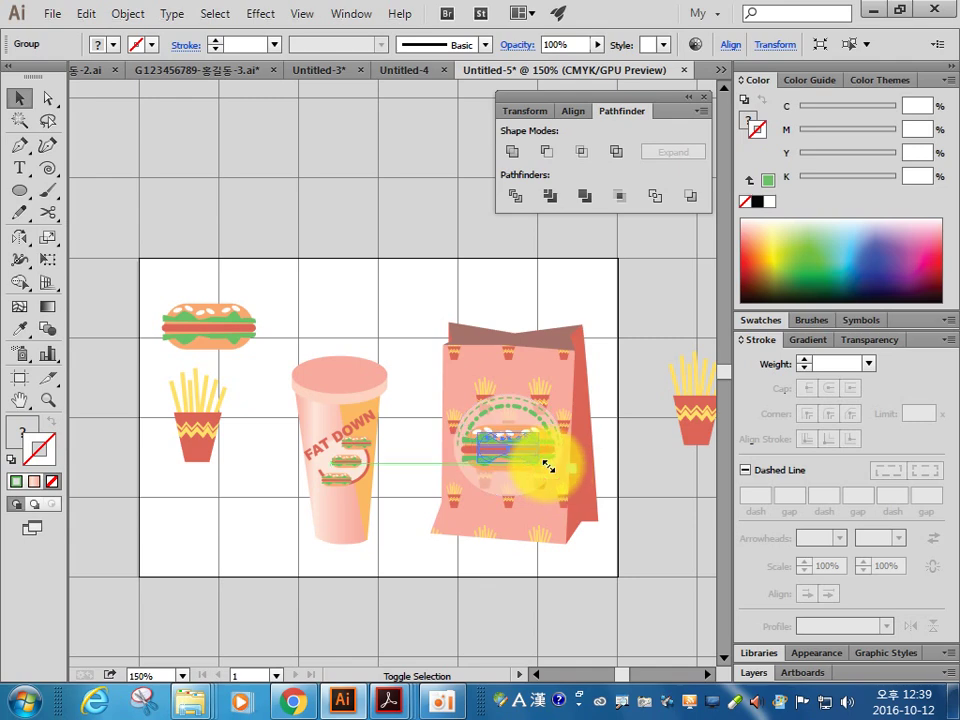
click(643, 497)
click(117, 14)
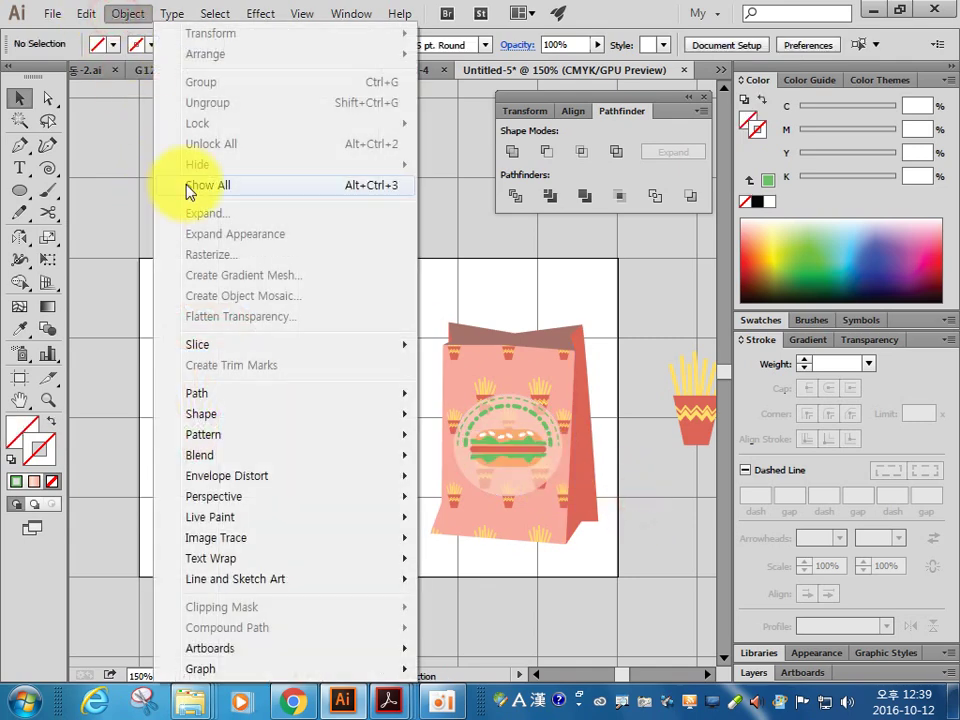
Step: Show the hidden DELICIOUS! text and resize the burger to sit centred in the badge
click(190, 185)
click(621, 456)
drag(451, 508, 615, 369)
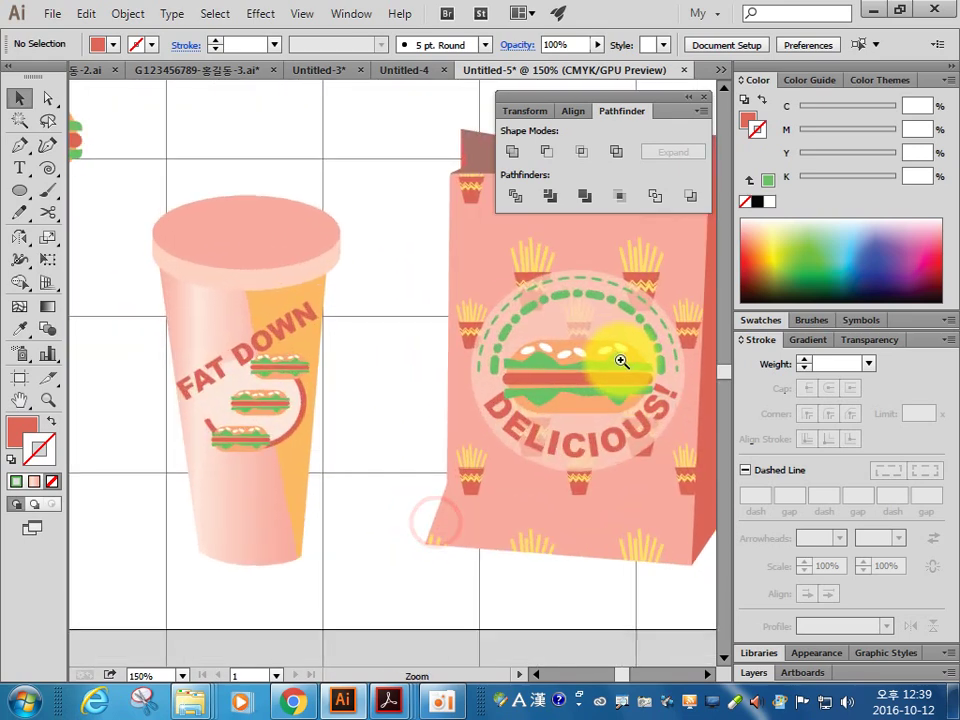
drag(617, 467, 450, 403)
click(448, 402)
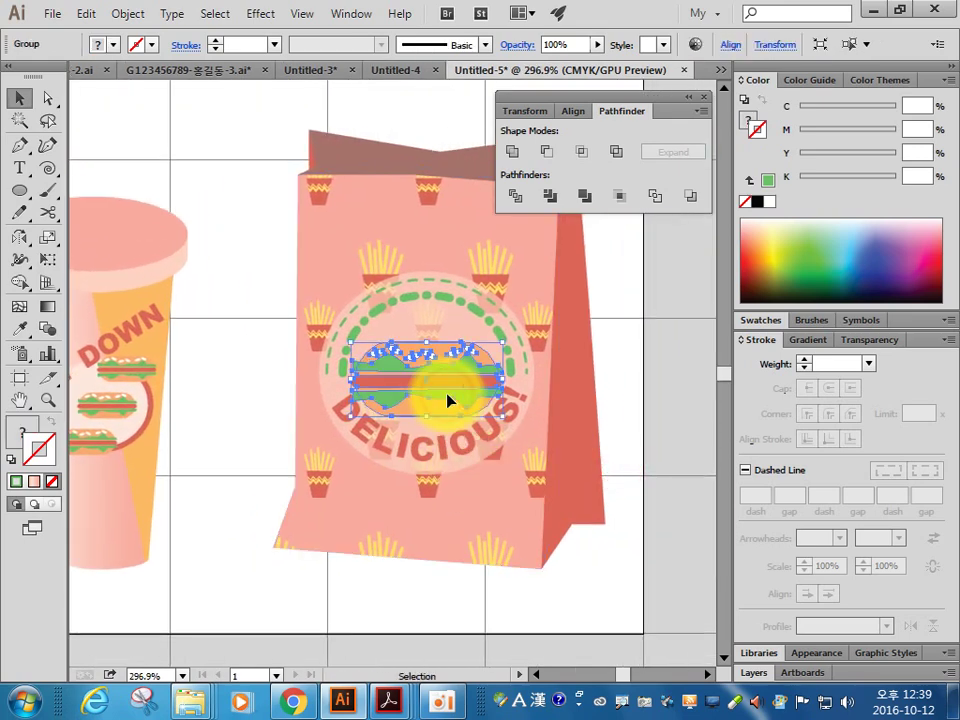
mouse_move(503, 410)
mouse_down()
mouse_move(460, 405)
mouse_move(447, 377)
mouse_up()
click(619, 428)
Step: Delete the two spare fries icons beside the artboard and switch to full-screen view
scroll(658, 508, down, 3)
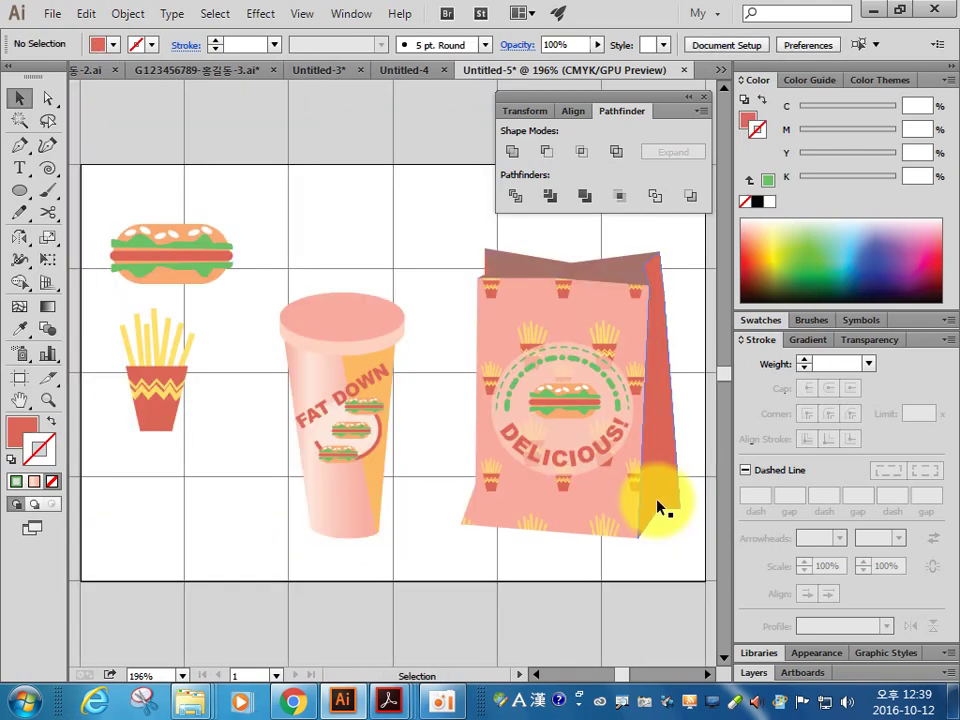
mouse_move(561, 521)
mouse_down()
mouse_move(238, 573)
mouse_move(514, 326)
mouse_up()
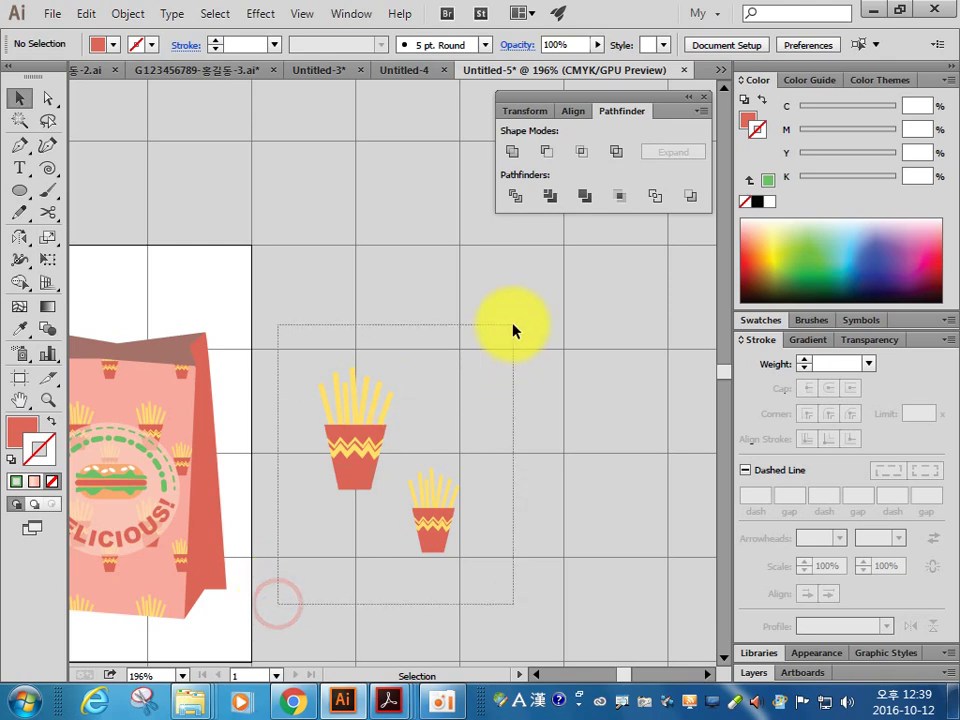
key(Delete)
mouse_move(195, 515)
mouse_down()
mouse_move(557, 360)
mouse_move(609, 418)
mouse_move(646, 413)
mouse_up()
key(f)
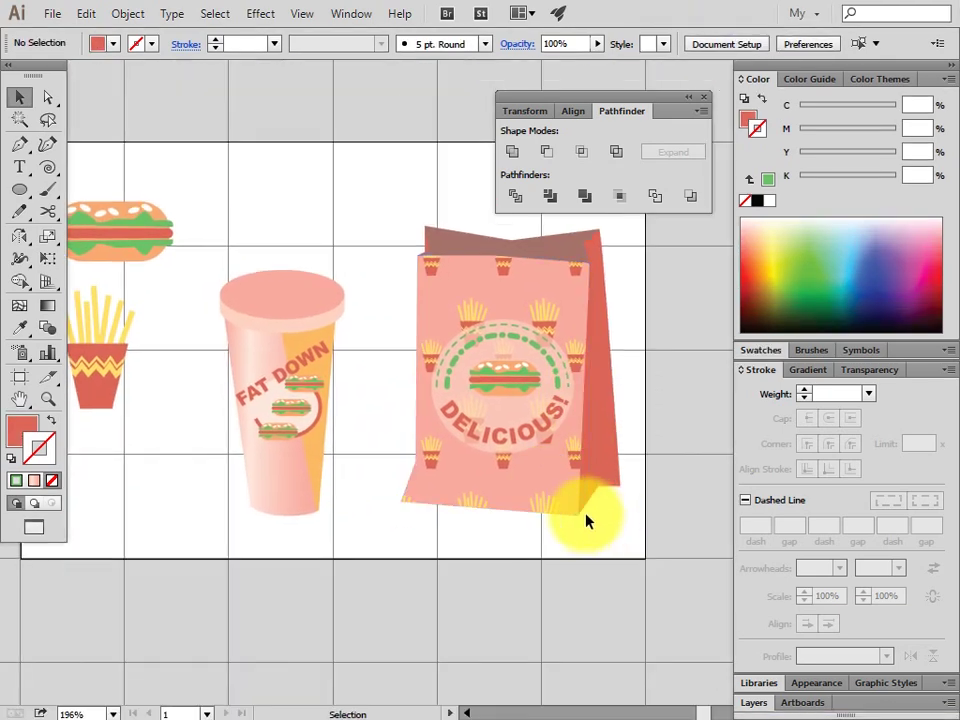
key(f)
mouse_move(389, 416)
mouse_down()
mouse_move(491, 393)
mouse_move(504, 411)
mouse_up()
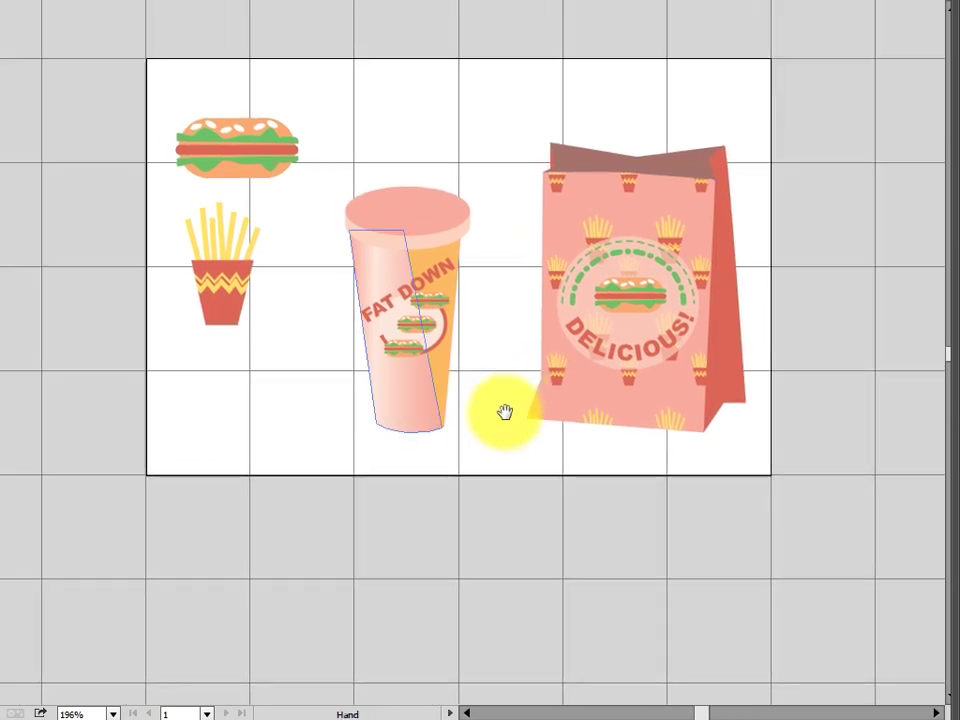